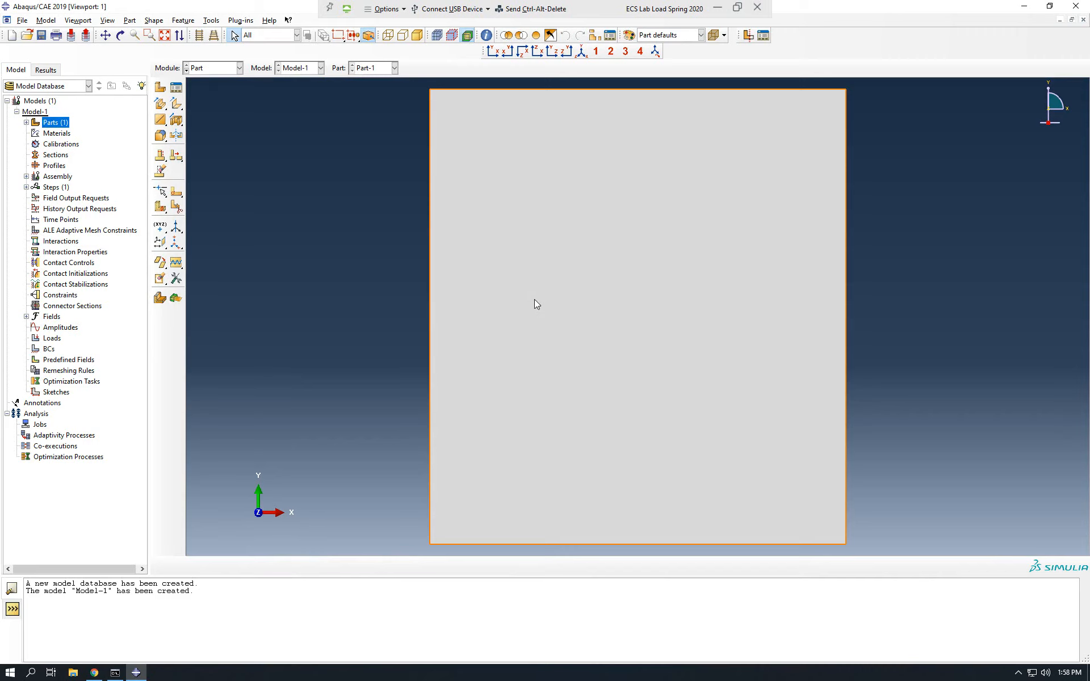
# Start a new 2D planar deformable part with a shell base feature and an approximate size of 200.
pyautogui.doubleClick(62, 125)
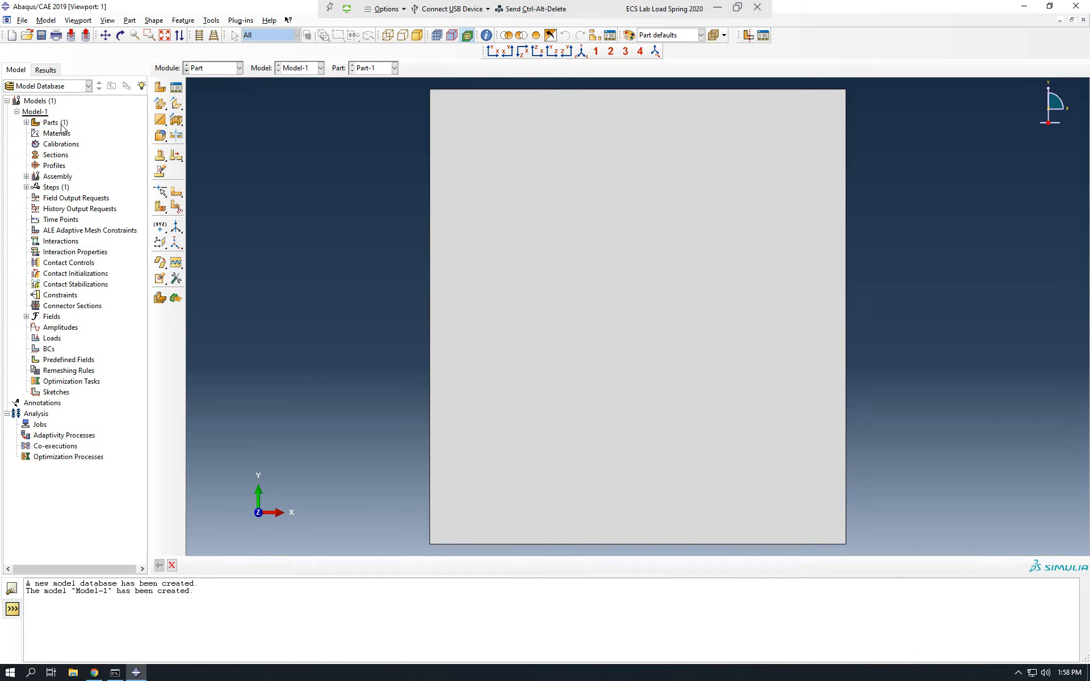
pyautogui.doubleClick(46, 123)
pyautogui.click(59, 125)
pyautogui.click(27, 122)
pyautogui.doubleClick(52, 124)
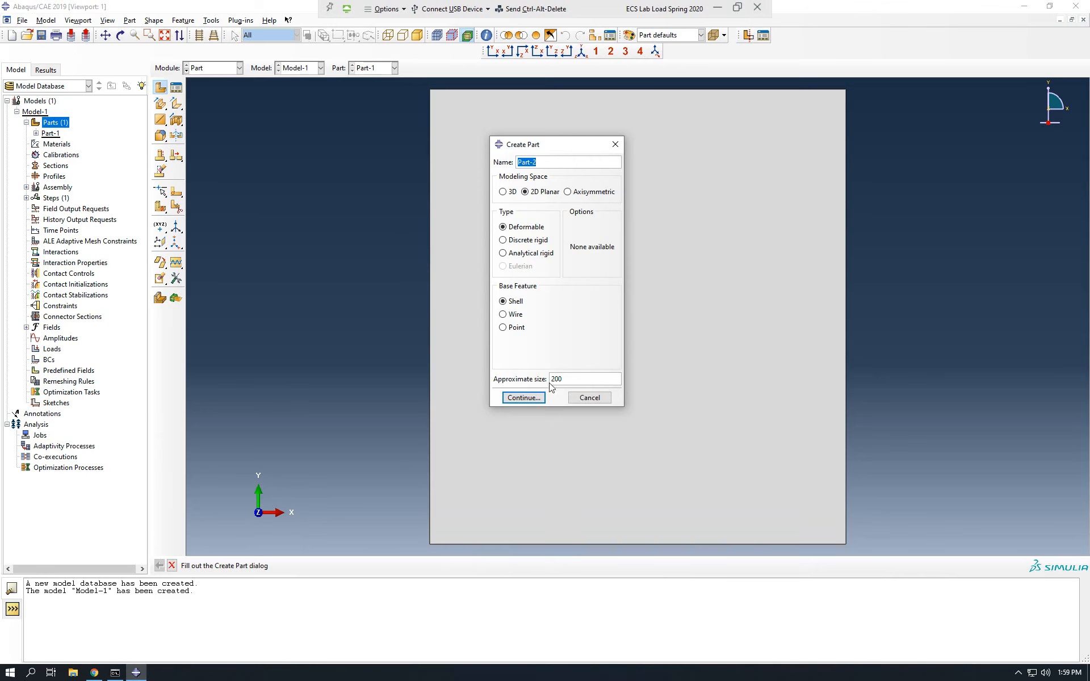
pyautogui.click(523, 398)
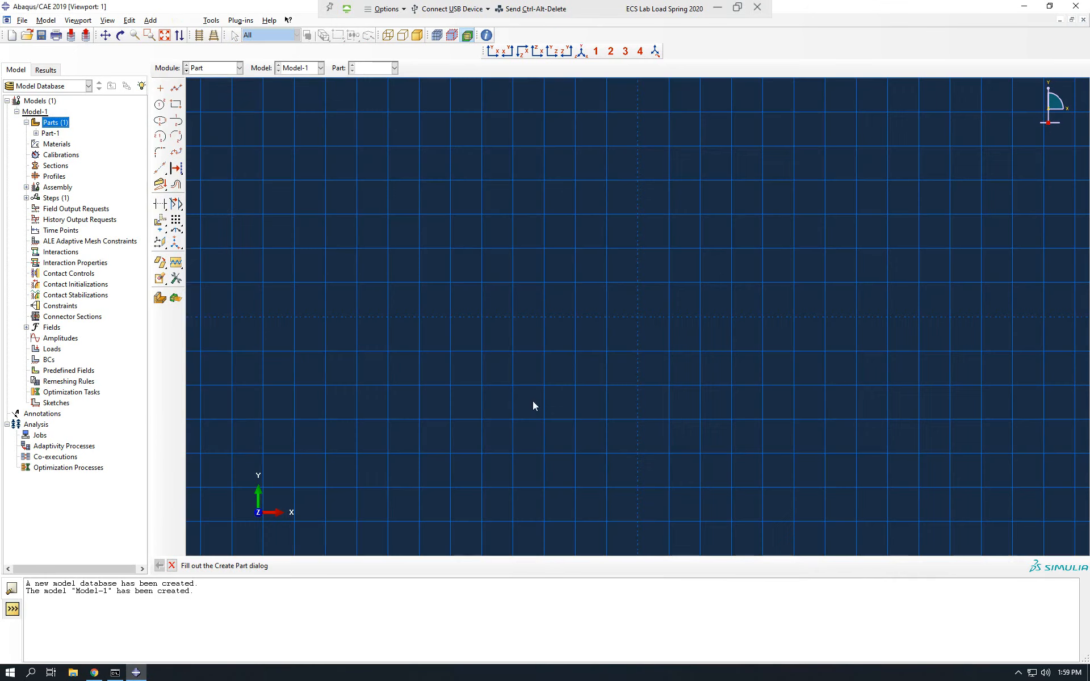
# Sketch a circle centred at 0,0 through the point 1,1 and finish the shell part.
pyautogui.click(160, 105)
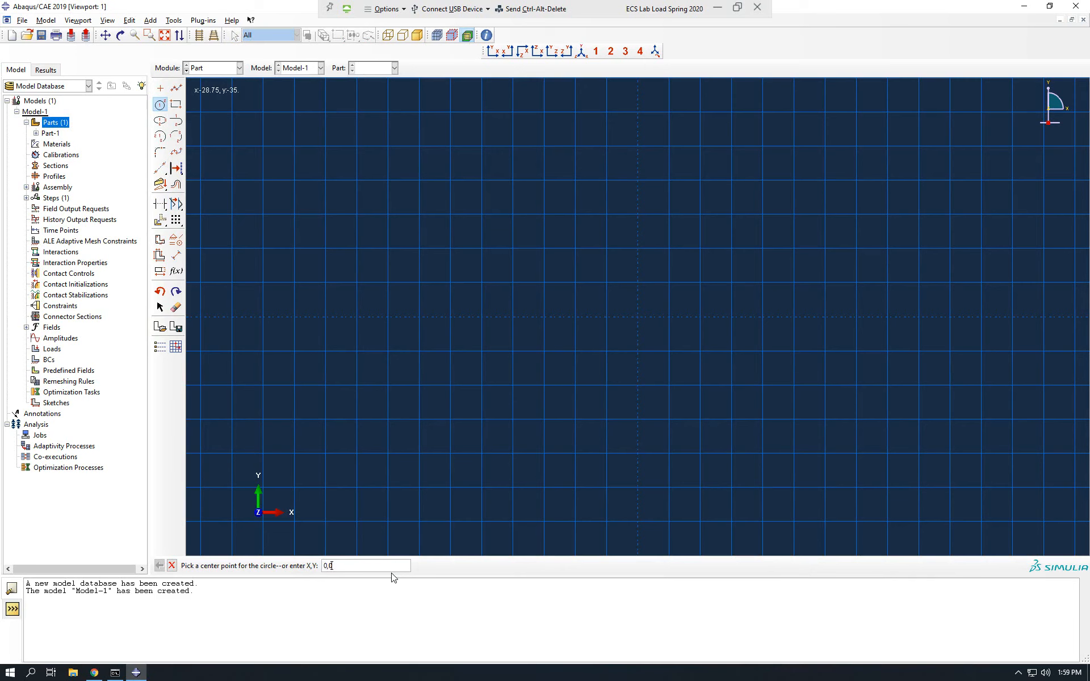
pyautogui.write('0,0')
pyautogui.press('Return')
pyautogui.write('1,1')
pyautogui.press('Return')
pyautogui.press('Escape')
pyautogui.click(309, 566)
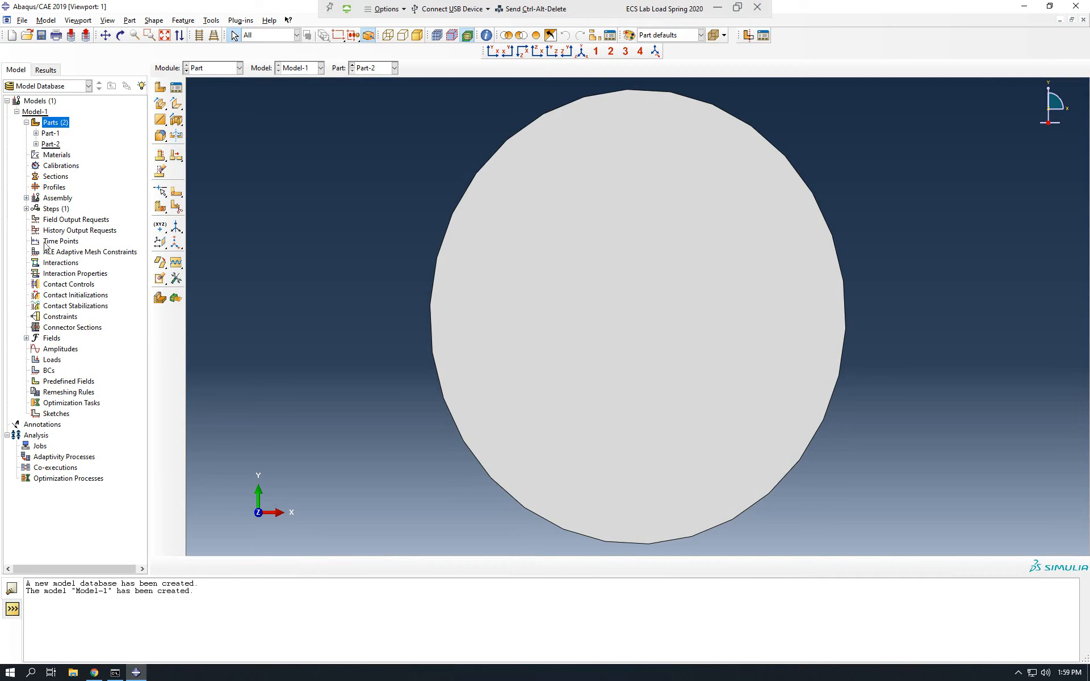
# Create dependent assembly instances of Part-1 and Part-2.
pyautogui.click(27, 197)
pyautogui.doubleClick(77, 211)
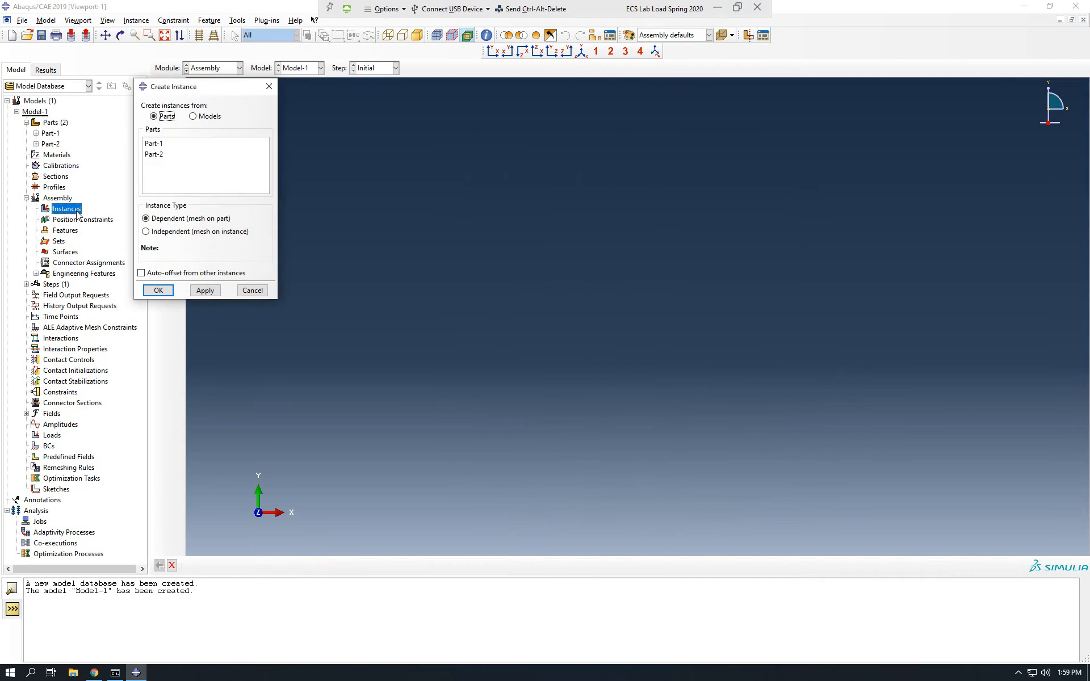
pyautogui.click(162, 144)
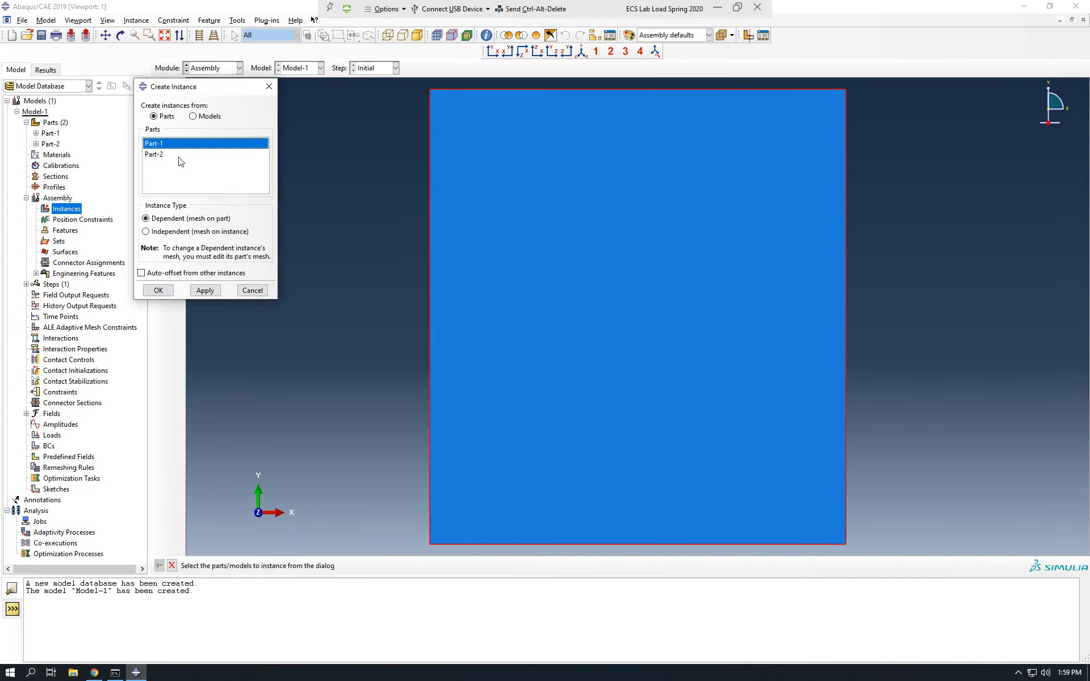
pyautogui.keyDown('shift'); pyautogui.click(179, 155); pyautogui.keyUp('shift')
pyautogui.click(159, 291)
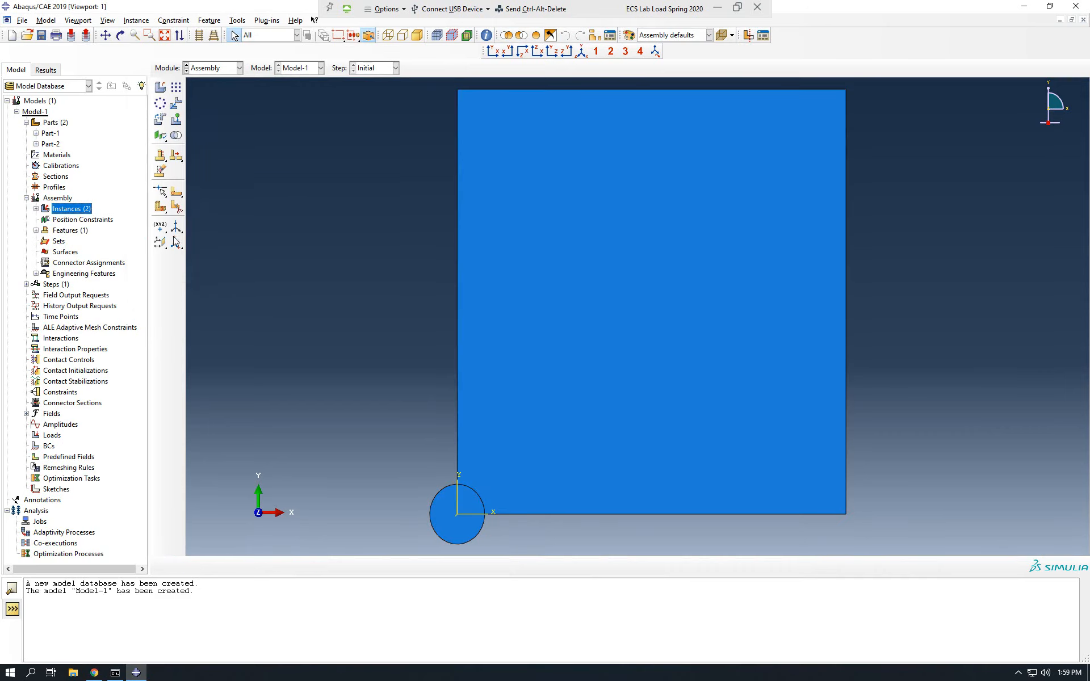
# Cut the circle instance out of the rectangular plate as new part Part-3, deleting the original instances.
pyautogui.click(177, 135)
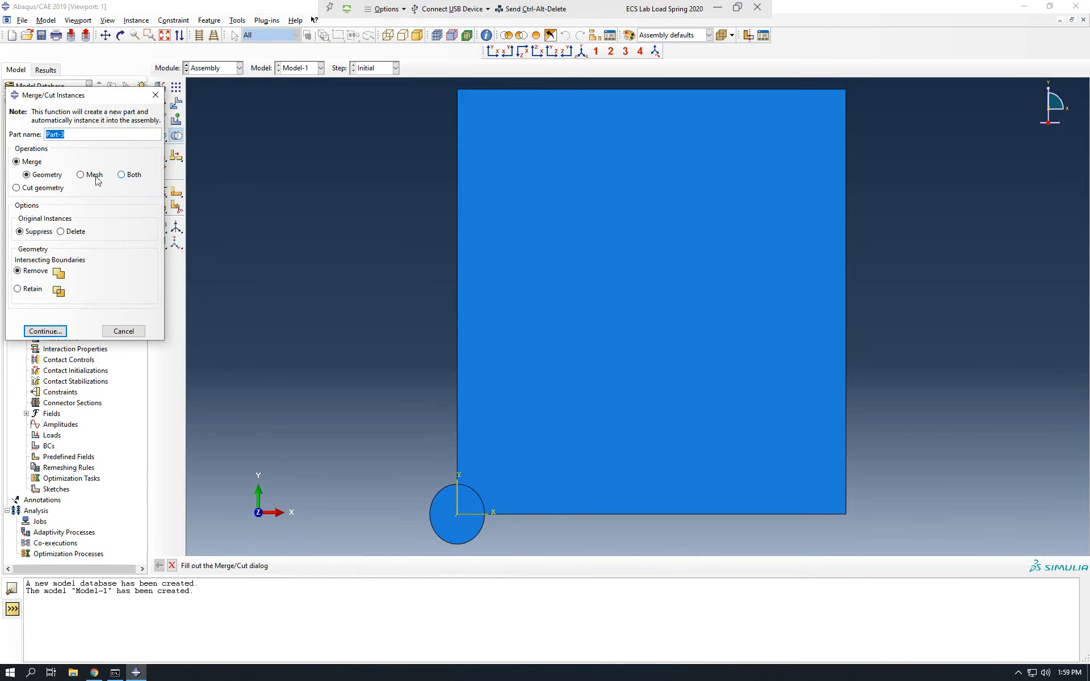
pyautogui.click(72, 233)
pyautogui.click(47, 190)
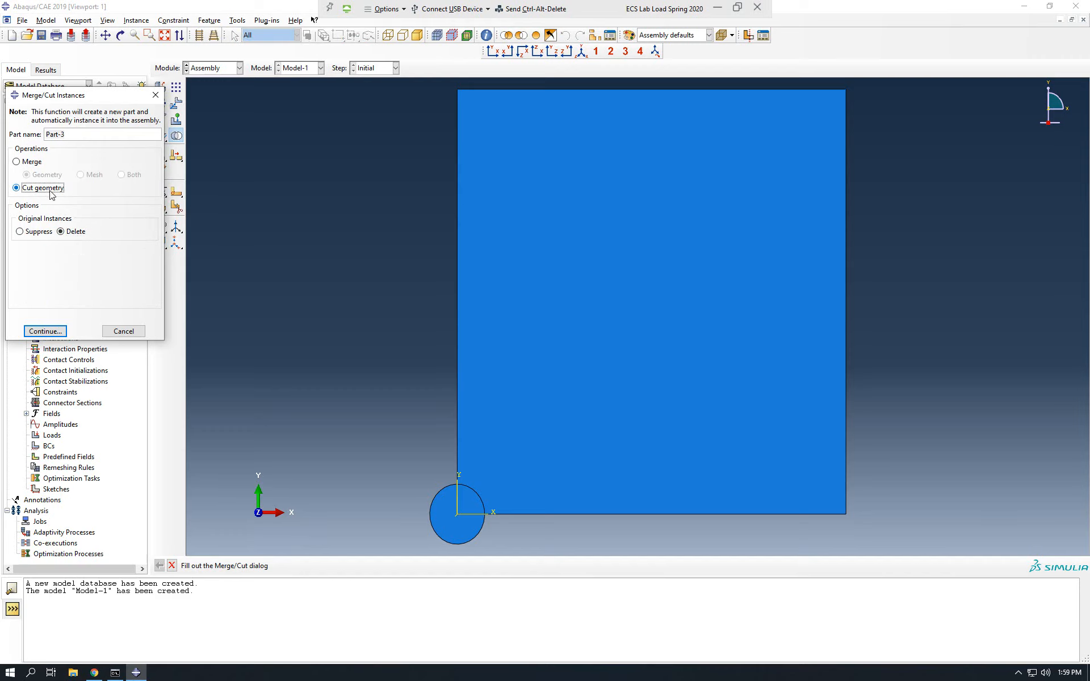
pyautogui.click(45, 330)
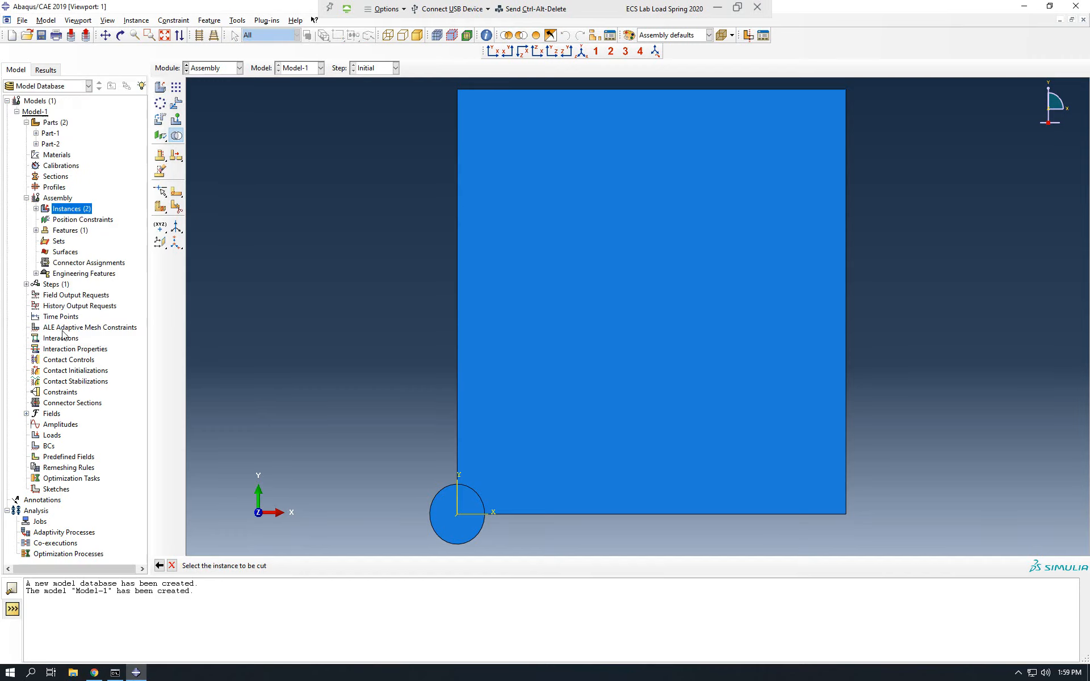
pyautogui.click(577, 403)
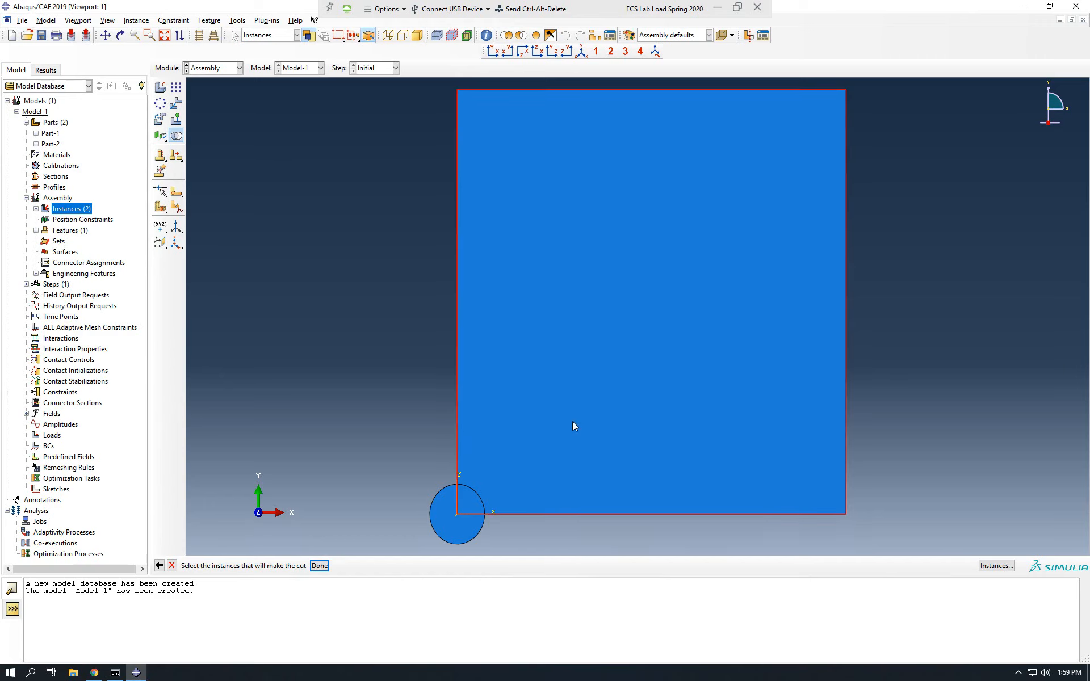
pyautogui.click(319, 566)
pyautogui.click(470, 529)
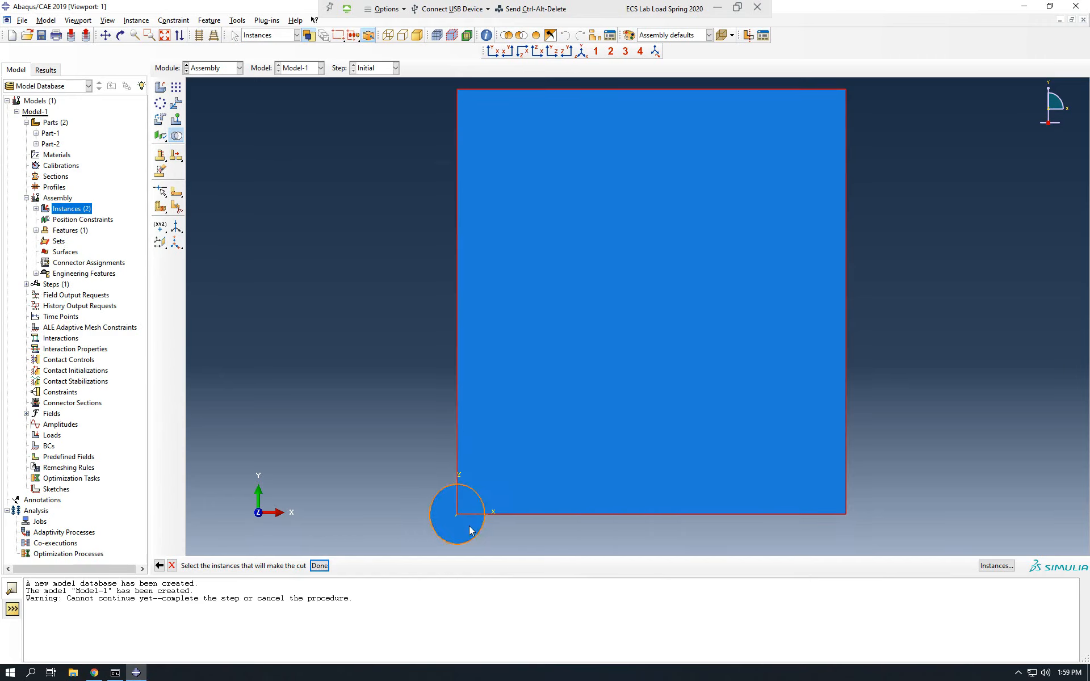
pyautogui.click(320, 565)
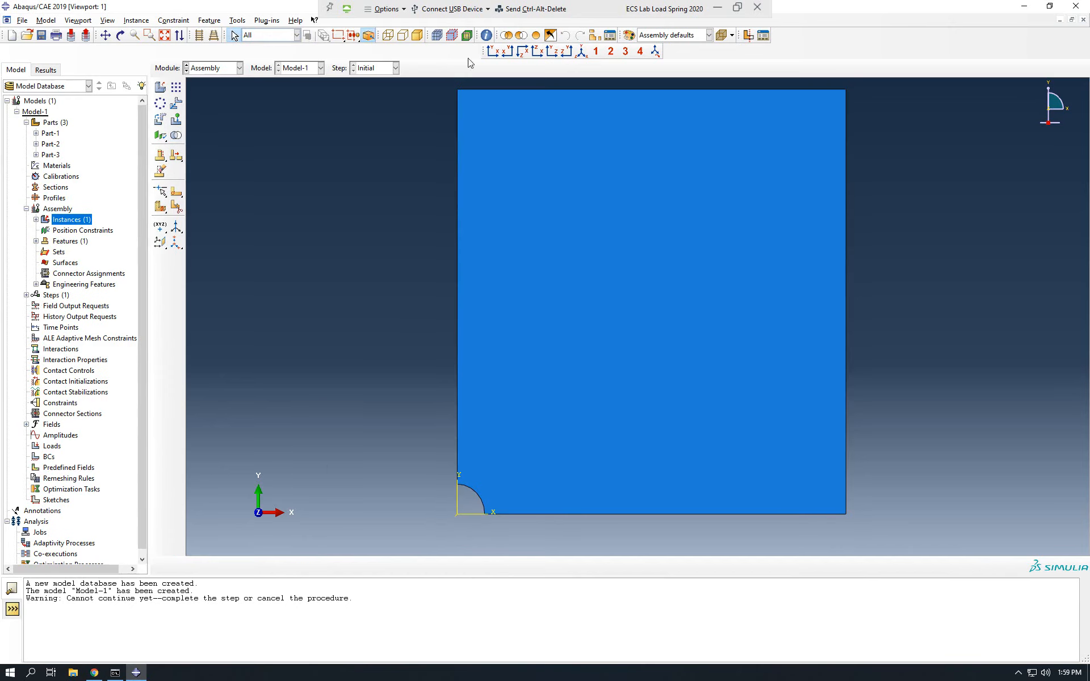
# Open Part-3 for meshing and partition its face with a diagonal line from the plate's upper-right corner to the arc's midpoint.
pyautogui.click(36, 154)
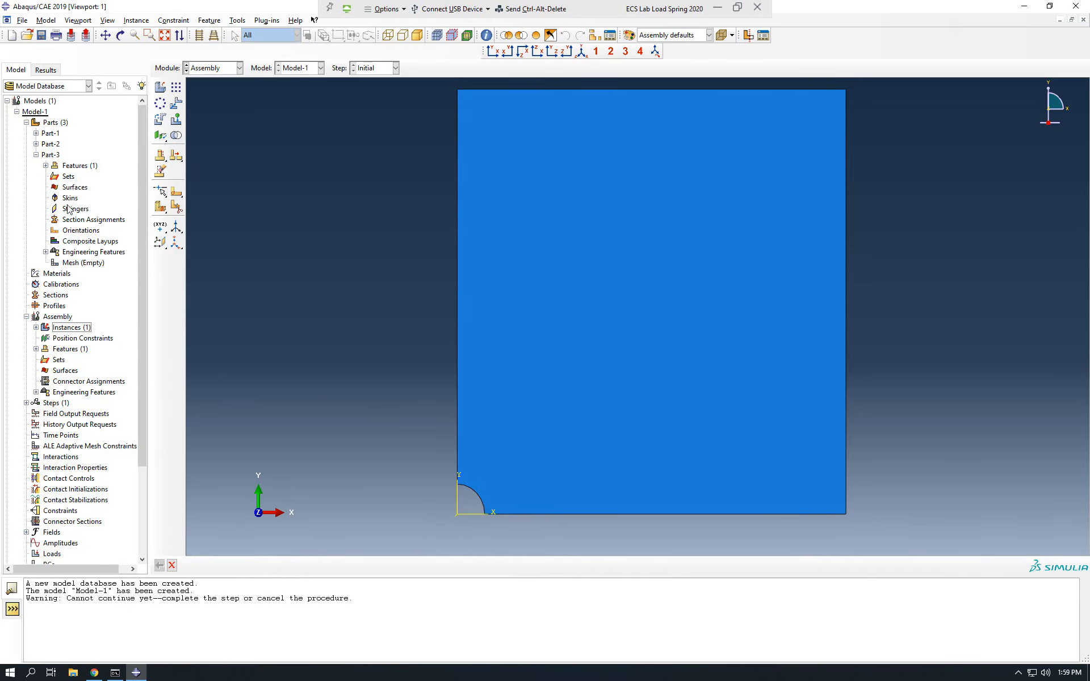
pyautogui.doubleClick(85, 263)
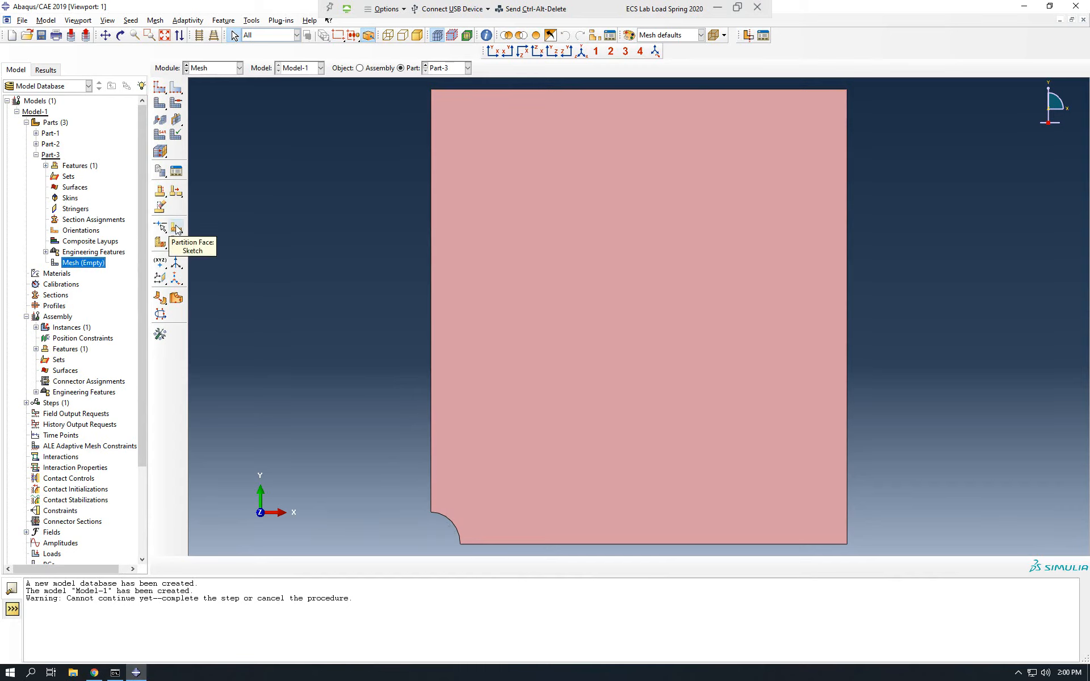
pyautogui.click(176, 228)
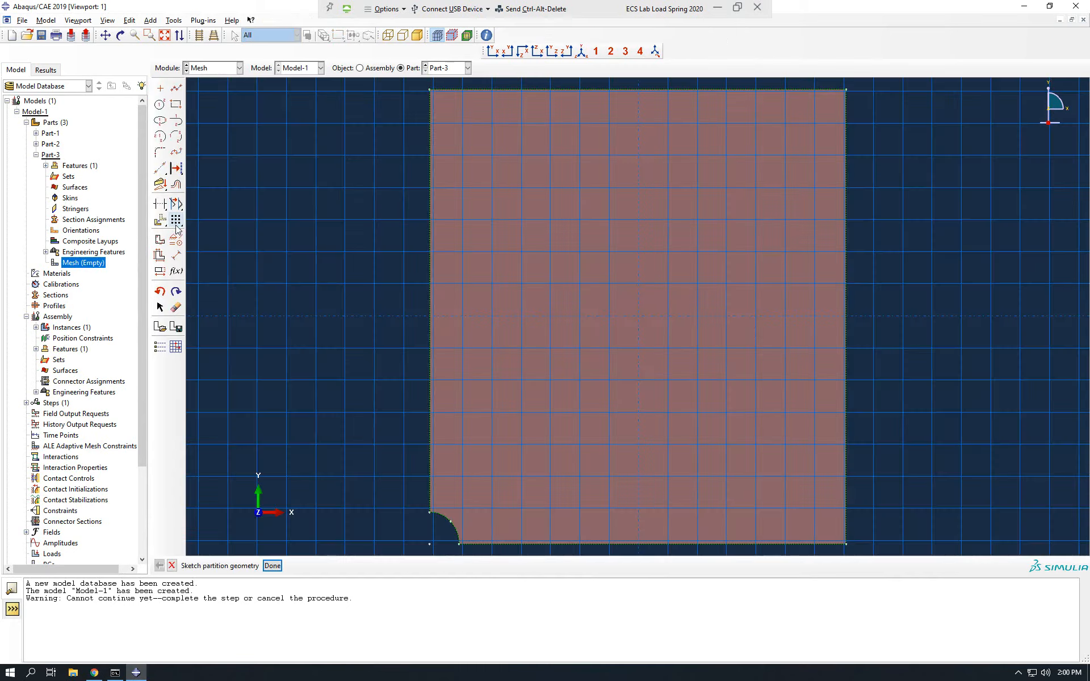
pyautogui.click(176, 88)
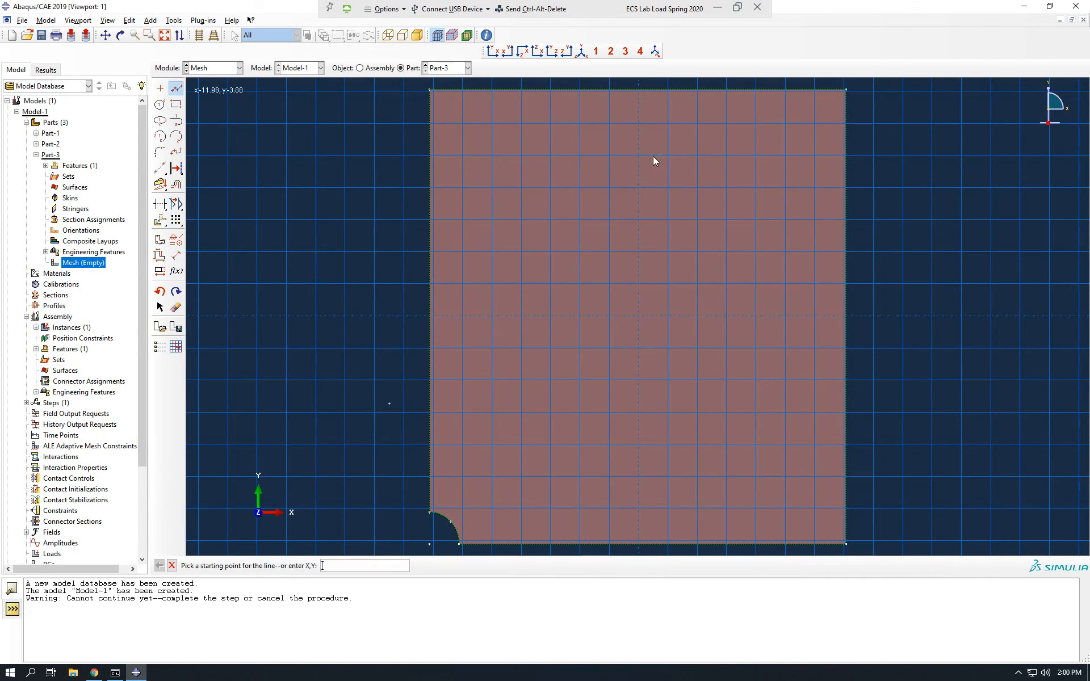
pyautogui.click(846, 90)
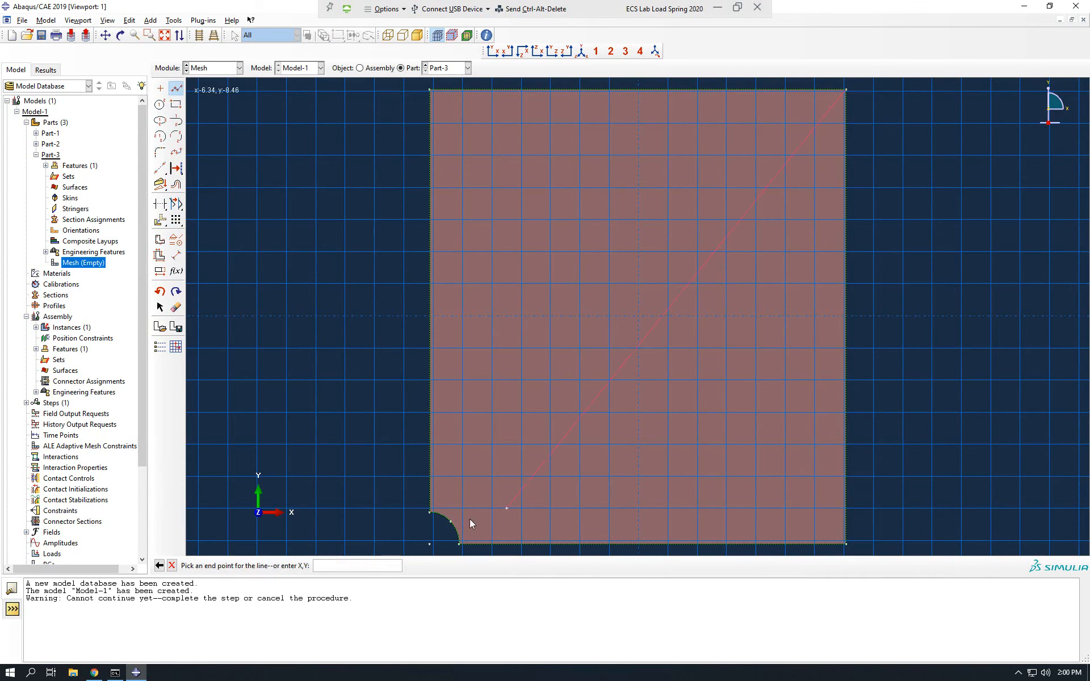
pyautogui.click(451, 521)
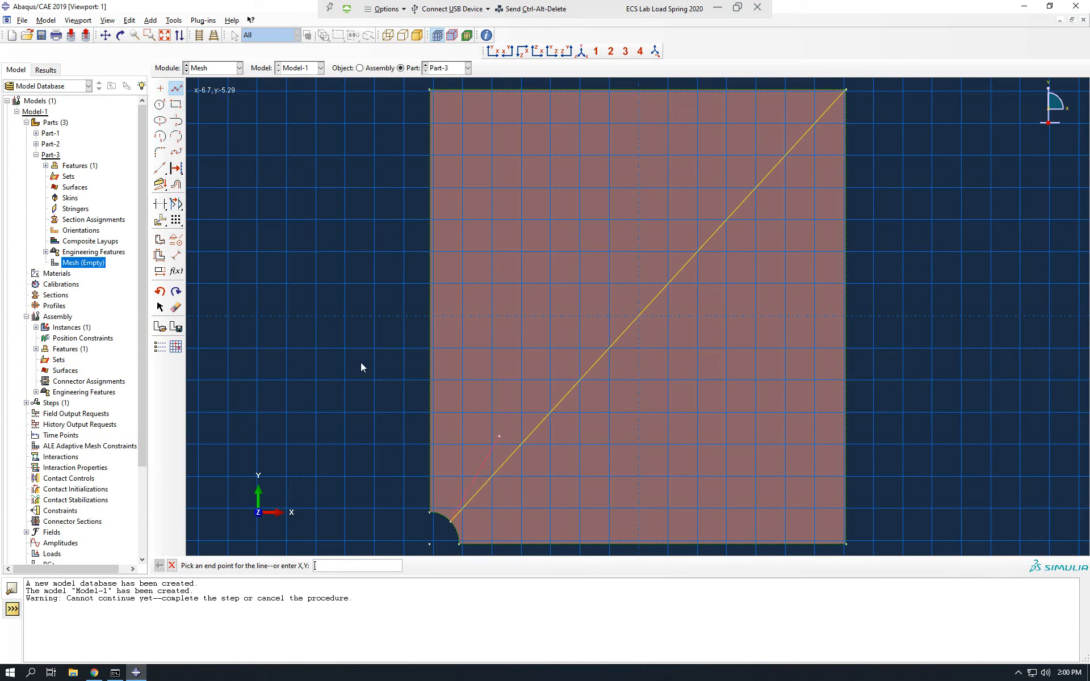
pyautogui.middleClick(313, 349)
pyautogui.click(276, 566)
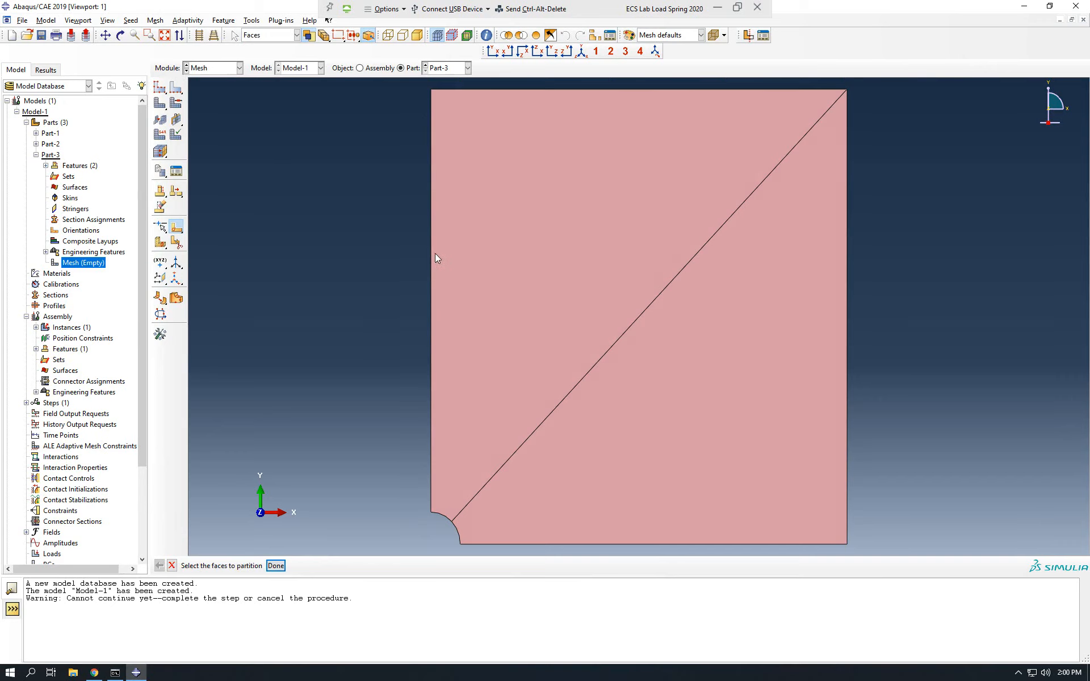
pyautogui.click(164, 229)
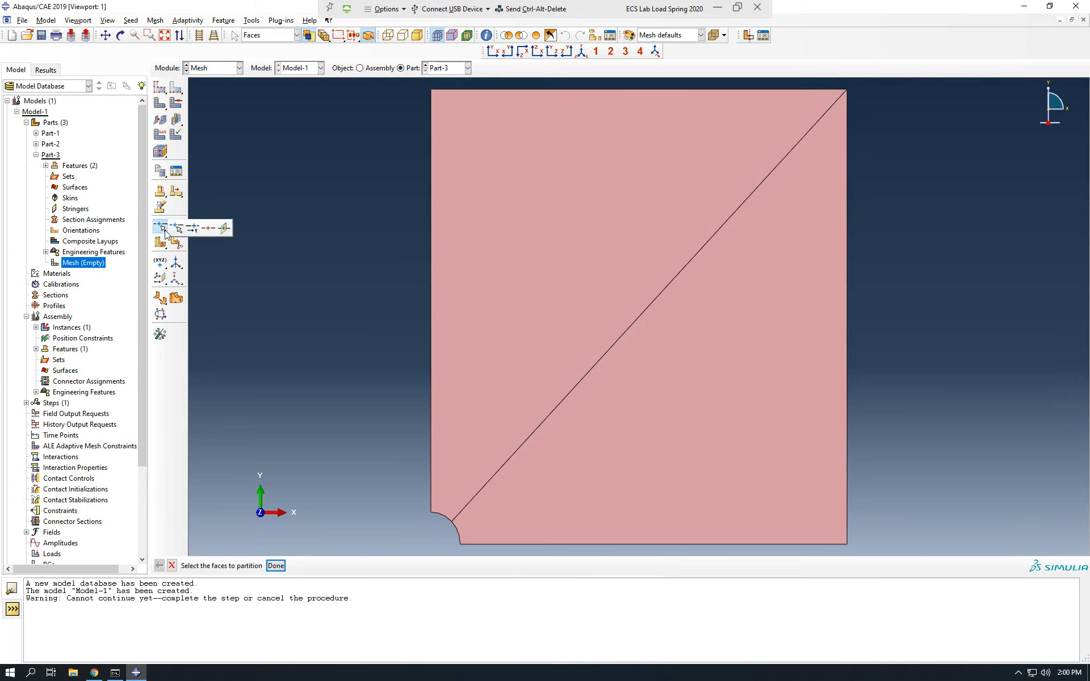
pyautogui.click(192, 228)
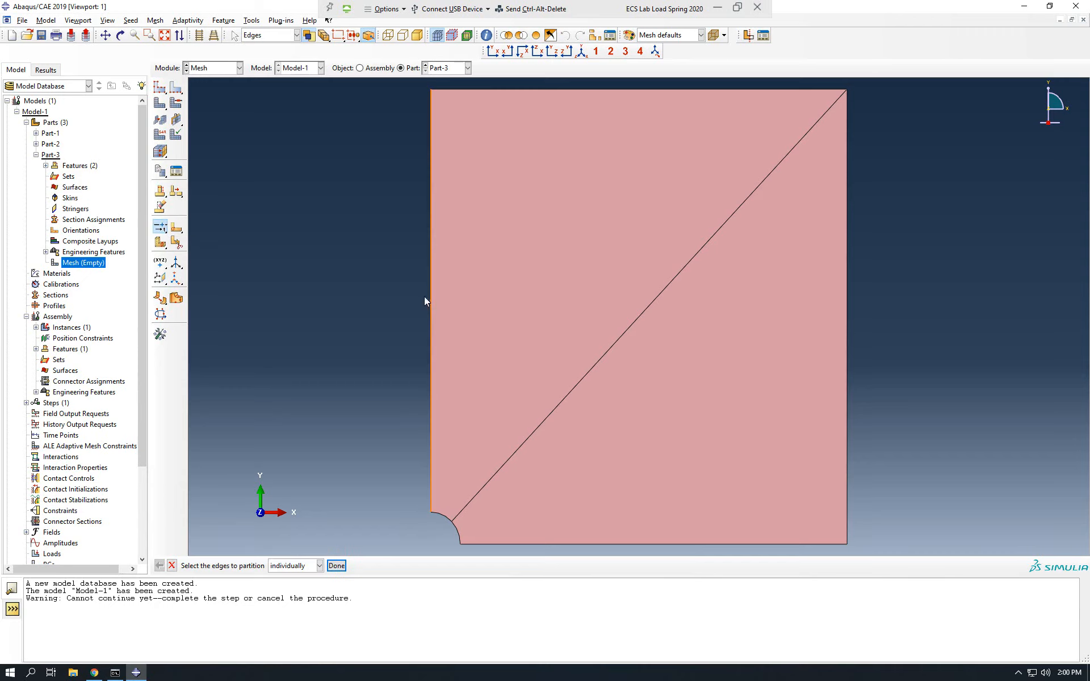
pyautogui.click(333, 564)
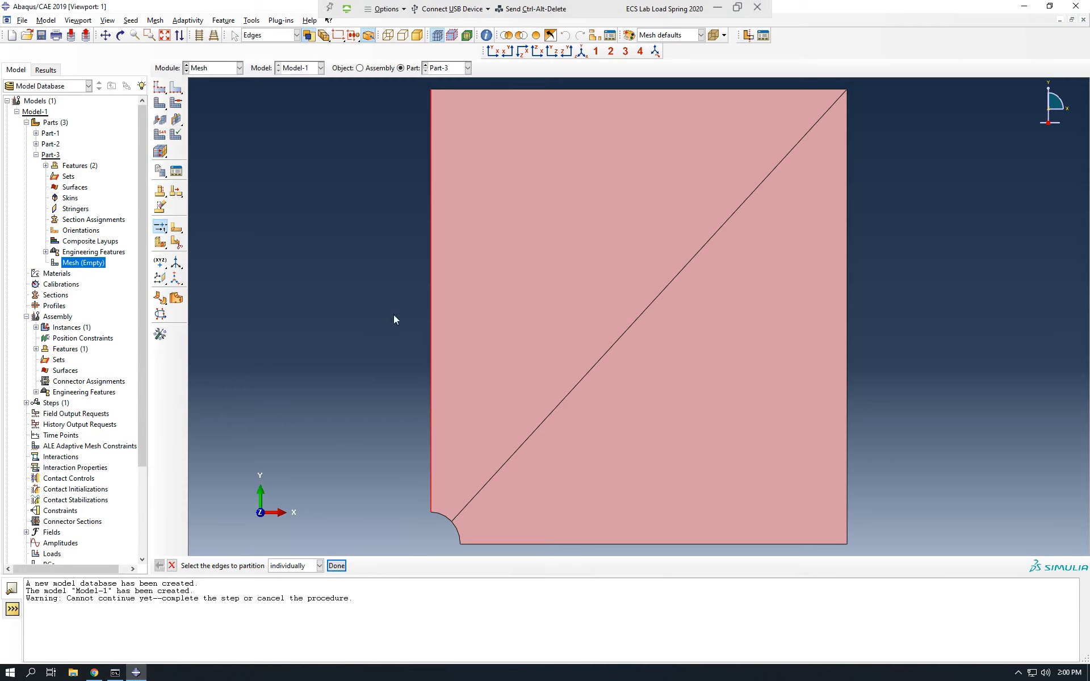
pyautogui.click(337, 566)
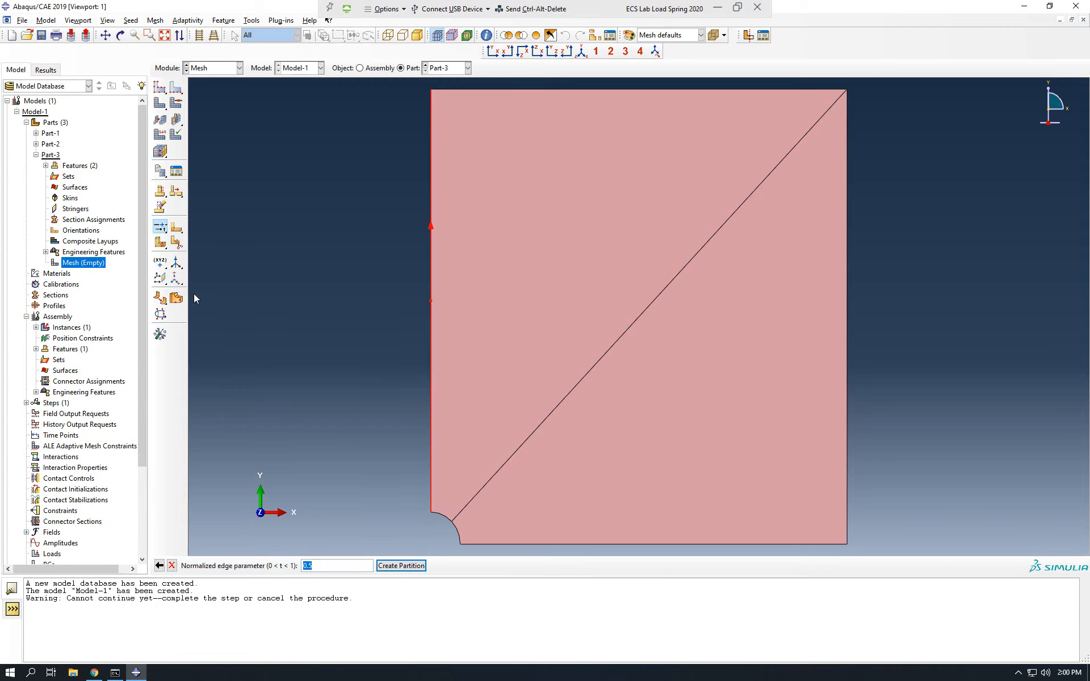
pyautogui.press('Escape')
# Partition the plate's left and bottom straight edges at their midpoints.
pyautogui.click(160, 227)
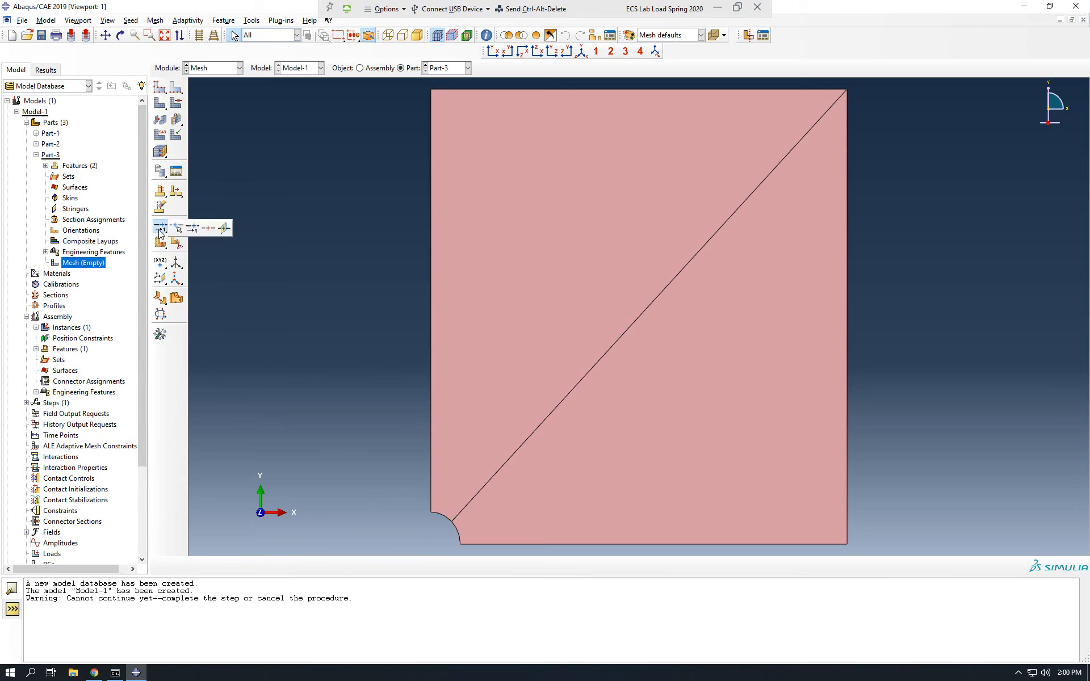
pyautogui.click(205, 233)
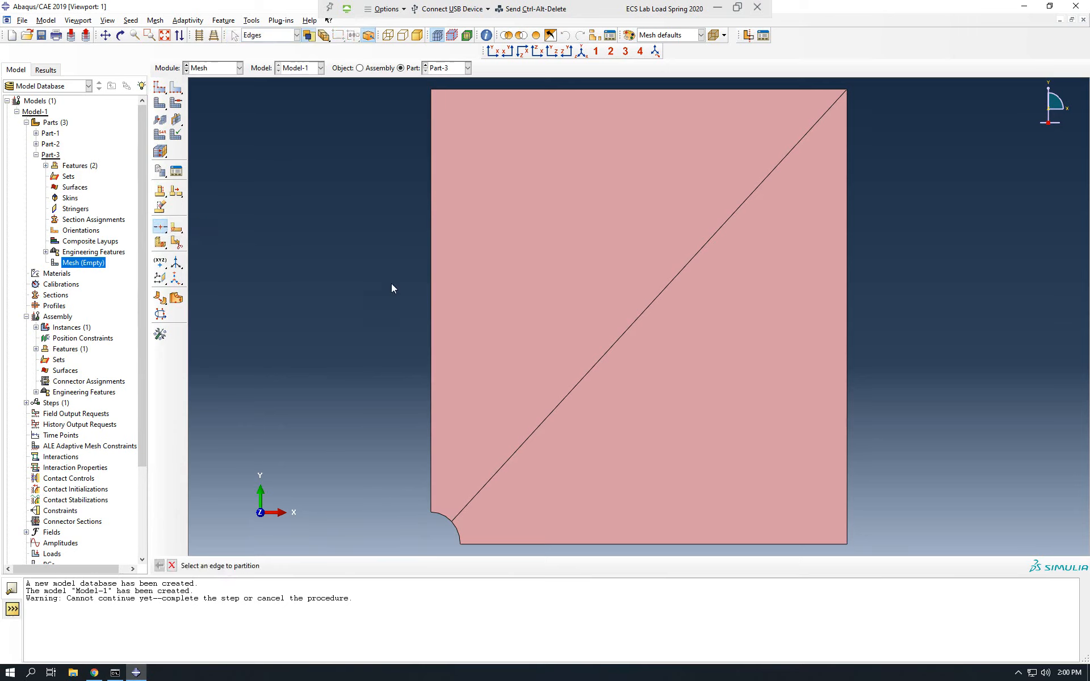
pyautogui.click(430, 277)
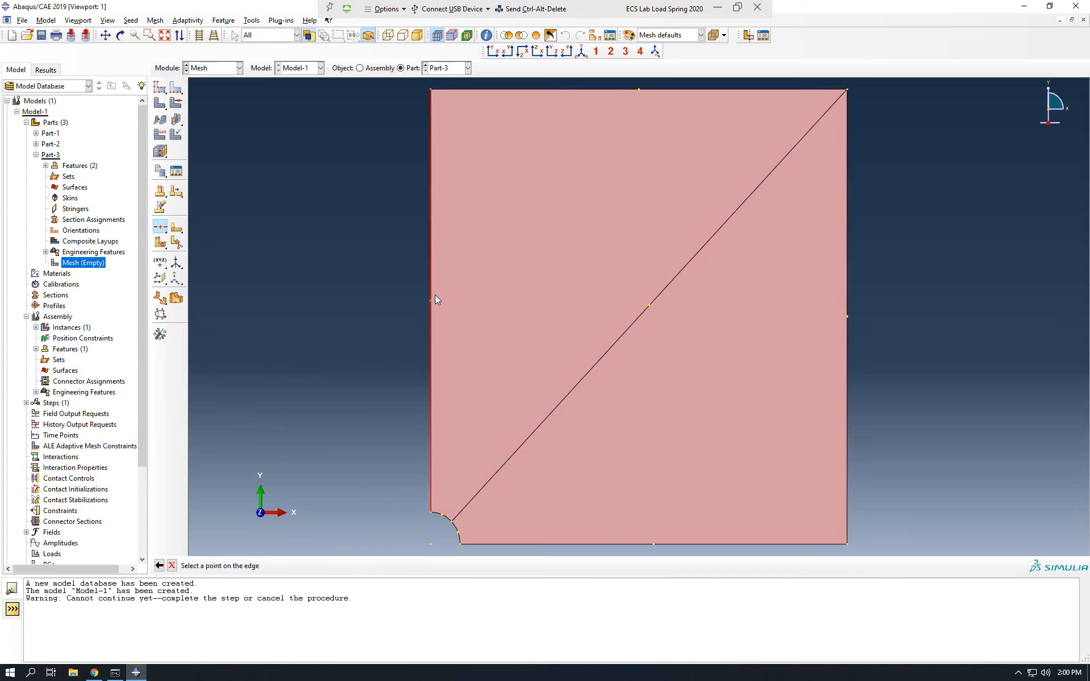
pyautogui.click(431, 302)
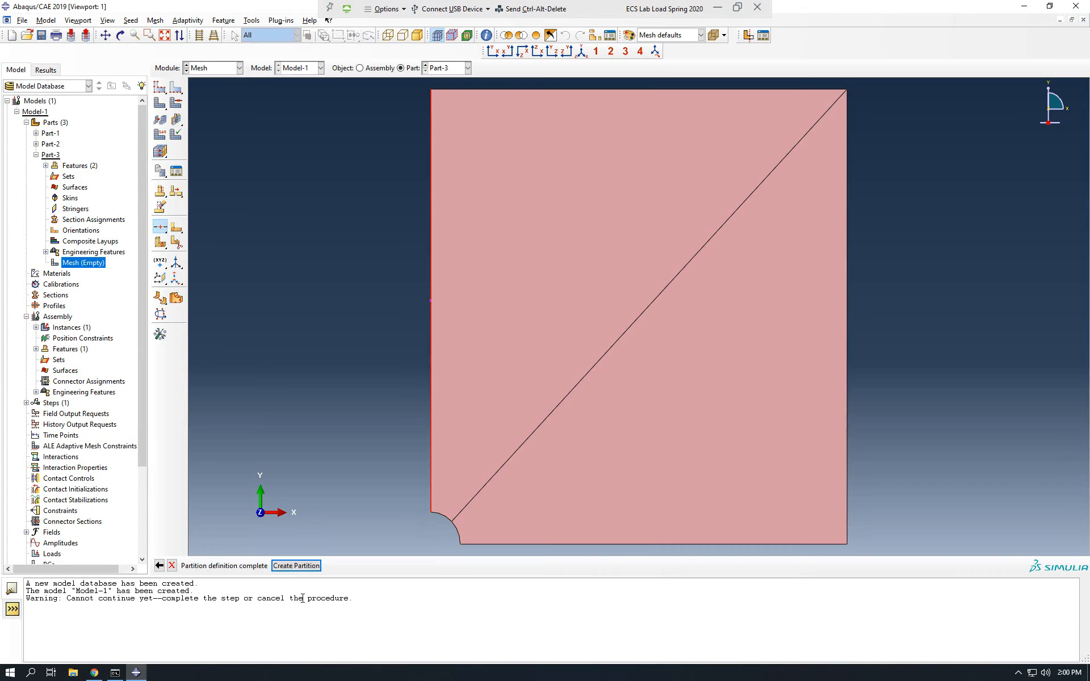
pyautogui.click(297, 567)
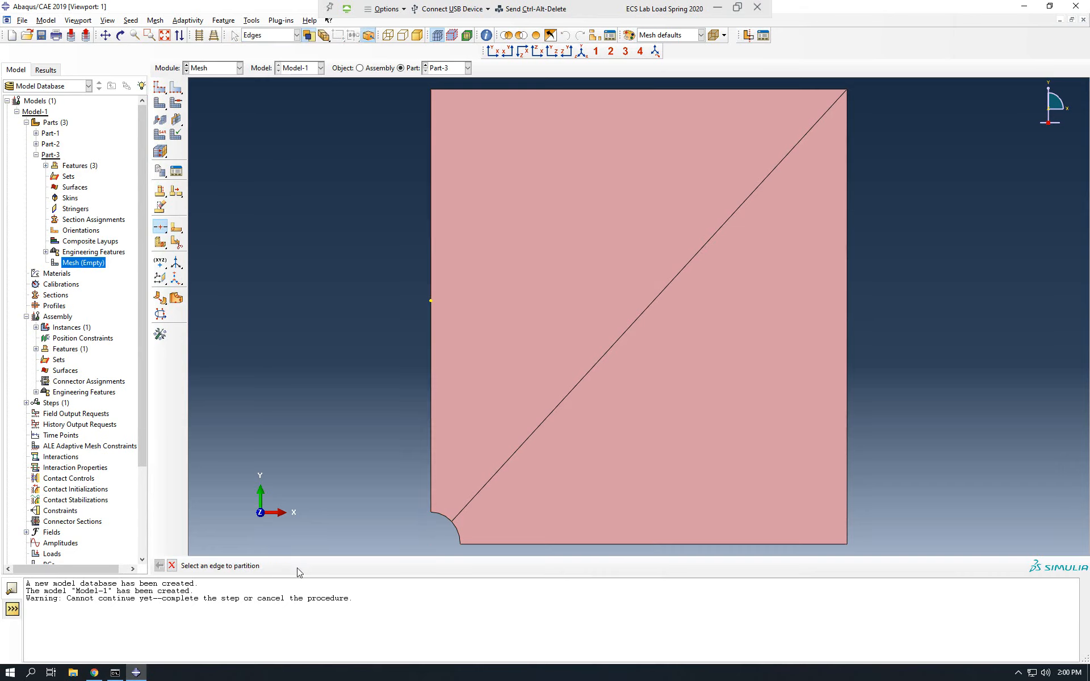
pyautogui.click(695, 544)
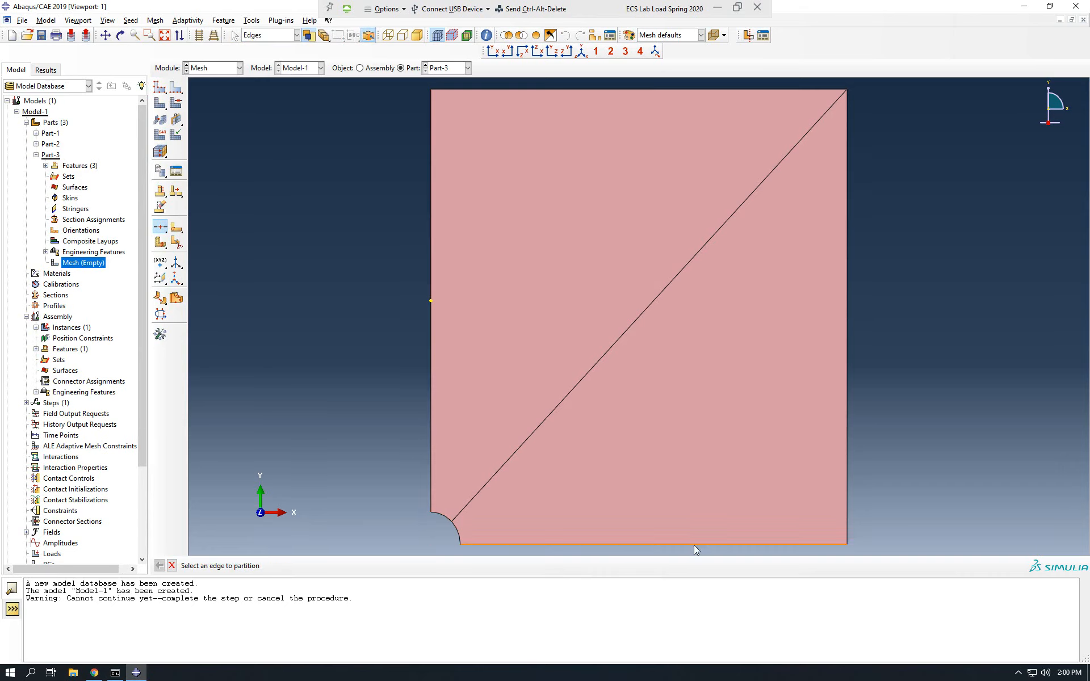
pyautogui.click(653, 544)
pyautogui.click(277, 565)
# Partition the faces by sketching a horizontal line from the left edge's midpoint to the diagonal and a vertical line down to the bottom edge's midpoint.
pyautogui.click(175, 232)
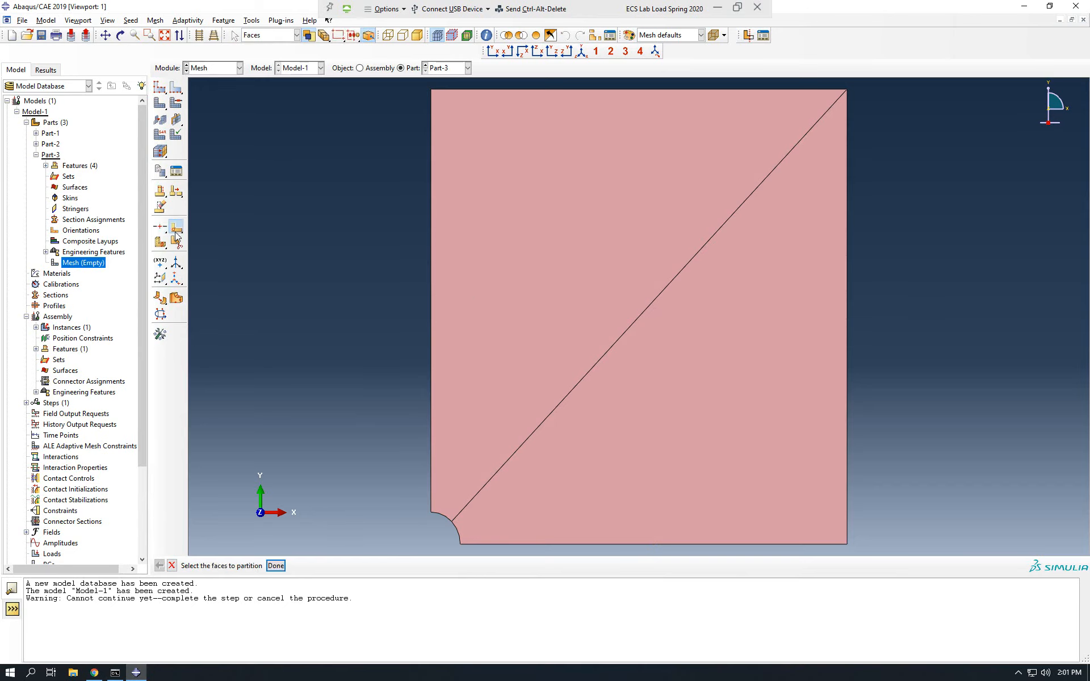
pyautogui.moveTo(898, 79)
pyautogui.mouseDown()
pyautogui.moveTo(731, 233)
pyautogui.moveTo(456, 532)
pyautogui.moveTo(411, 550)
pyautogui.mouseUp()
pyautogui.click(275, 566)
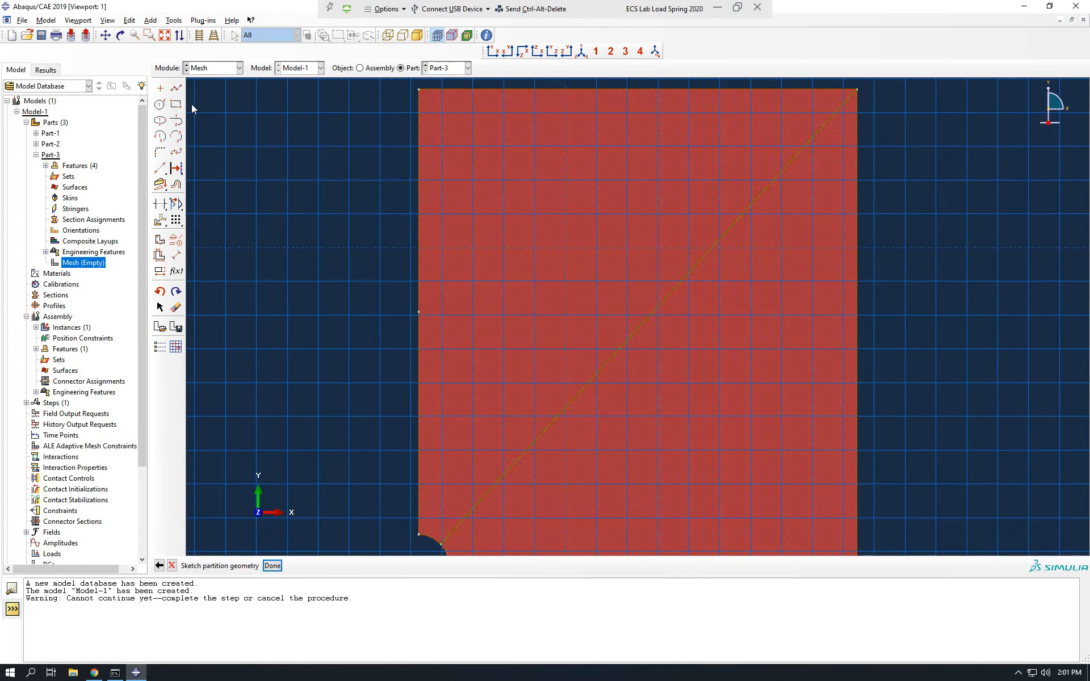
pyautogui.click(176, 88)
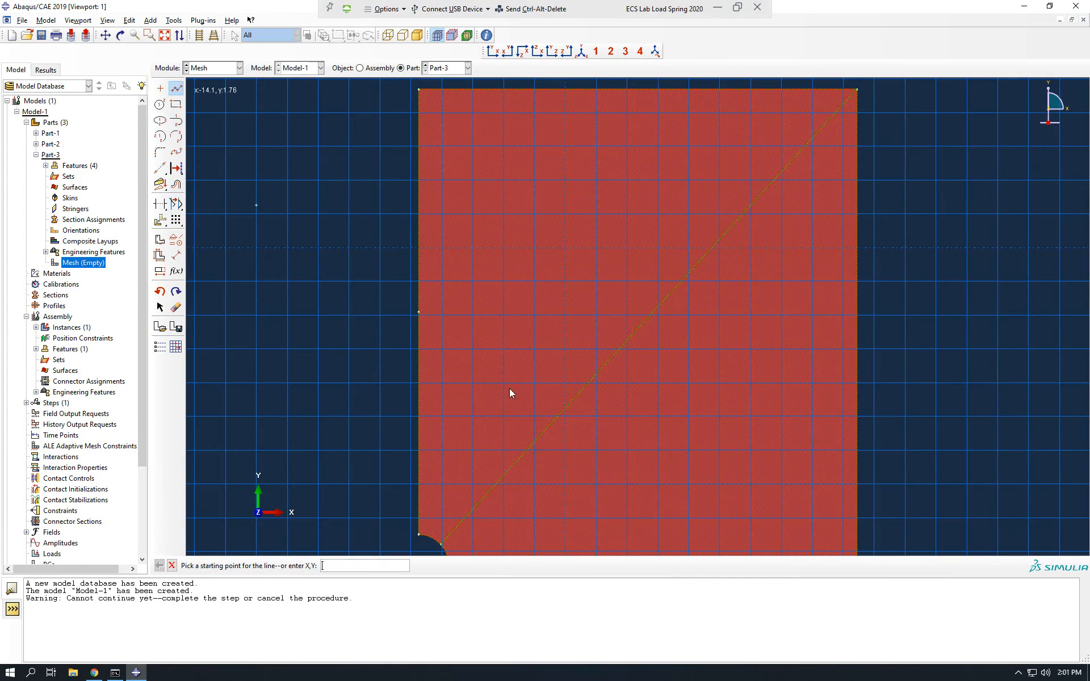
pyautogui.click(418, 312)
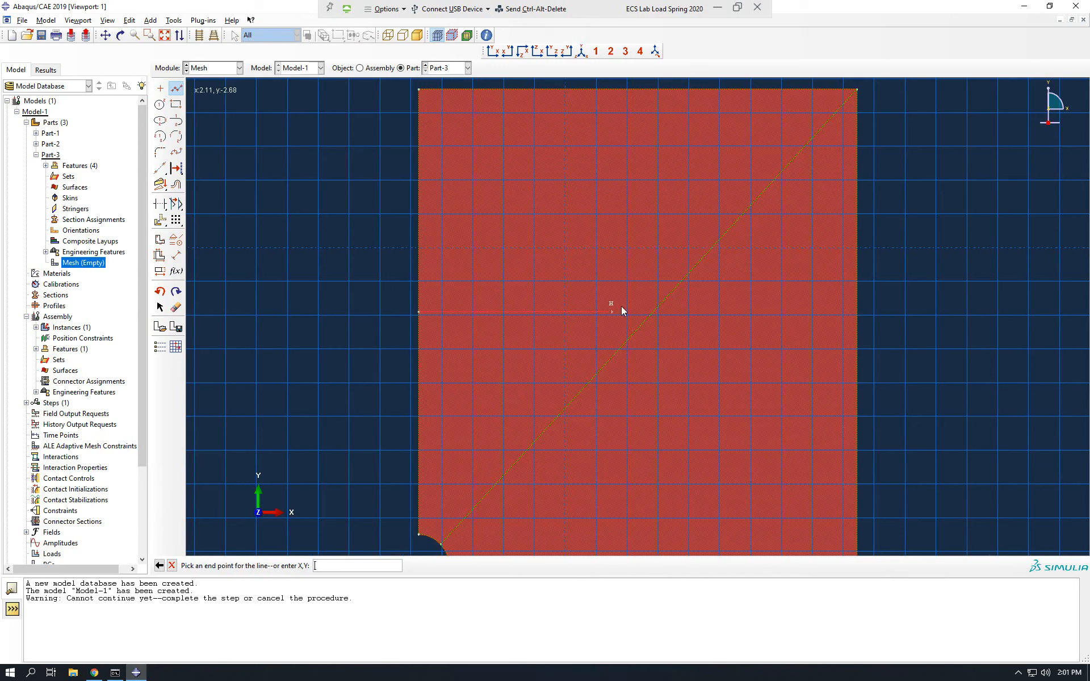
pyautogui.click(653, 312)
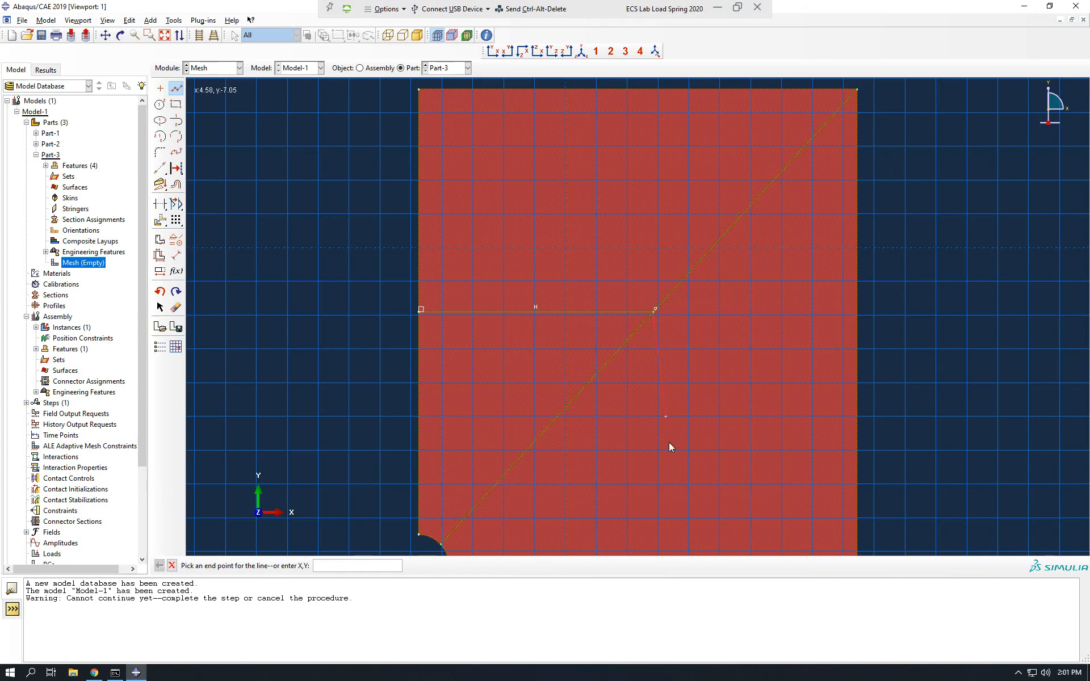
pyautogui.scroll(-4, 663, 454)
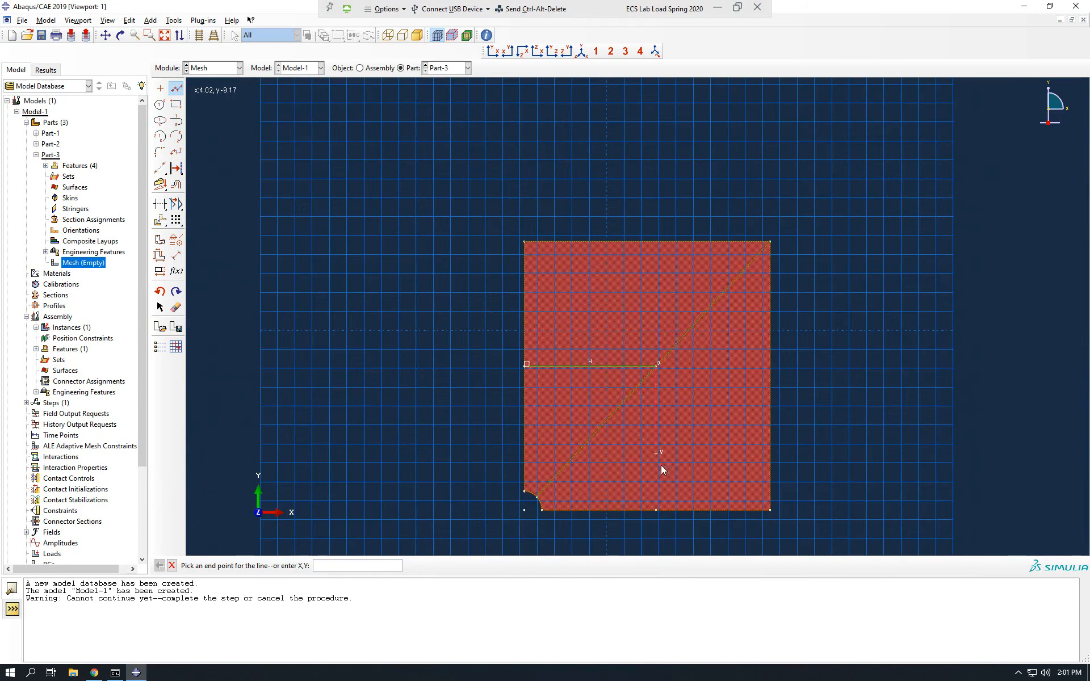
pyautogui.click(658, 508)
pyautogui.press('Escape')
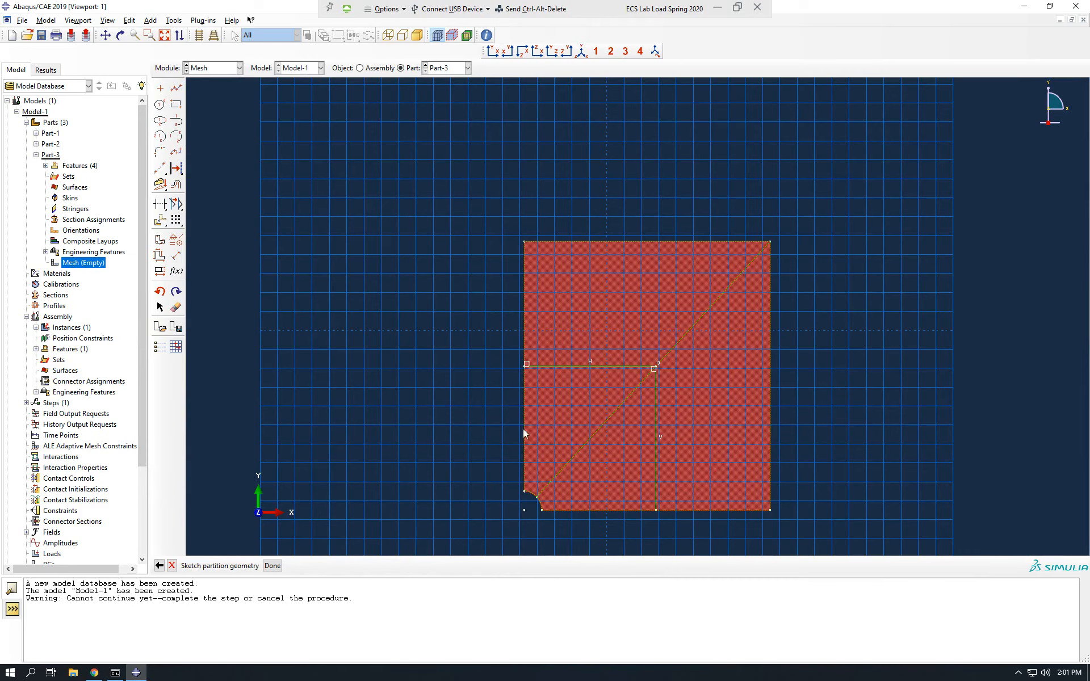
pyautogui.click(271, 565)
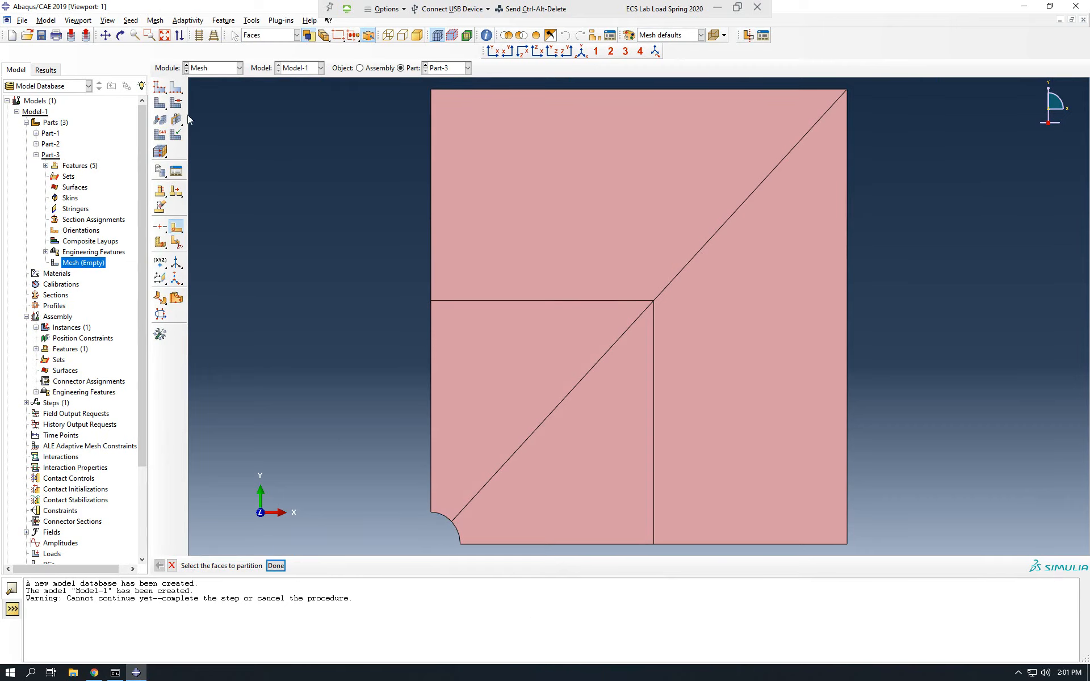
pyautogui.click(159, 88)
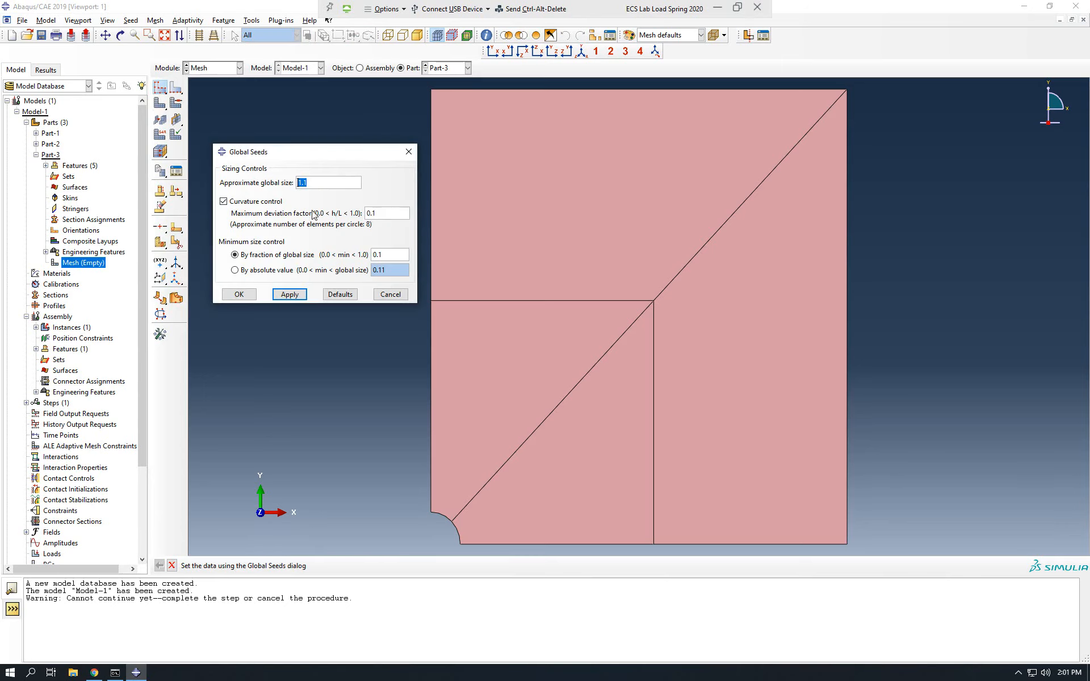
pyautogui.click(329, 296)
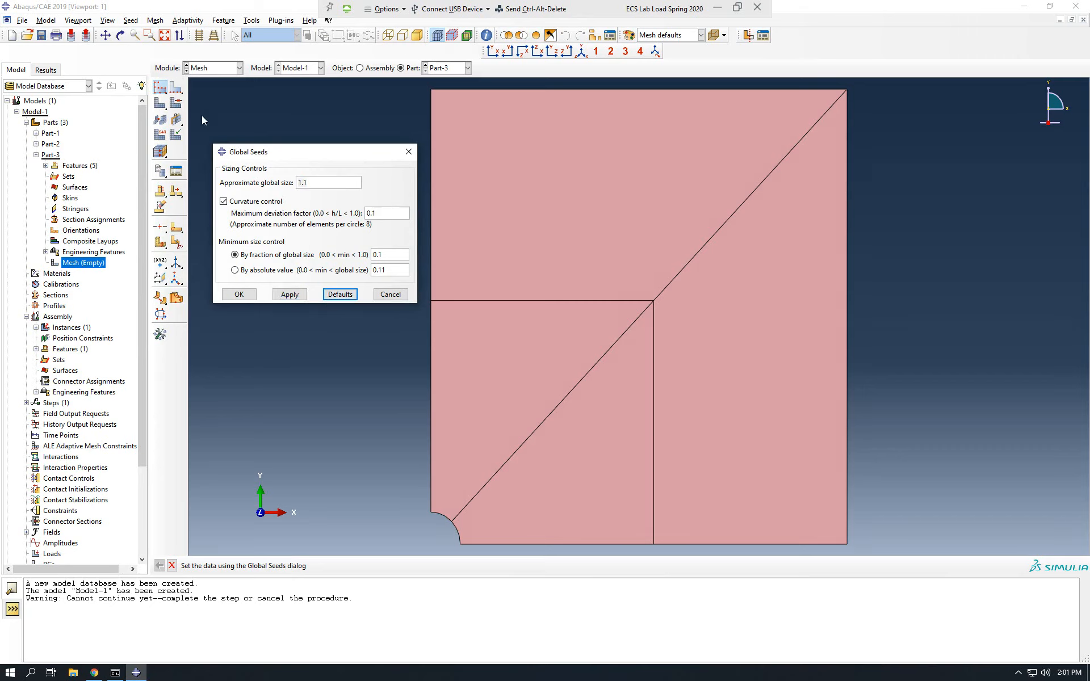
pyautogui.click(375, 294)
# Seed the upper half of the left edge, the outer diagonal and the outer bottom edge by number with 10 elements, without bias.
pyautogui.click(176, 87)
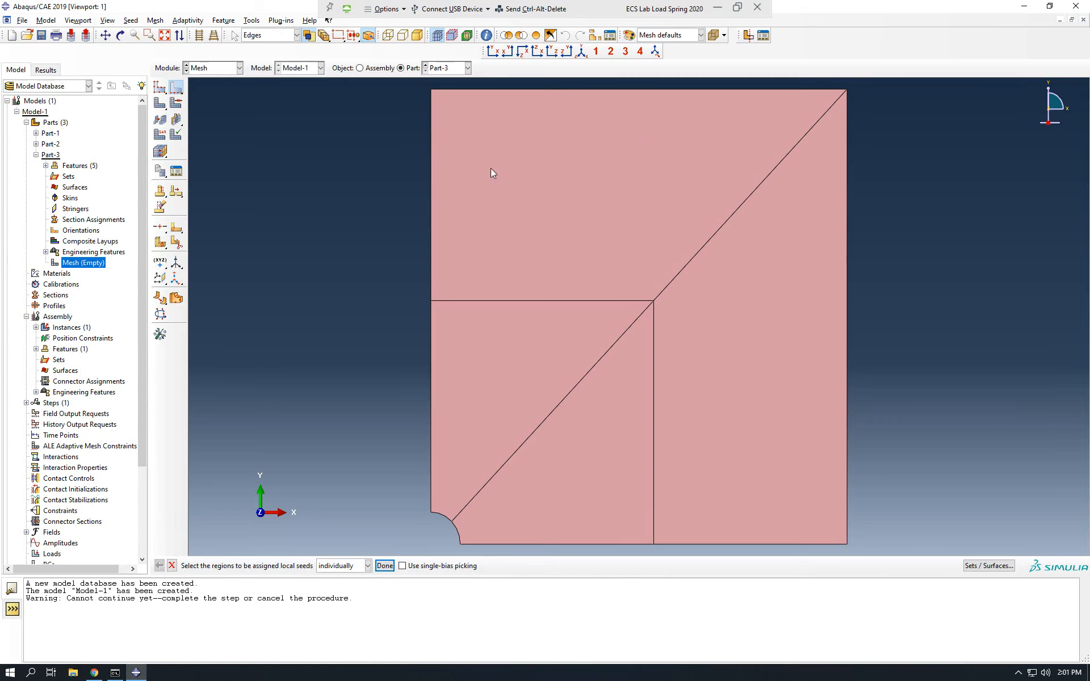
pyautogui.click(432, 181)
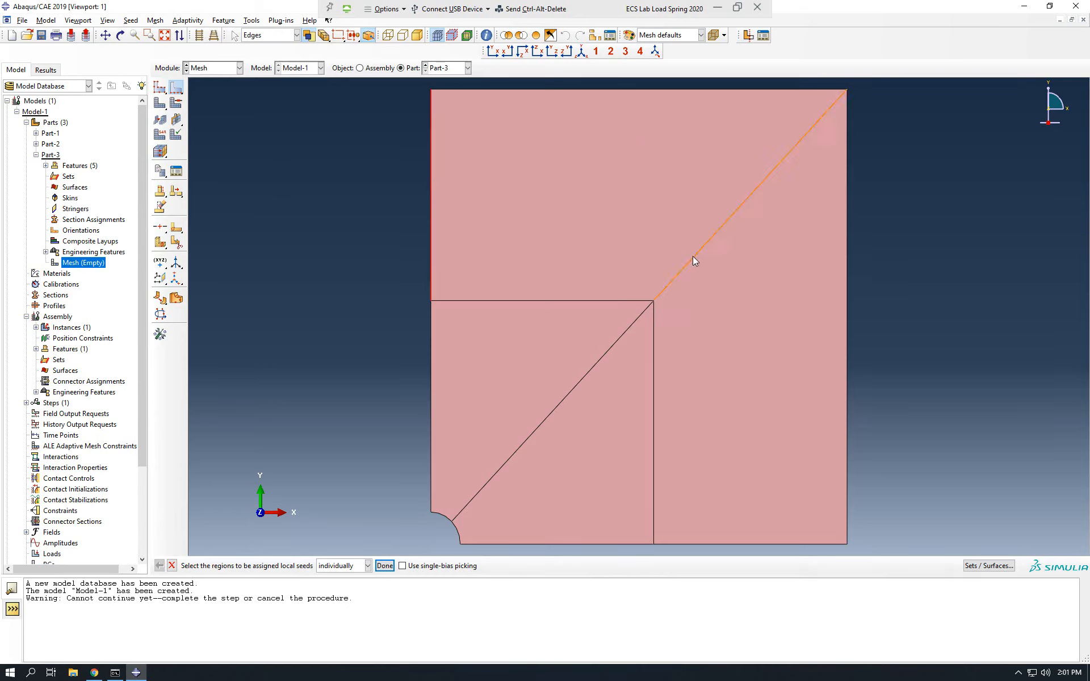
pyautogui.keyDown('shift'); pyautogui.click(708, 244); pyautogui.keyUp('shift')
pyautogui.keyDown('shift'); pyautogui.click(774, 544); pyautogui.keyUp('shift')
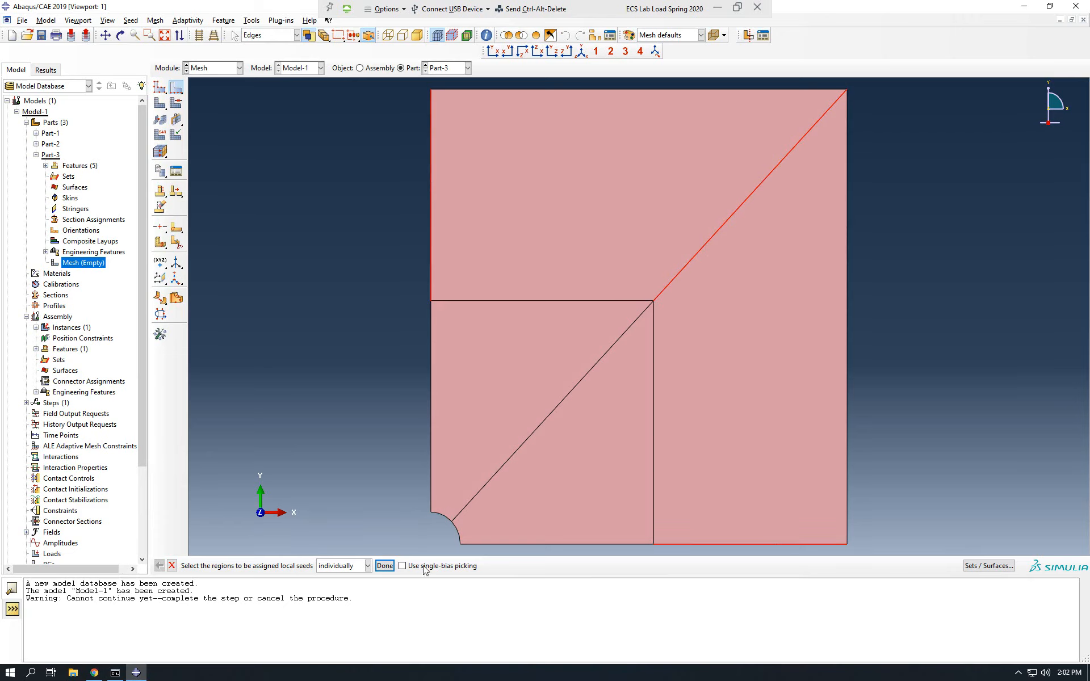
pyautogui.click(384, 565)
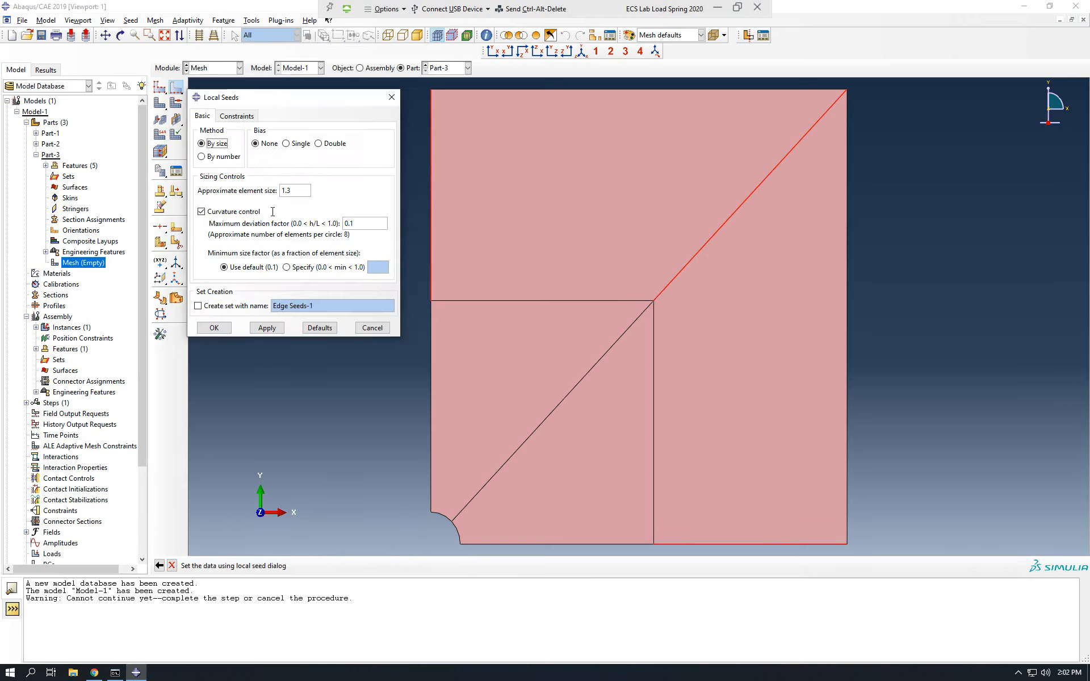
pyautogui.click(219, 157)
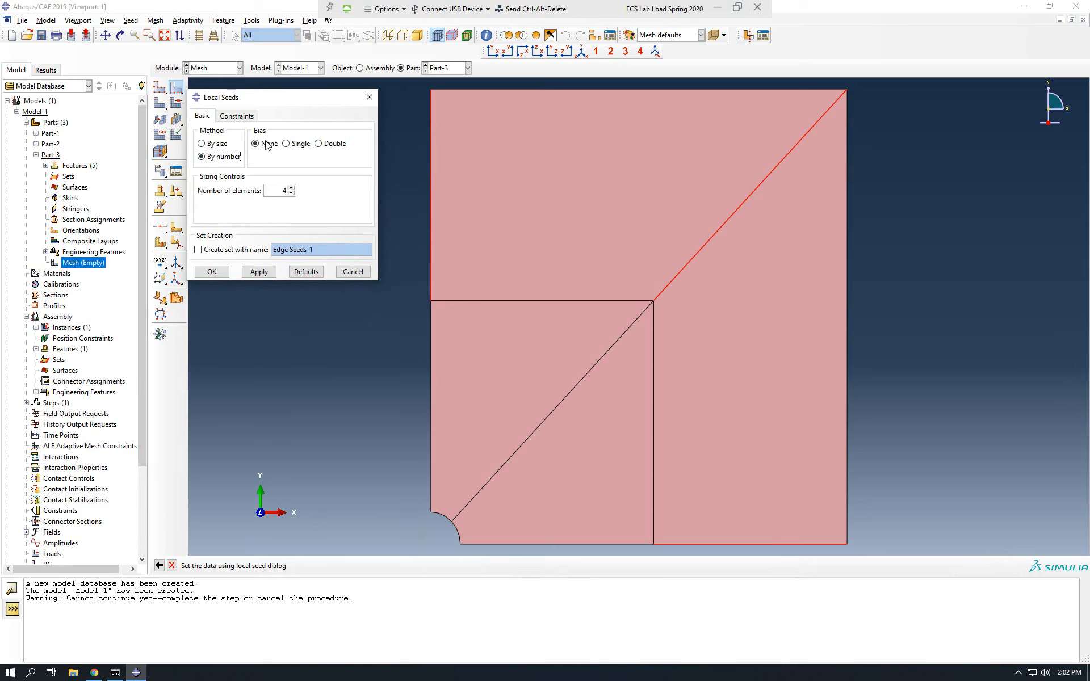
pyautogui.doubleClick(276, 191)
pyautogui.click(210, 273)
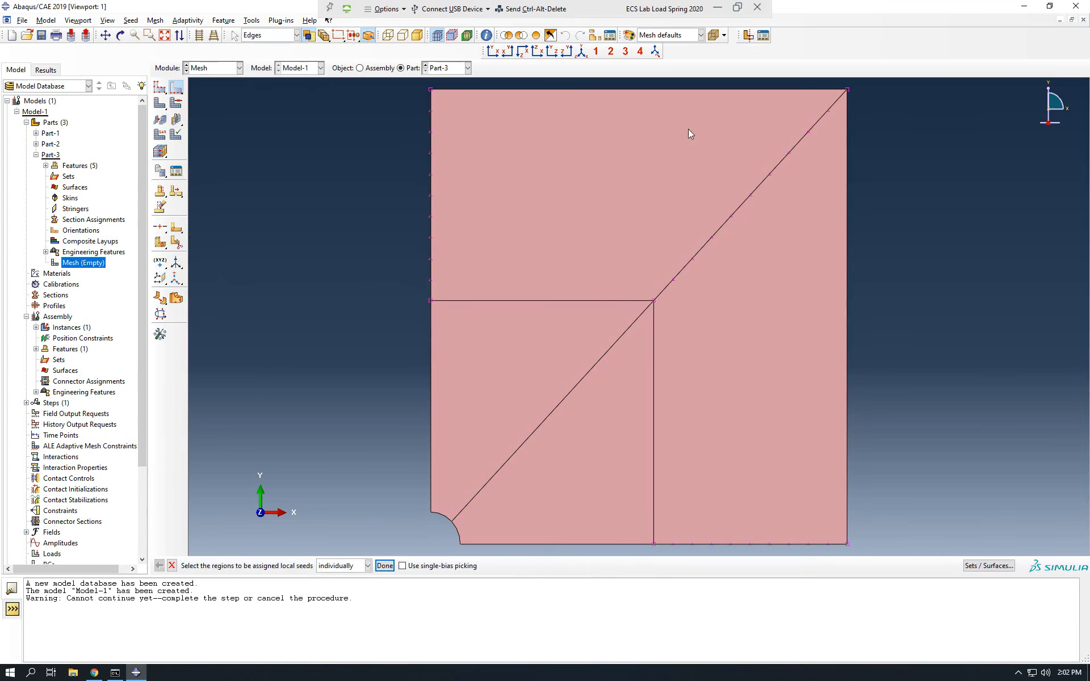
# Seed the top and right edges, the inner horizontal and vertical partition lines and both arc segments with 20 elements each.
pyautogui.click(587, 90)
pyautogui.keyDown('shift'); pyautogui.click(846, 323); pyautogui.keyUp('shift')
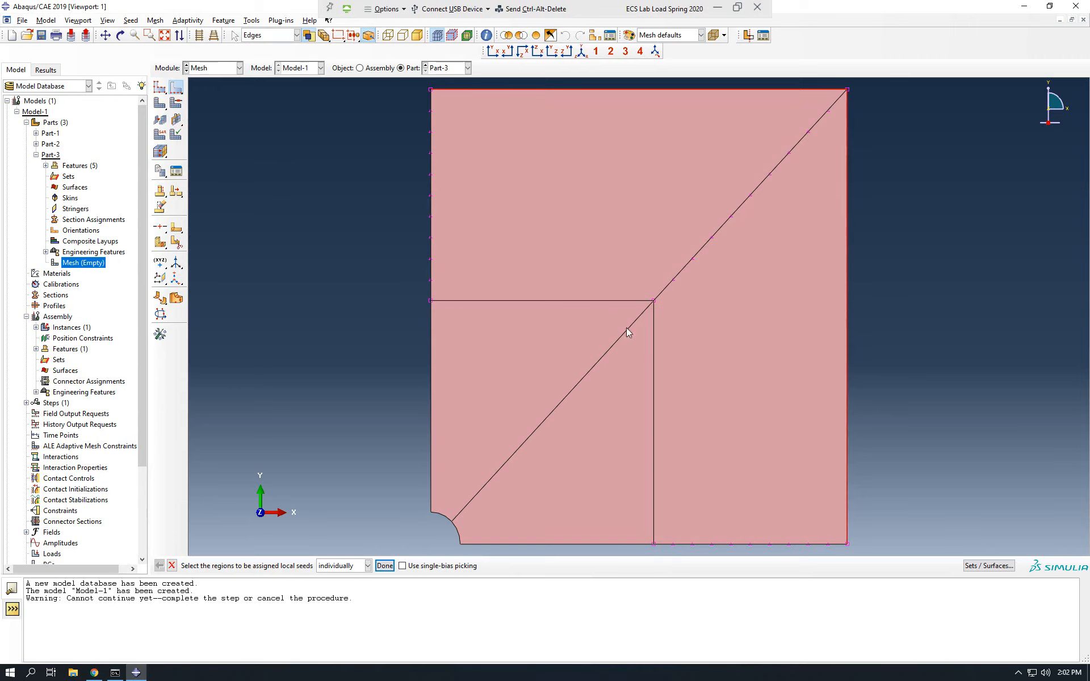
pyautogui.keyDown('shift'); pyautogui.click(610, 301); pyautogui.keyUp('shift')
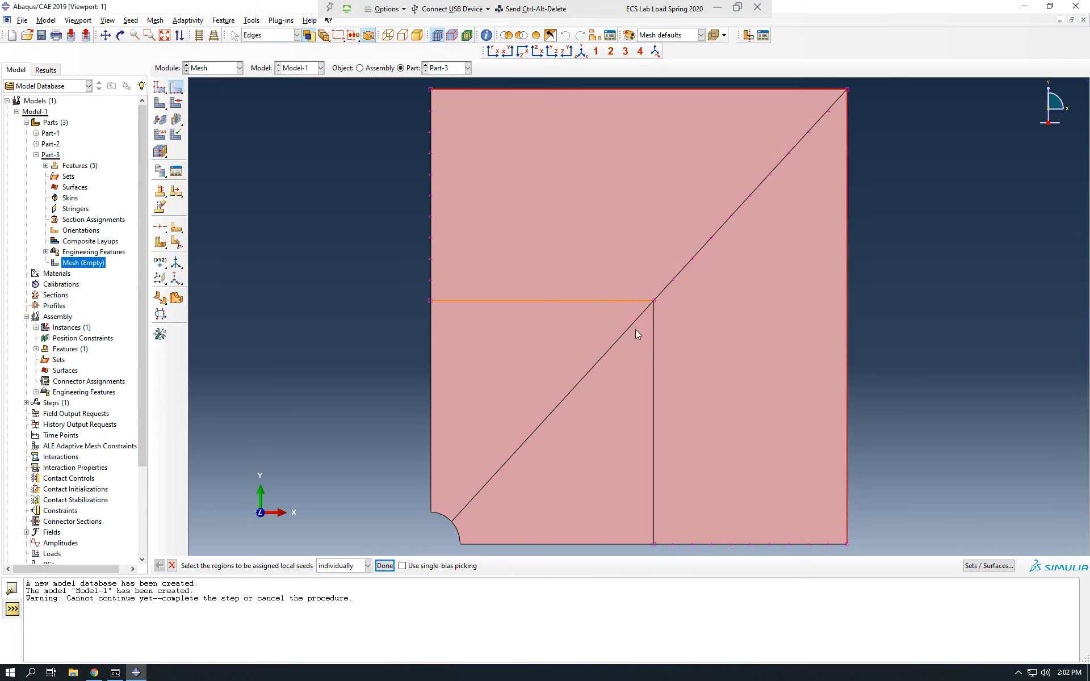
pyautogui.keyDown('shift'); pyautogui.click(653, 355); pyautogui.keyUp('shift')
pyautogui.keyDown('shift'); pyautogui.click(452, 525); pyautogui.keyUp('shift')
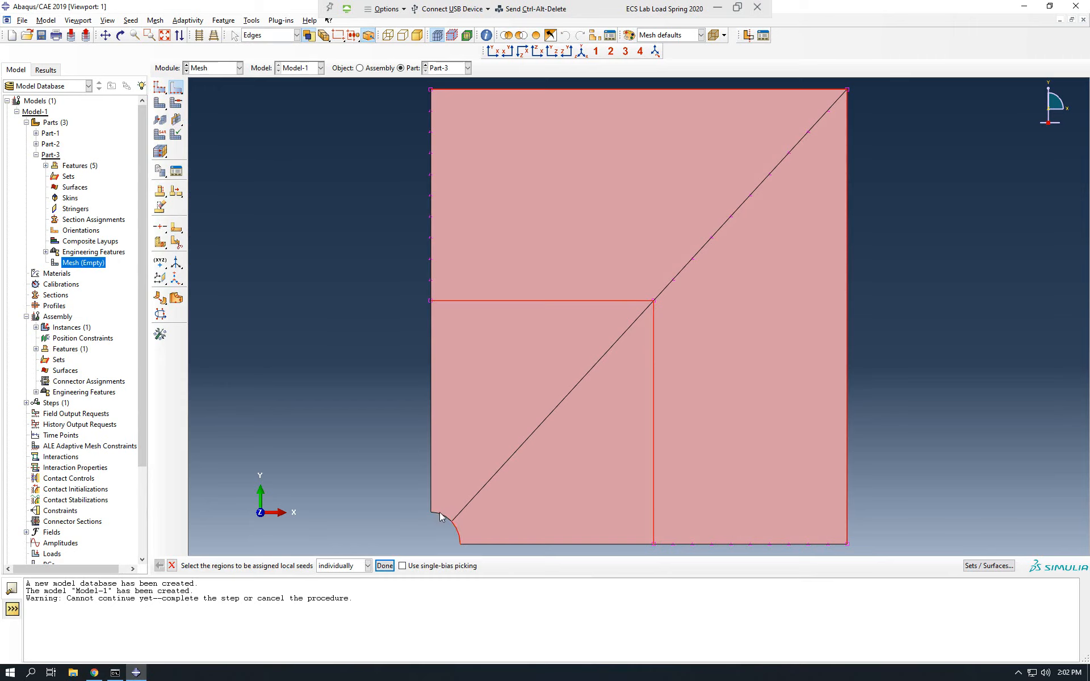
pyautogui.click(384, 565)
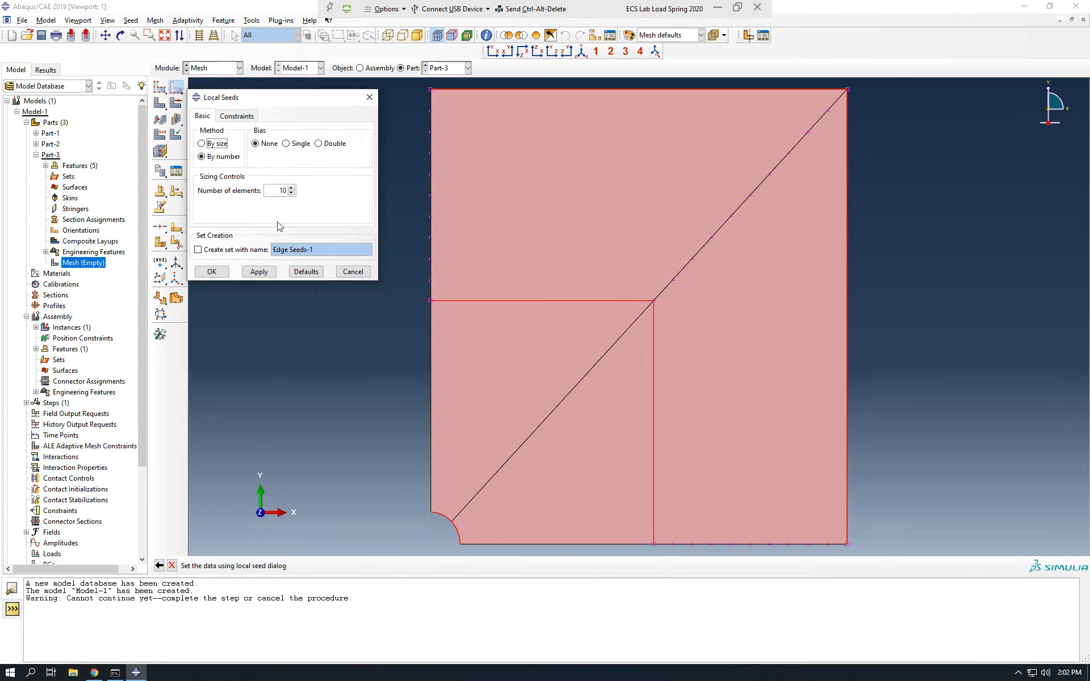
pyautogui.doubleClick(274, 193)
pyautogui.write('20')
pyautogui.click(215, 273)
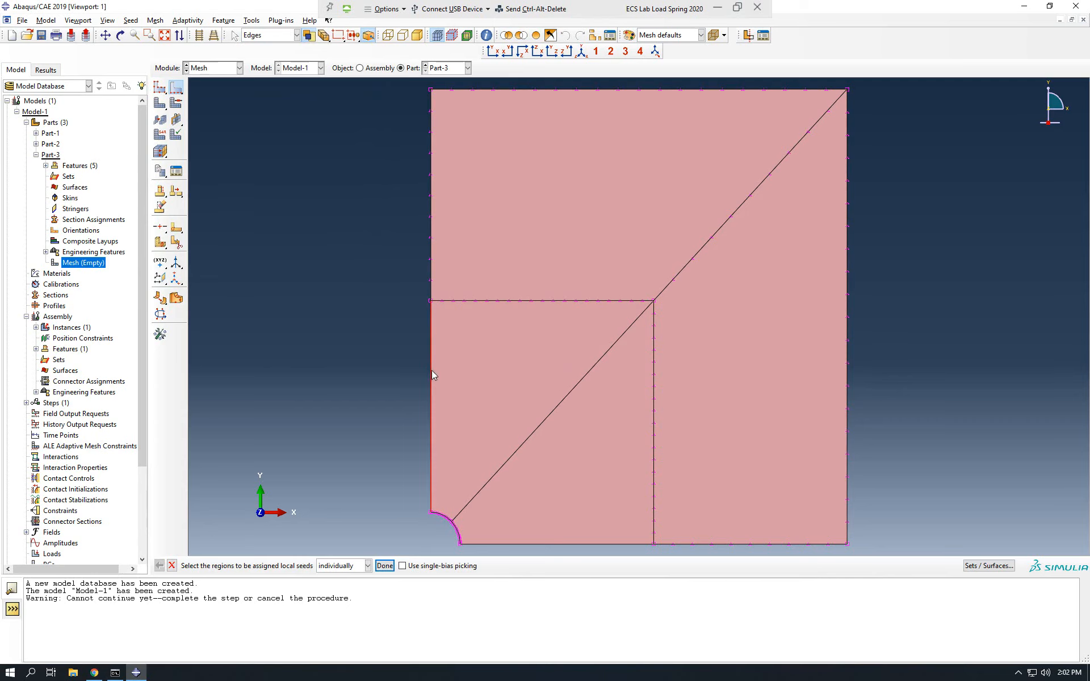
# Seed the lower half of the left edge, the inner diagonal and the inner bottom edge with 40 elements each.
pyautogui.click(574, 389)
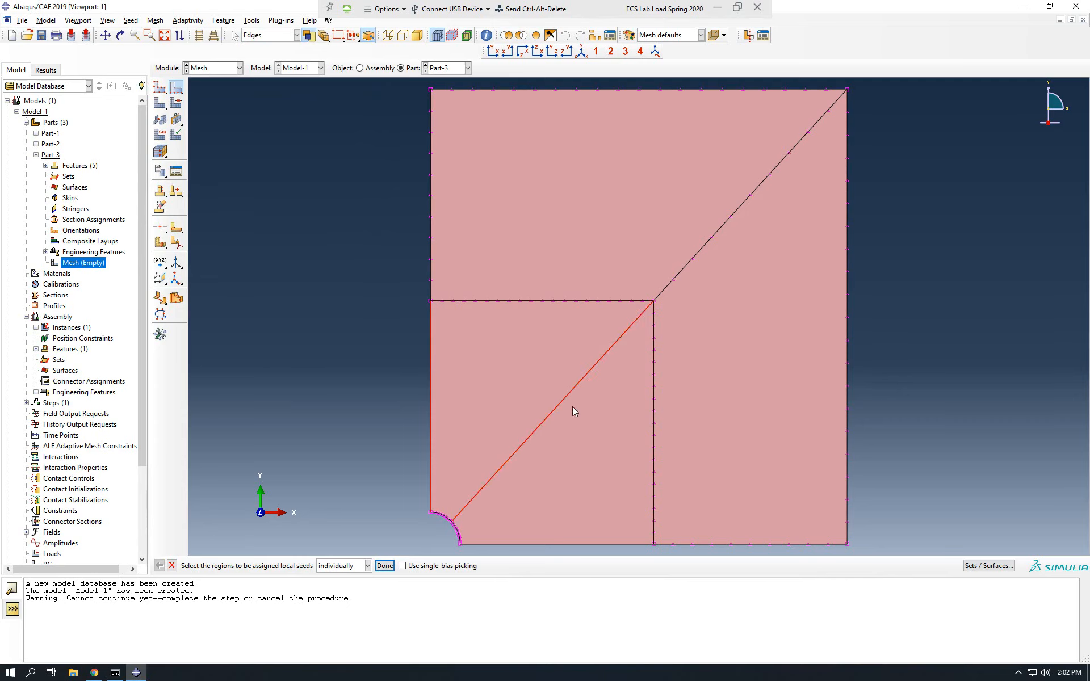
pyautogui.keyDown('shift'); pyautogui.click(591, 545); pyautogui.keyUp('shift')
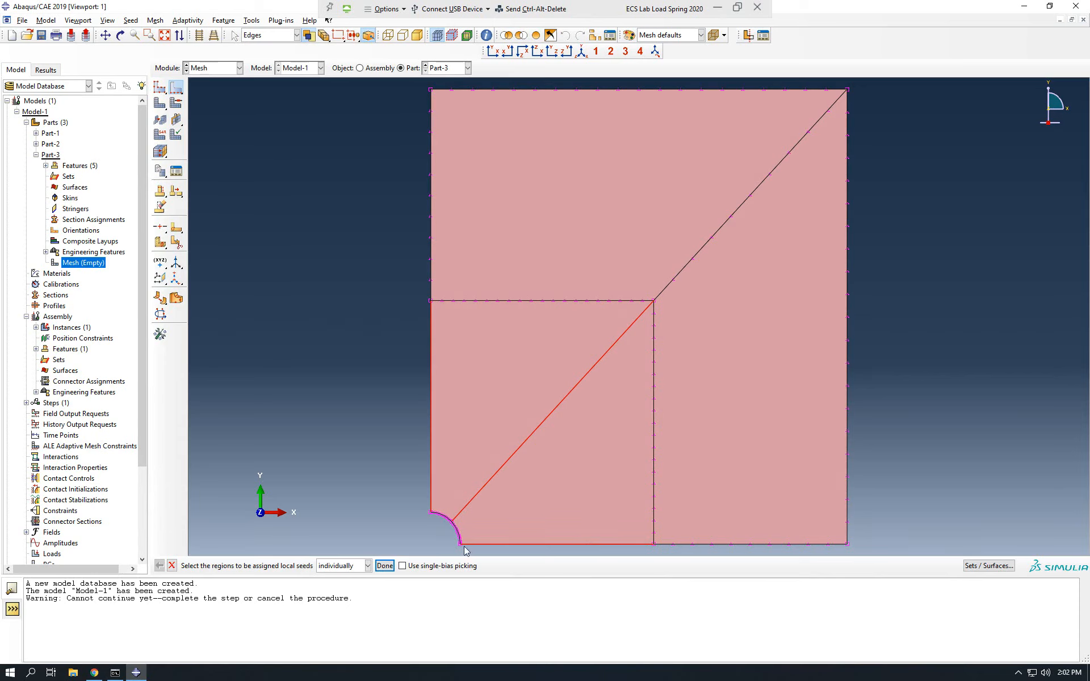
pyautogui.click(385, 566)
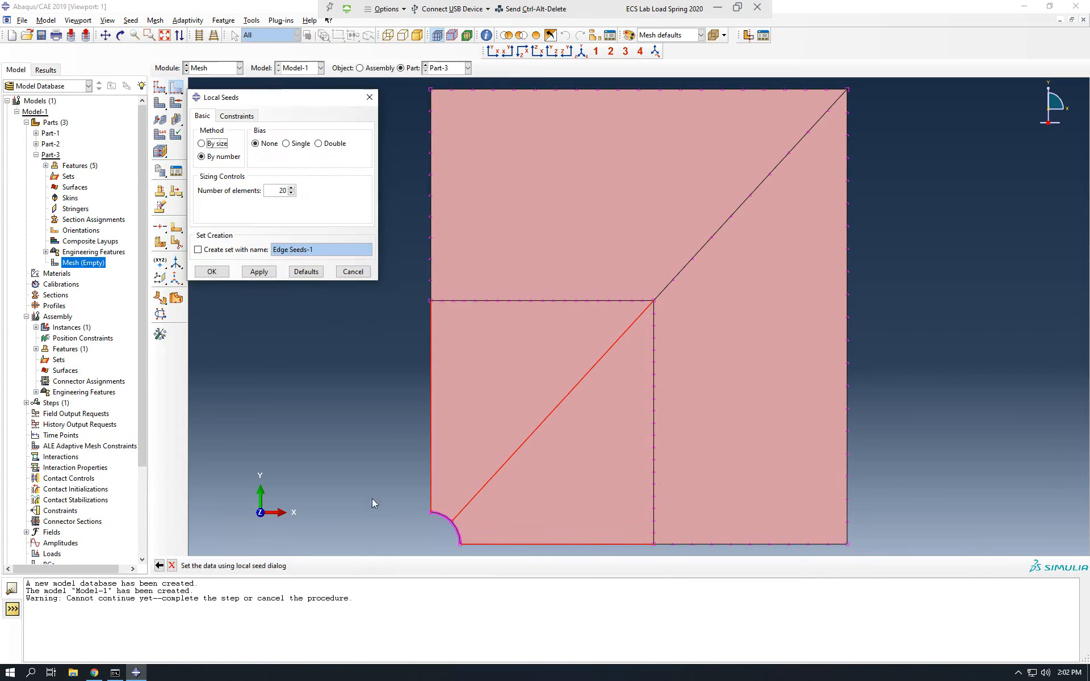
pyautogui.doubleClick(278, 190)
pyautogui.write('40')
pyautogui.click(226, 273)
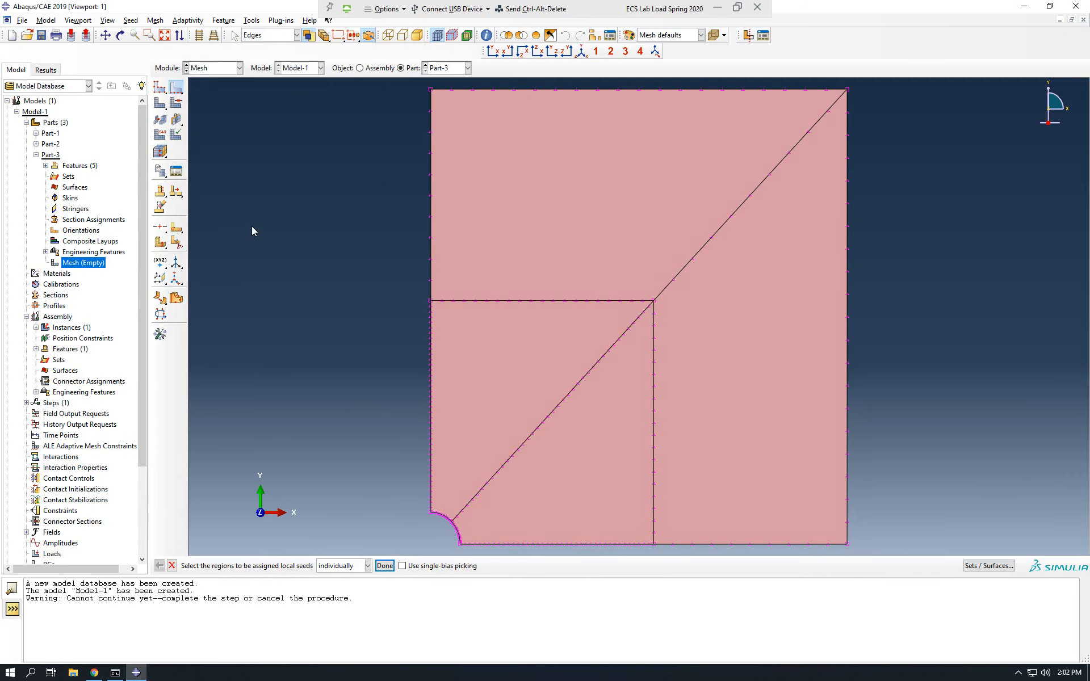
# Assign mesh controls to all faces of the plate with Quad element shape and the Structured technique.
pyautogui.click(177, 104)
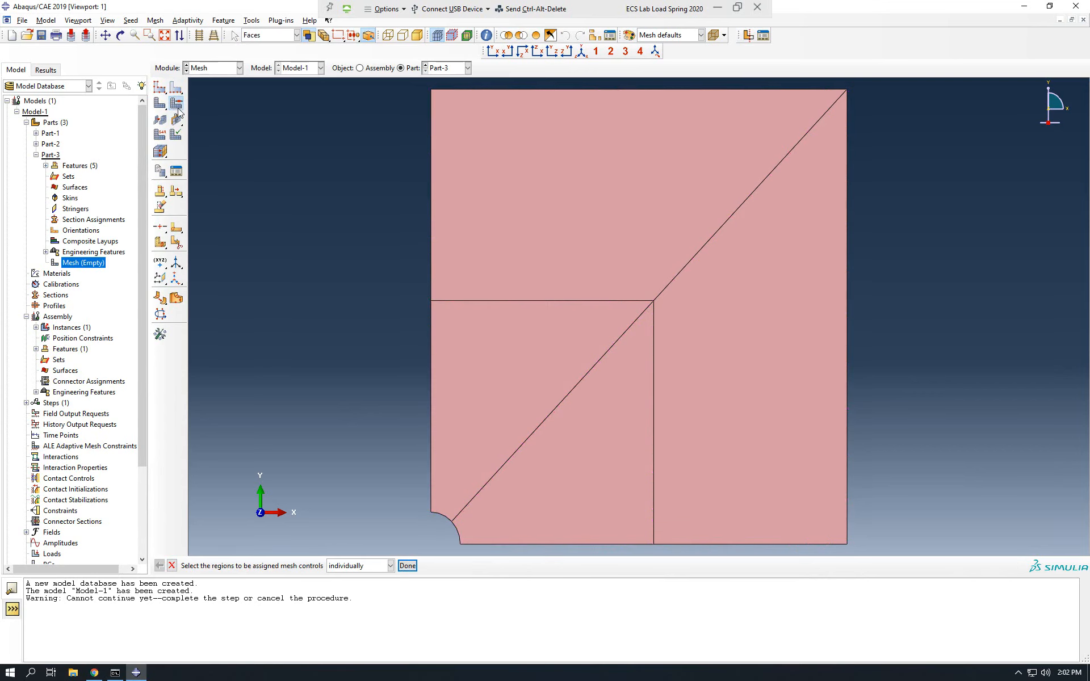
pyautogui.moveTo(903, 78); pyautogui.dragTo(277, 557)
pyautogui.click(406, 567)
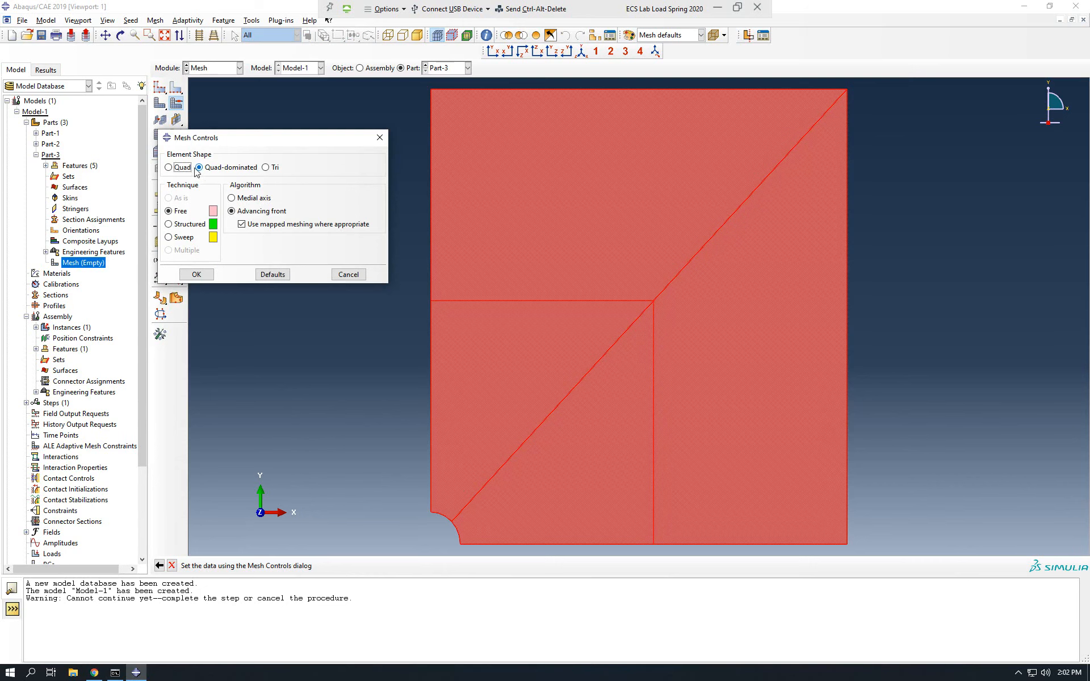
pyautogui.click(174, 168)
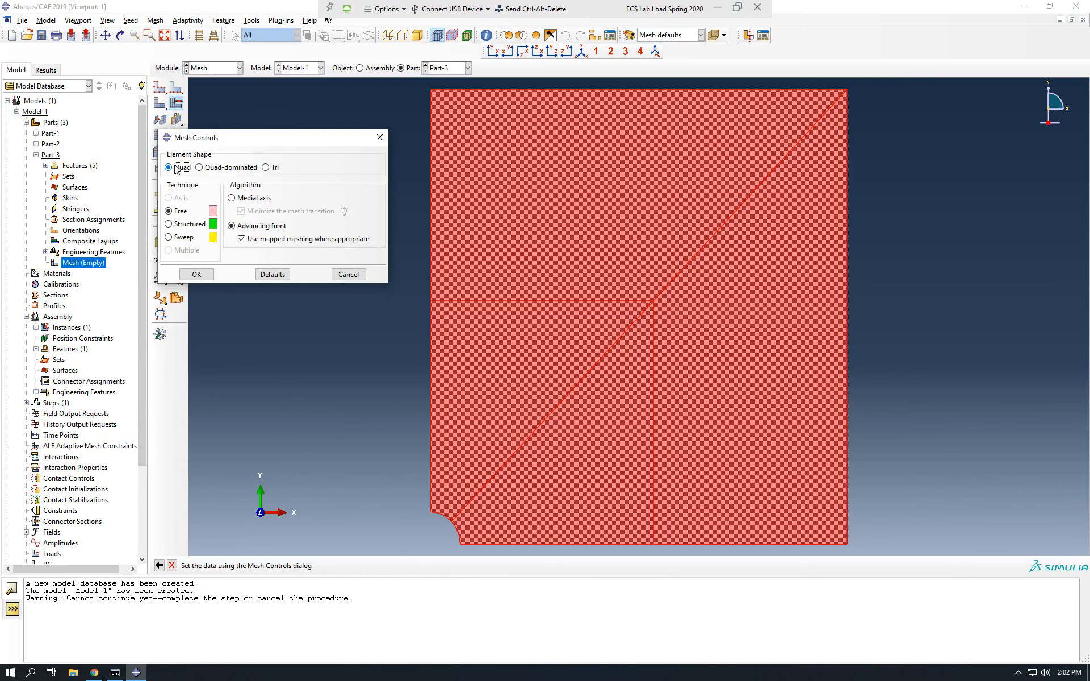
pyautogui.click(183, 224)
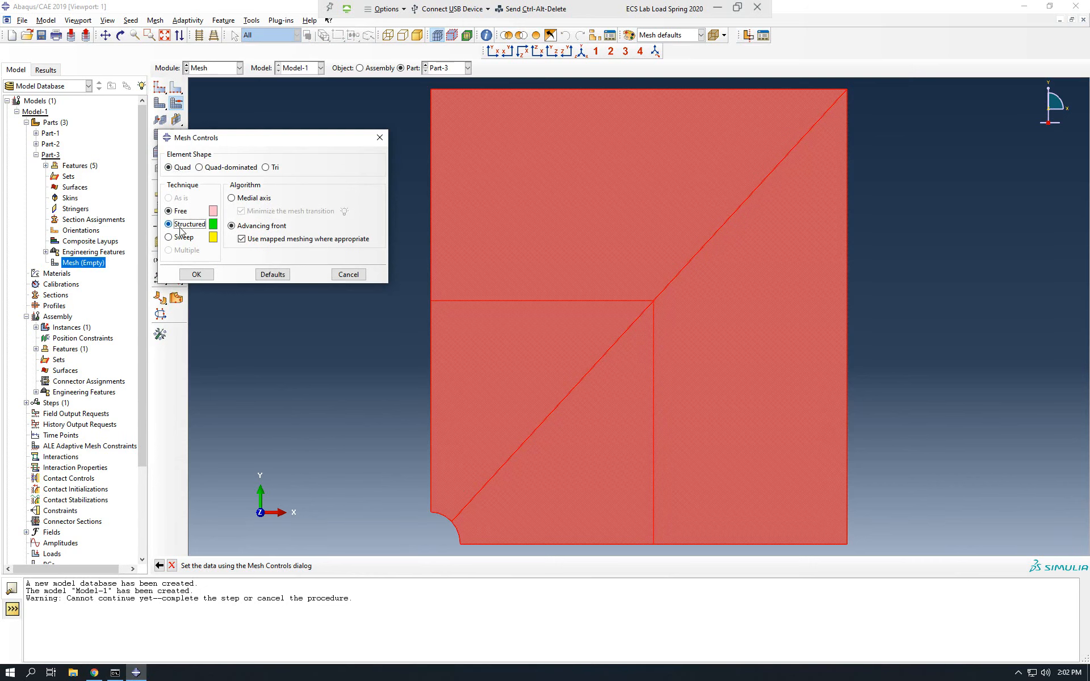
pyautogui.click(196, 275)
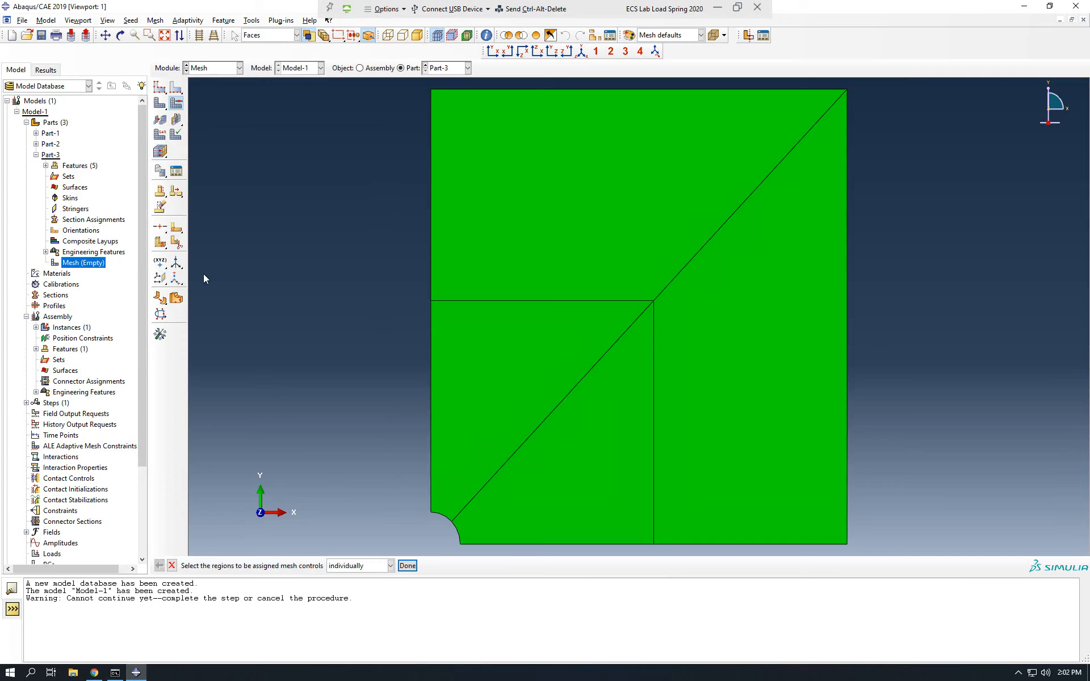
# Set the element type of all faces to Quadratic geometric order with reduced integration and mesh the part.
pyautogui.click(161, 136)
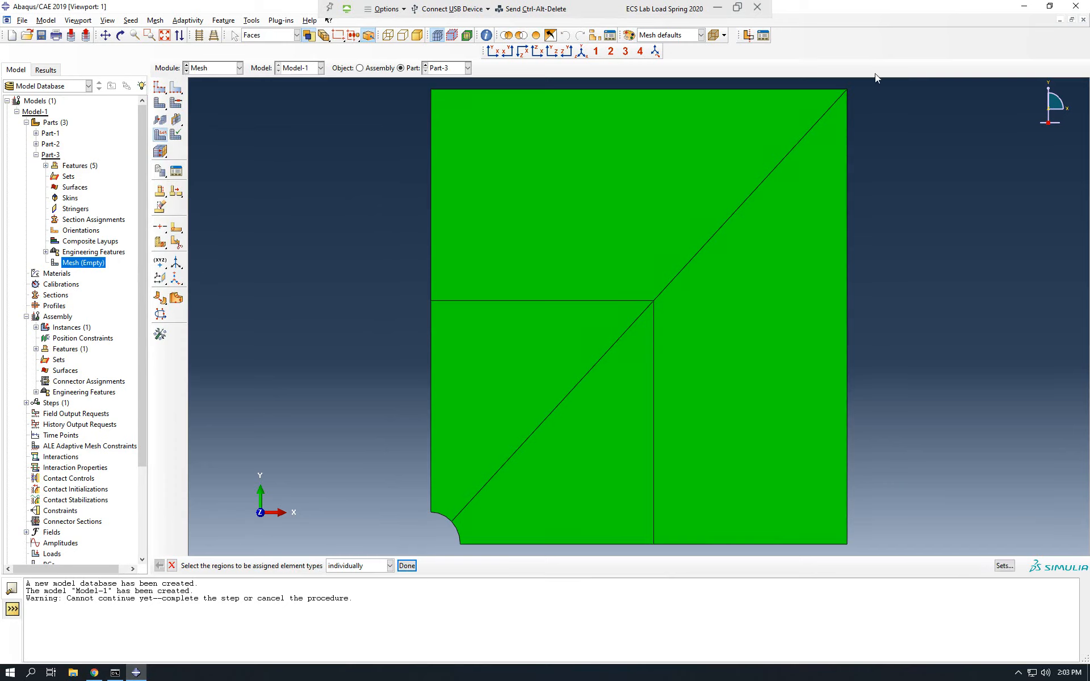
pyautogui.moveTo(505, 373); pyautogui.dragTo(387, 536)
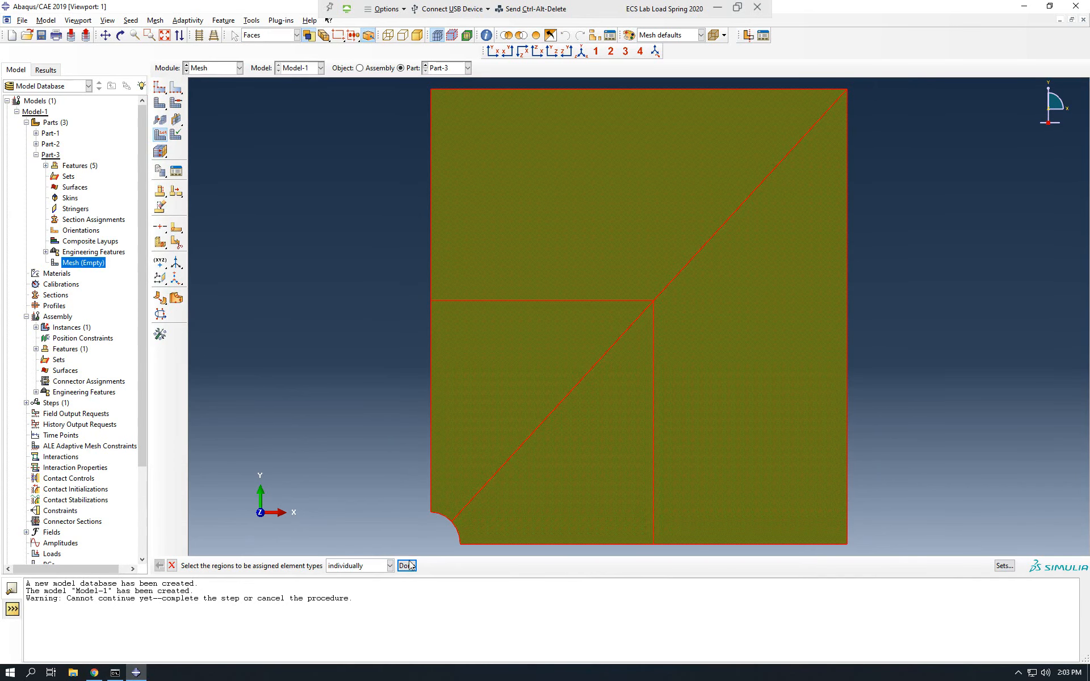
pyautogui.middleClick(291, 410)
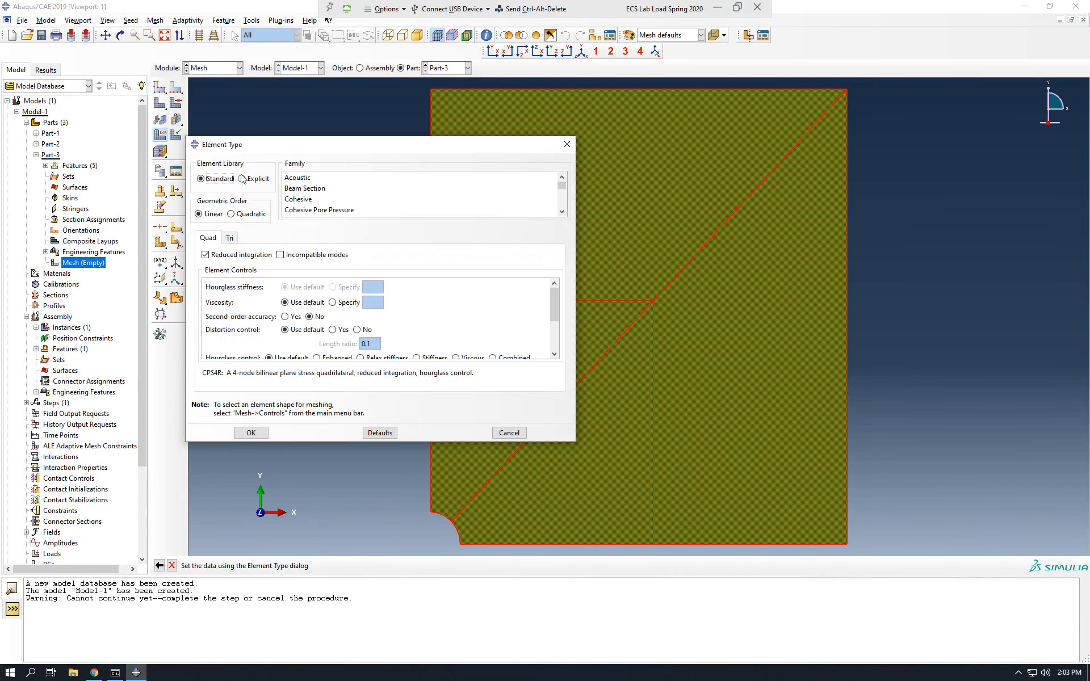
pyautogui.click(240, 214)
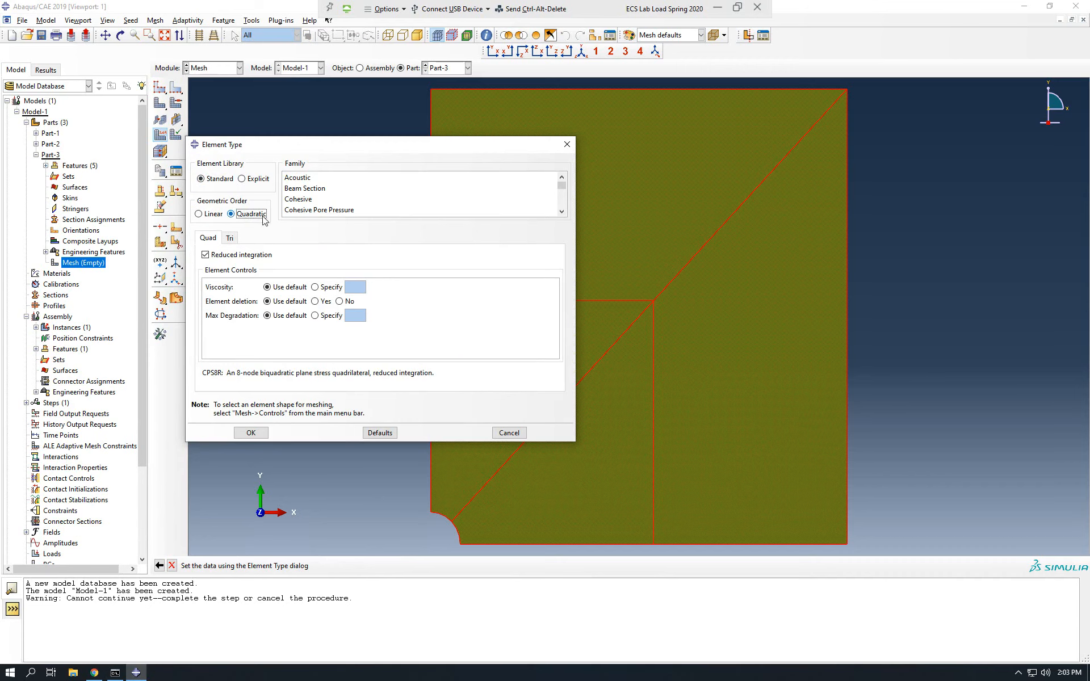
pyautogui.click(252, 433)
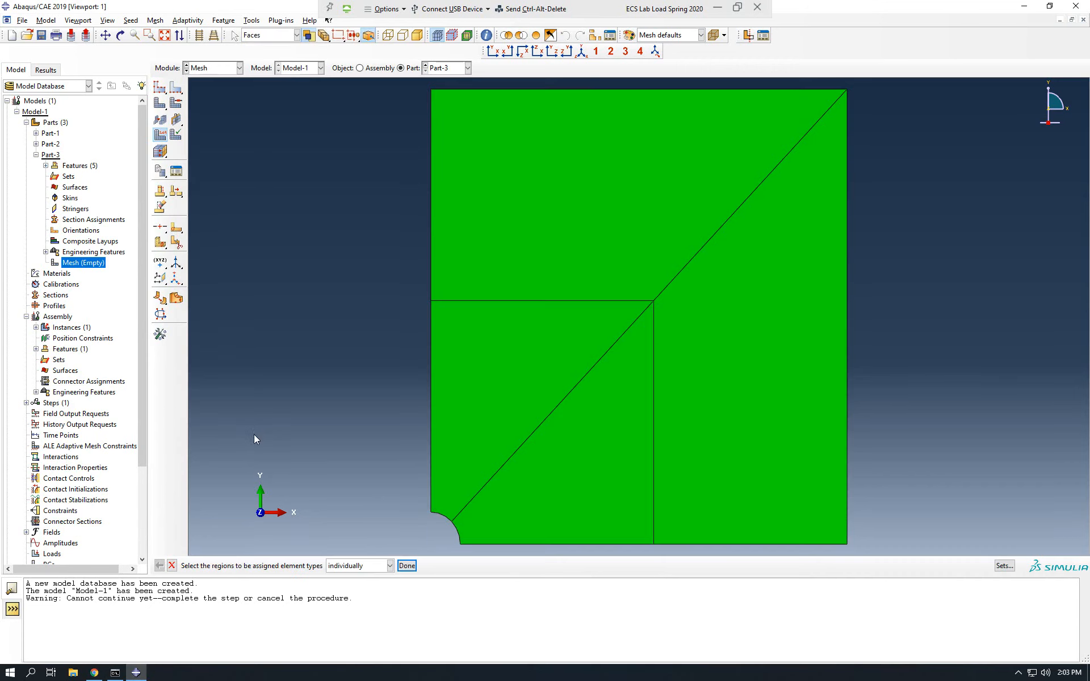
pyautogui.click(160, 103)
pyautogui.click(254, 565)
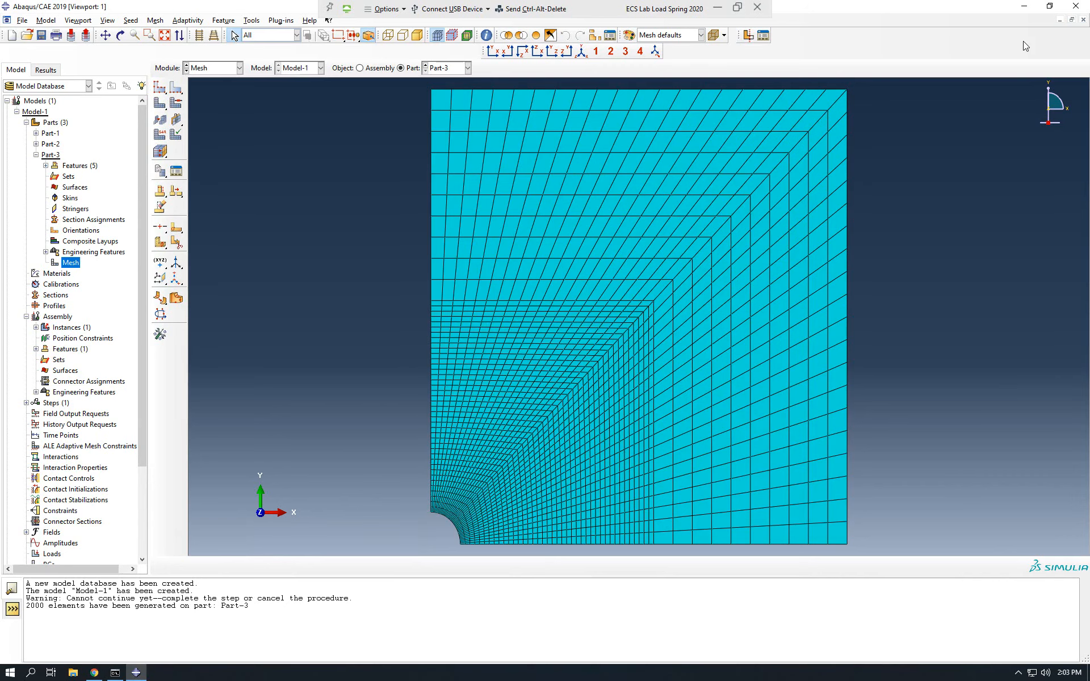
# Switch to Word with the revised plate instruction document, dismiss the activation notice, and restore its window at a narrower width.
pyautogui.click(1025, 6)
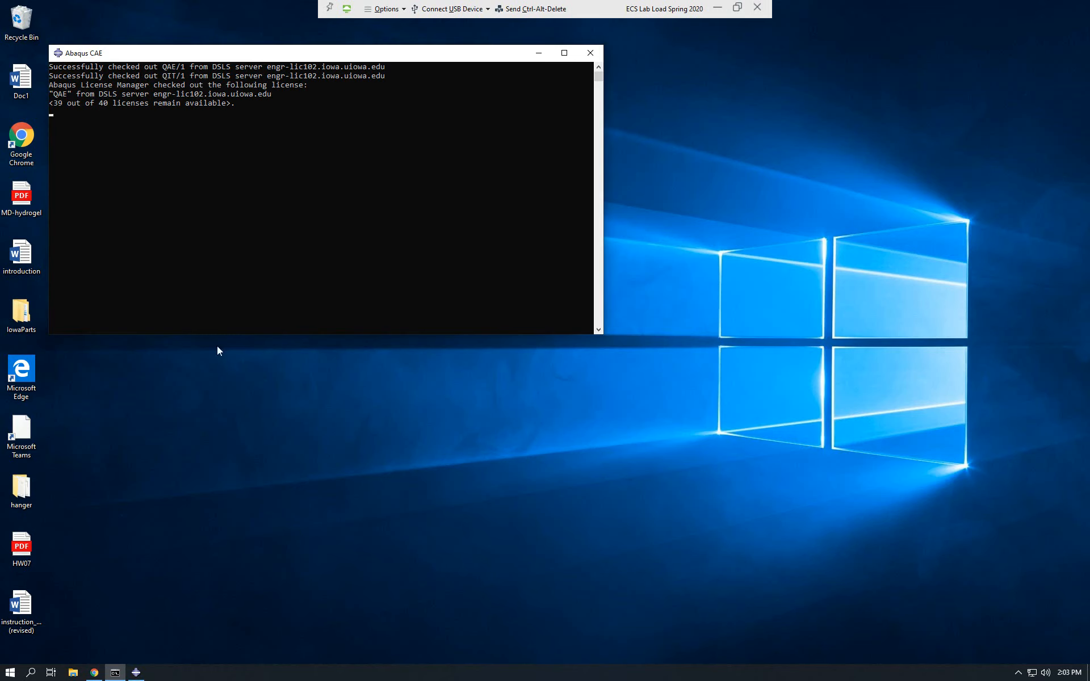
pyautogui.click(12, 607)
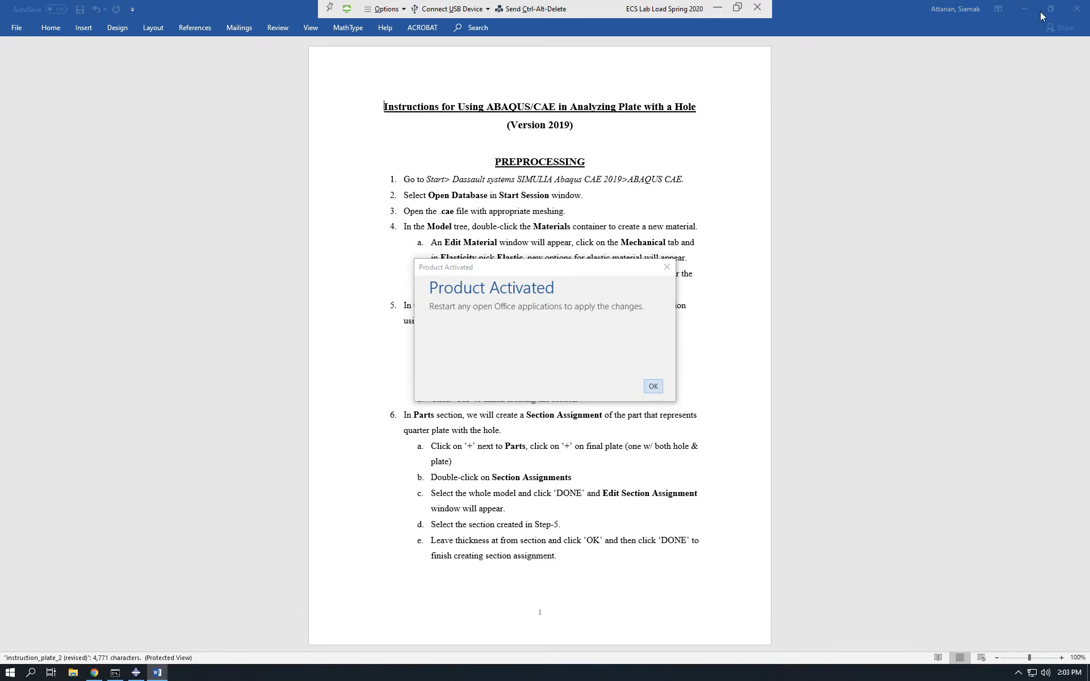
pyautogui.click(653, 387)
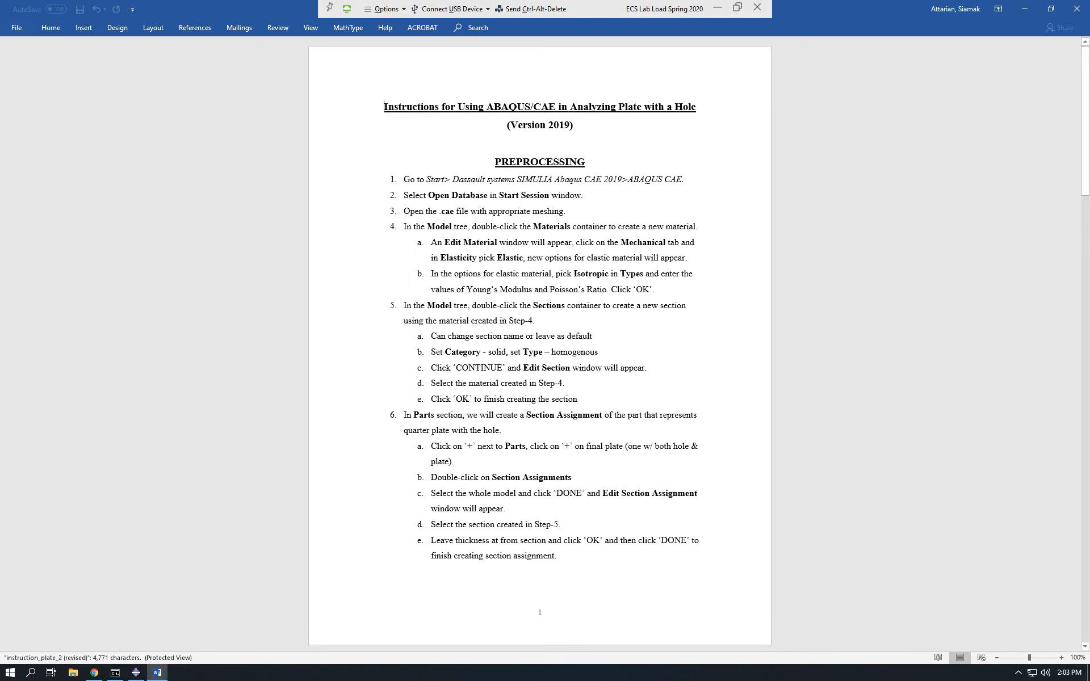
pyautogui.click(1050, 9)
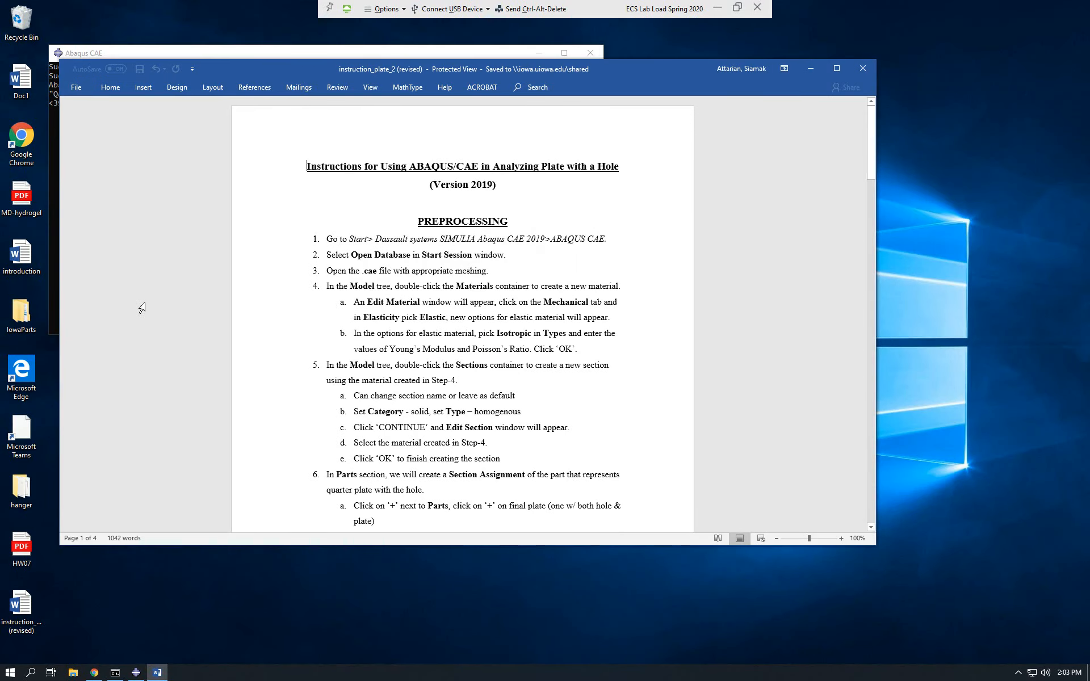
pyautogui.moveTo(56, 273); pyautogui.dragTo(416, 273)
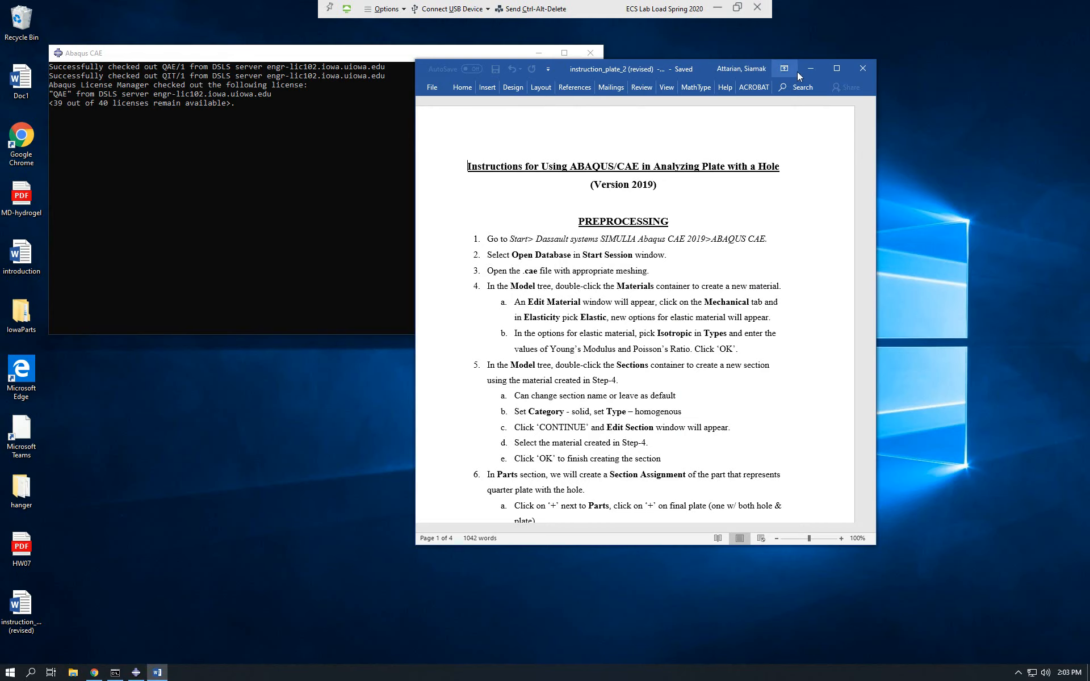
# Place the Word instruction document at full height in the screen's right half and fit the Abaqus window with the meshed plate beside it.
pyautogui.moveTo(564, 70); pyautogui.dragTo(754, 23)
pyautogui.doubleClick(924, 495)
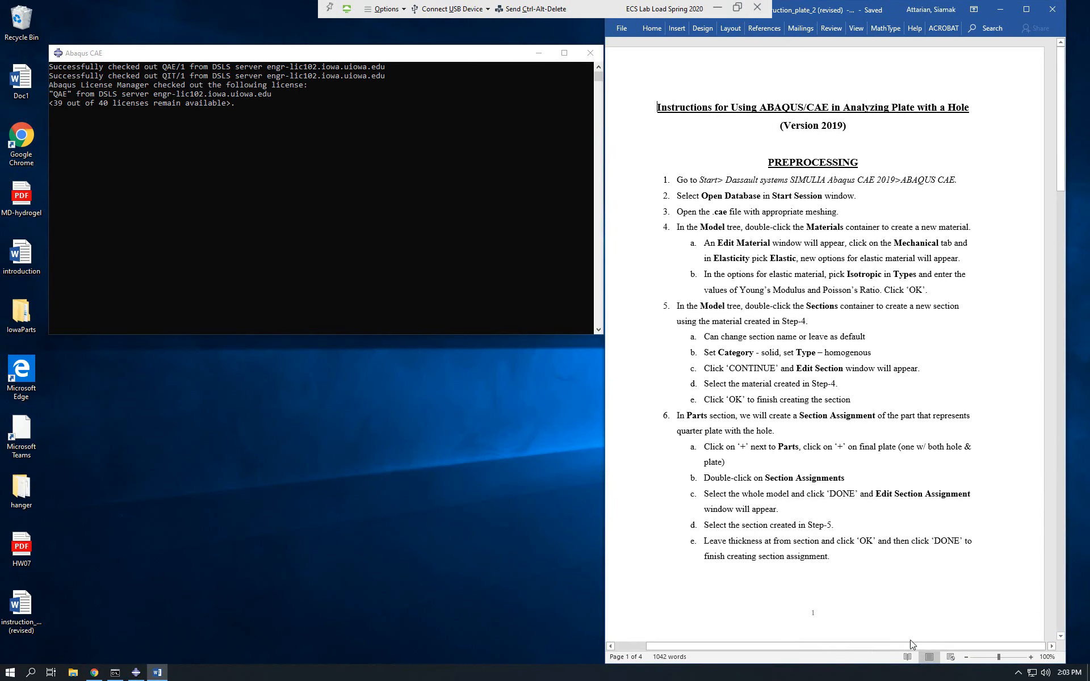
pyautogui.click(131, 672)
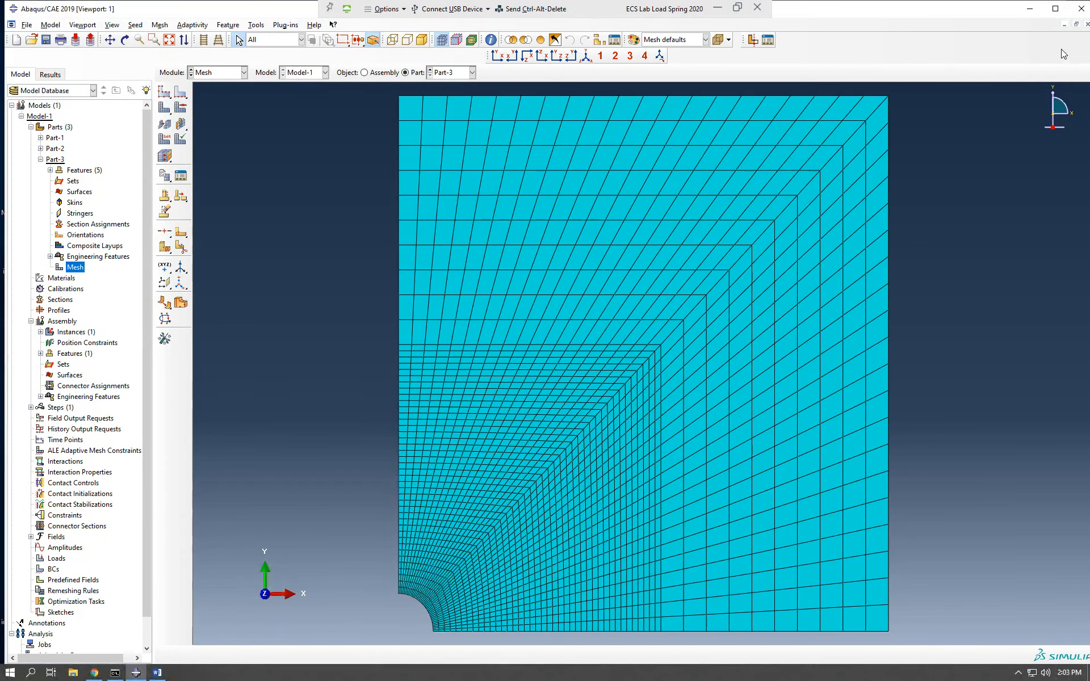
pyautogui.moveTo(1005, 7); pyautogui.dragTo(920, 50)
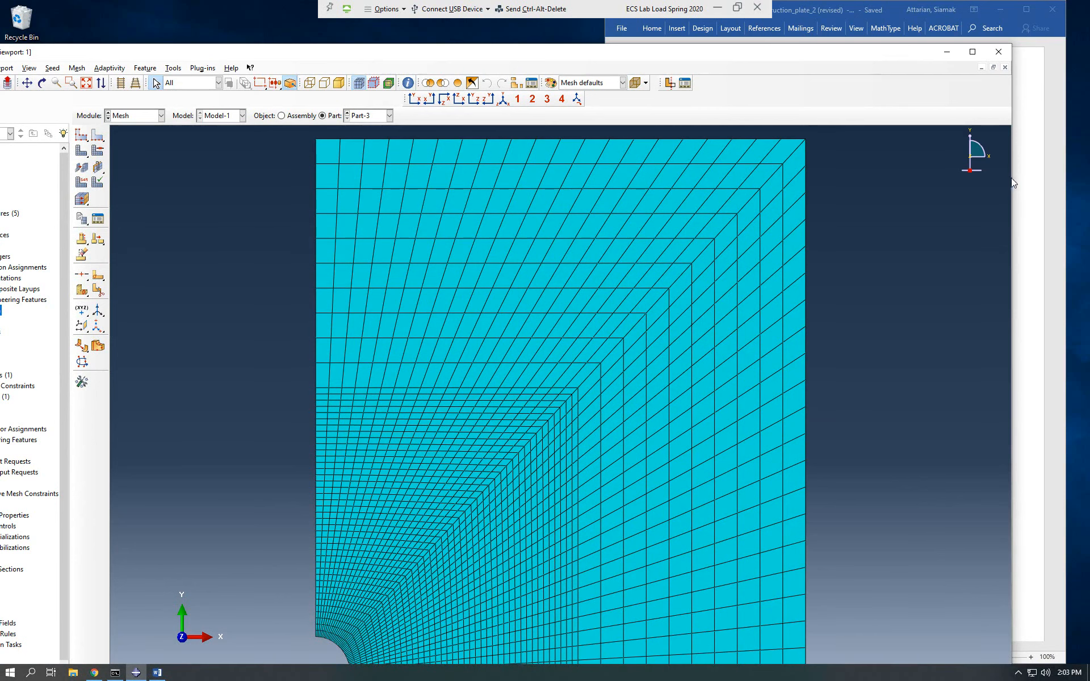
pyautogui.moveTo(1012, 179); pyautogui.dragTo(560, 176)
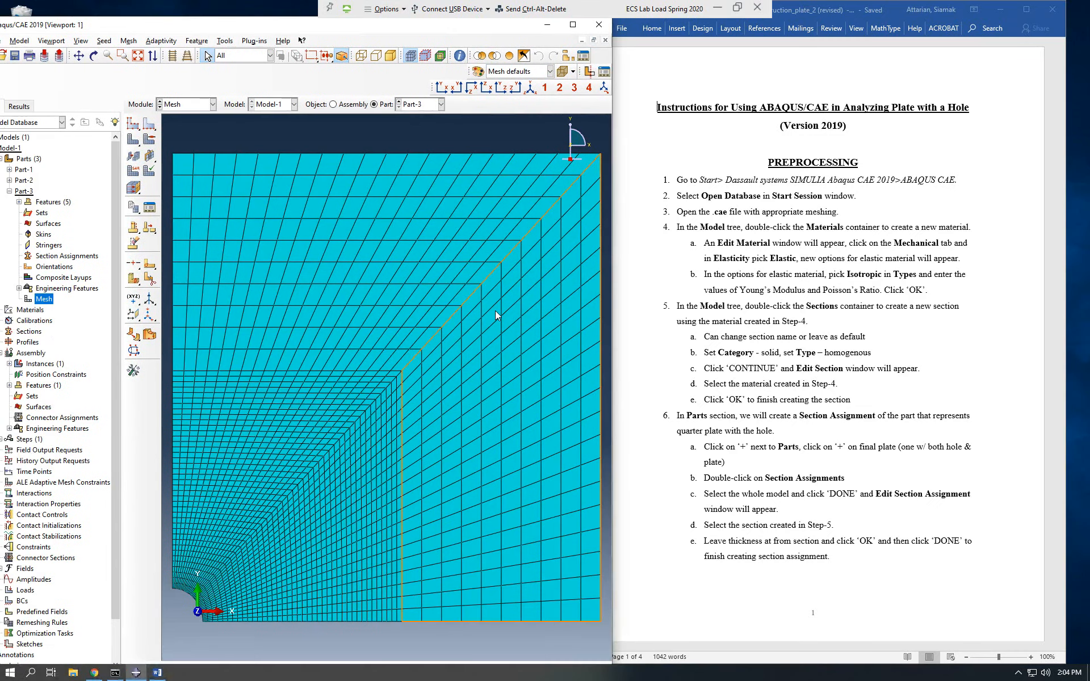
pyautogui.scroll(-4, 479, 304)
pyautogui.scroll(7, 448, 299)
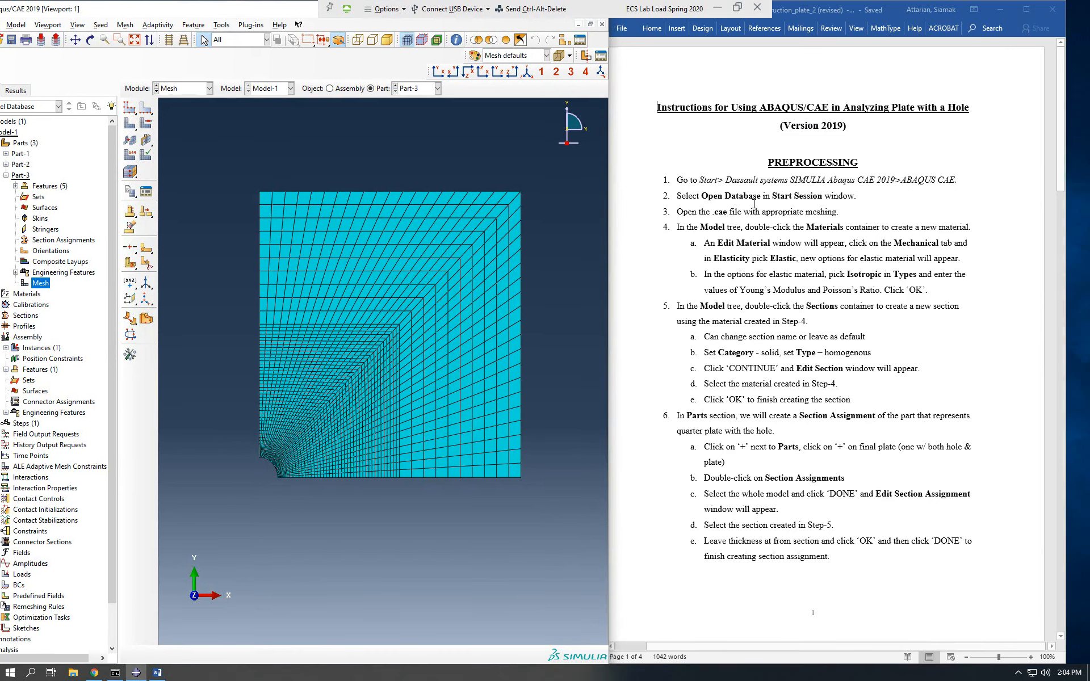
# Shift the Word and Abaqus windows sideways so the instruction text and the Abaqus model tree are both readable without overlapping.
pyautogui.click(785, 214)
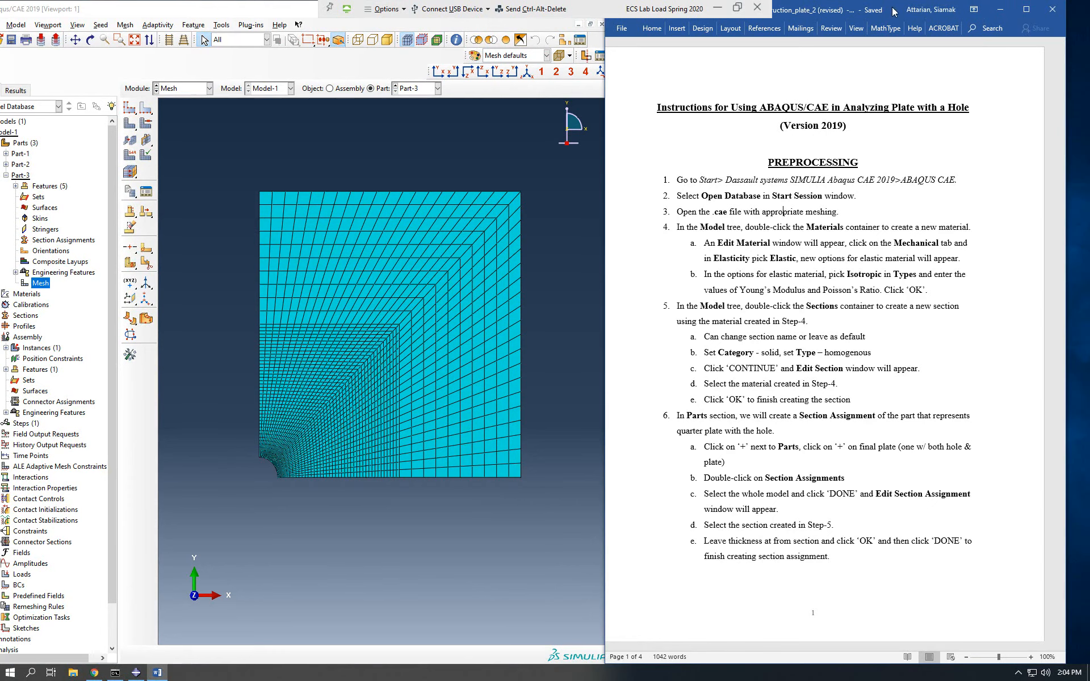
pyautogui.moveTo(893, 12); pyautogui.dragTo(918, 12)
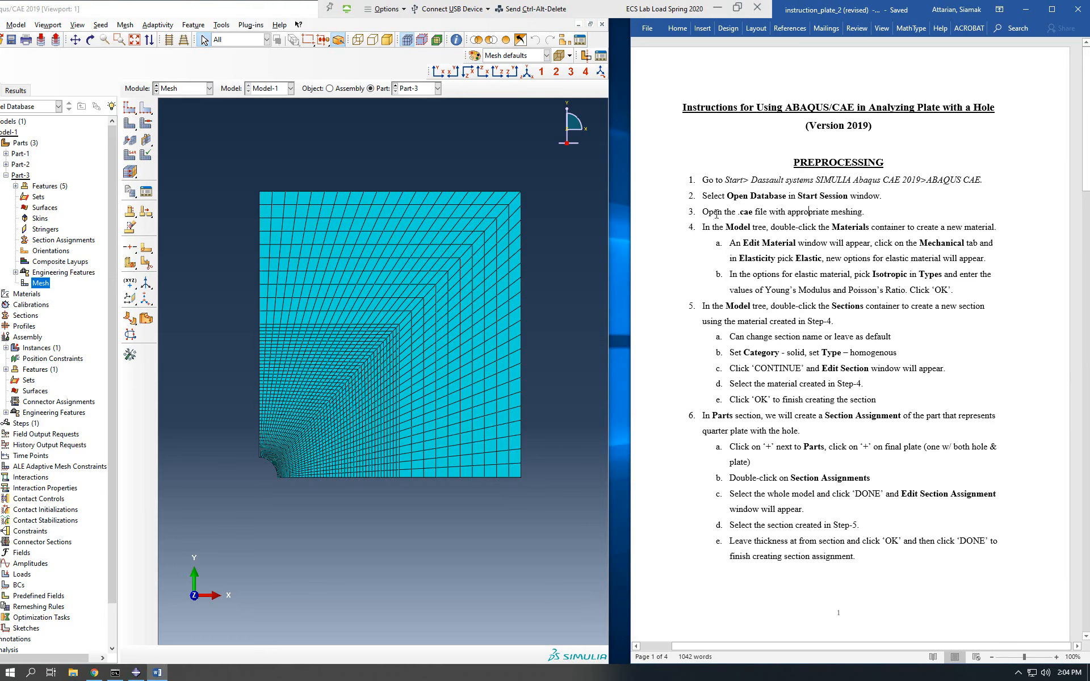
pyautogui.moveTo(175, 11); pyautogui.dragTo(192, 10)
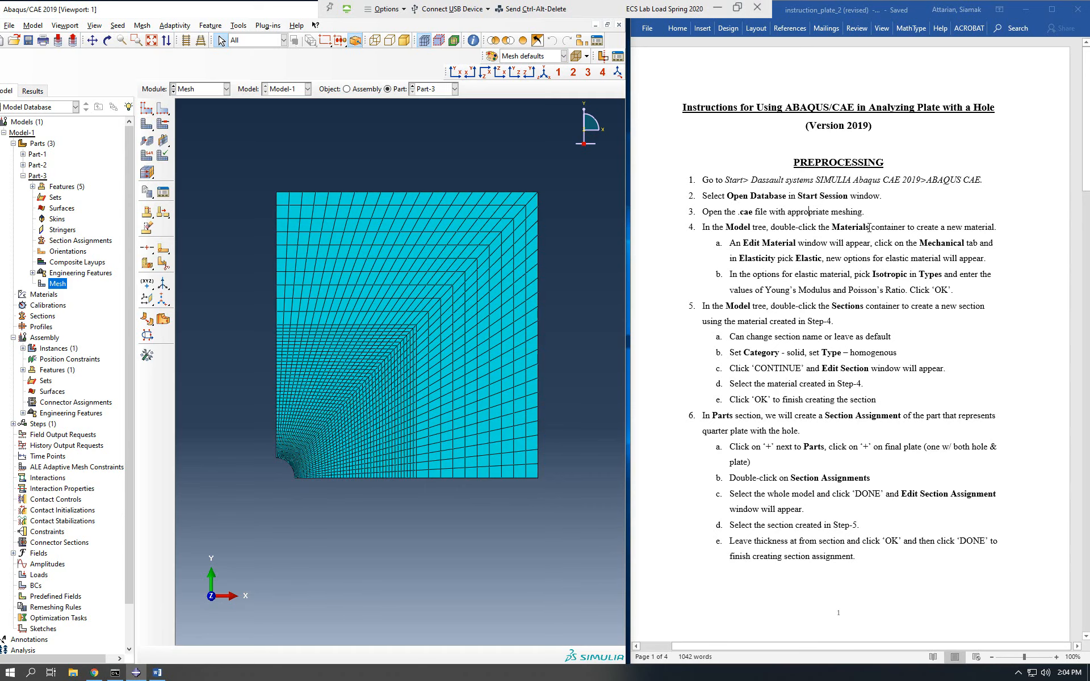
pyautogui.click(195, 11)
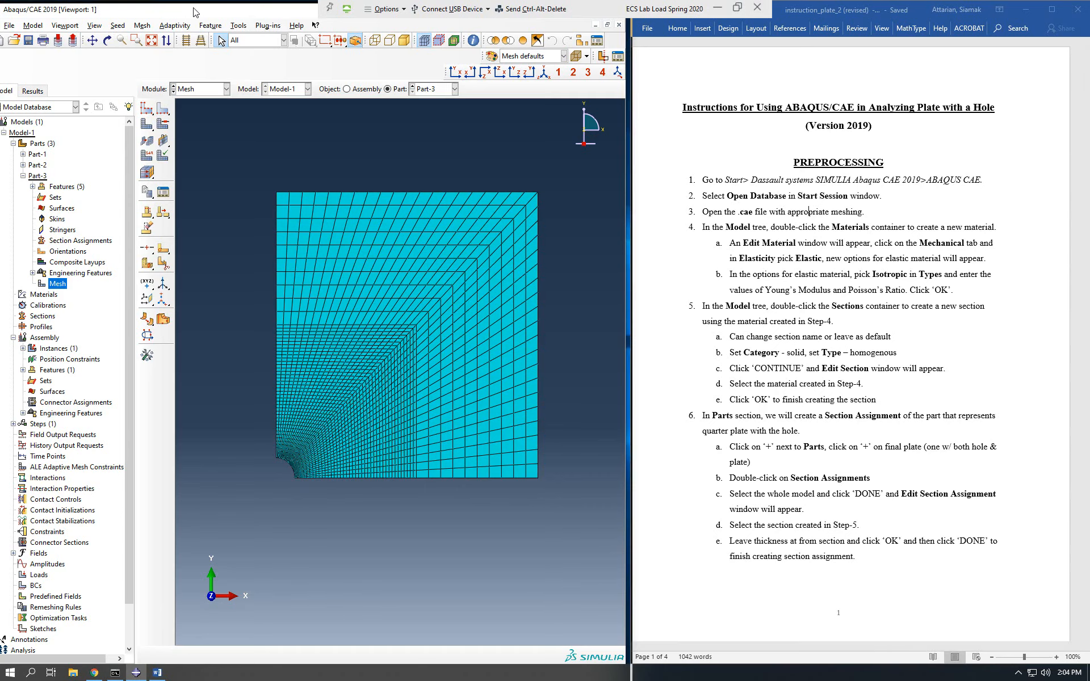
pyautogui.moveTo(194, 9); pyautogui.dragTo(200, 9)
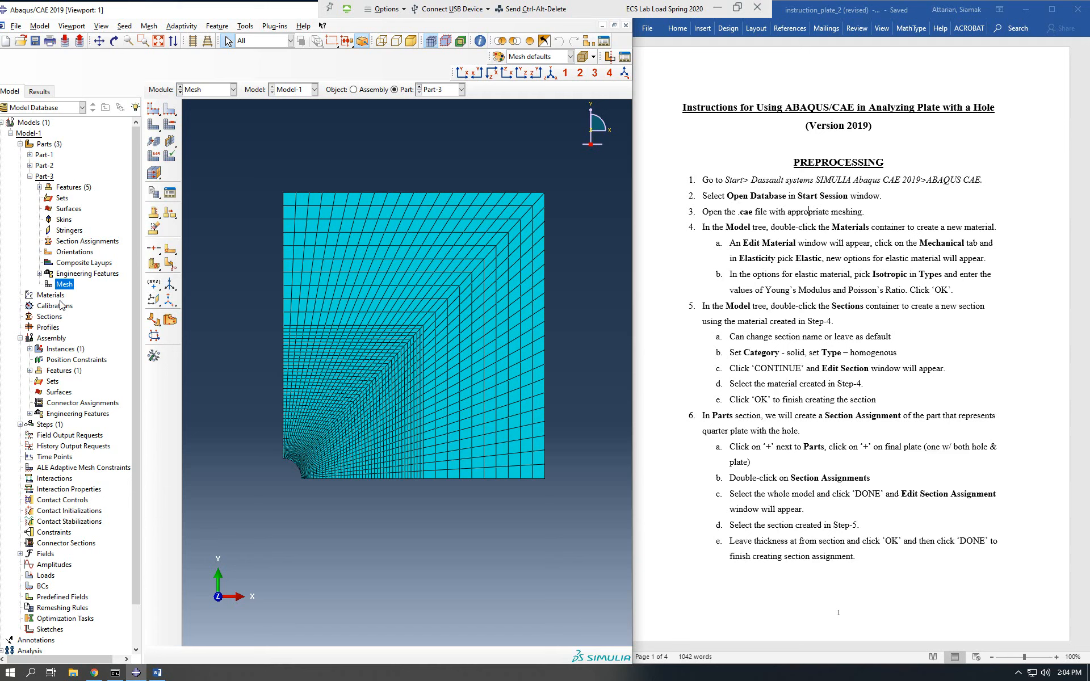
# Start a new material for the plate and add an Elastic mechanical behavior of Isotropic type.
pyautogui.doubleClick(49, 295)
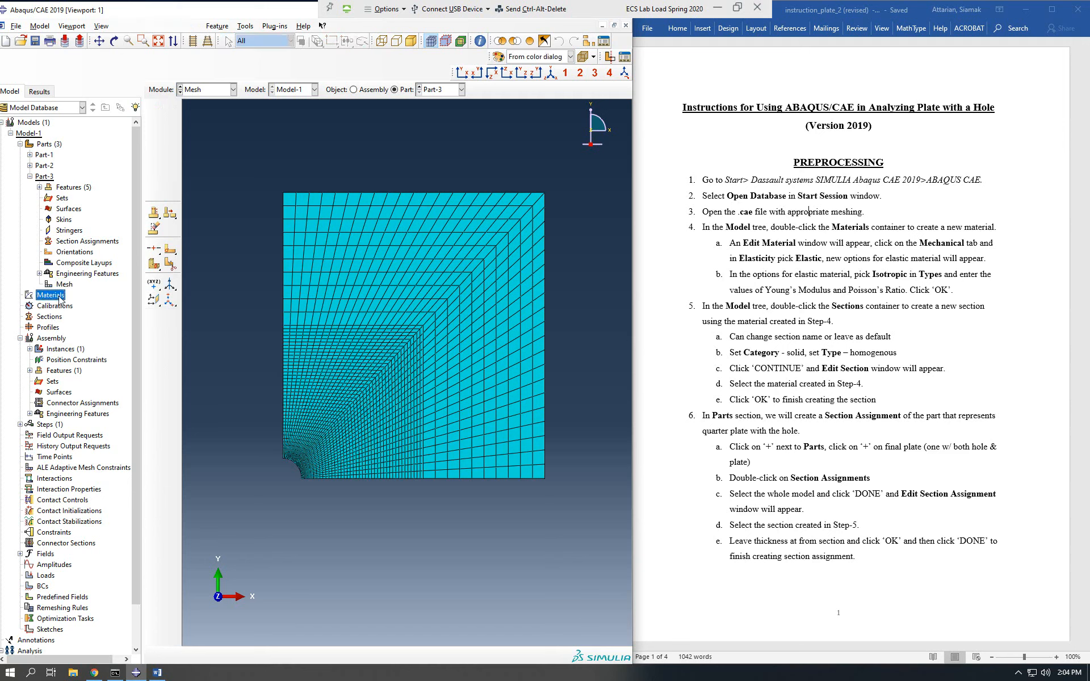
pyautogui.moveTo(114, 101); pyautogui.dragTo(264, 99)
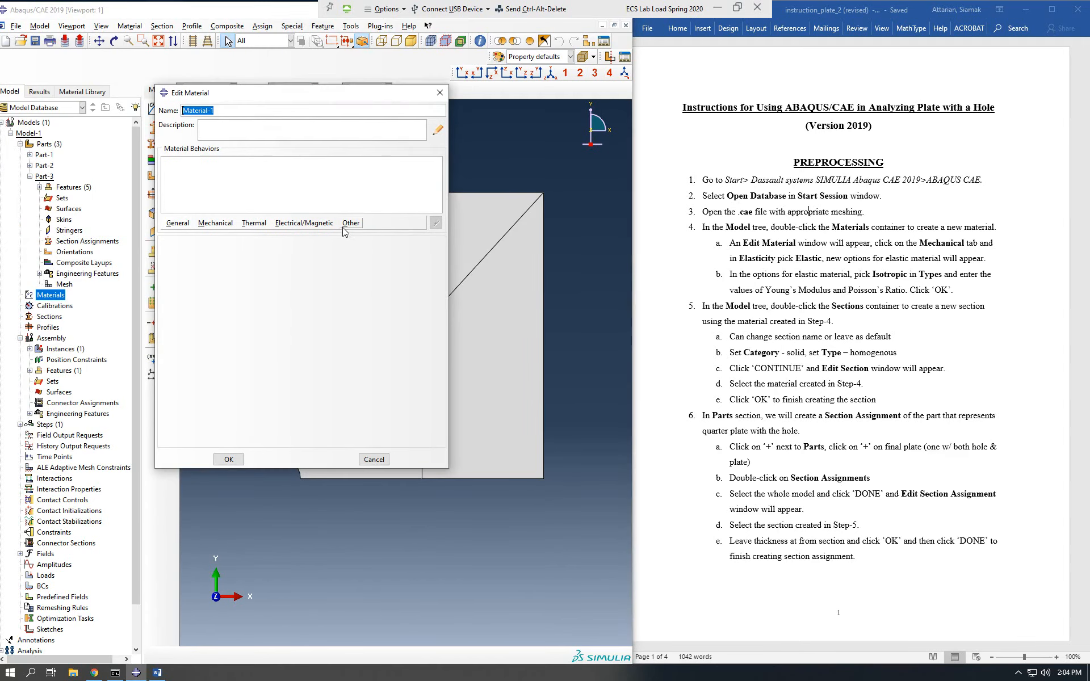
pyautogui.click(216, 223)
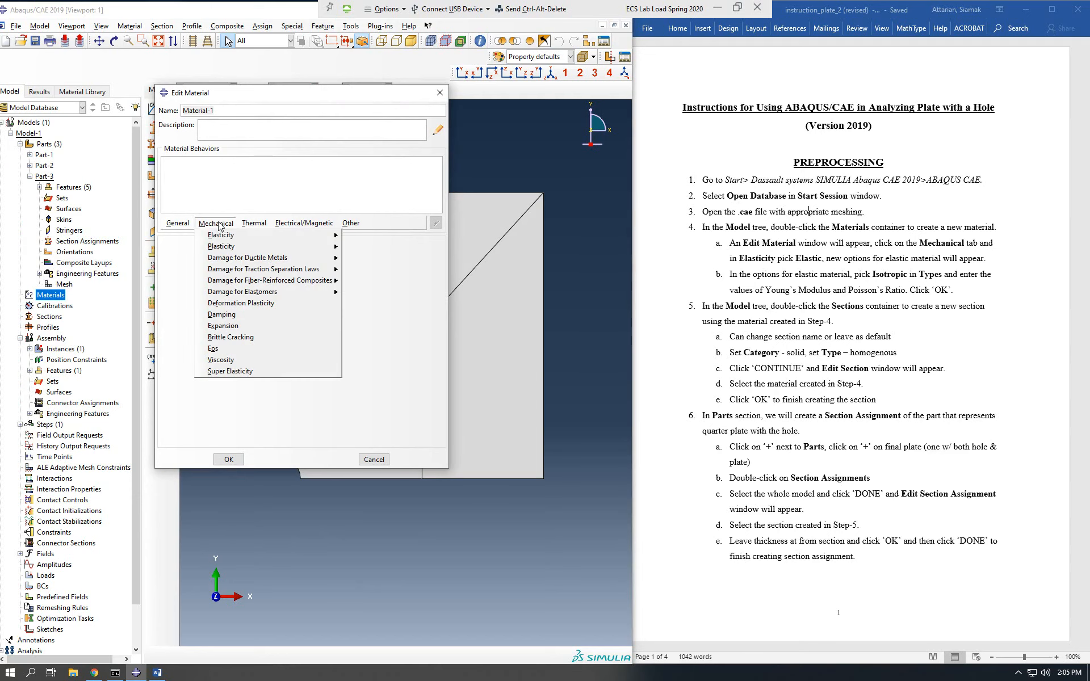
pyautogui.moveTo(222, 236)
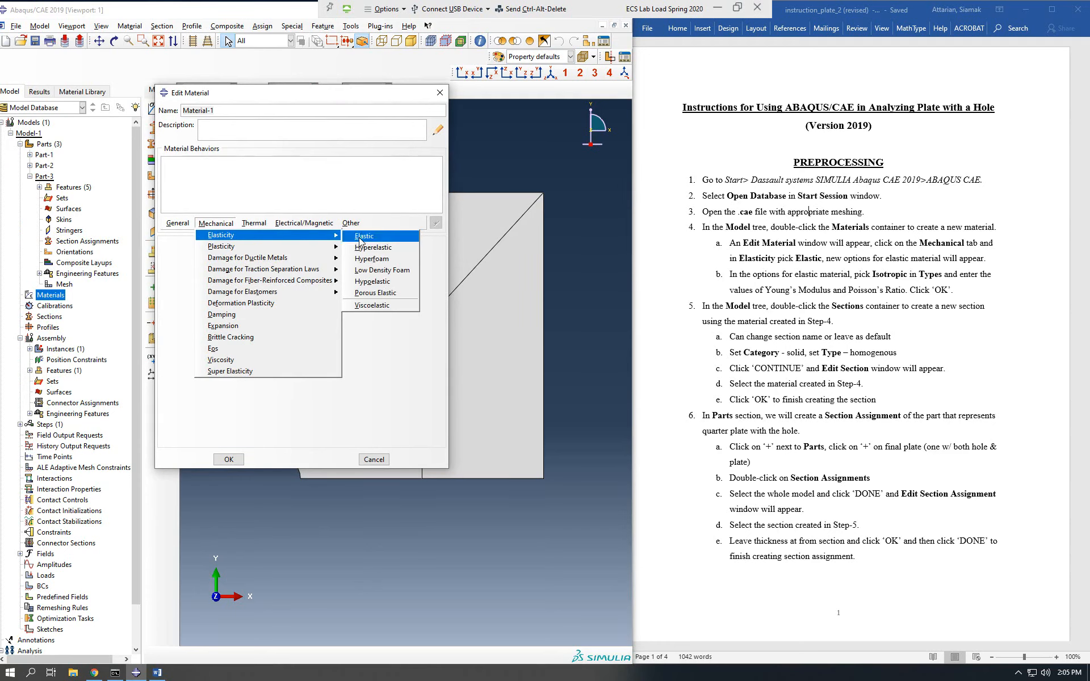
pyautogui.click(208, 224)
pyautogui.click(207, 225)
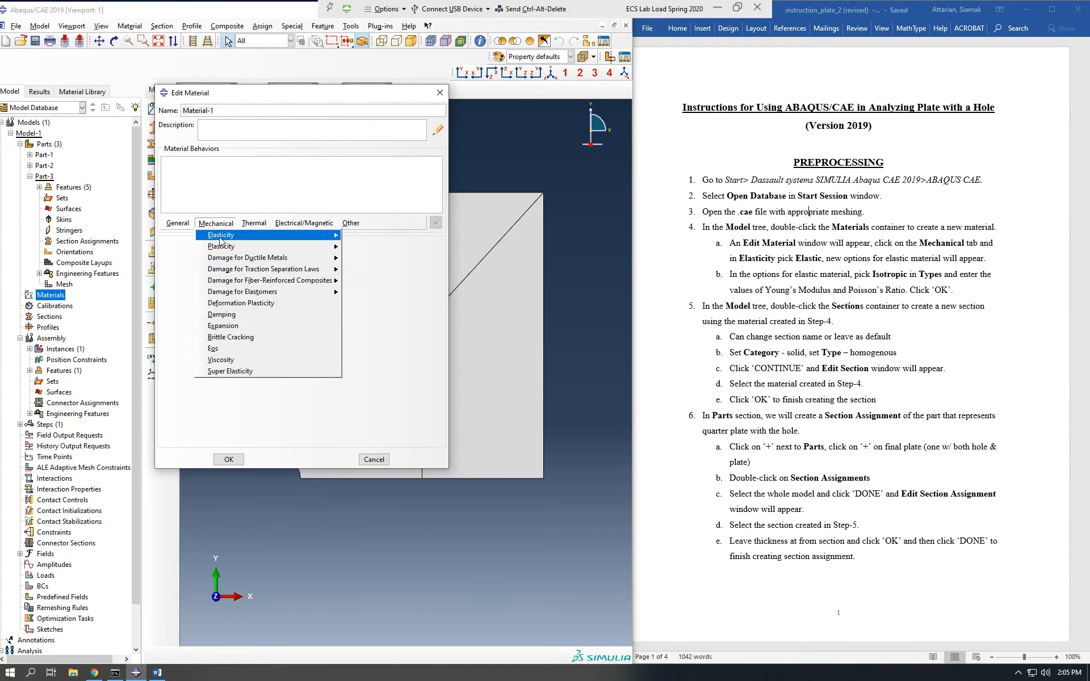
pyautogui.moveTo(223, 236)
pyautogui.click(361, 237)
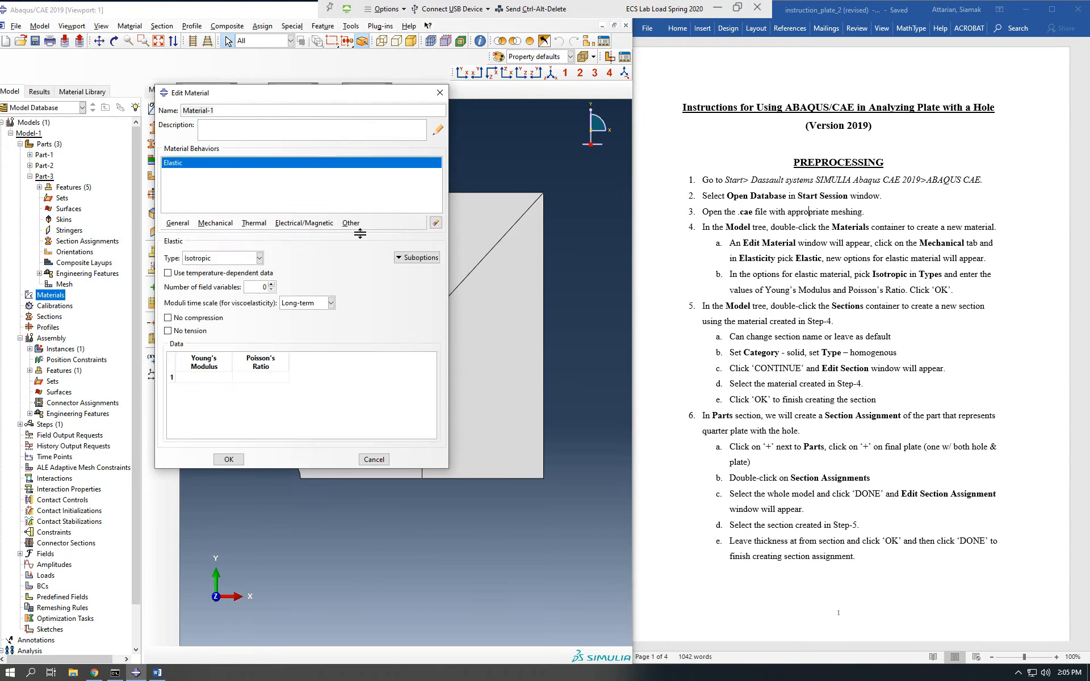
# Switch to Chrome and look up the plate's Young's modulus in the HW07 homework PDF for the material's elastic data.
pyautogui.click(217, 379)
pyautogui.click(95, 673)
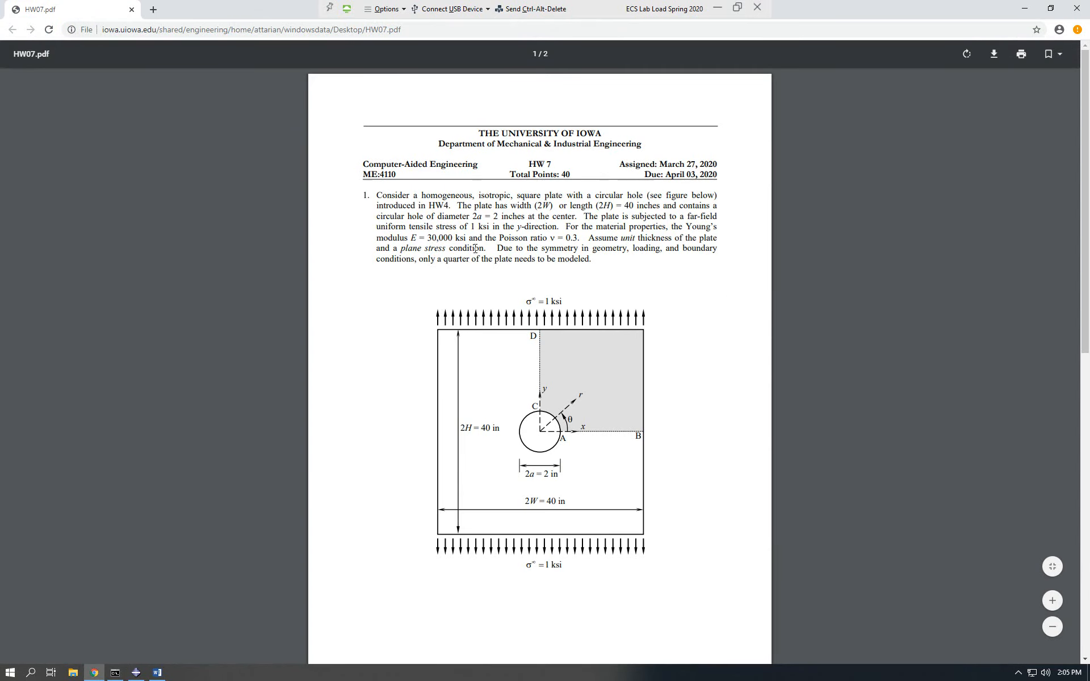
pyautogui.moveTo(412, 237); pyautogui.dragTo(466, 238)
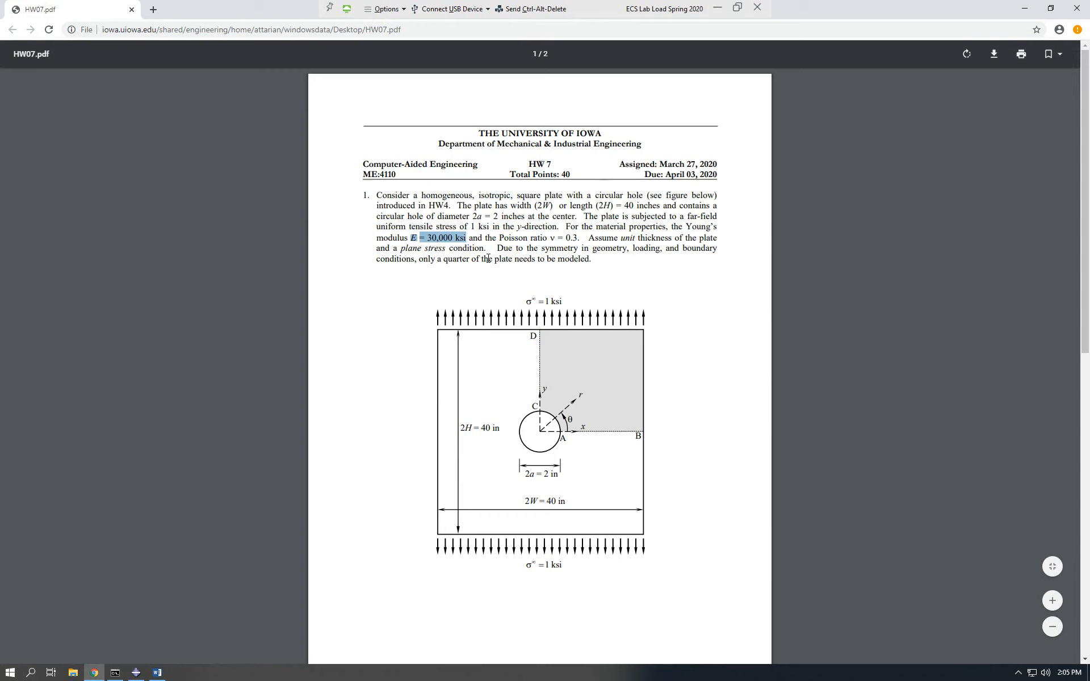
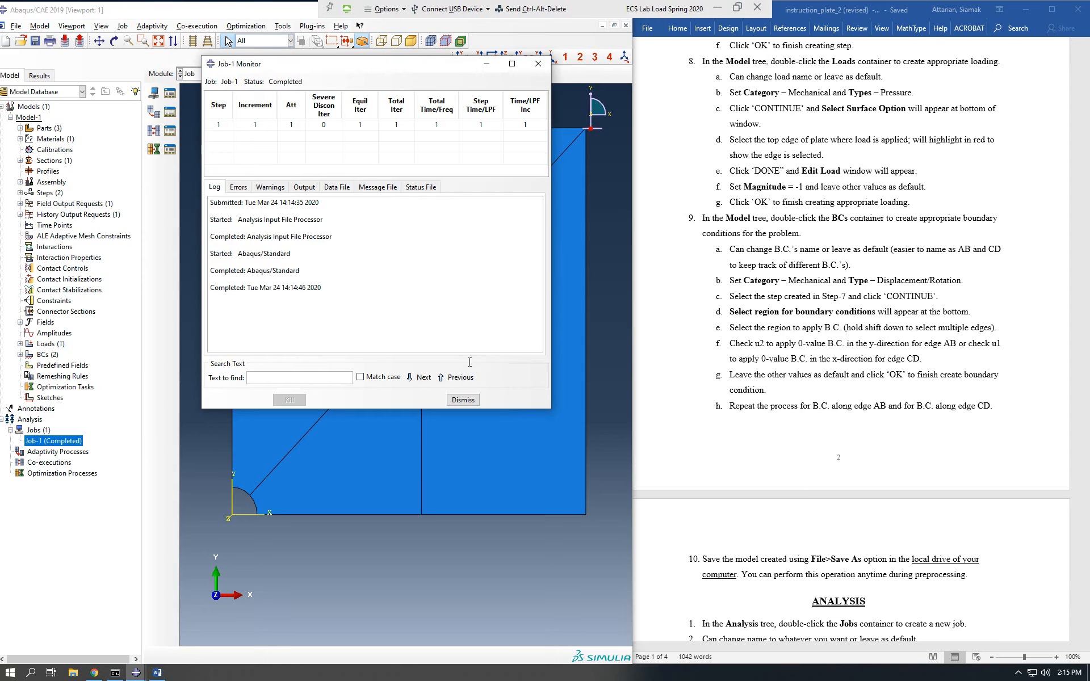
# Dismiss the Job-1 monitor, open the completed job's results, minimize Word and maximize the Abaqus window.
pyautogui.click(461, 401)
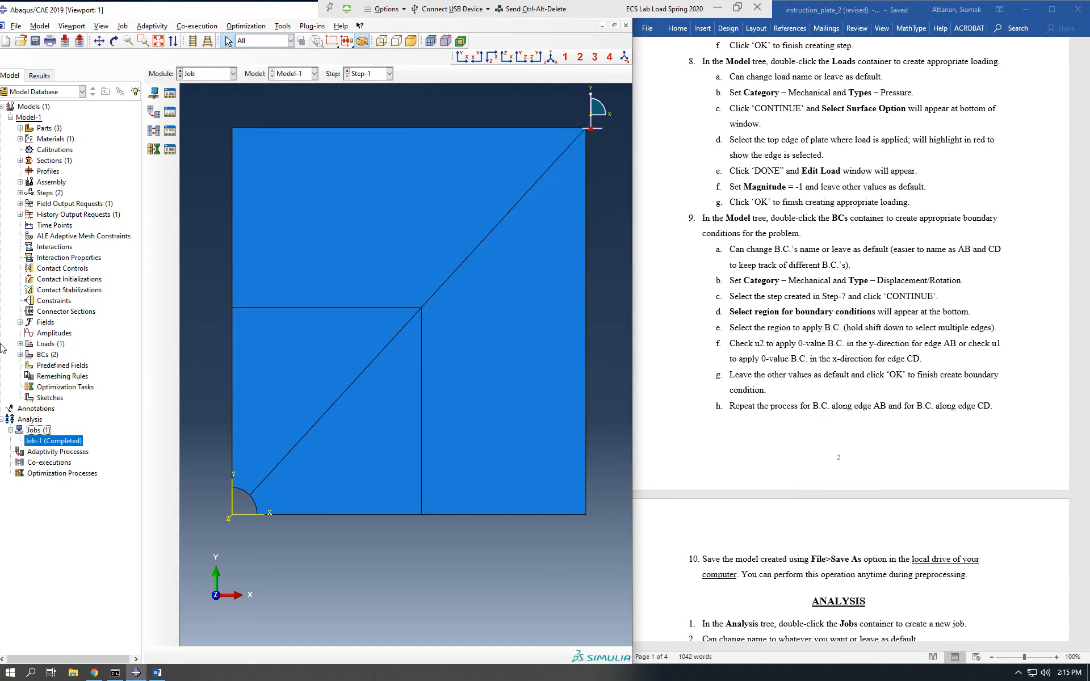
pyautogui.rightClick(68, 444)
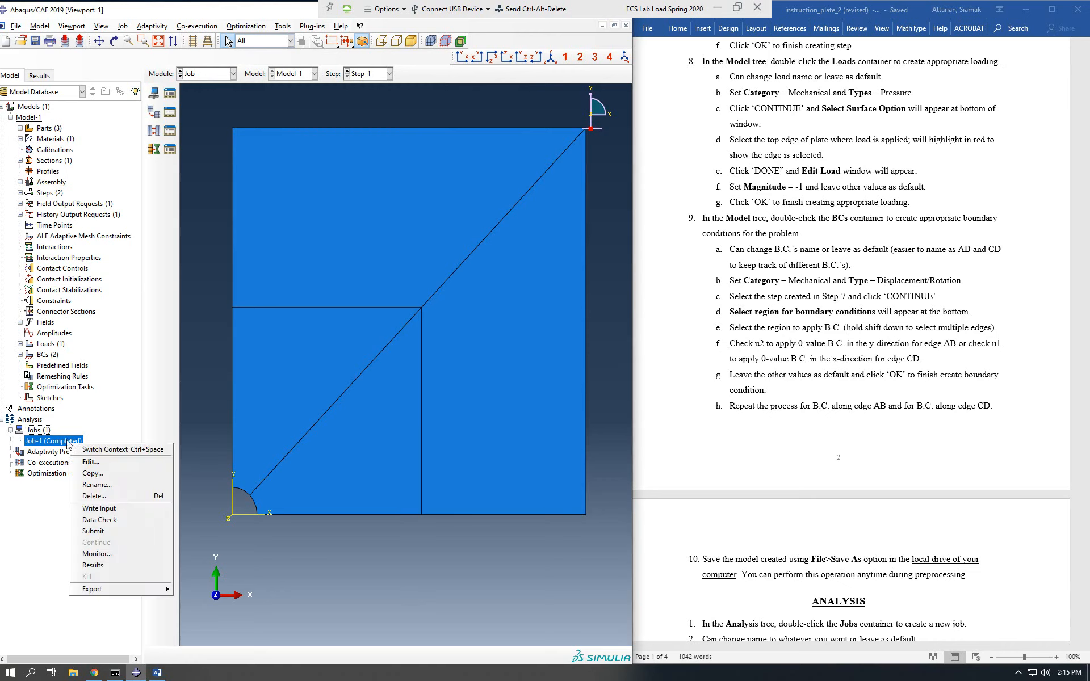
pyautogui.click(127, 571)
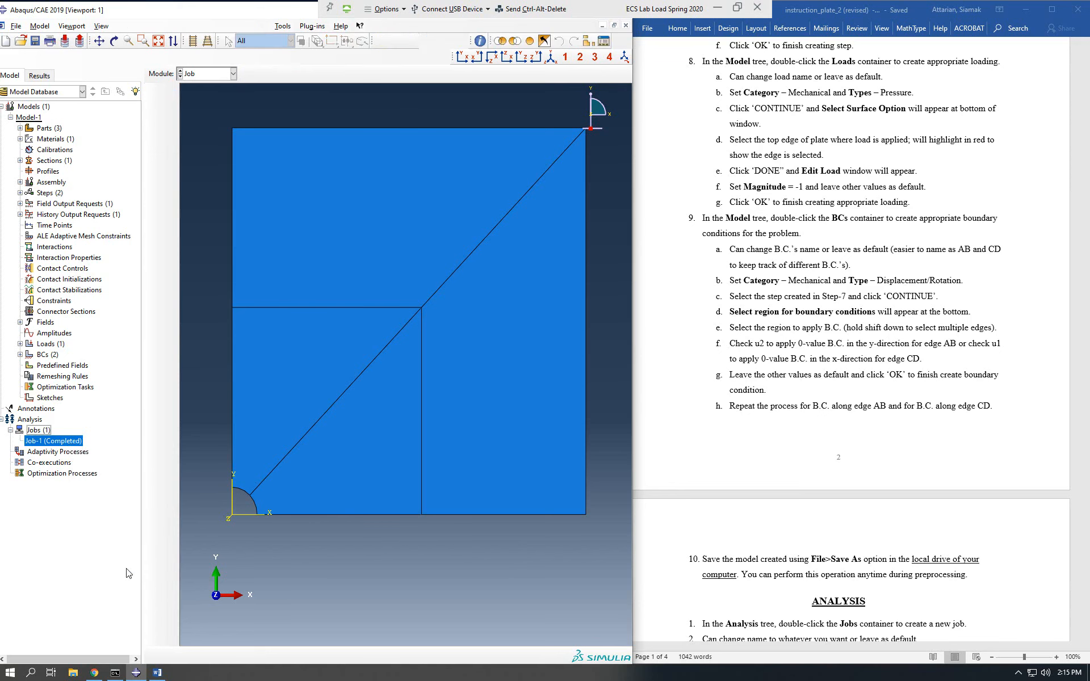
pyautogui.click(1024, 8)
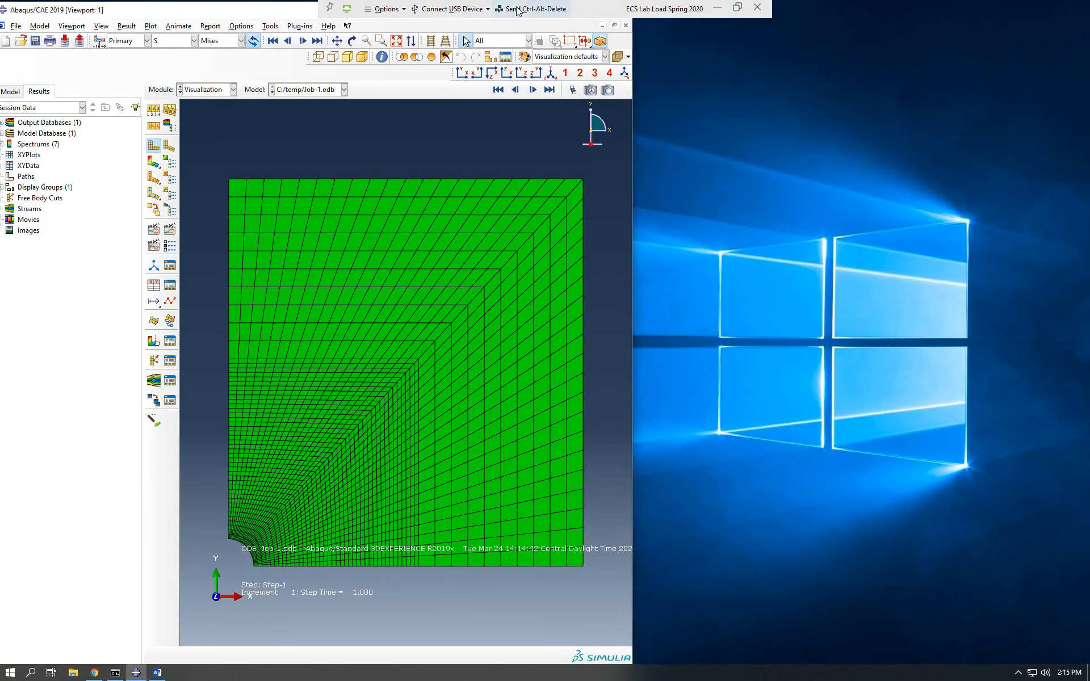
pyautogui.doubleClick(284, 12)
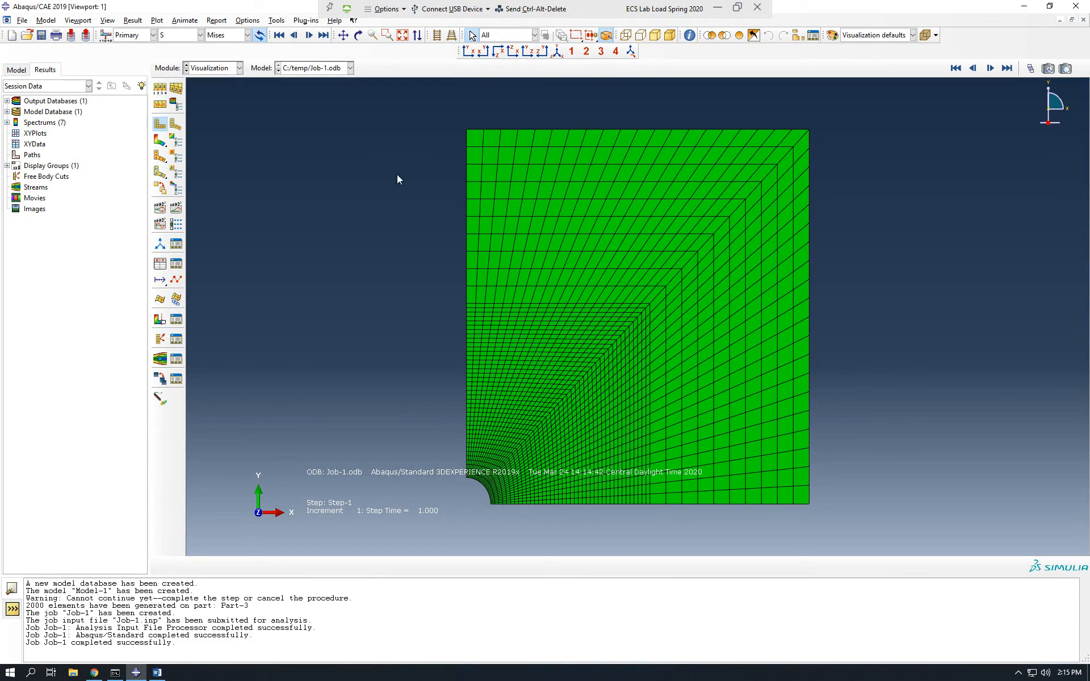
# Compare the undeformed and deformed shapes of the plate, and superimpose both plots by allowing multiple plot states.
pyautogui.click(176, 126)
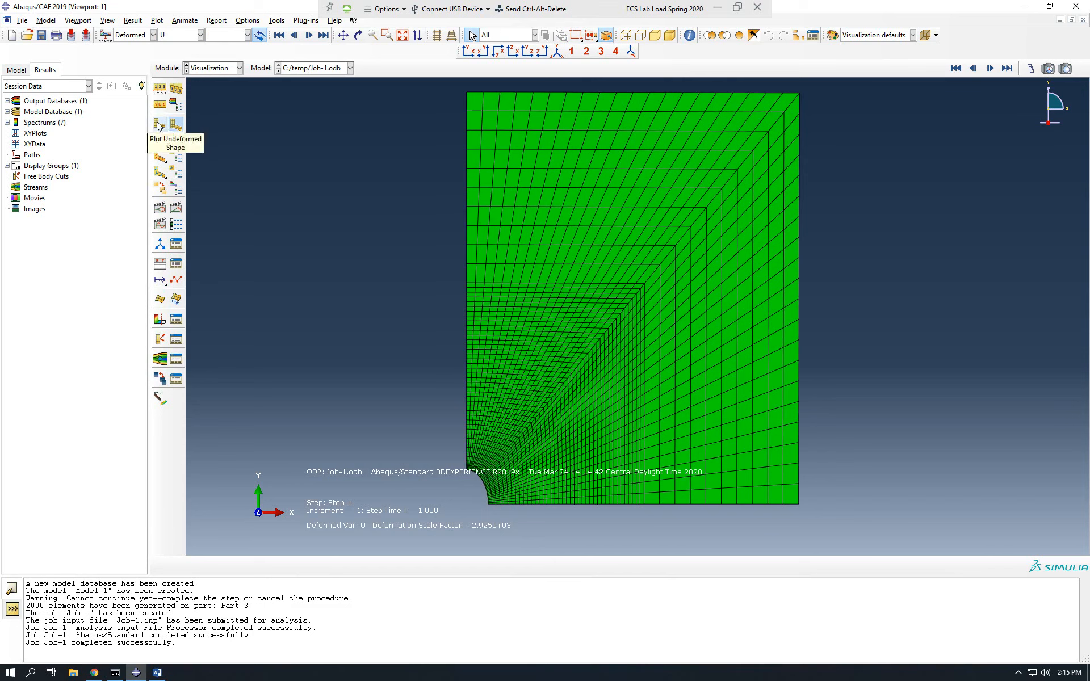
pyautogui.click(159, 125)
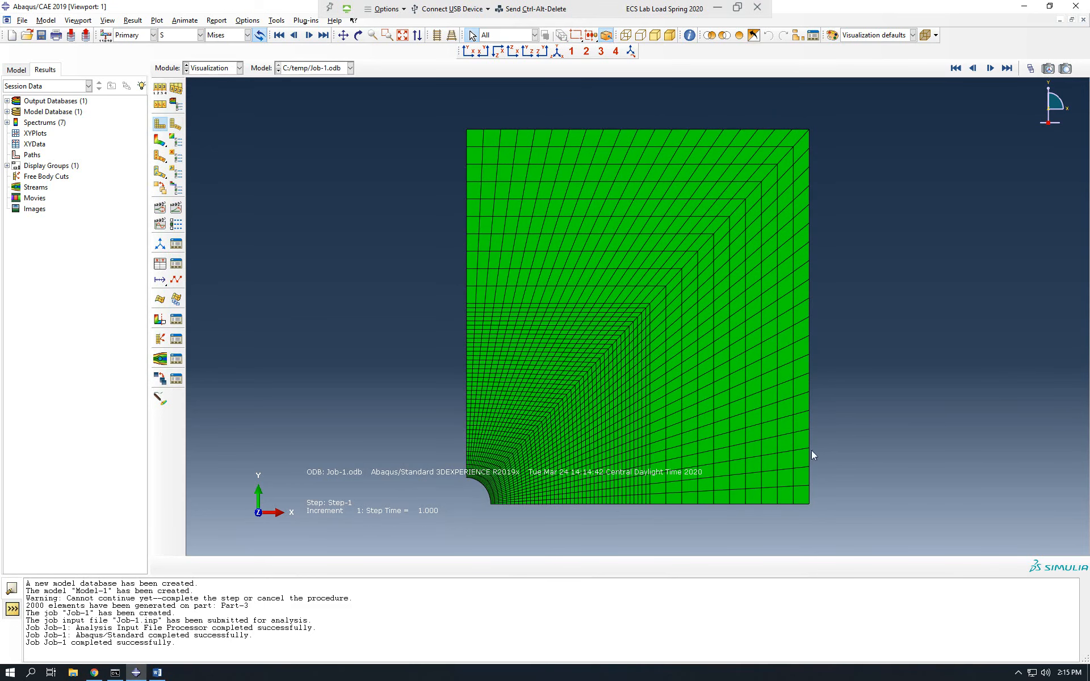
pyautogui.click(176, 126)
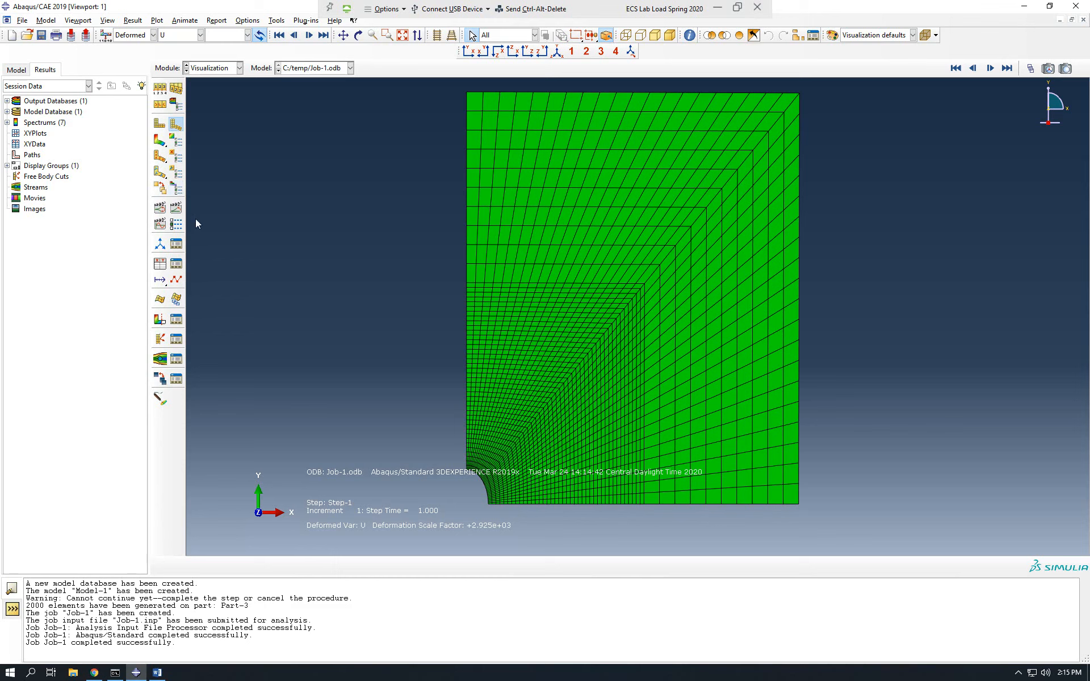
pyautogui.click(163, 193)
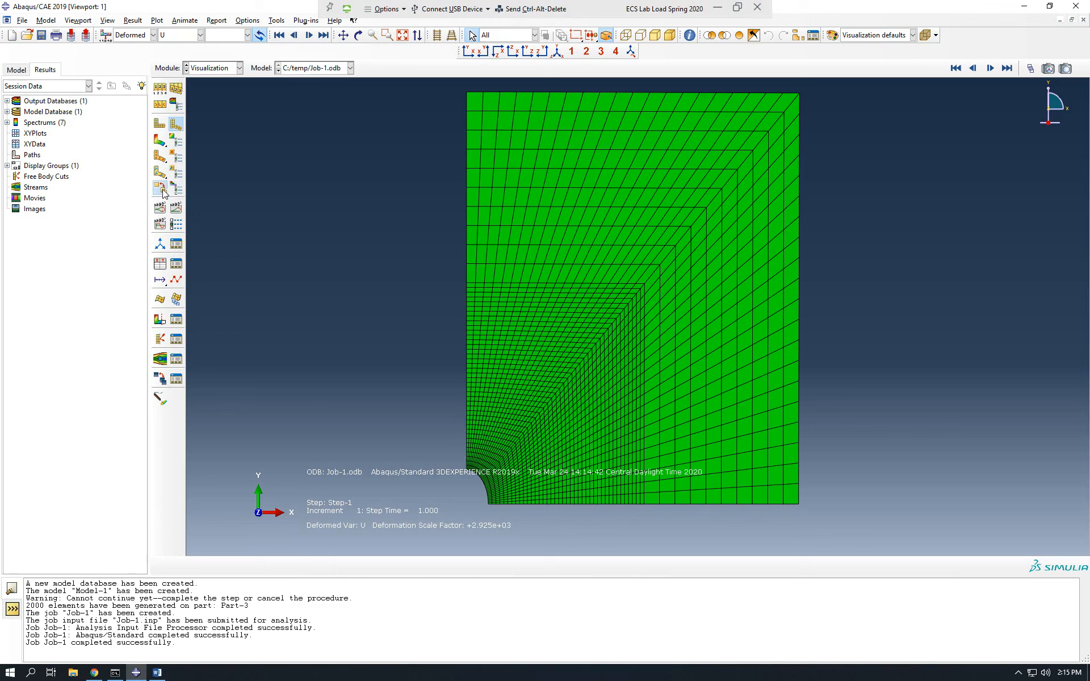
pyautogui.click(160, 125)
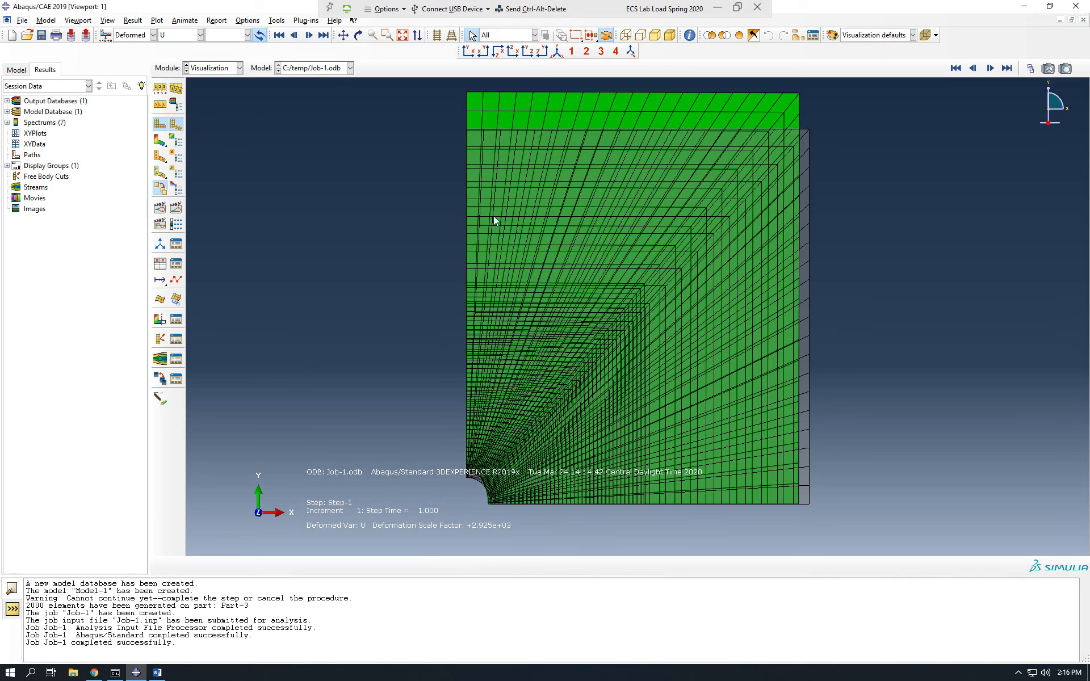
# Switch to Chrome and read the ABAQUS/CAE tasks (a) to (d) in the HW07 homework PDF.
pyautogui.click(95, 672)
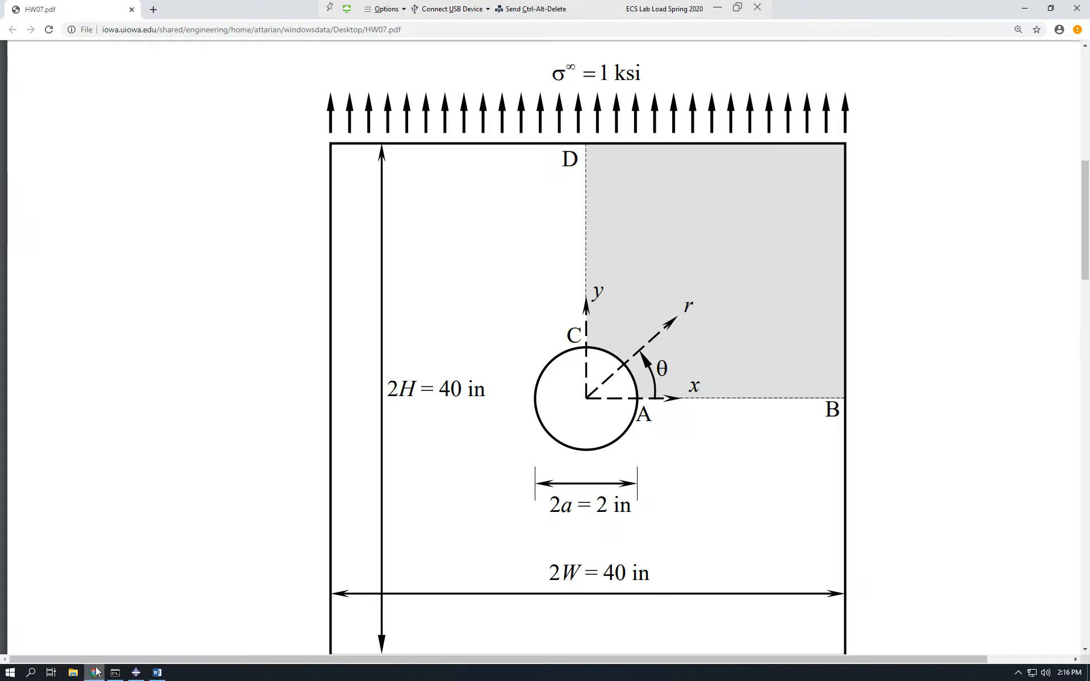
pyautogui.scroll(-3, 987, 264)
pyautogui.scroll(-20, 1087, 283)
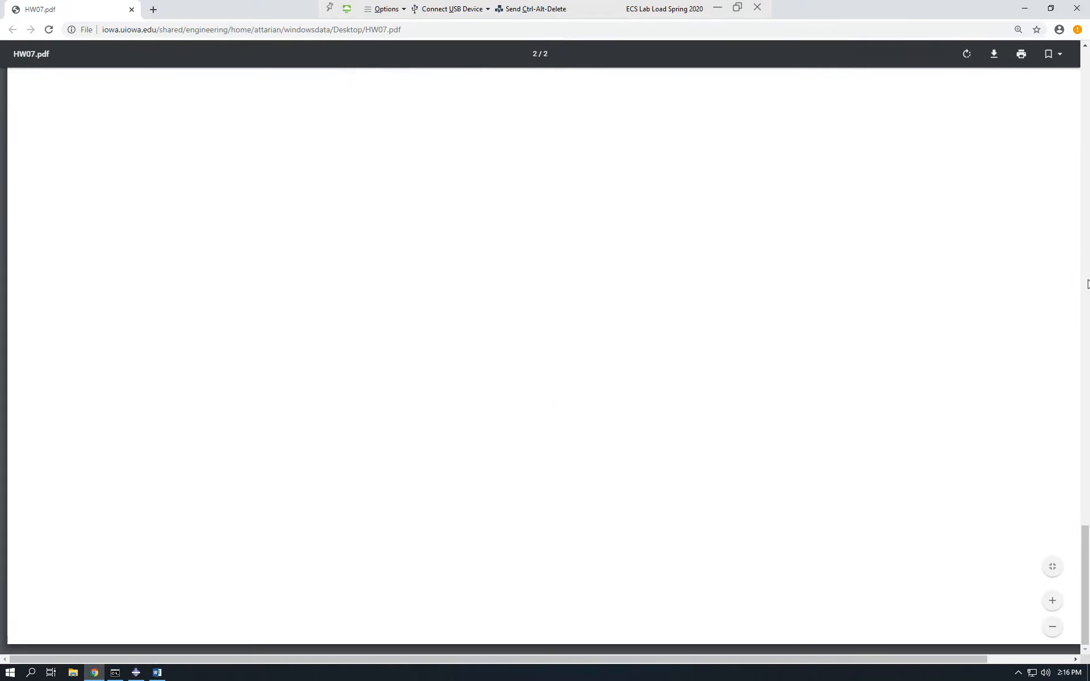
pyautogui.moveTo(1085, 573); pyautogui.dragTo(1089, 448)
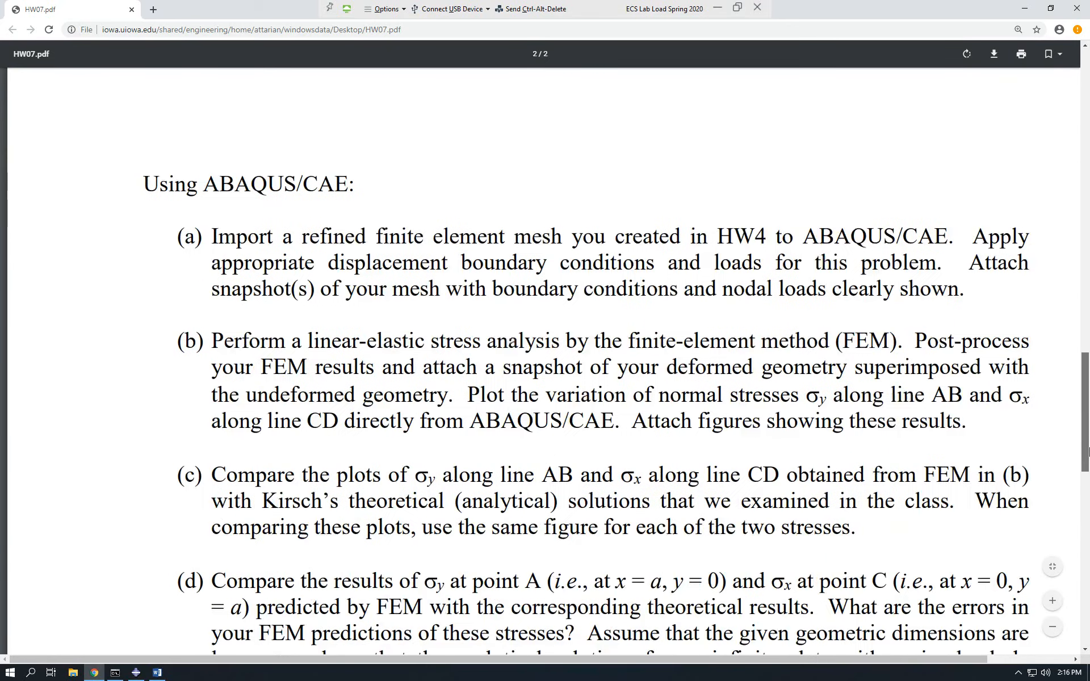
pyautogui.scroll(-4, 1068, 397)
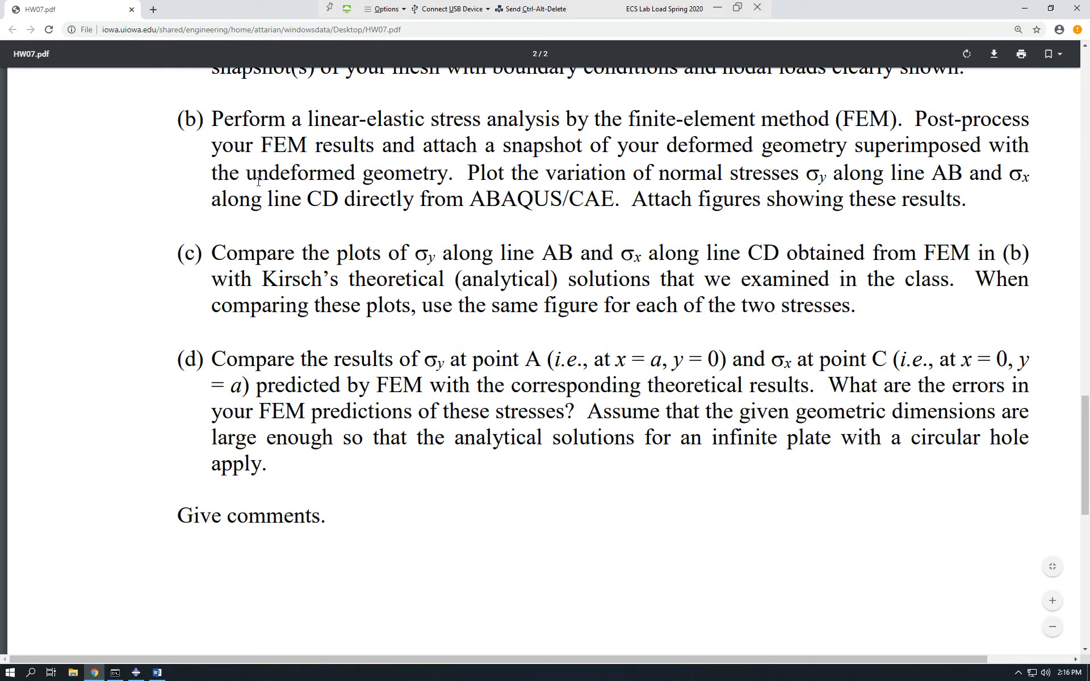
# Return to Abaqus and set up printing the viewport to a PNG file with a custom image width of 3000 pixels.
pyautogui.click(136, 672)
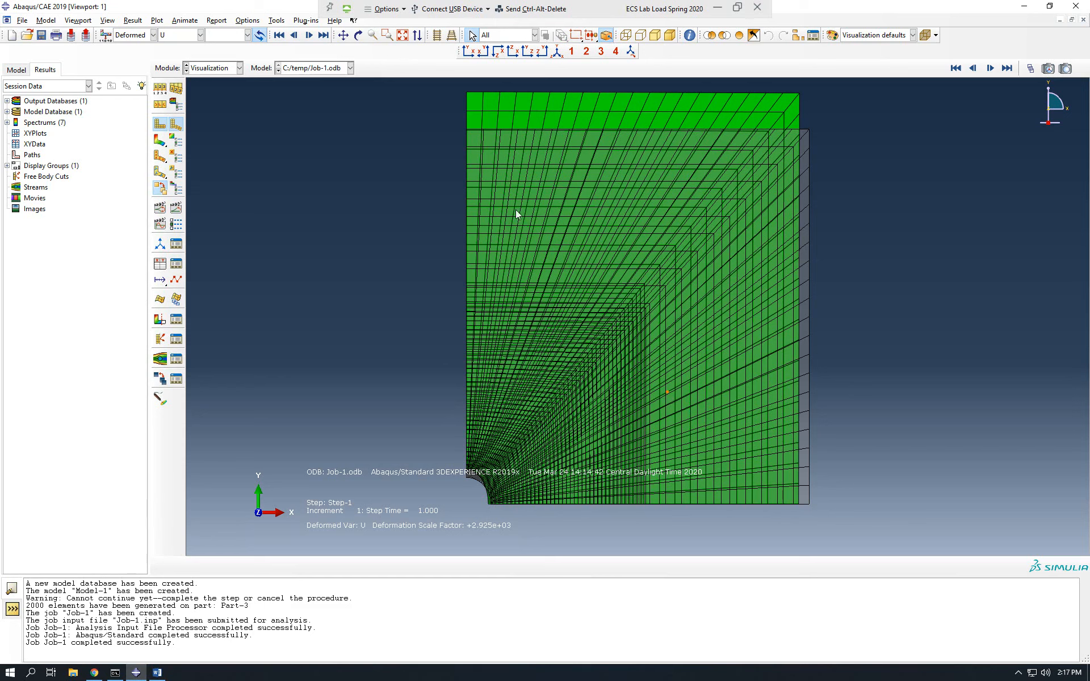
pyautogui.click(23, 20)
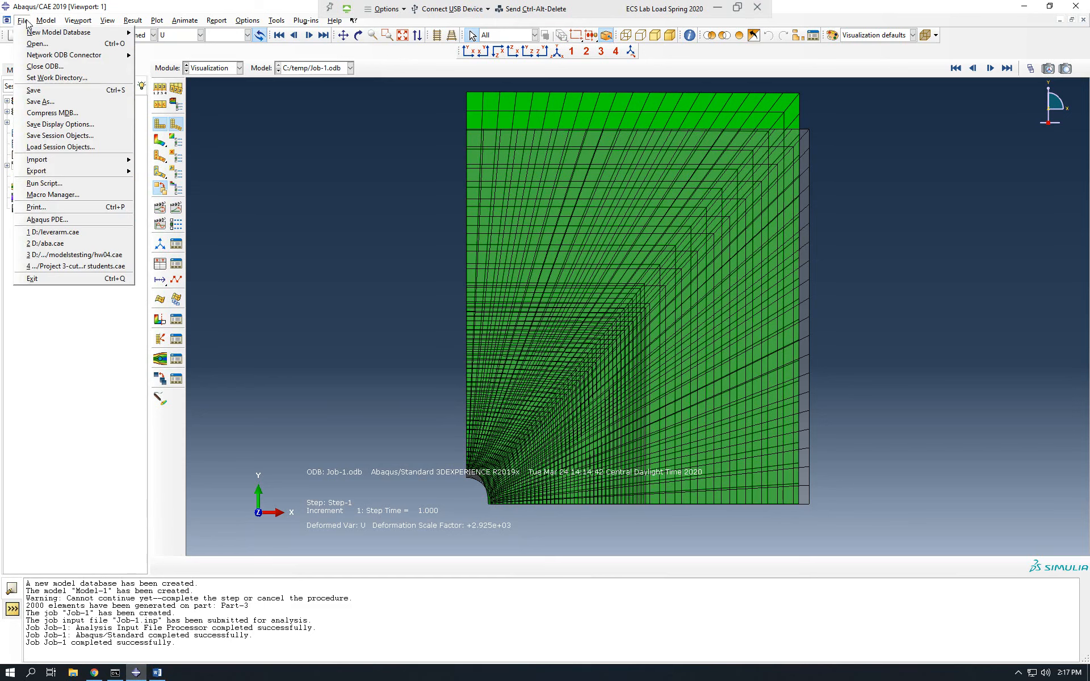
pyautogui.click(50, 207)
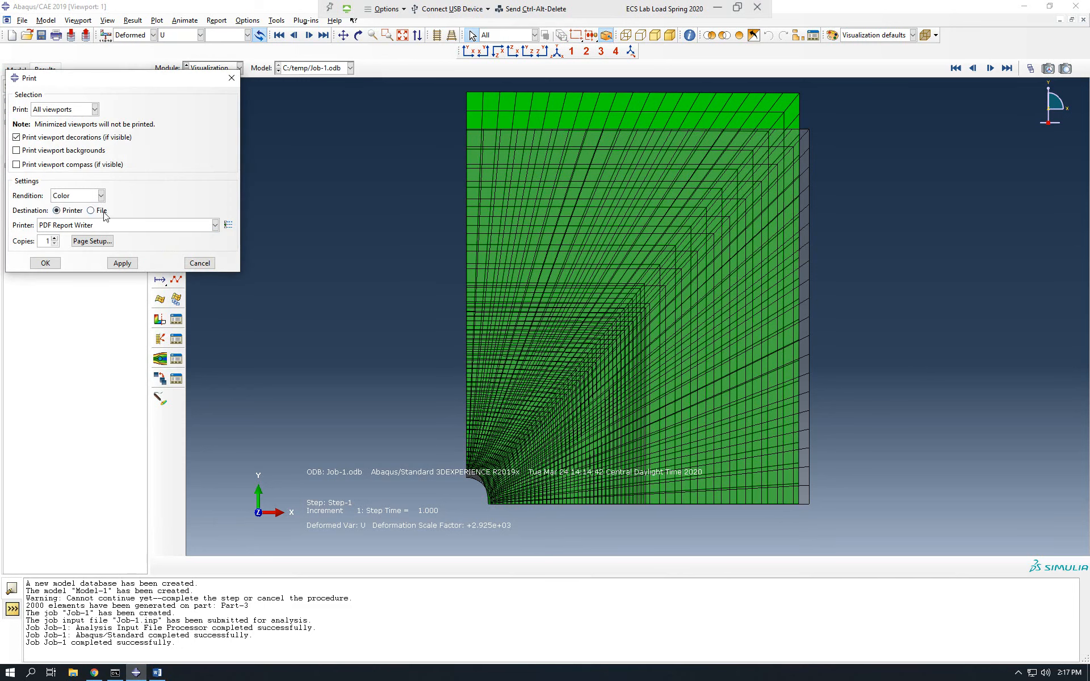
pyautogui.click(101, 212)
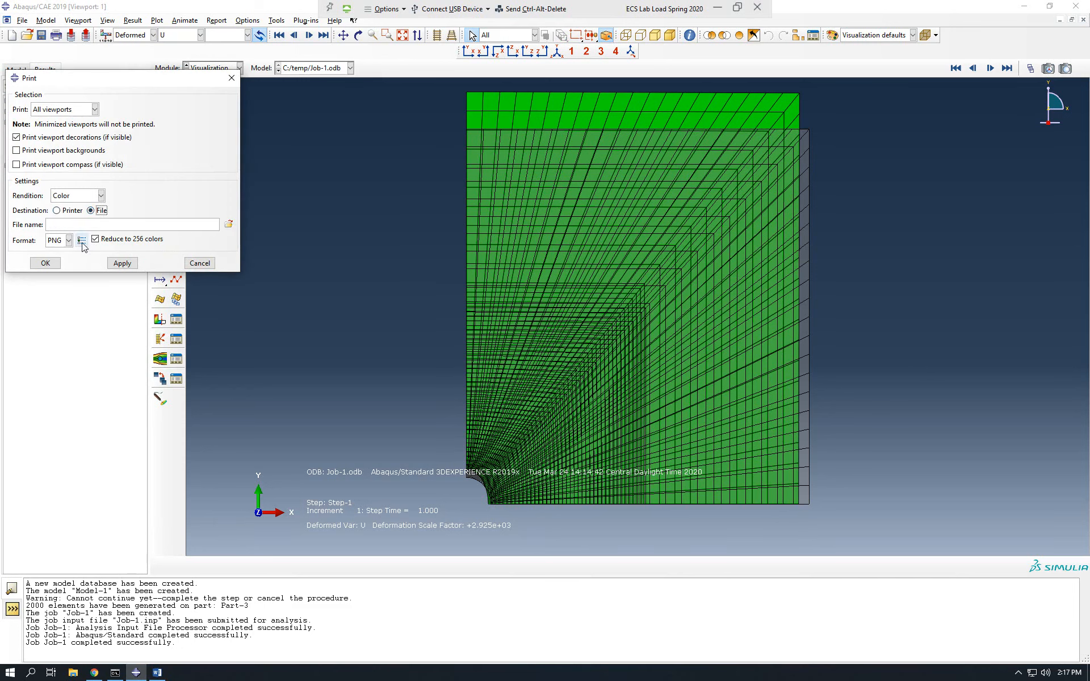
pyautogui.click(81, 240)
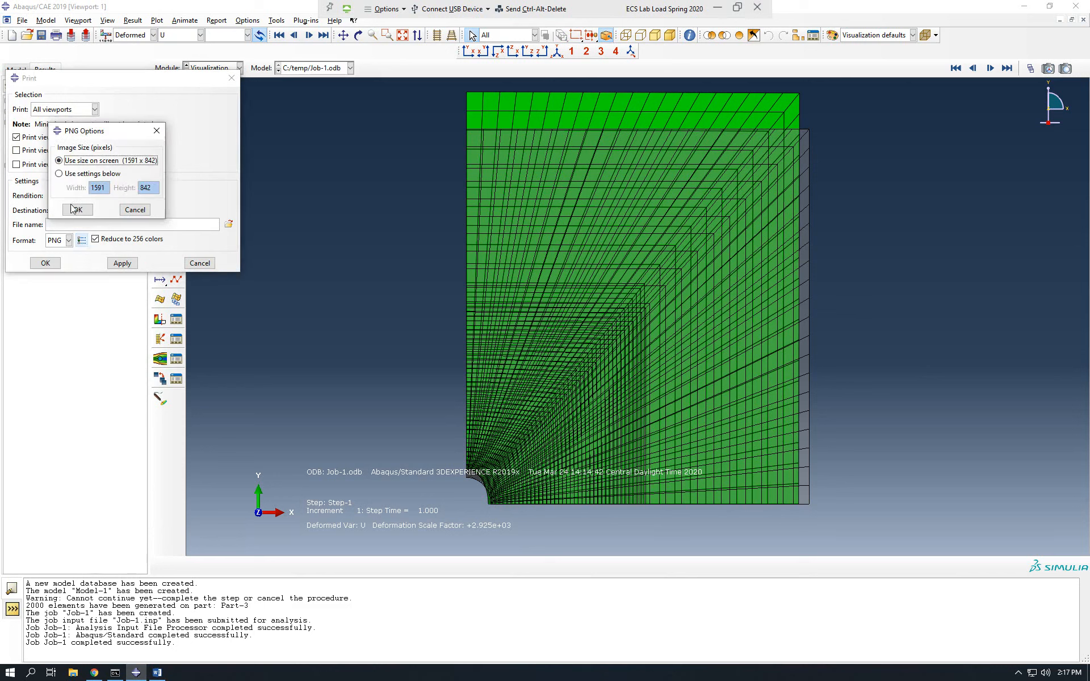
pyautogui.click(77, 176)
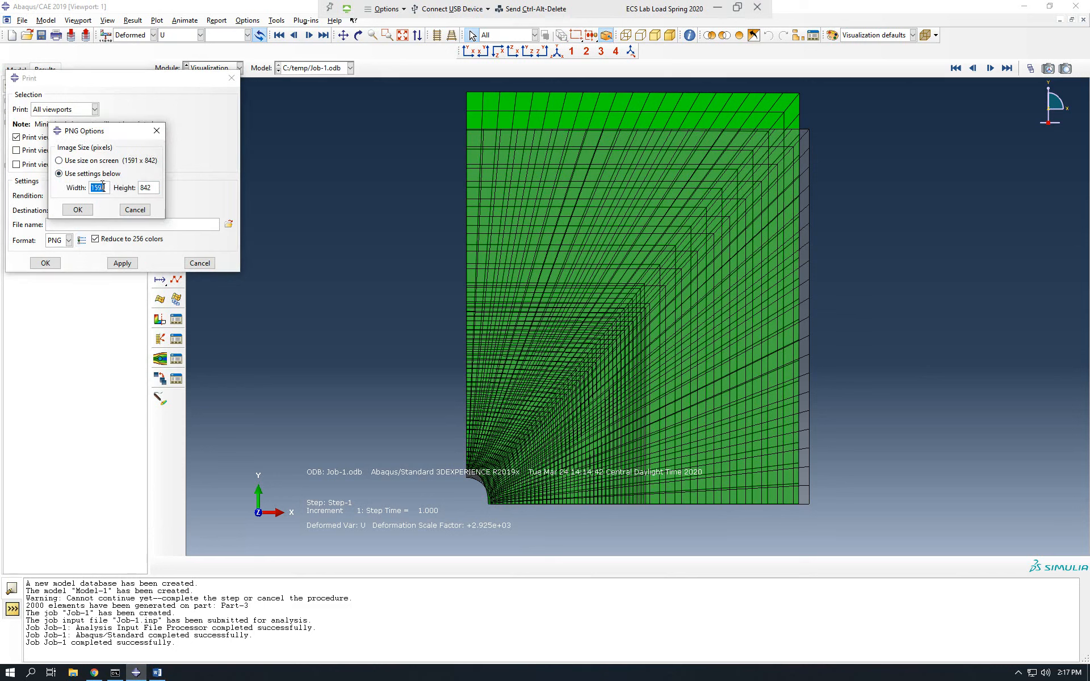
pyautogui.doubleClick(107, 188)
pyautogui.write('3000')
pyautogui.click(78, 210)
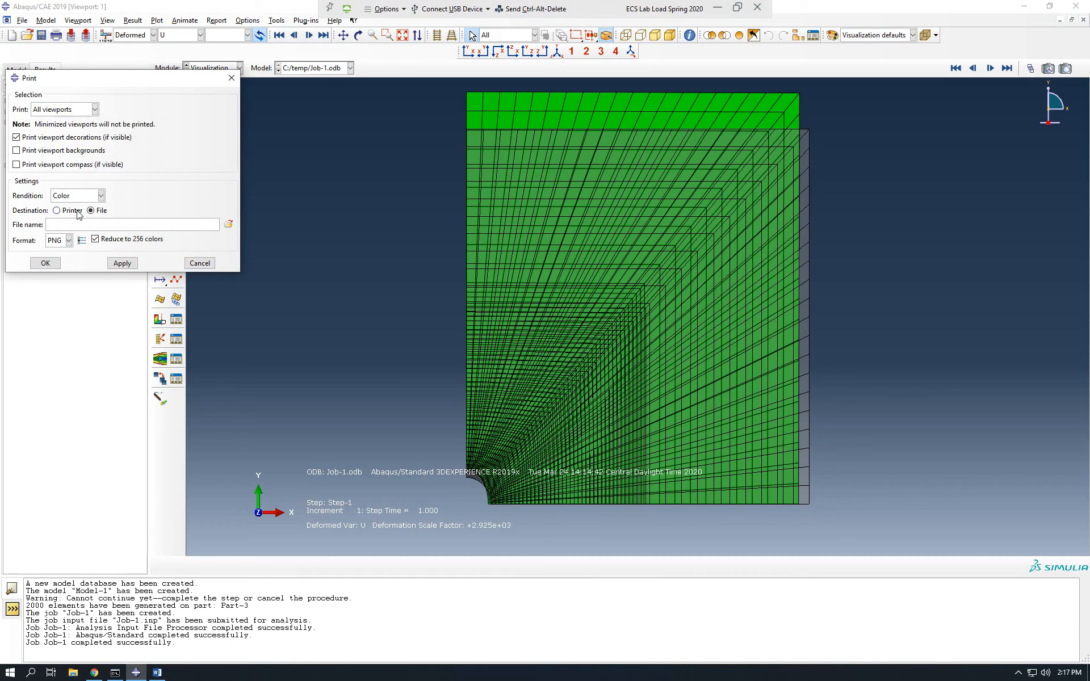
# Name the image file HW7-deformation and print the superimposed plot to it.
pyautogui.click(45, 265)
pyautogui.click(127, 191)
pyautogui.click(106, 229)
pyautogui.write('HW7-deformation')
pyautogui.click(46, 265)
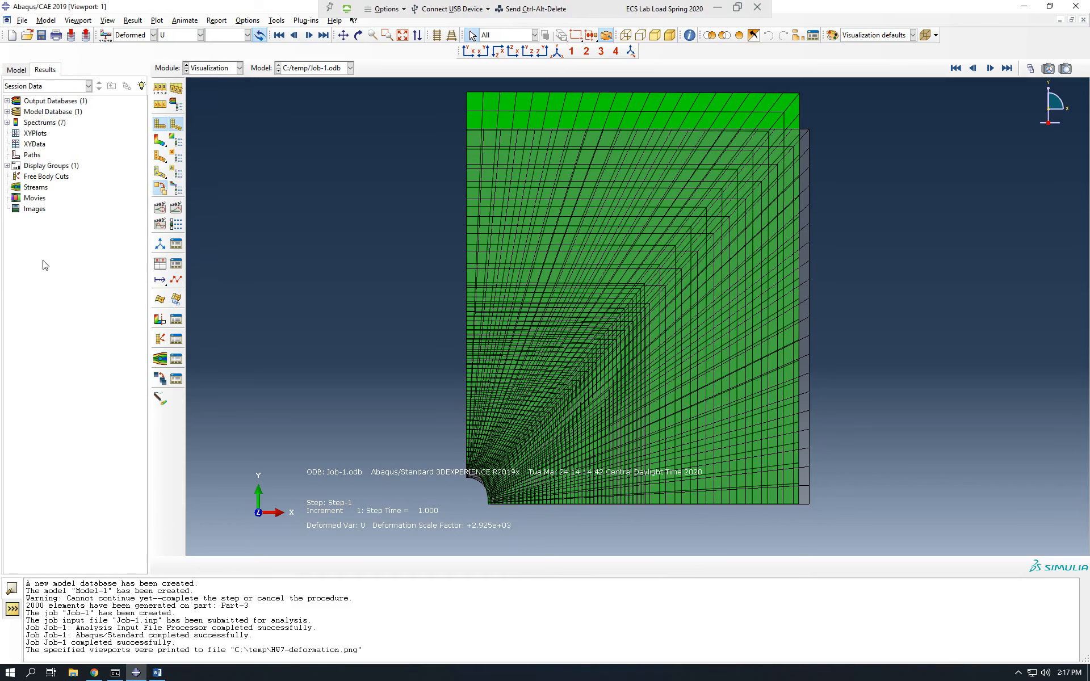
# Copy the path of the printed HW7-deformation.png, open the image through File Explorer to inspect it, and close the viewer.
pyautogui.moveTo(235, 652); pyautogui.dragTo(363, 647)
pyautogui.hotkey('ctrl', 'c')
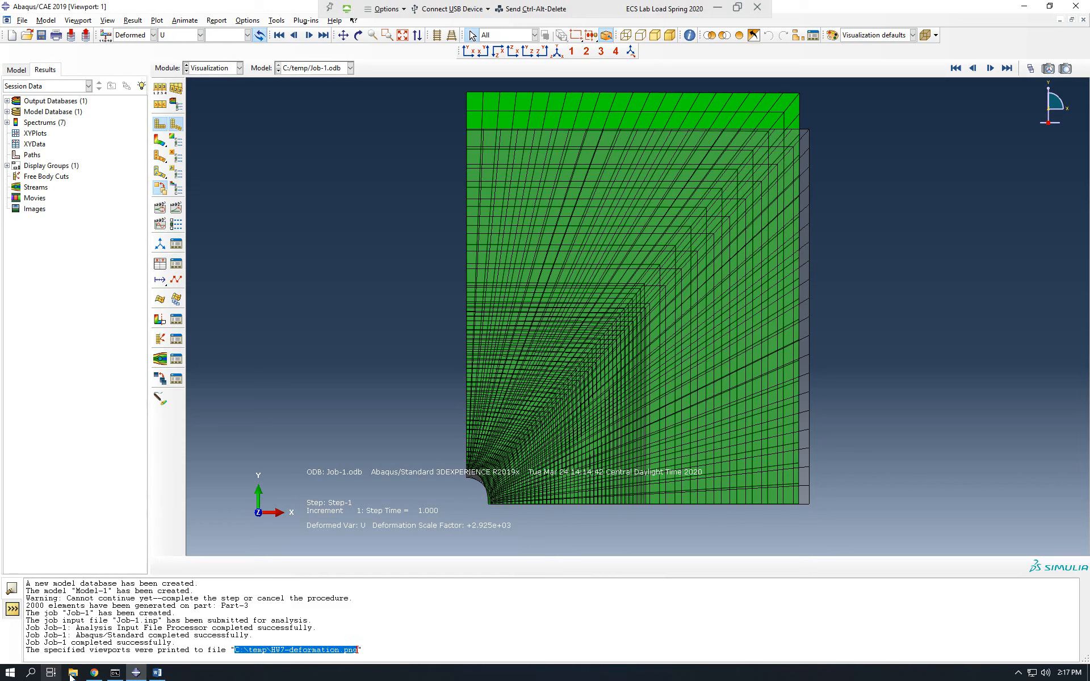
pyautogui.press('super+e')
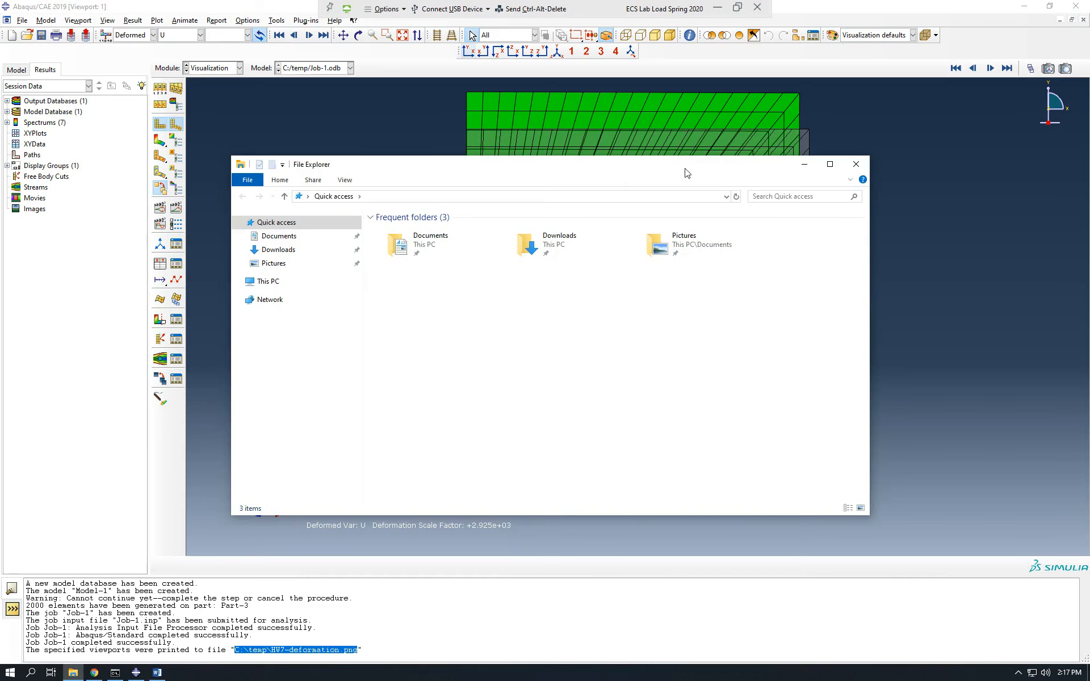
pyautogui.click(837, 161)
pyautogui.click(516, 37)
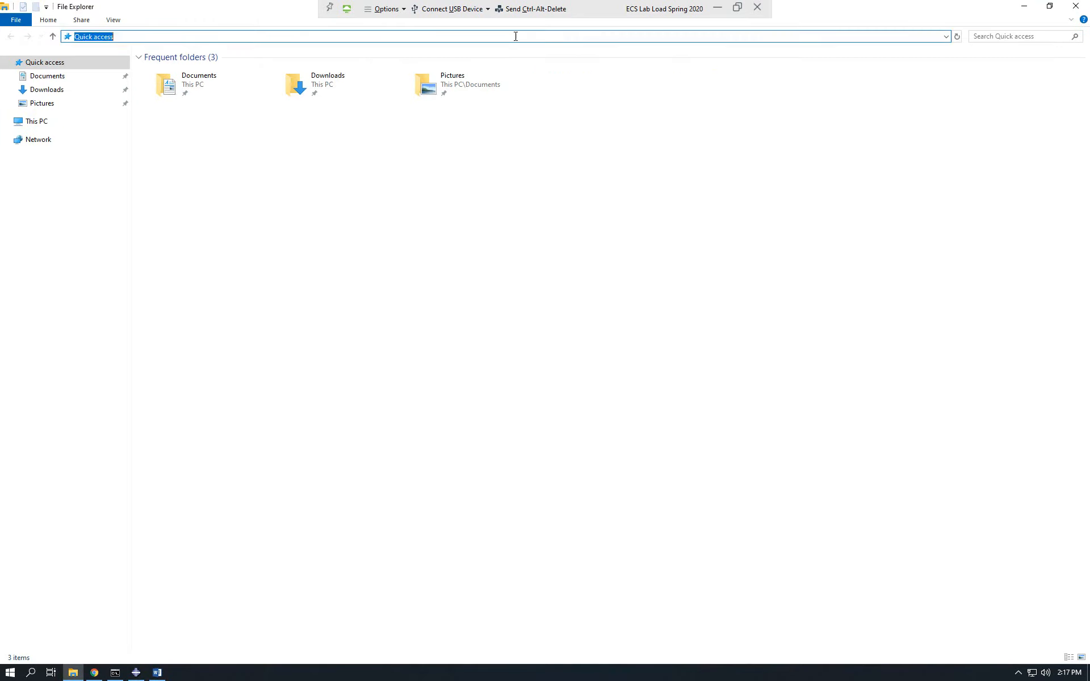
pyautogui.hotkey('ctrl', 'v')
pyautogui.press('Return')
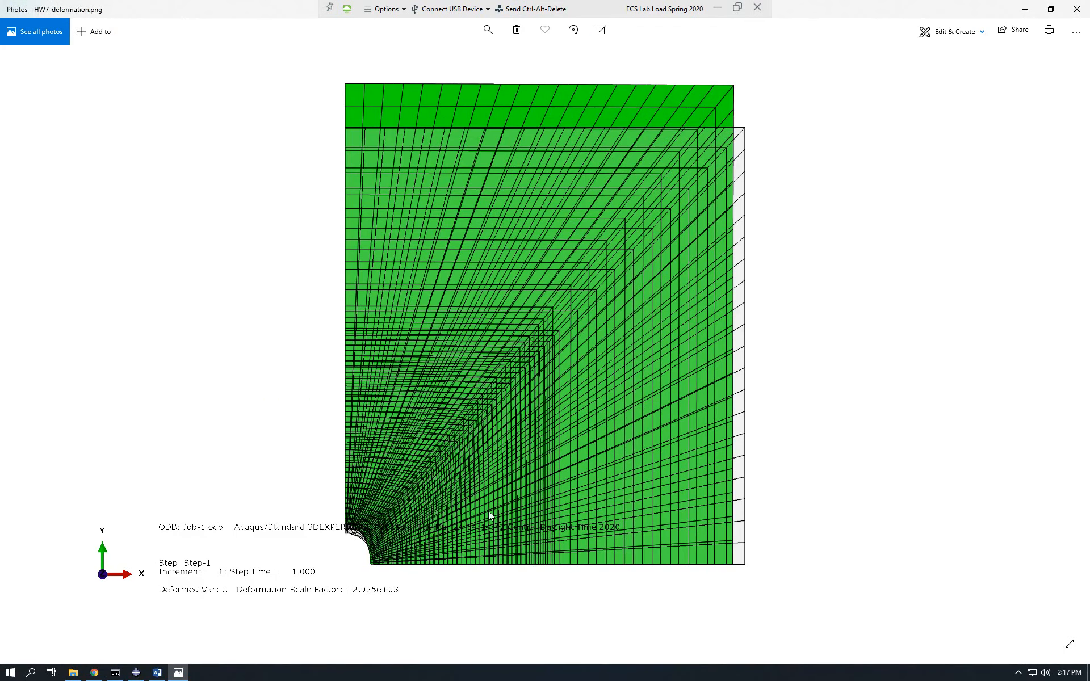
pyautogui.click(1077, 10)
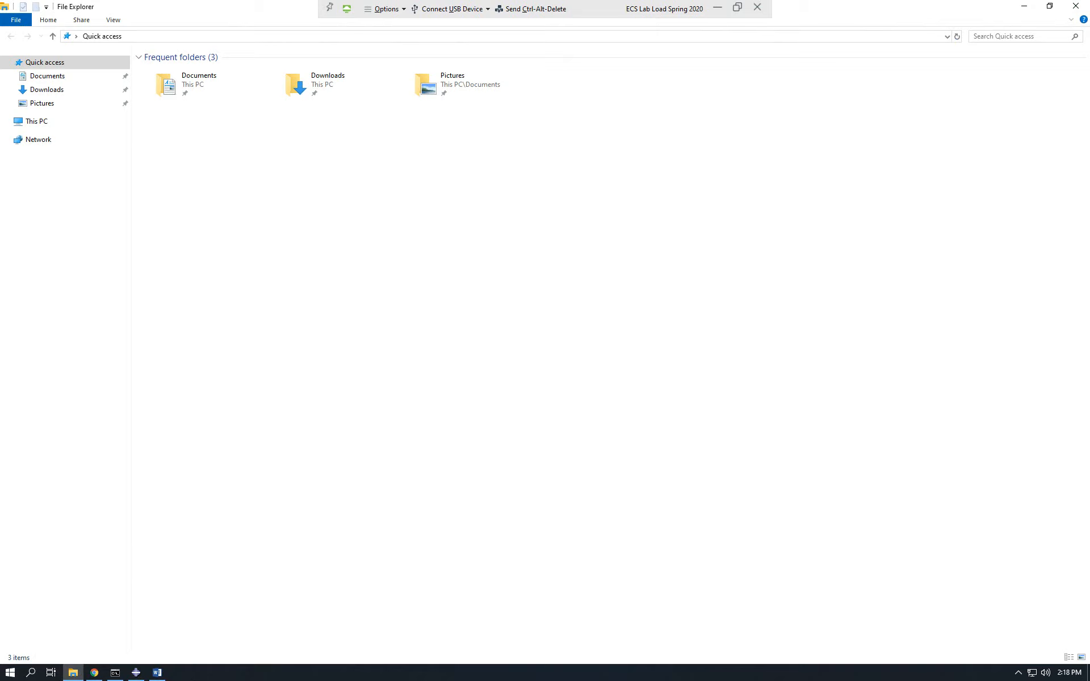
# Return to Abaqus and hide the title block in the viewport annotation options.
pyautogui.click(135, 673)
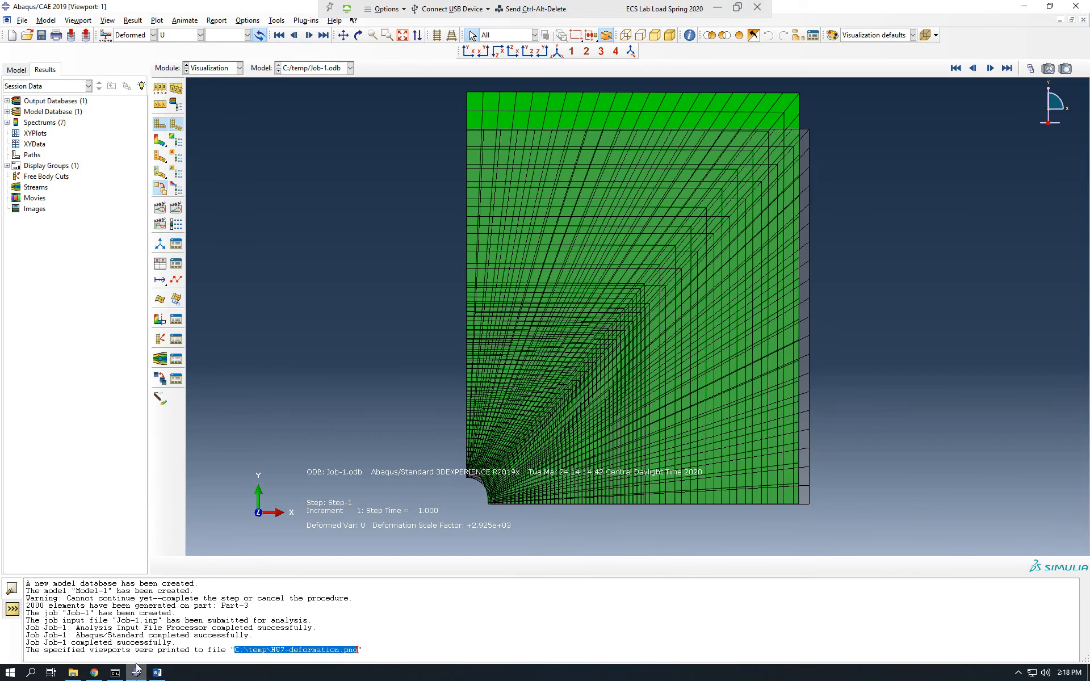
pyautogui.click(80, 21)
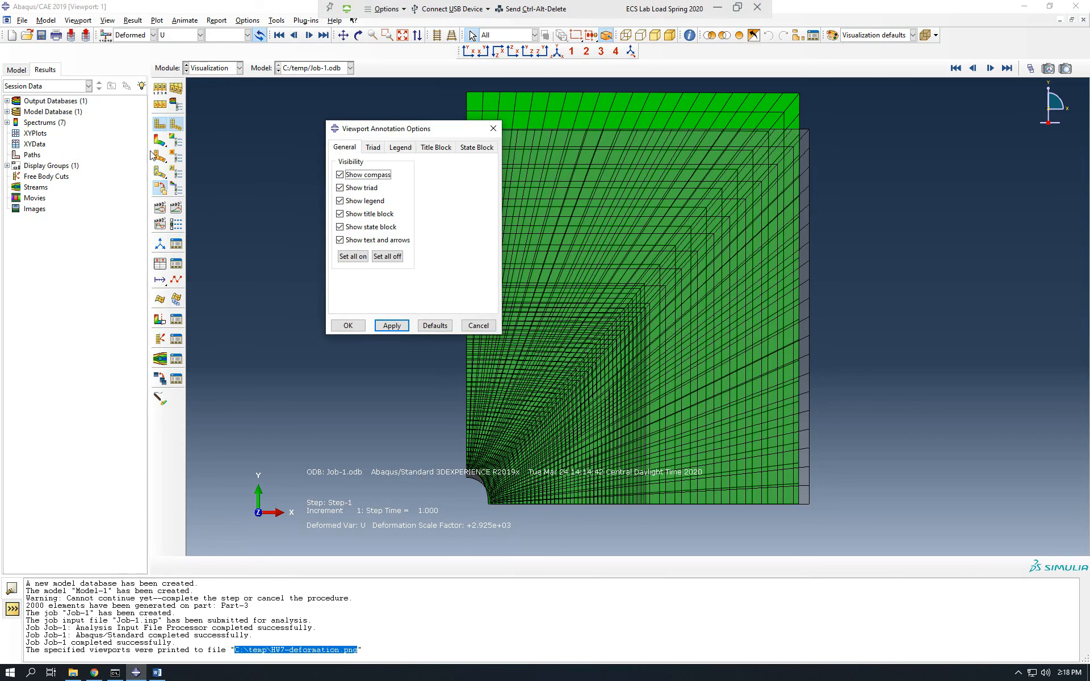
pyautogui.click(366, 218)
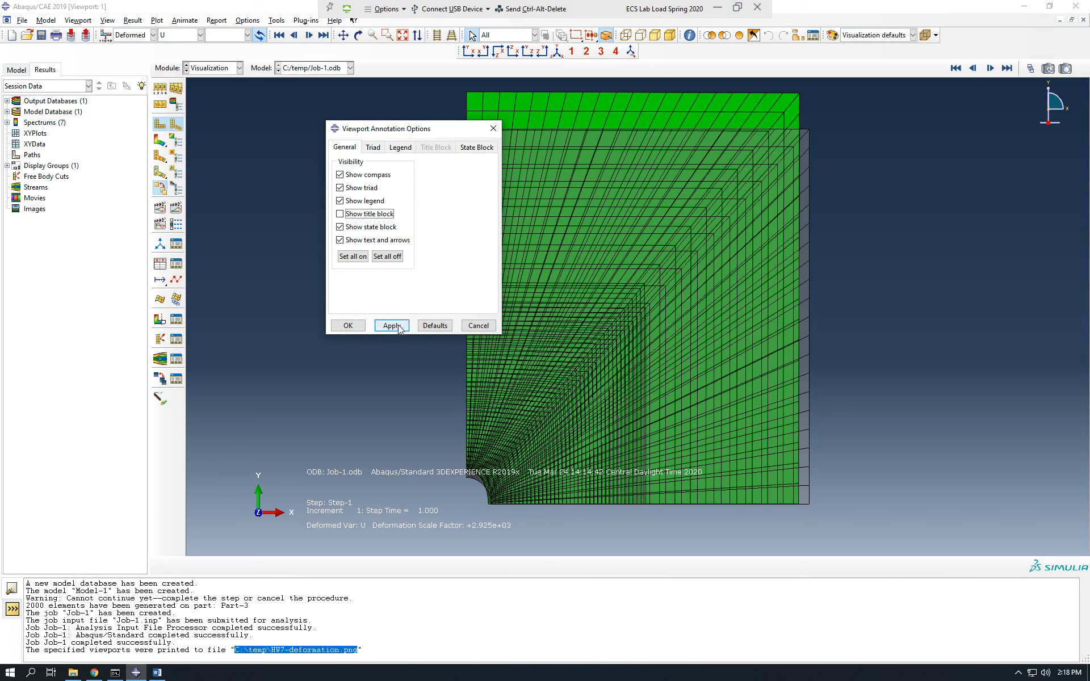
pyautogui.click(381, 326)
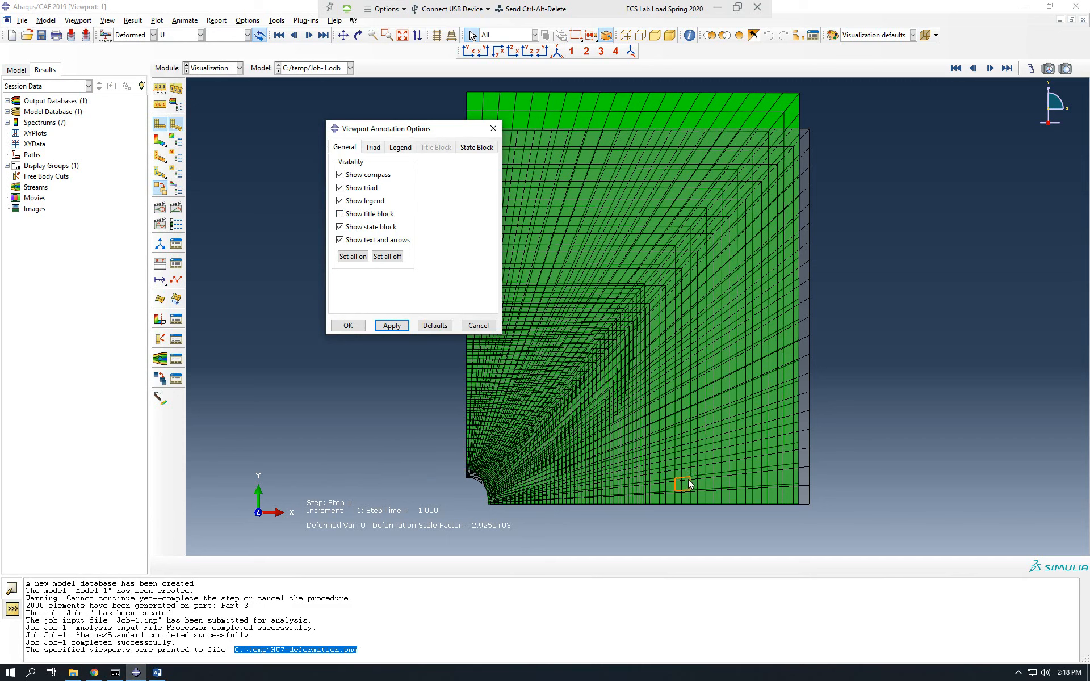
pyautogui.click(493, 130)
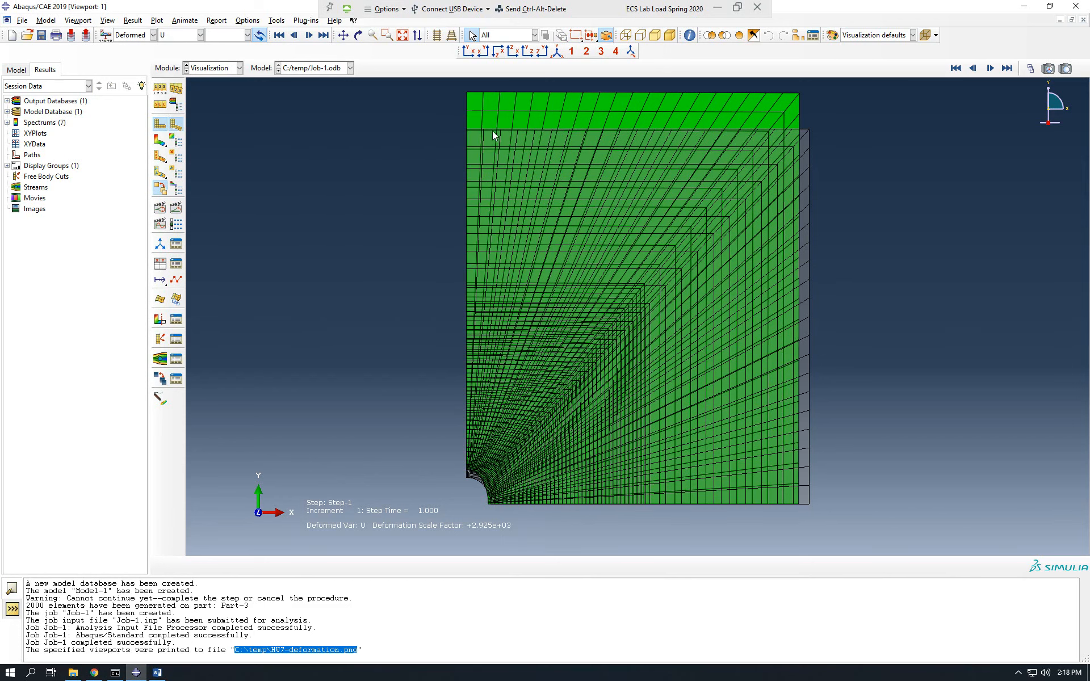
# Pan and shrink the superimposed plate plot so the whole plate clears the triad and state block text.
pyautogui.click(343, 37)
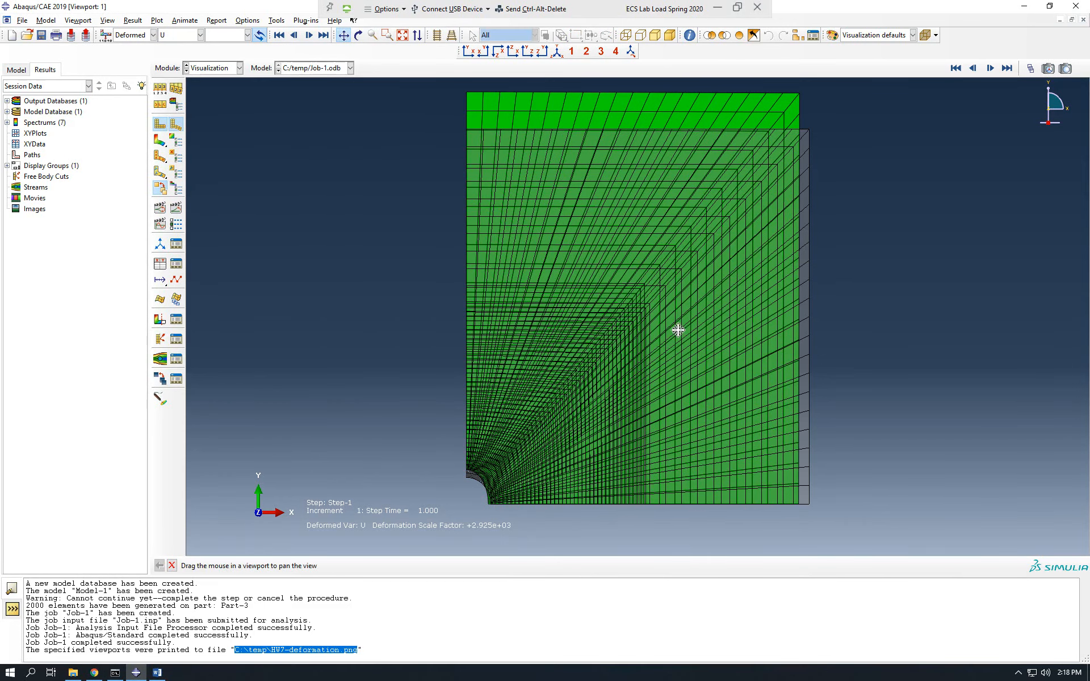
pyautogui.moveTo(675, 329); pyautogui.dragTo(433, 306)
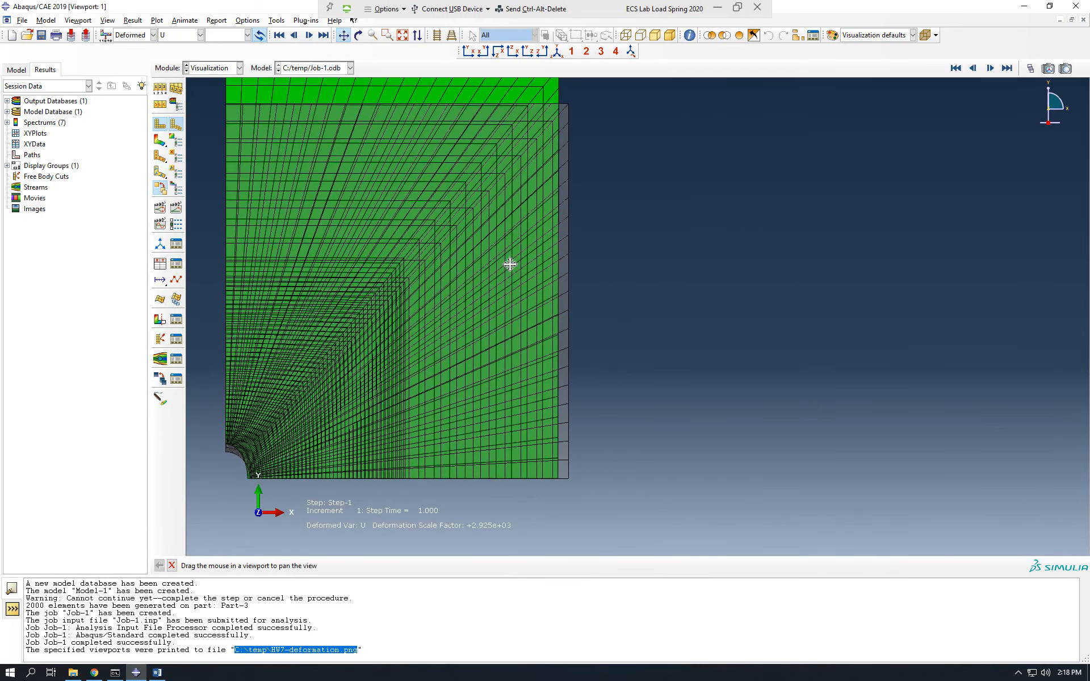
pyautogui.scroll(-1, 489, 255)
pyautogui.moveTo(455, 259)
pyautogui.mouseDown()
pyautogui.moveTo(482, 271)
pyautogui.moveTo(472, 263)
pyautogui.mouseUp()
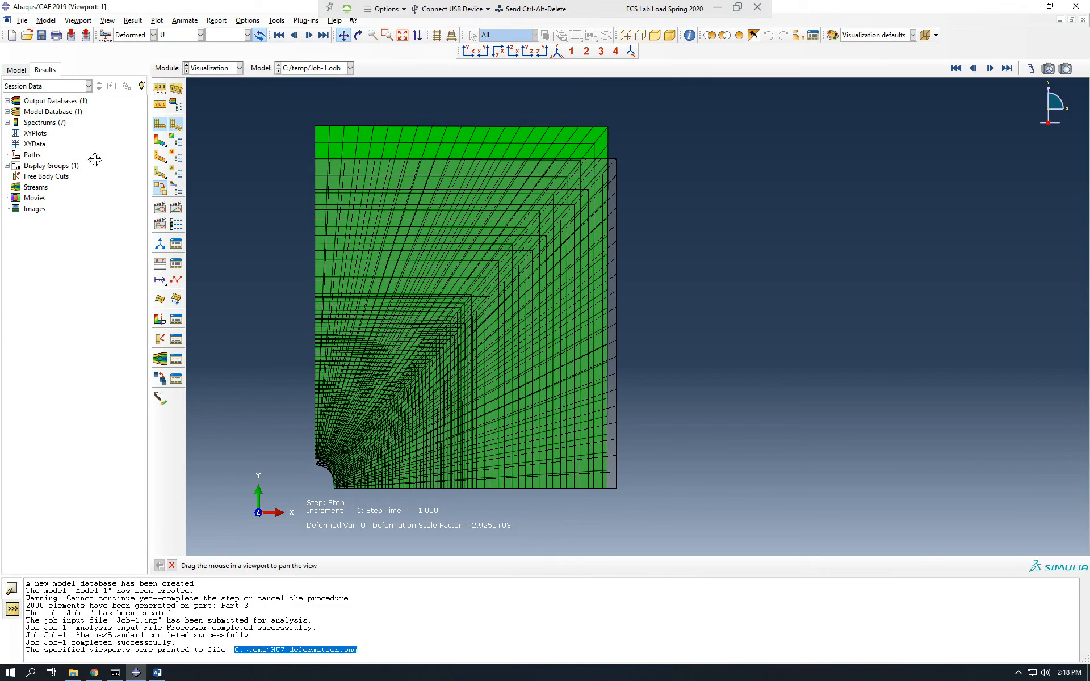
# Replace the superimposed plot with stress contours on the deformed shape, showing stress component S11.
pyautogui.click(162, 189)
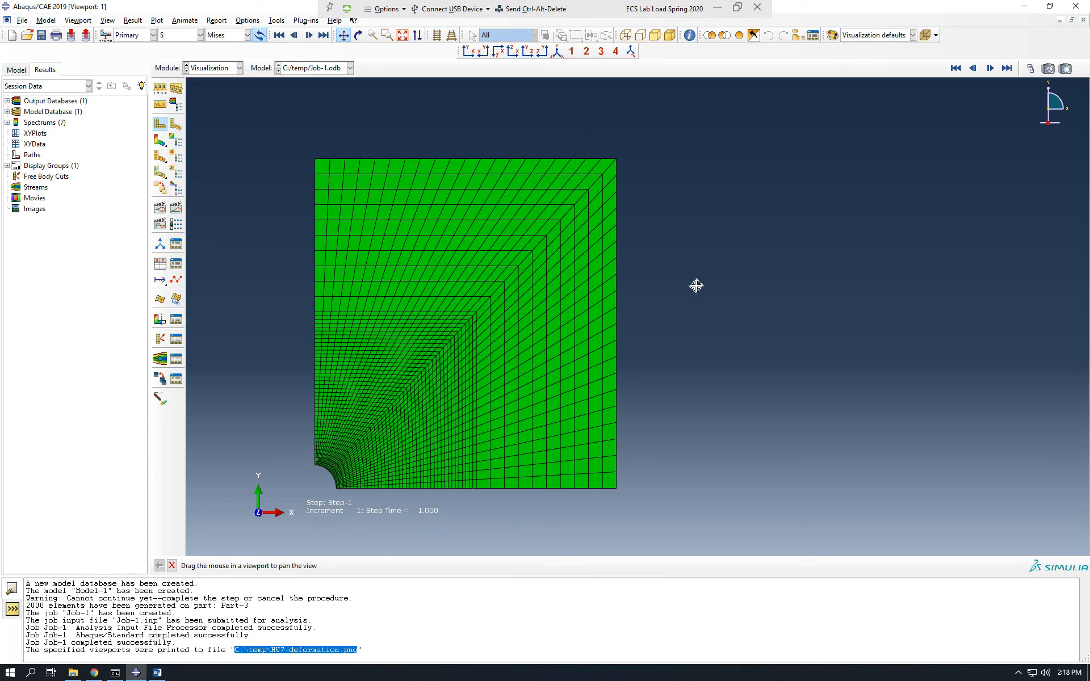
pyautogui.click(161, 146)
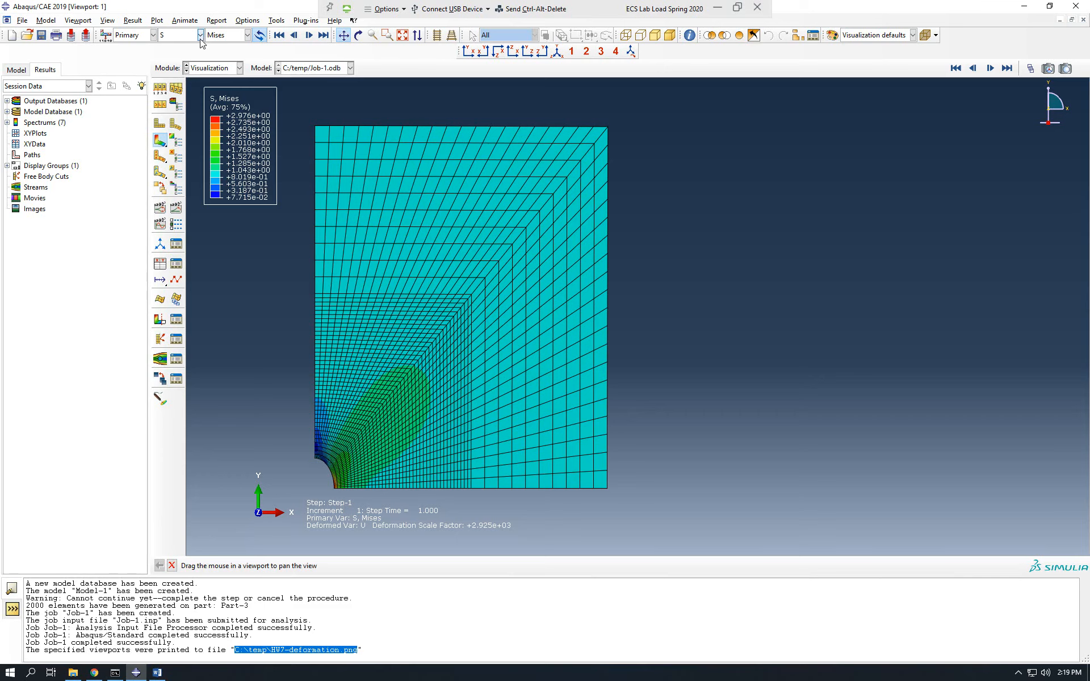
pyautogui.click(248, 35)
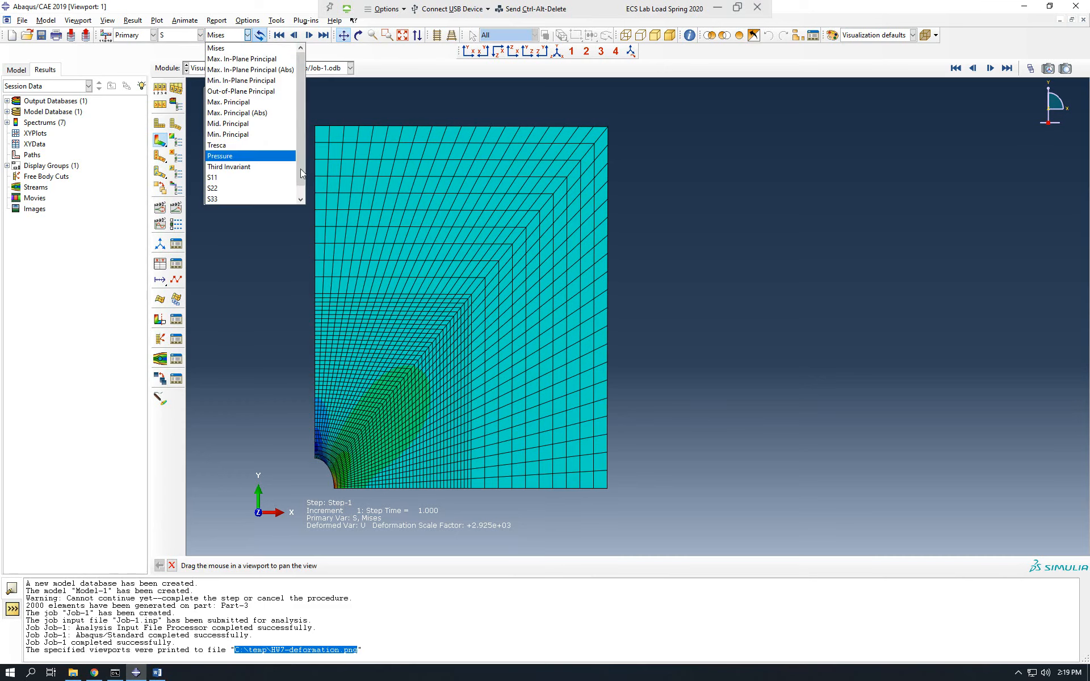
pyautogui.click(231, 48)
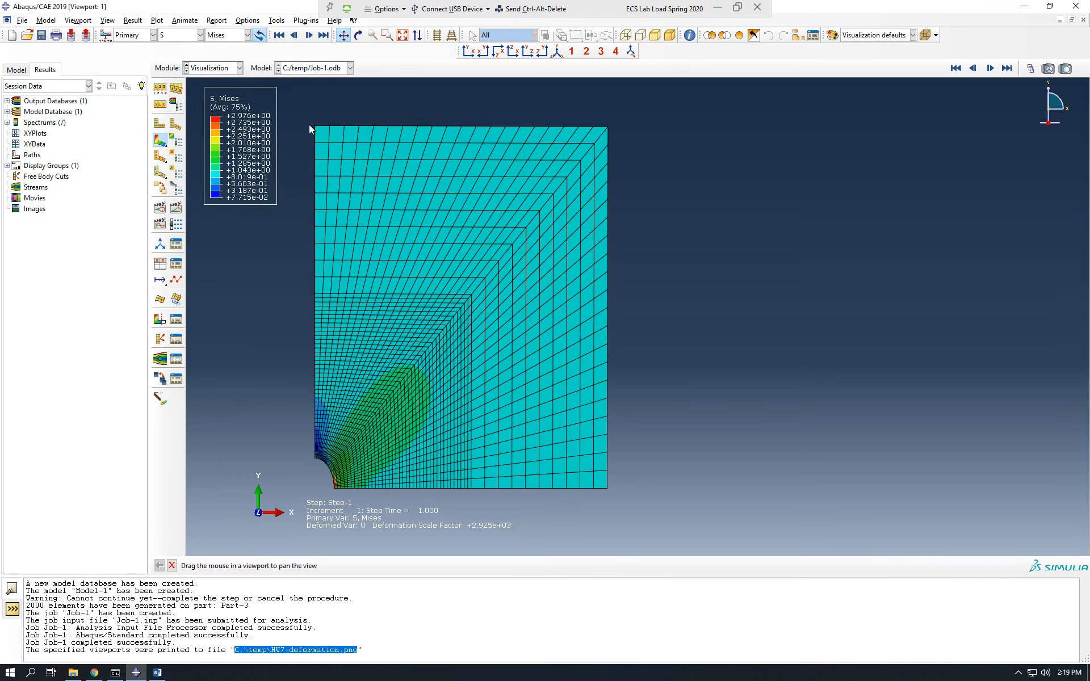
pyautogui.click(248, 35)
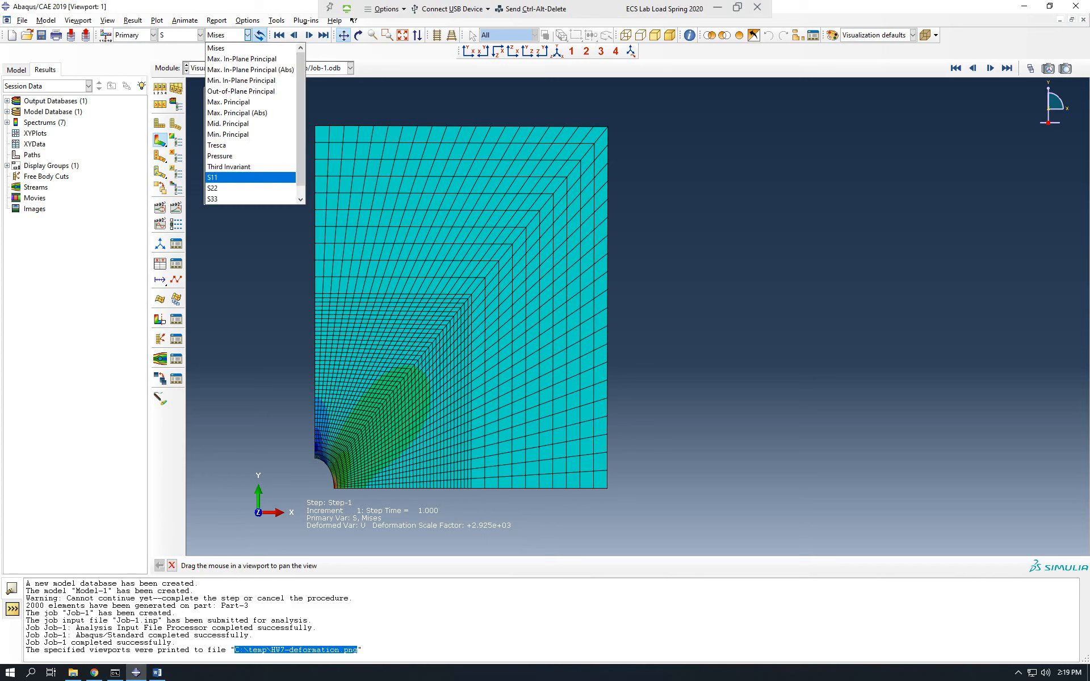
pyautogui.click(235, 178)
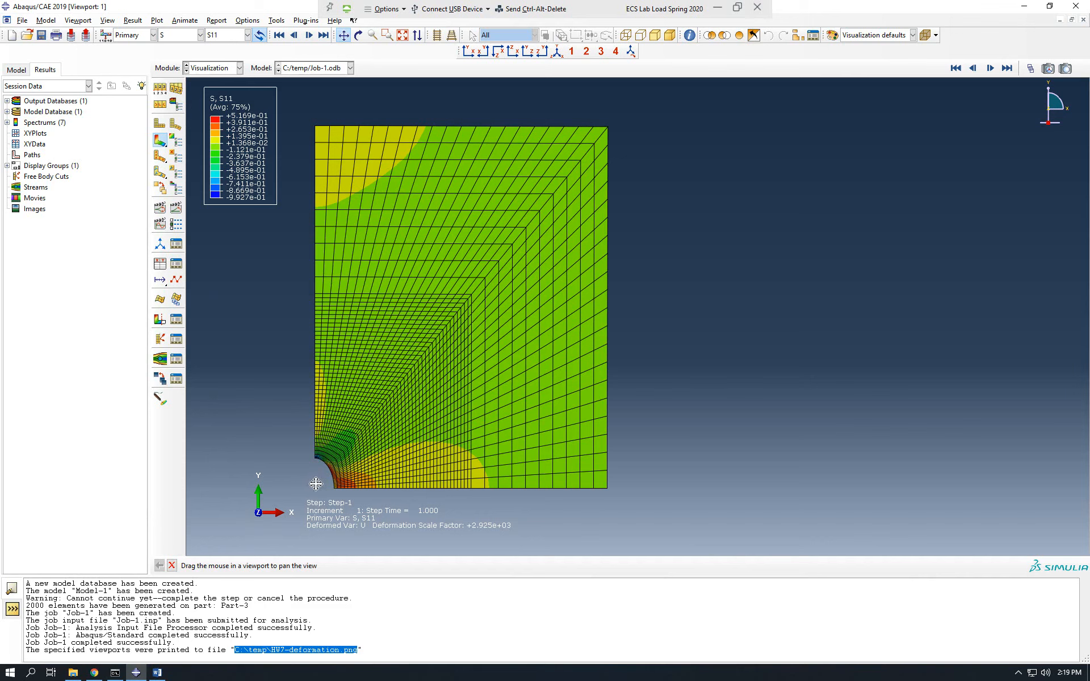
# Examine the S11 contours along the plate's lower edge, from the hole outward.
pyautogui.scroll(5, 330, 497)
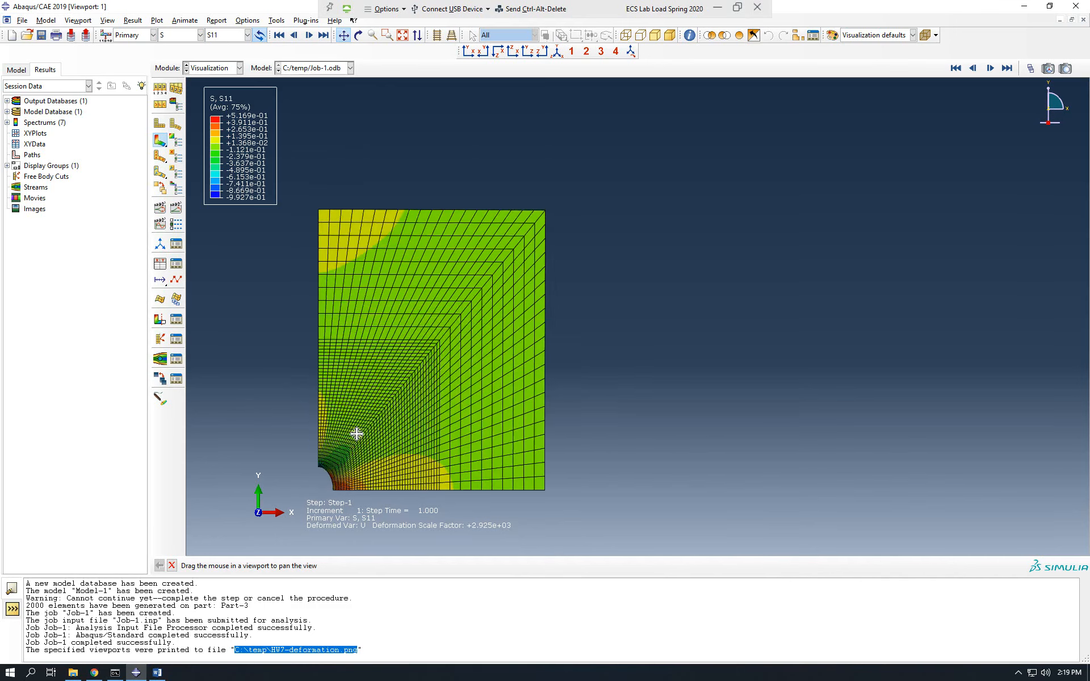
pyautogui.scroll(-7, 404, 337)
pyautogui.scroll(5, 612, 182)
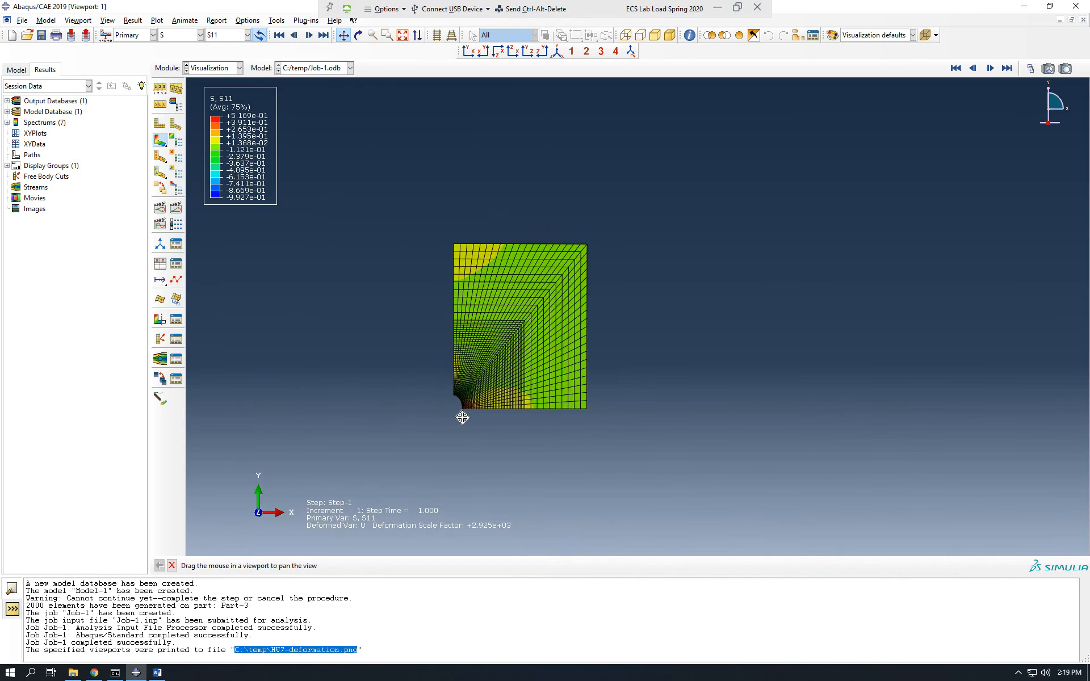
pyautogui.scroll(-4, 462, 416)
pyautogui.scroll(-3, 463, 394)
pyautogui.scroll(-6, 416, 369)
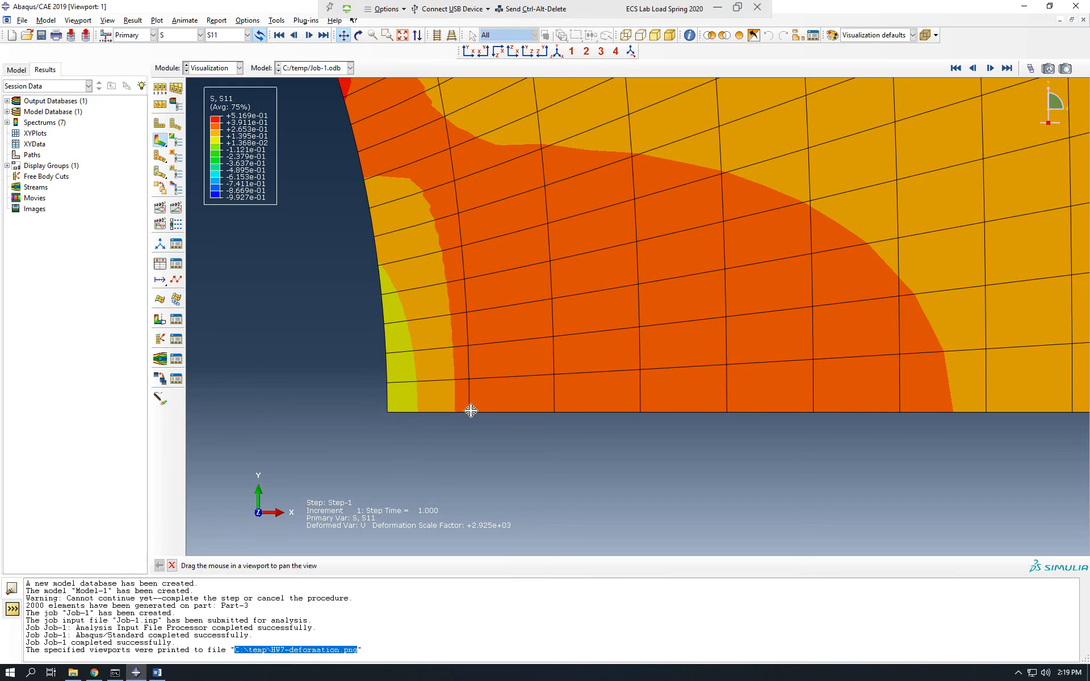
pyautogui.scroll(-4, 385, 406)
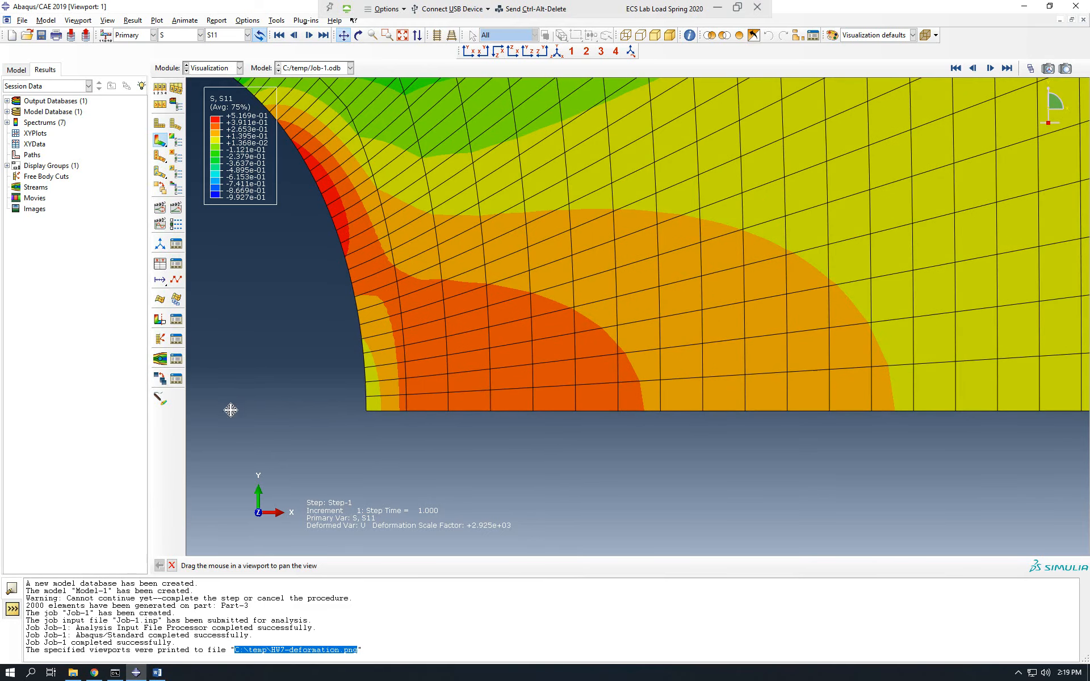
pyautogui.scroll(-3, 260, 402)
pyautogui.scroll(-1, 264, 400)
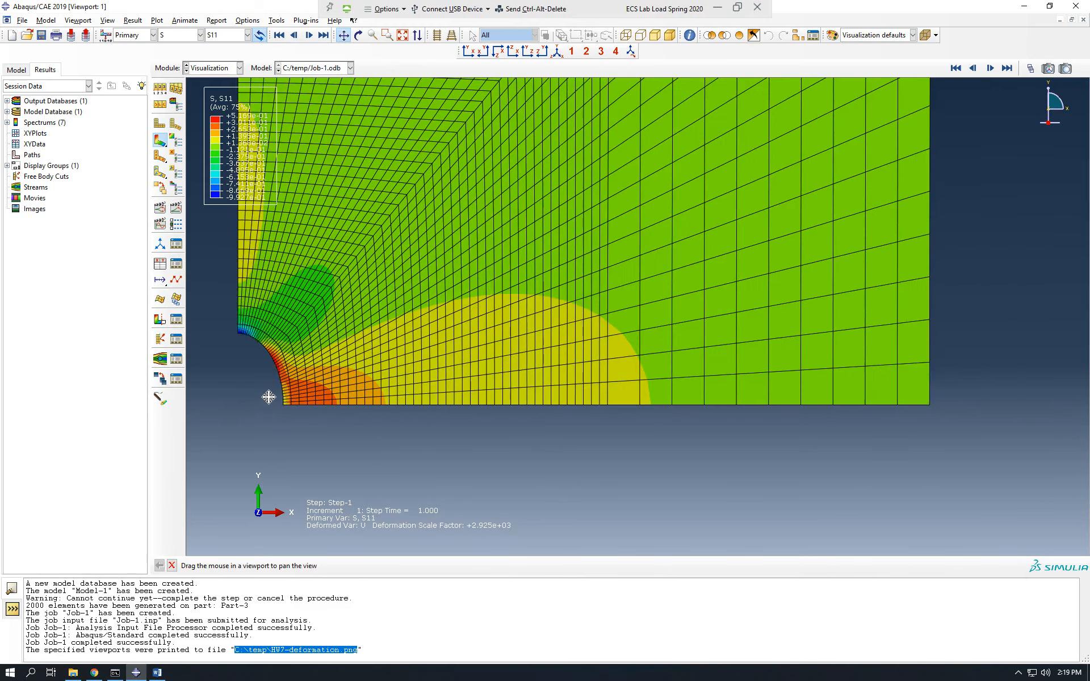
pyautogui.scroll(-2, 287, 386)
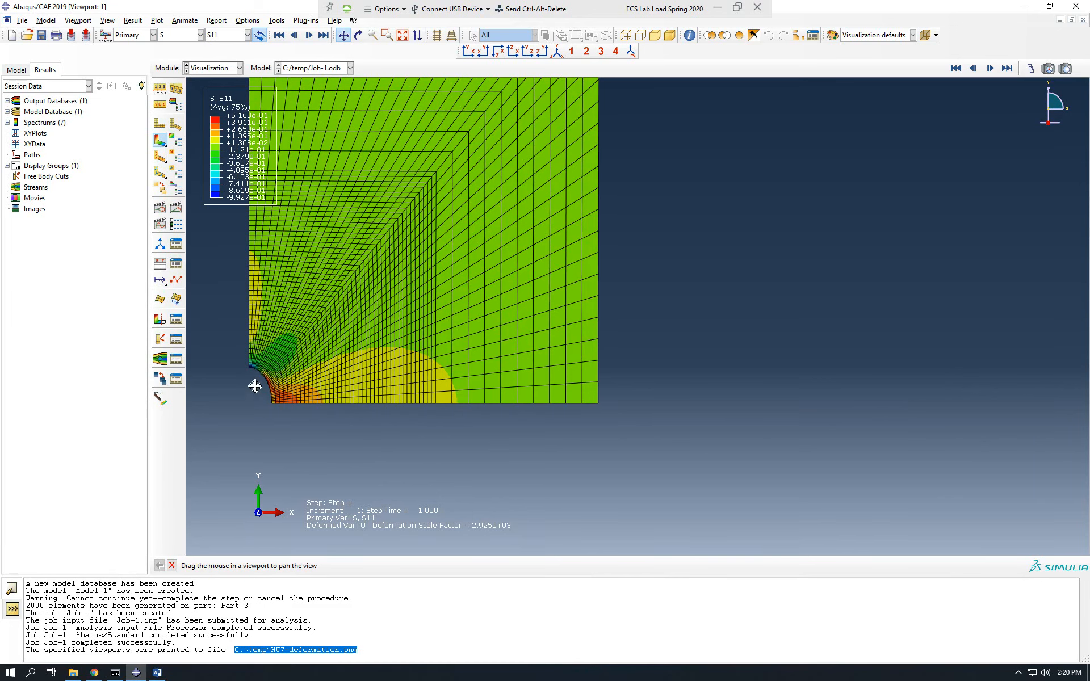
pyautogui.scroll(2, 278, 407)
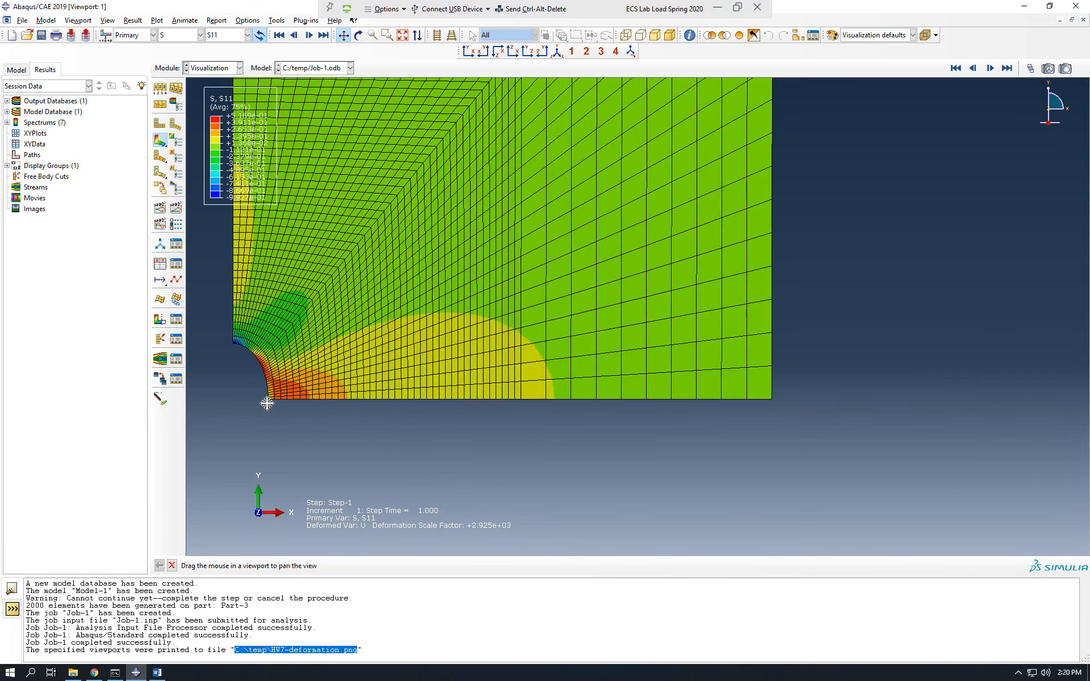
pyautogui.scroll(4, 267, 404)
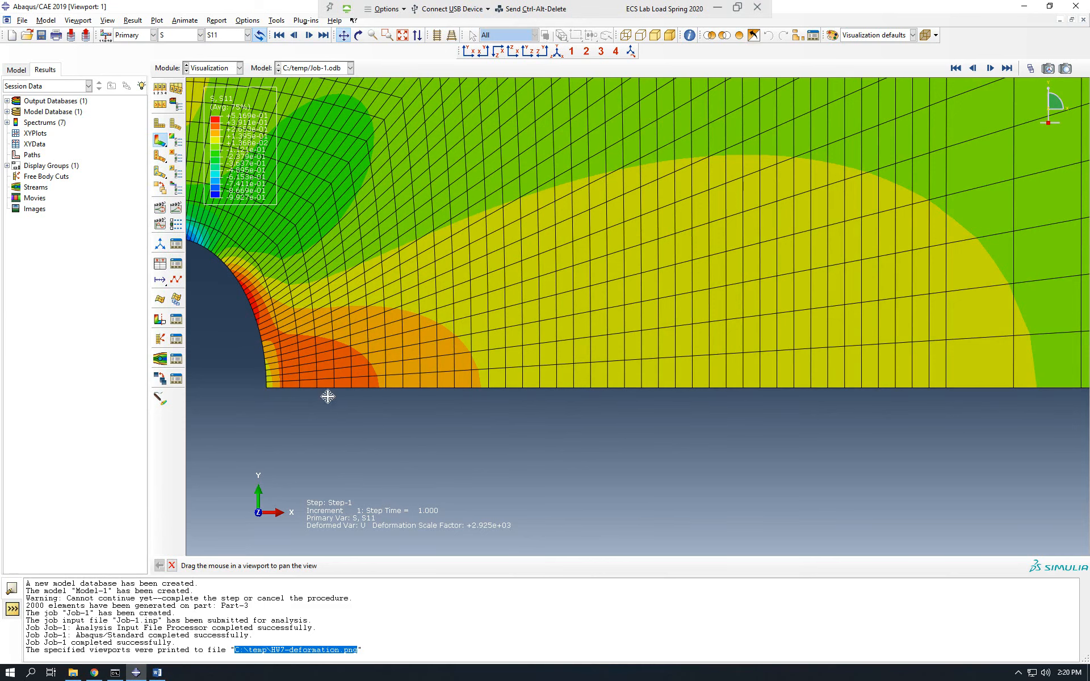
# Examine the S11 contours at the top of the hole along the plate's vertical symmetry edge.
pyautogui.scroll(-2, 445, 436)
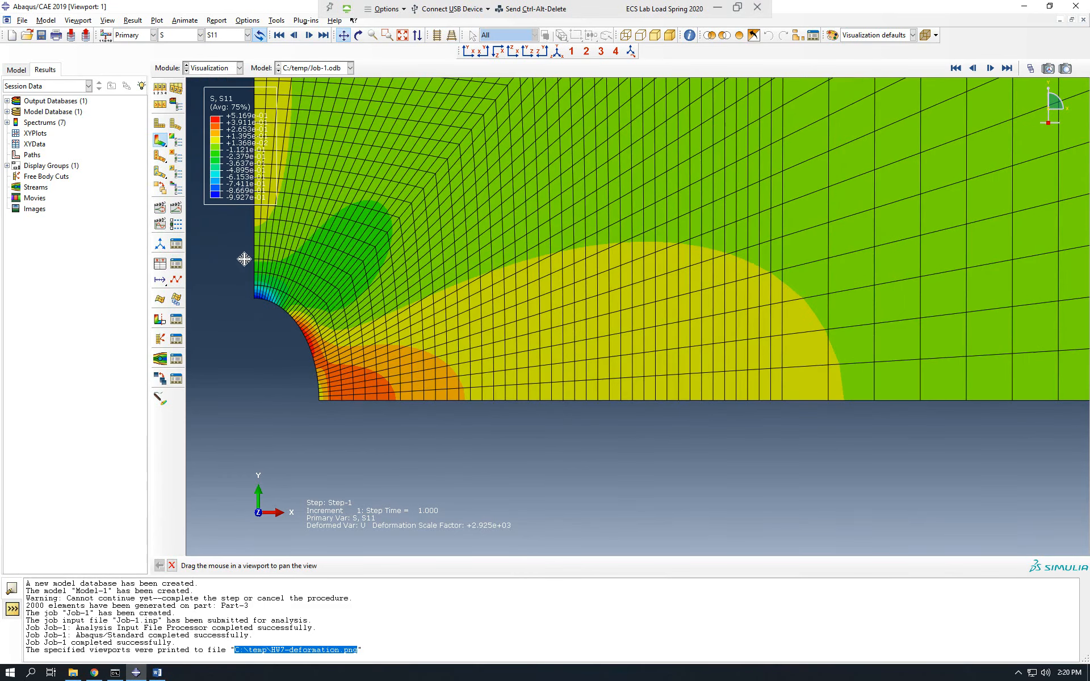
pyautogui.scroll(3, 248, 283)
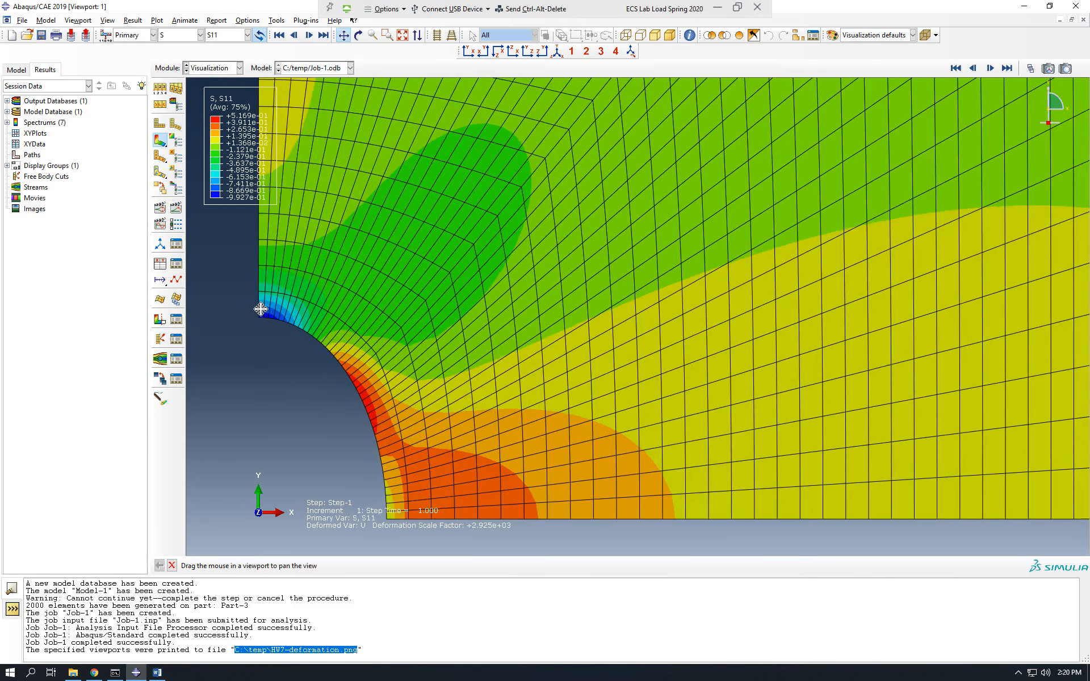
pyautogui.scroll(2, 258, 313)
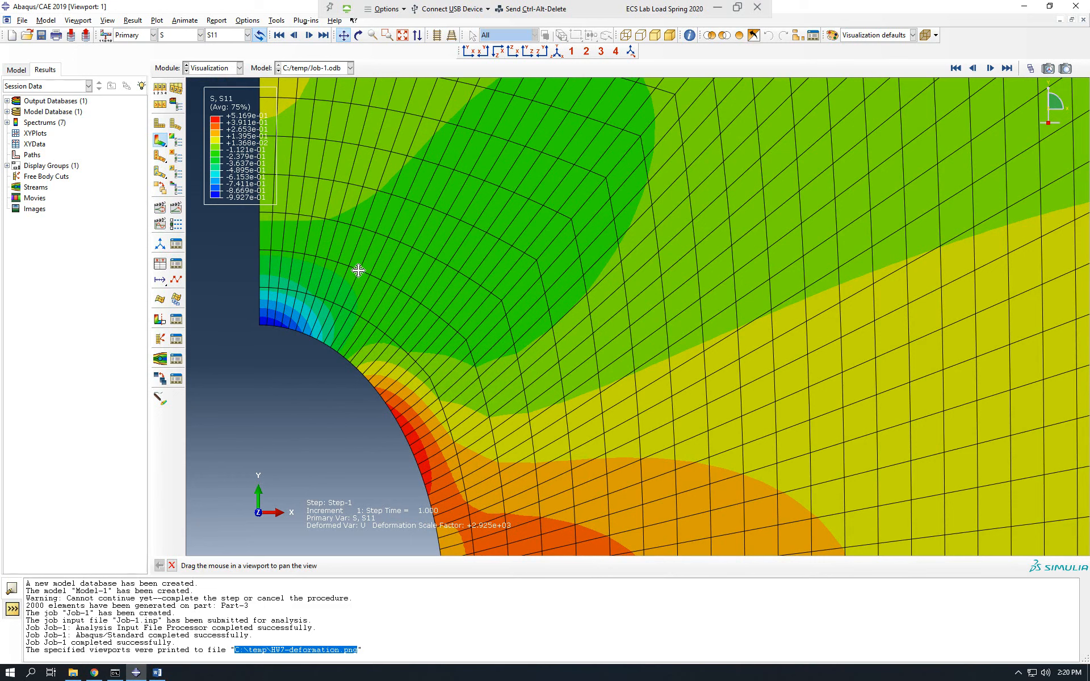
pyautogui.scroll(-1, 230, 236)
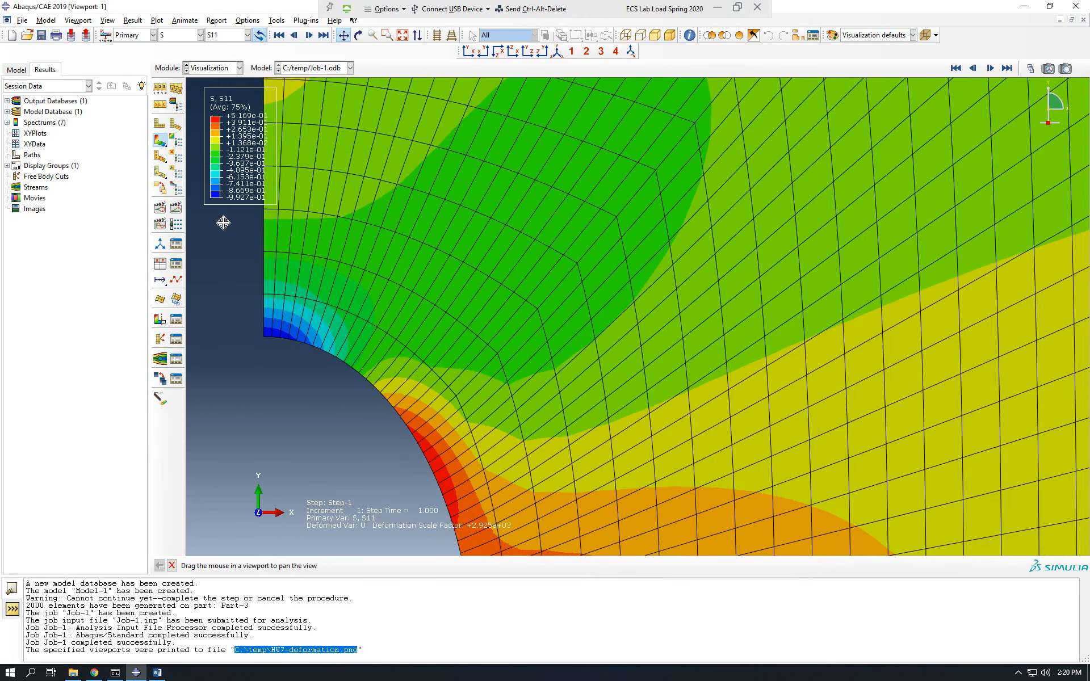
pyautogui.scroll(-3, 223, 223)
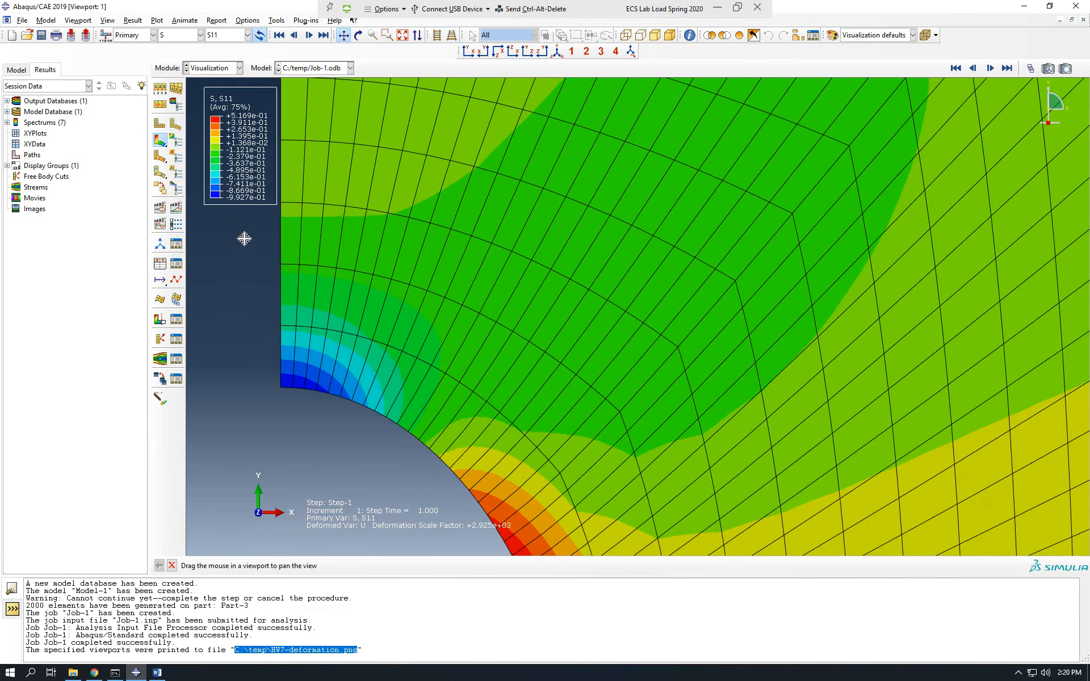
pyautogui.scroll(4, 244, 238)
pyautogui.scroll(2, 240, 224)
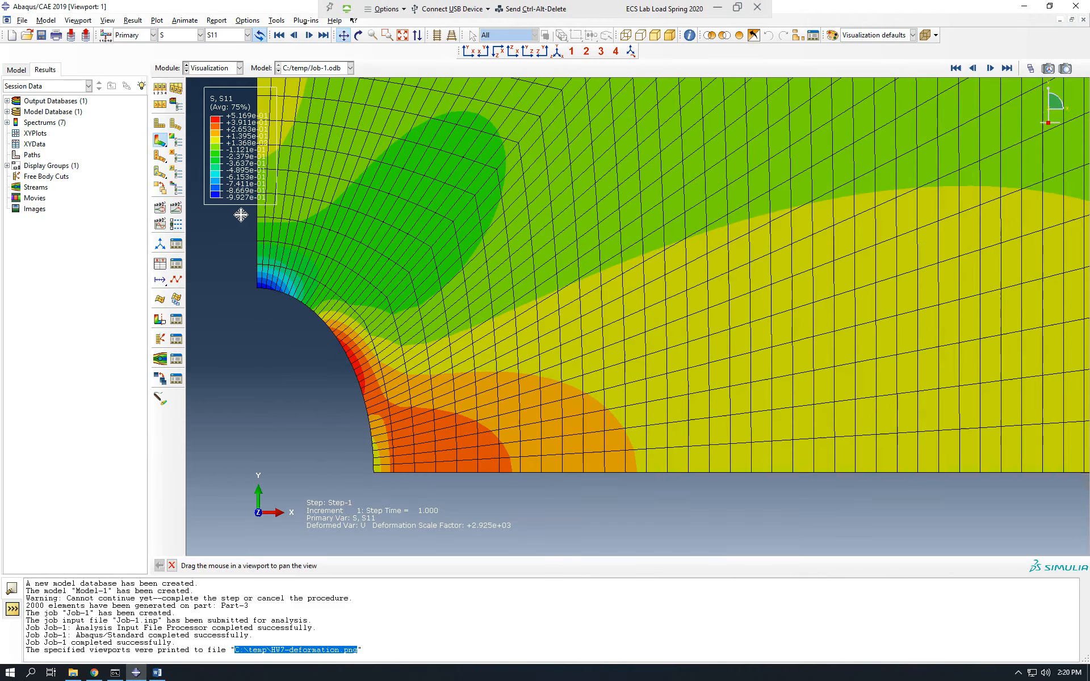
pyautogui.scroll(1, 244, 101)
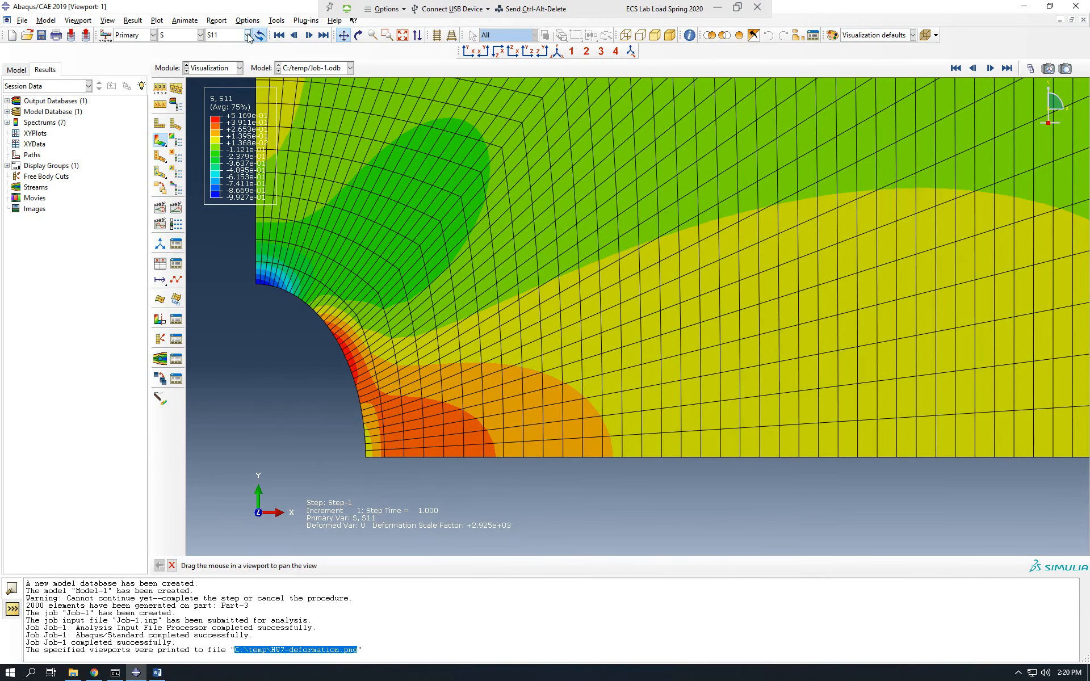
# Switch the contour plot to stress component S22 and examine its distribution around the hole and over the whole plate.
pyautogui.click(248, 35)
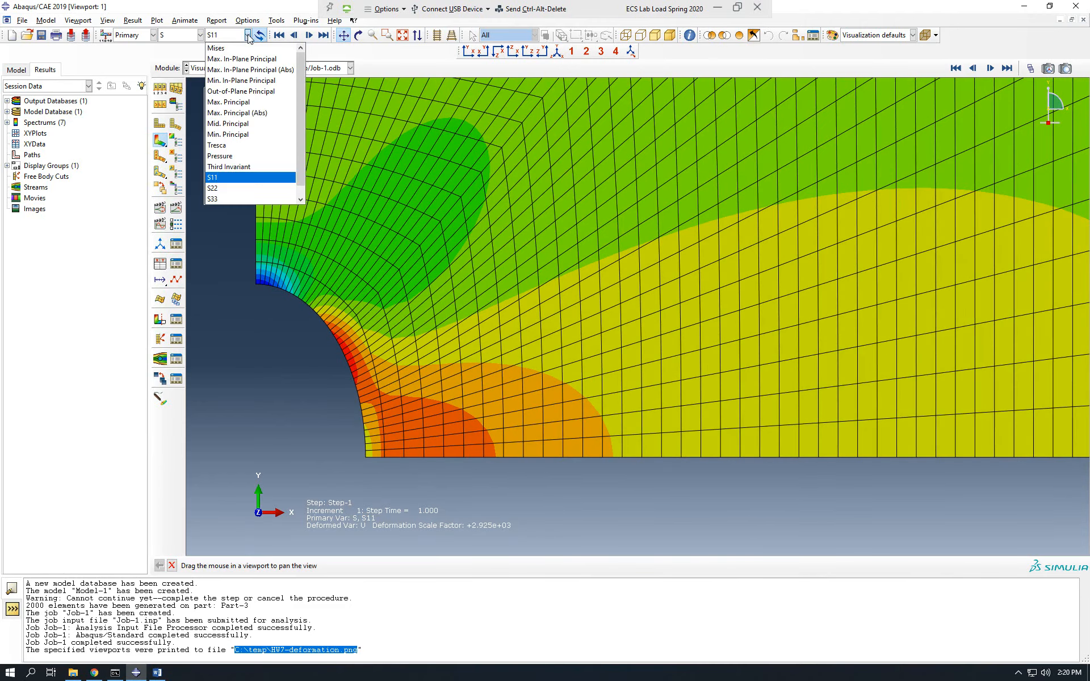
pyautogui.click(227, 190)
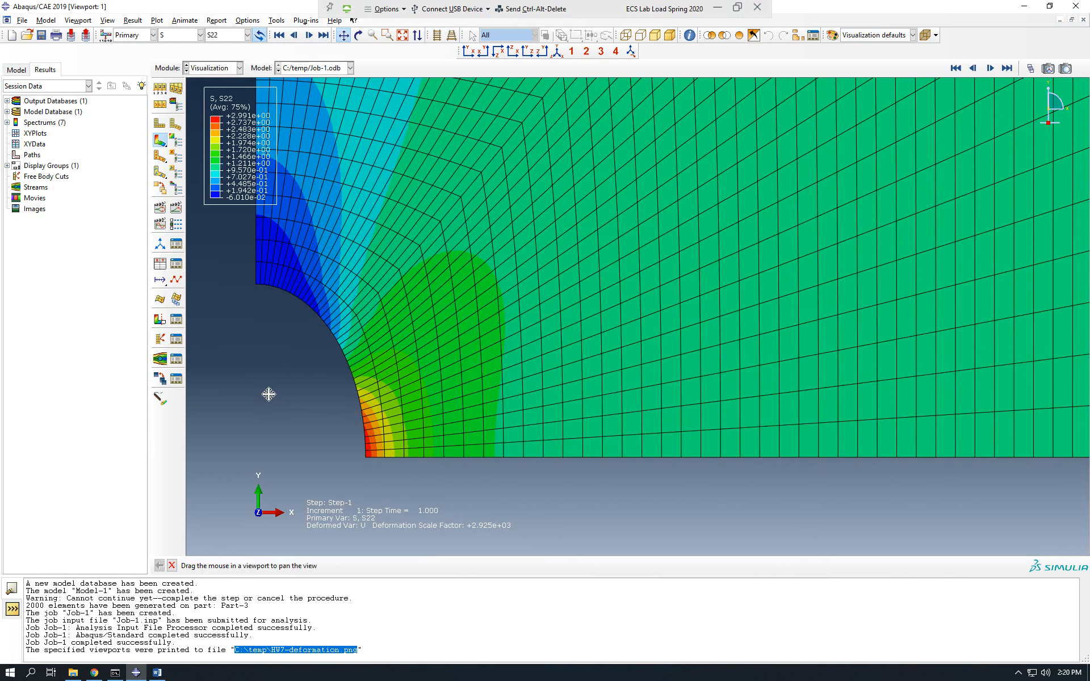
pyautogui.scroll(1, 245, 297)
pyautogui.scroll(1, 245, 298)
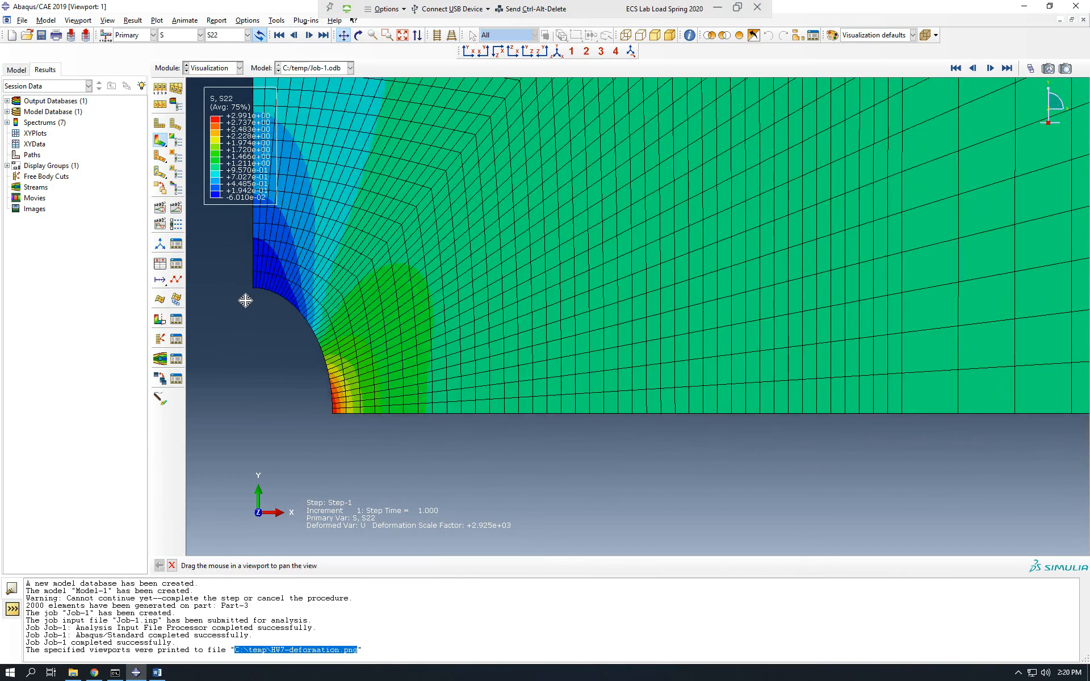
pyautogui.scroll(3, 245, 301)
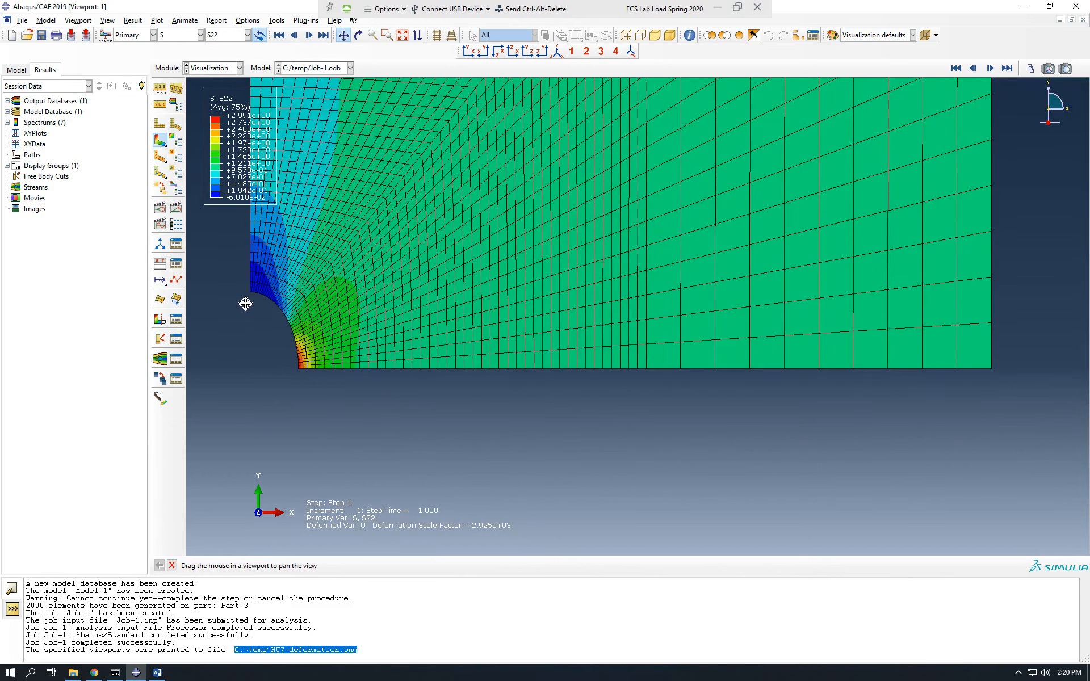
pyautogui.scroll(-2, 250, 303)
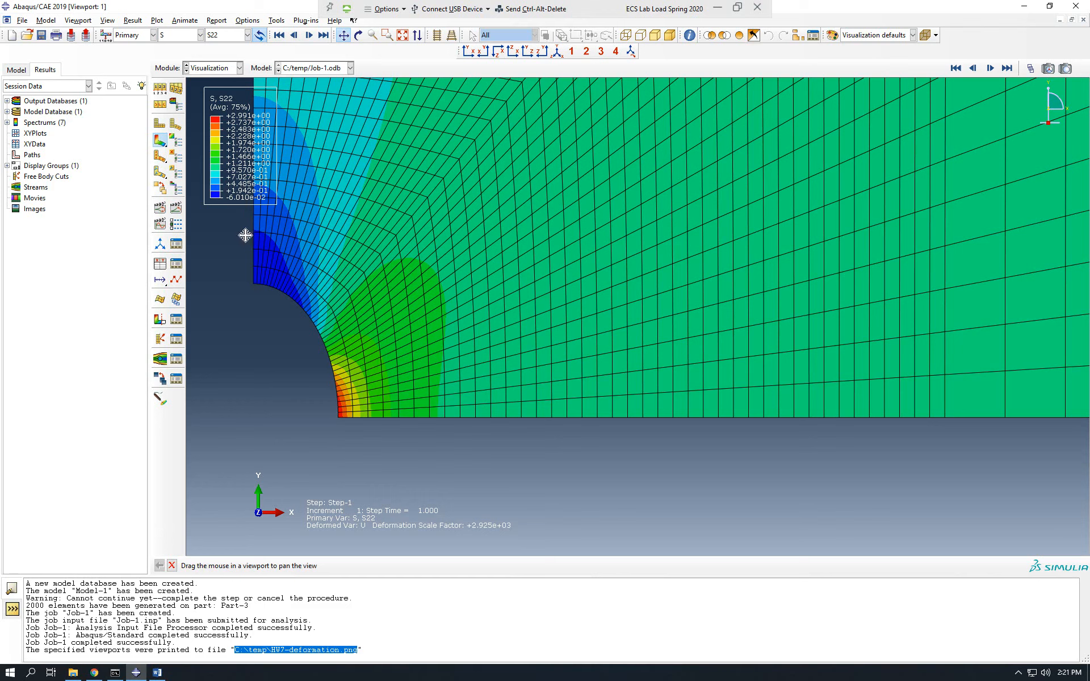
pyautogui.moveTo(321, 420); pyautogui.dragTo(331, 419)
pyautogui.scroll(4, 332, 419)
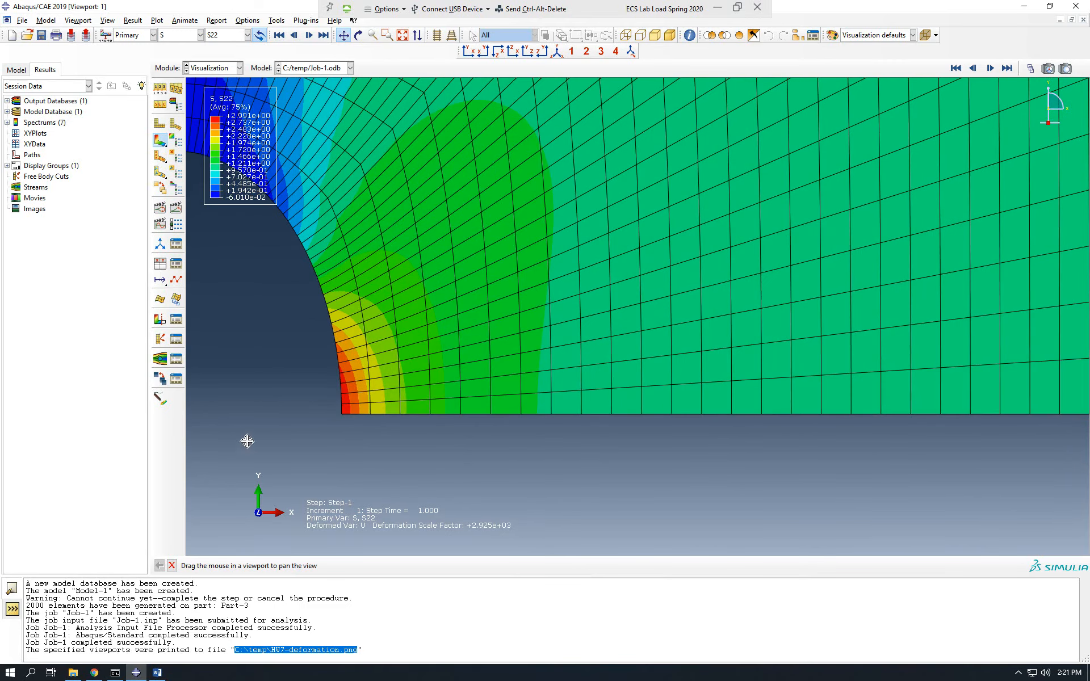
pyautogui.scroll(-2, 247, 443)
pyautogui.scroll(-1, 250, 445)
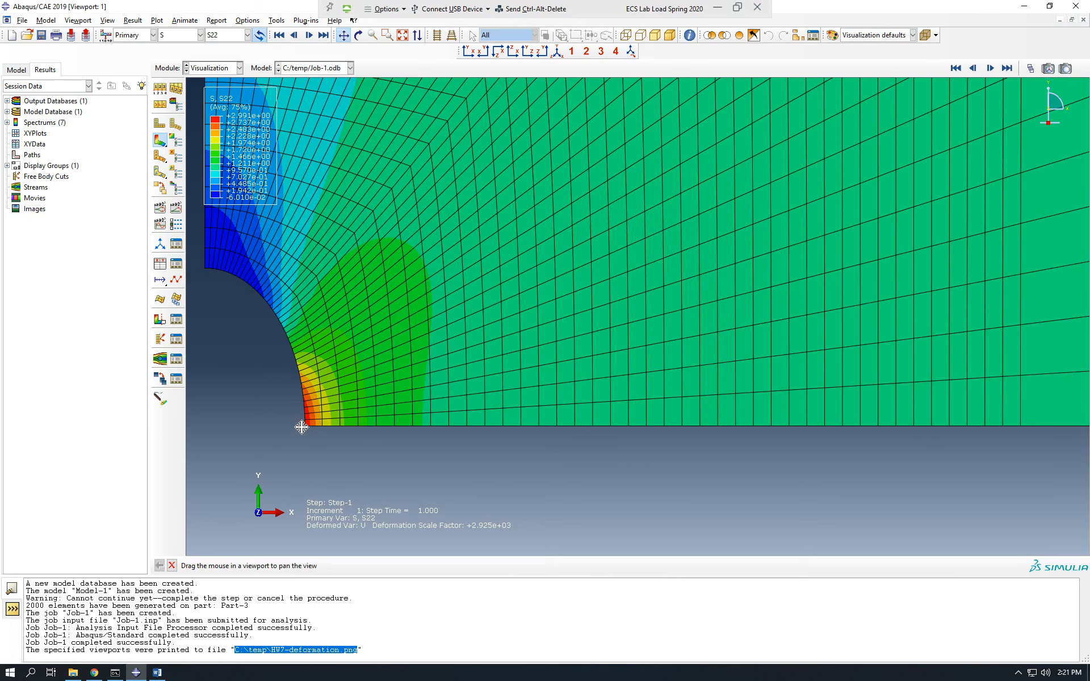
pyautogui.scroll(-5, 301, 426)
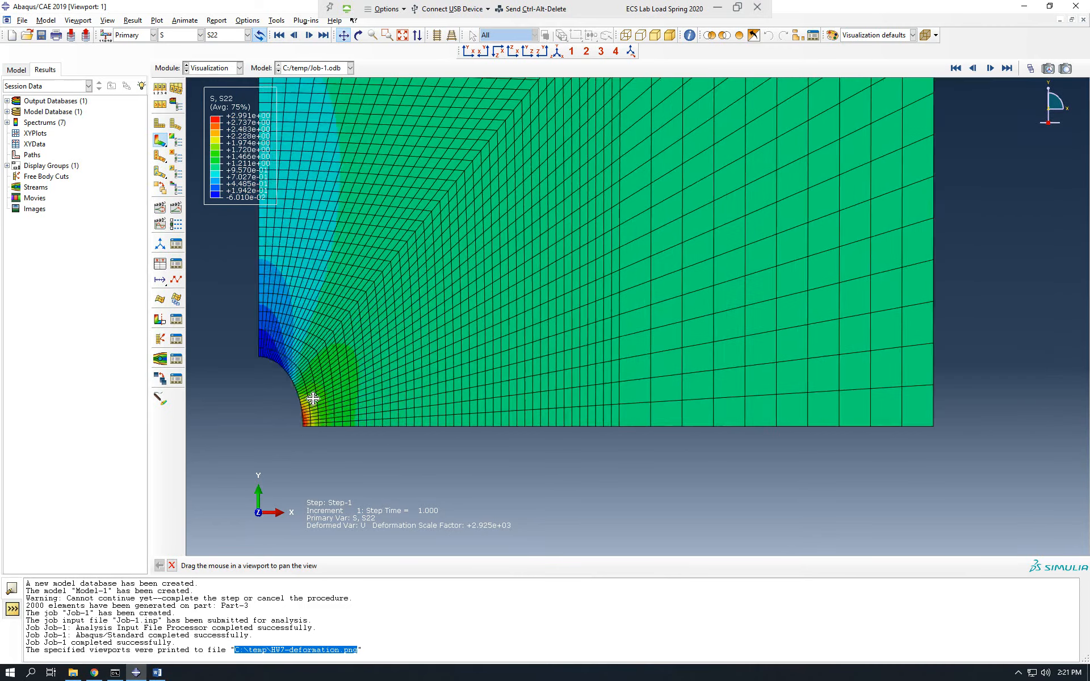
pyautogui.scroll(-3, 313, 399)
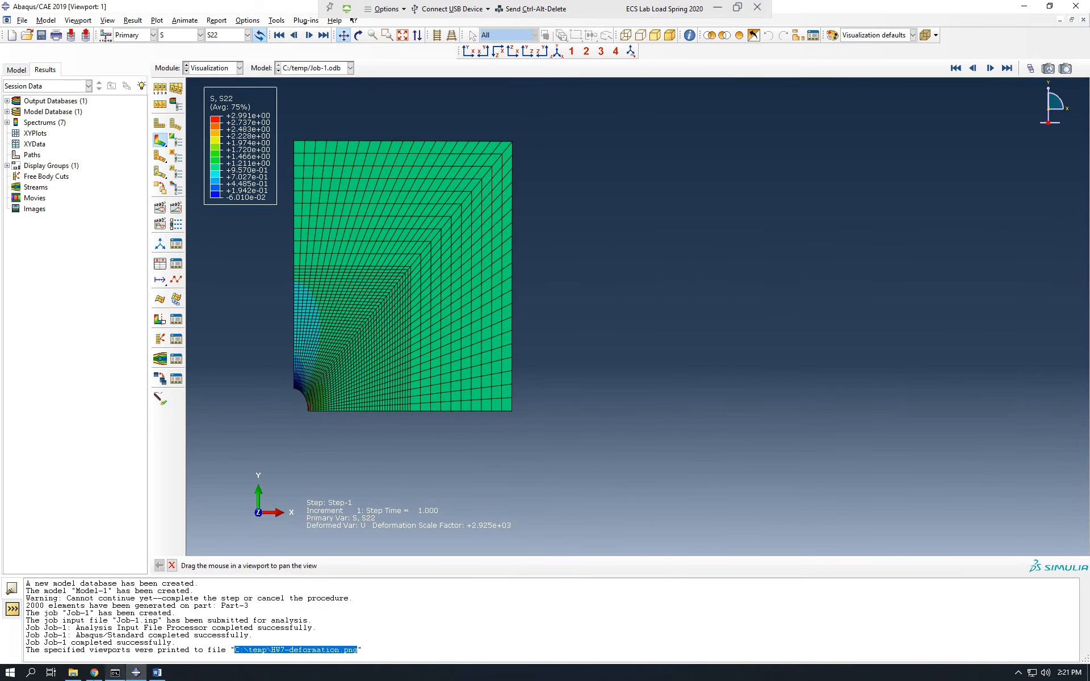
# Switch to HW07.pdf in Chrome, reread part (b) on plotting normal stresses along lines AB and CD, and return to Abaqus.
pyautogui.click(94, 673)
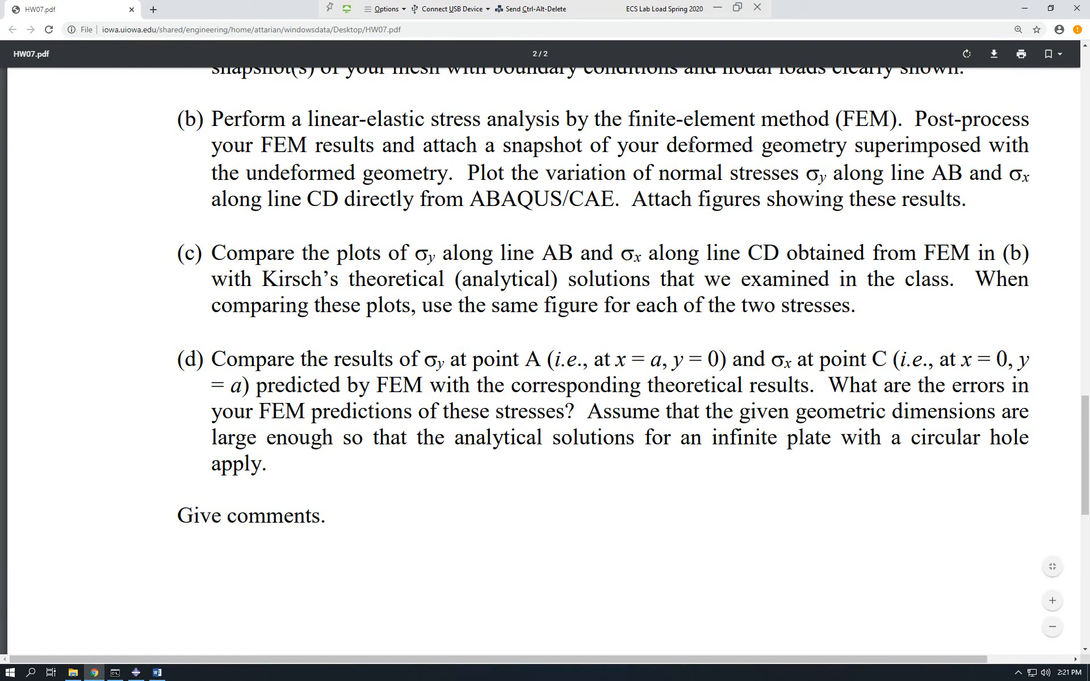
pyautogui.moveTo(689, 147); pyautogui.dragTo(1006, 152)
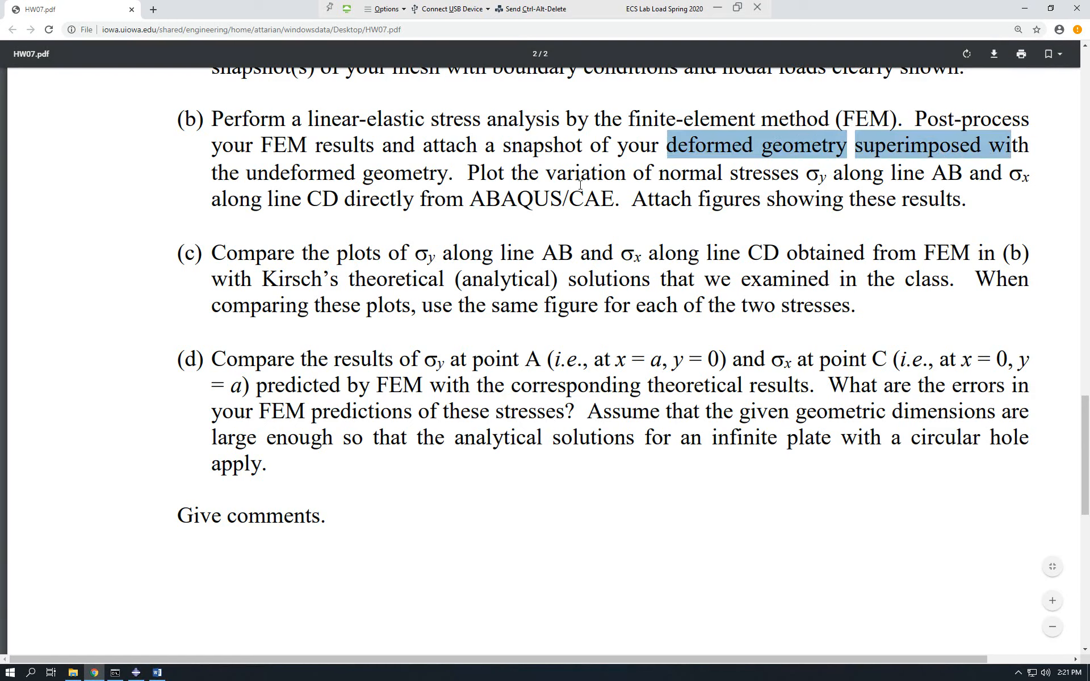
pyautogui.moveTo(470, 172); pyautogui.dragTo(833, 174)
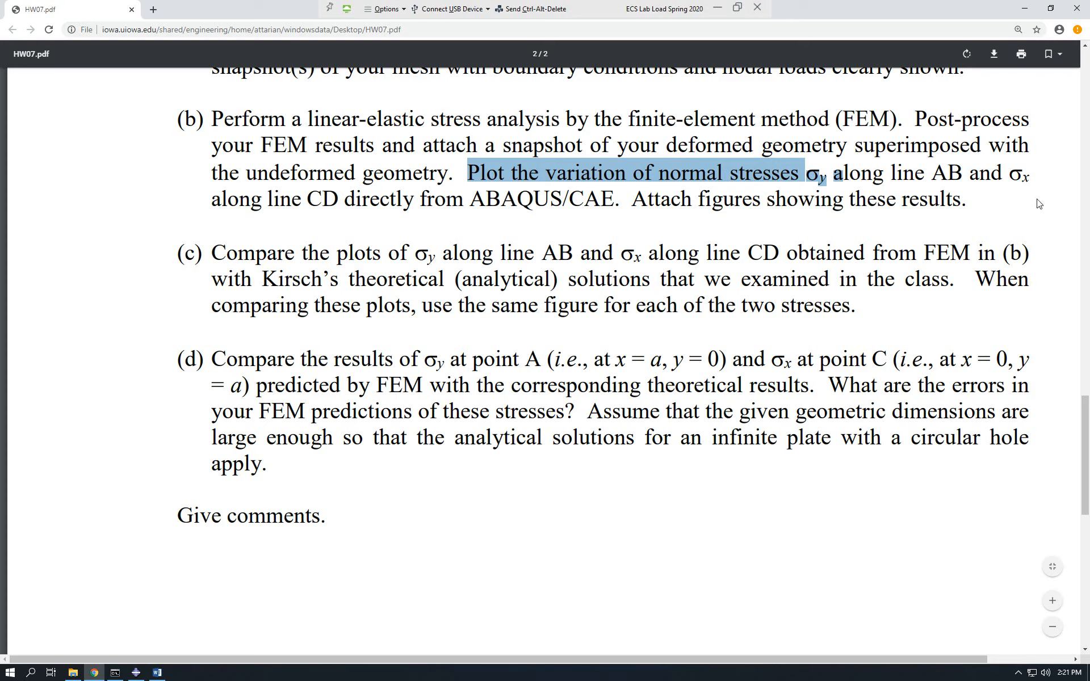
pyautogui.click(1026, 173)
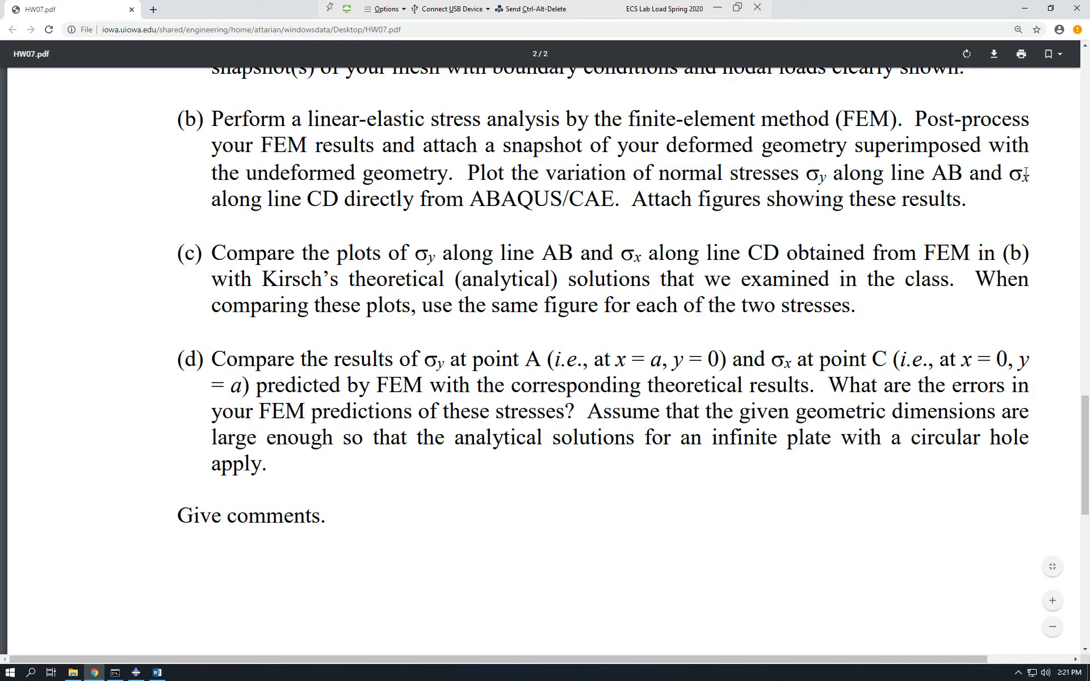
pyautogui.click(1024, 8)
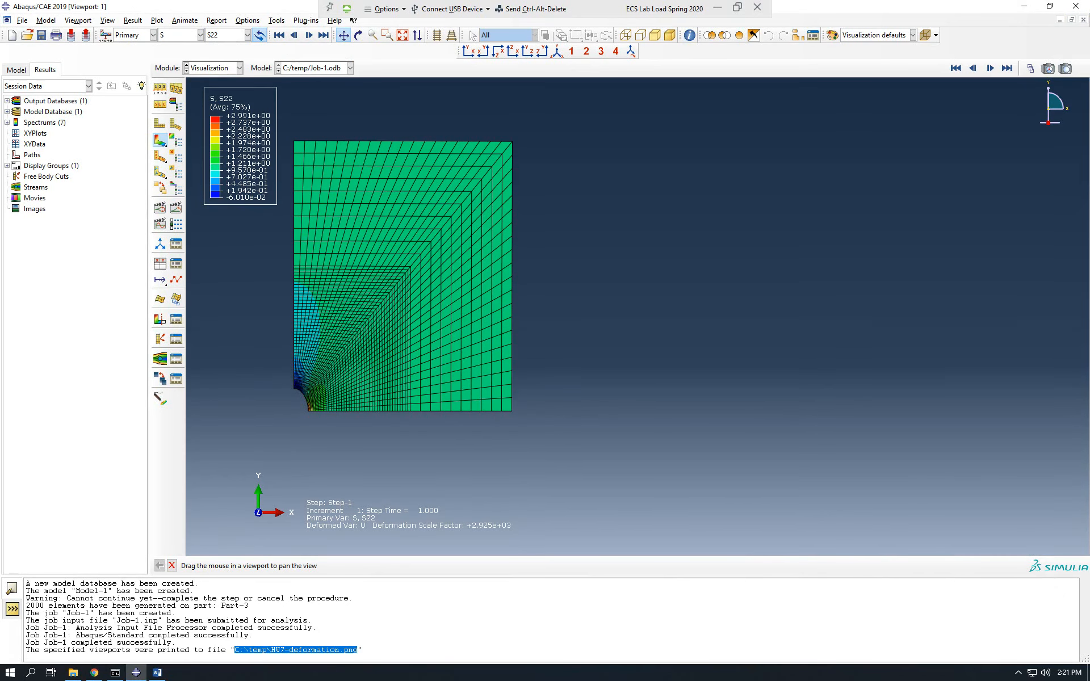
# Switch to the Word instructions, read the postprocessing steps on creating paths and plotting stress along them, and return to a maximized Abaqus window.
pyautogui.click(156, 673)
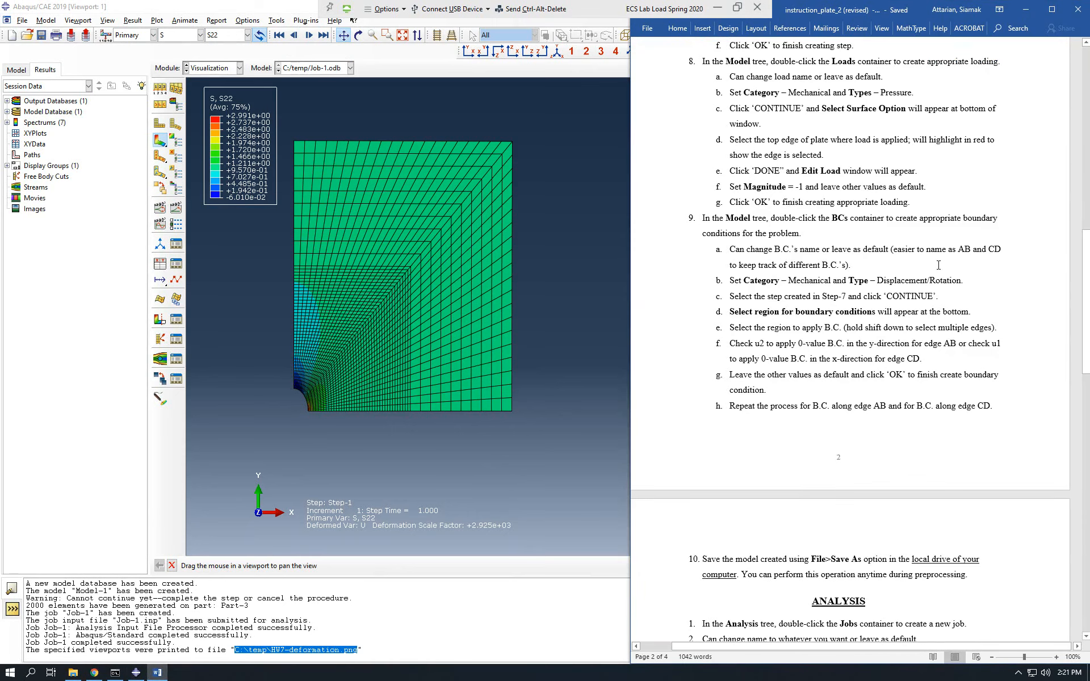
pyautogui.scroll(-5, 888, 255)
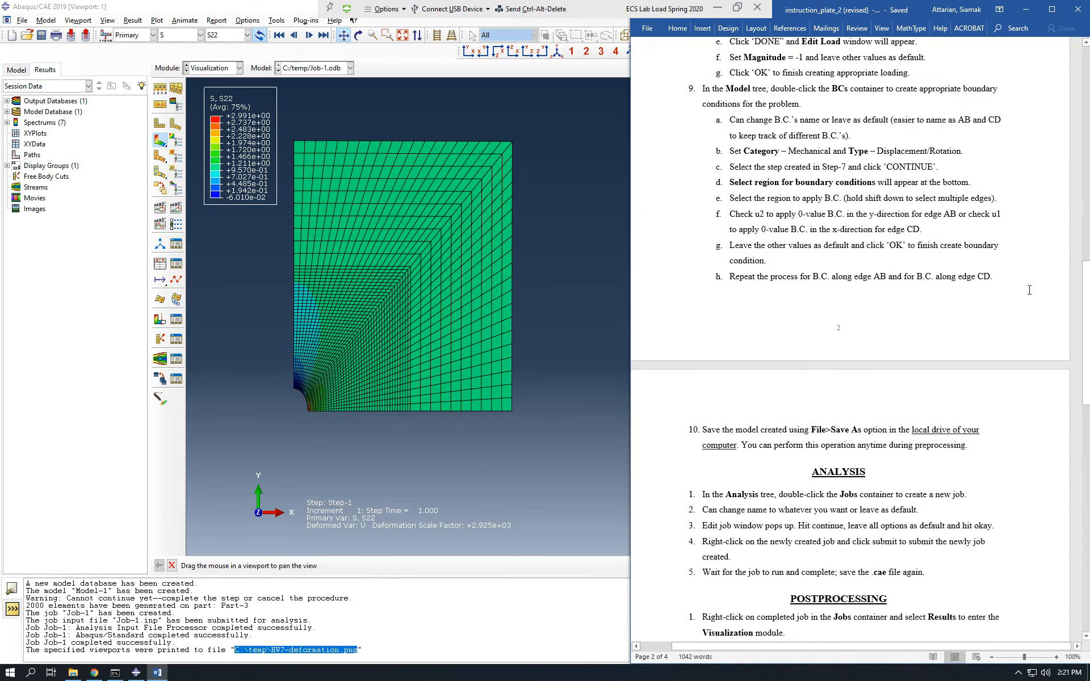
pyautogui.moveTo(1088, 363); pyautogui.dragTo(1078, 551)
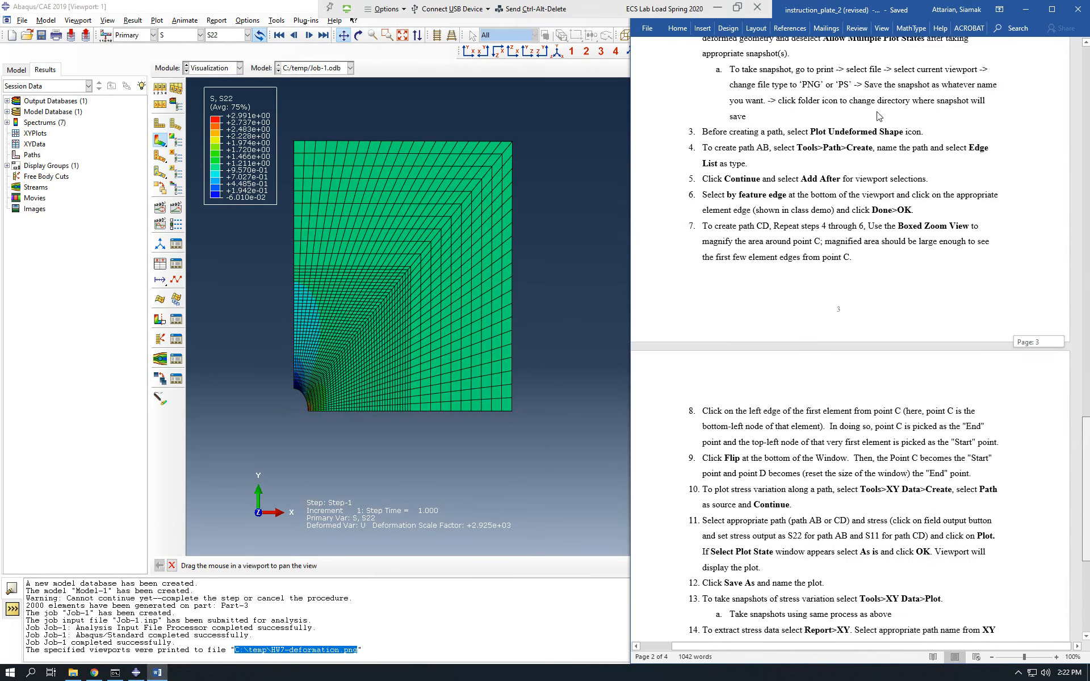
pyautogui.scroll(-5, 864, 457)
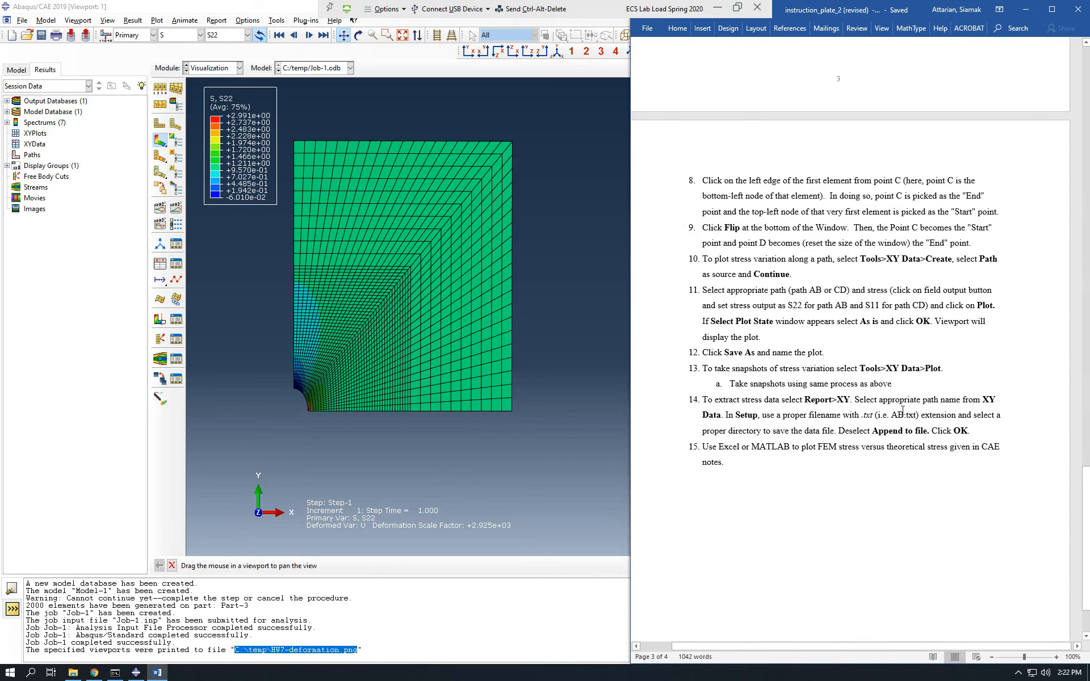
pyautogui.scroll(1, 903, 406)
pyautogui.scroll(4, 758, 303)
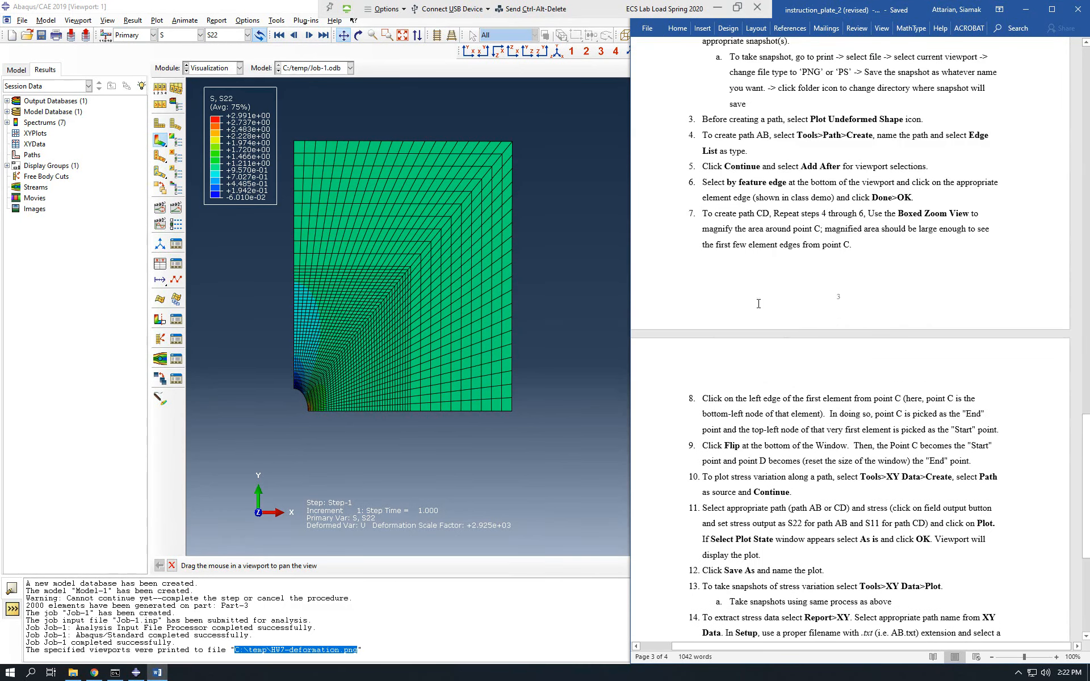
pyautogui.doubleClick(187, 6)
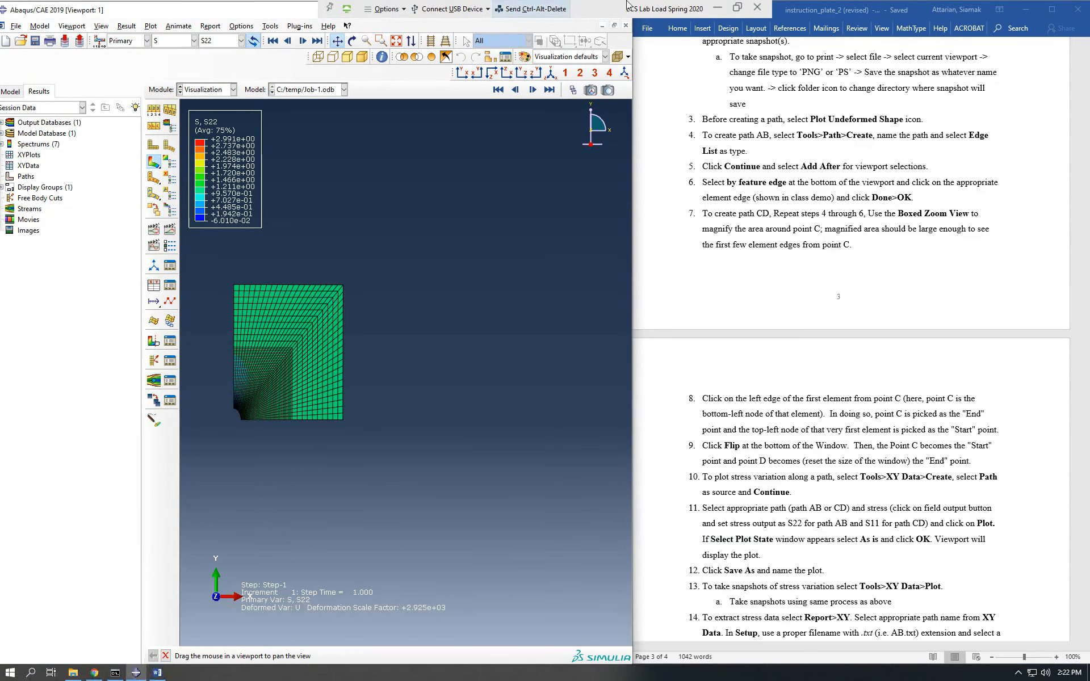
pyautogui.click(1025, 9)
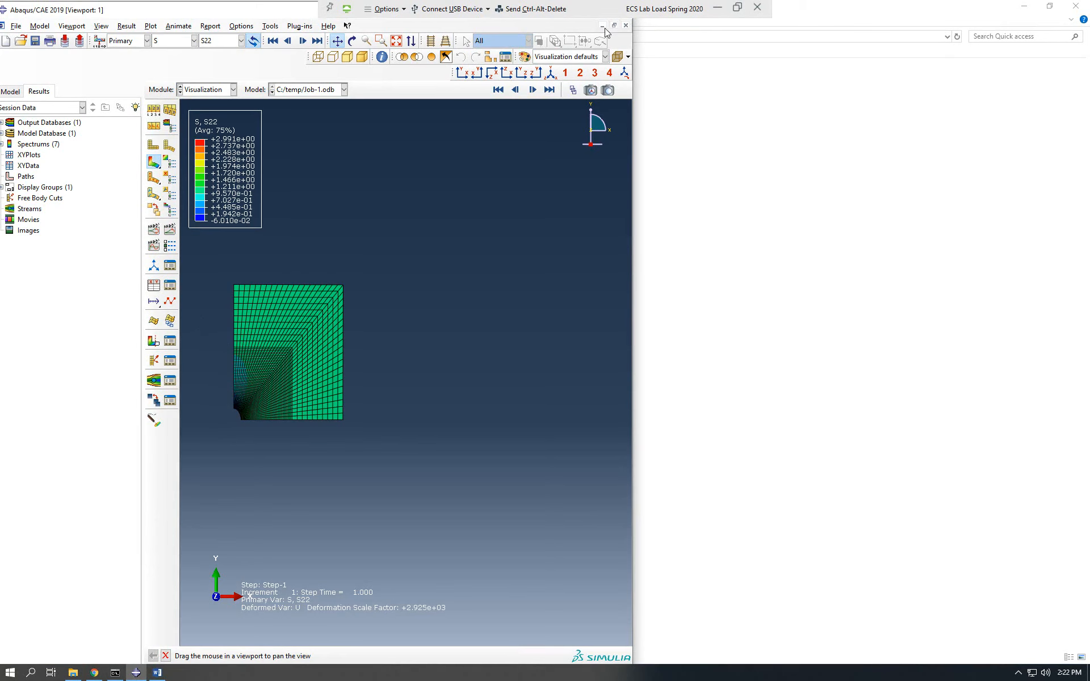
pyautogui.doubleClick(217, 10)
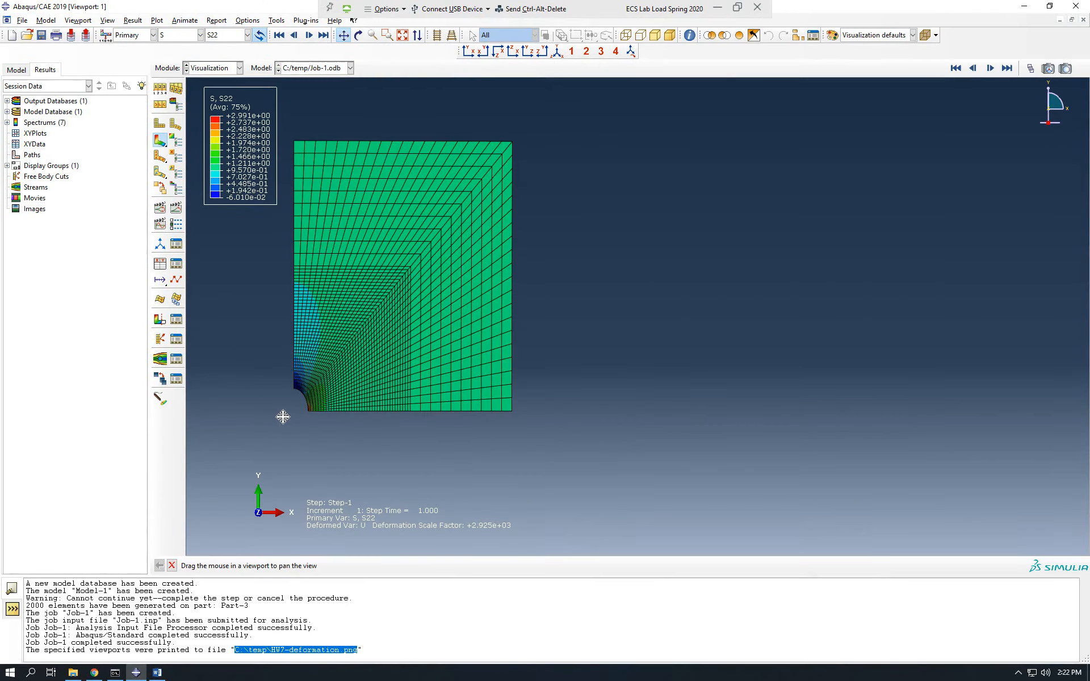
# Create a new path of type Edge list for line AB, keeping the default name.
pyautogui.scroll(5, 299, 415)
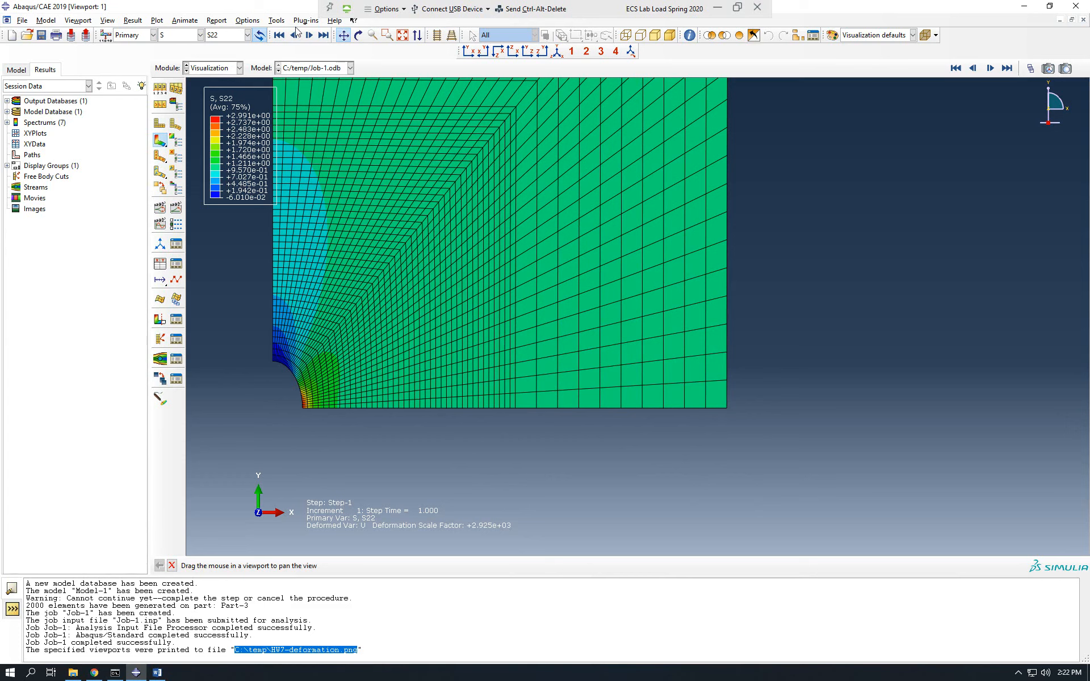
pyautogui.click(277, 20)
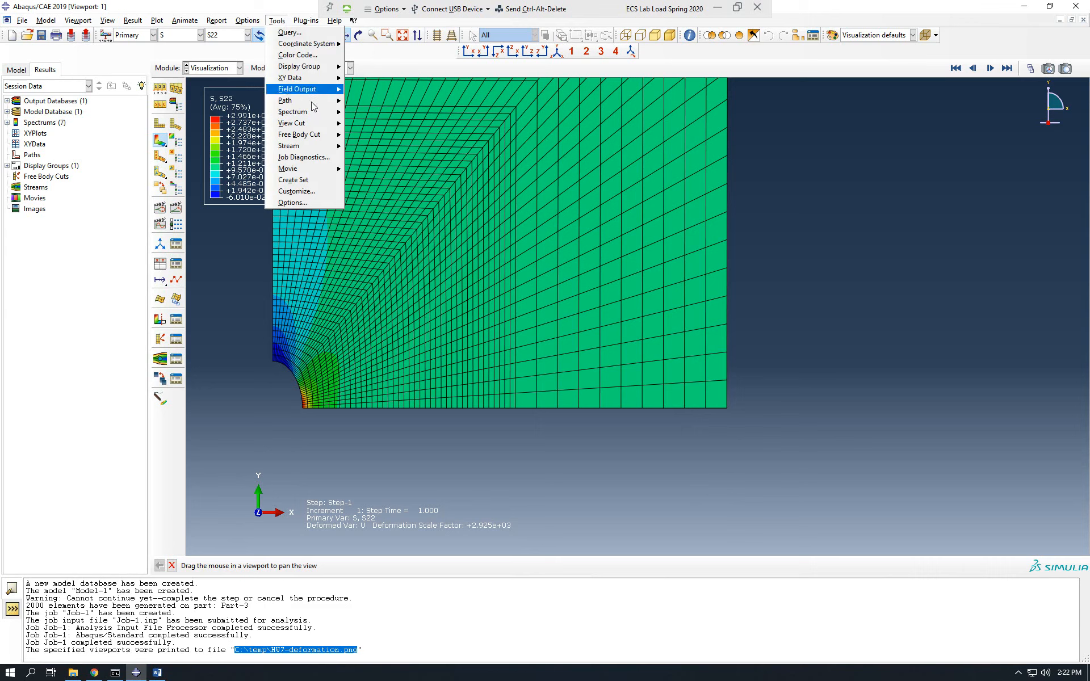
pyautogui.moveTo(325, 106)
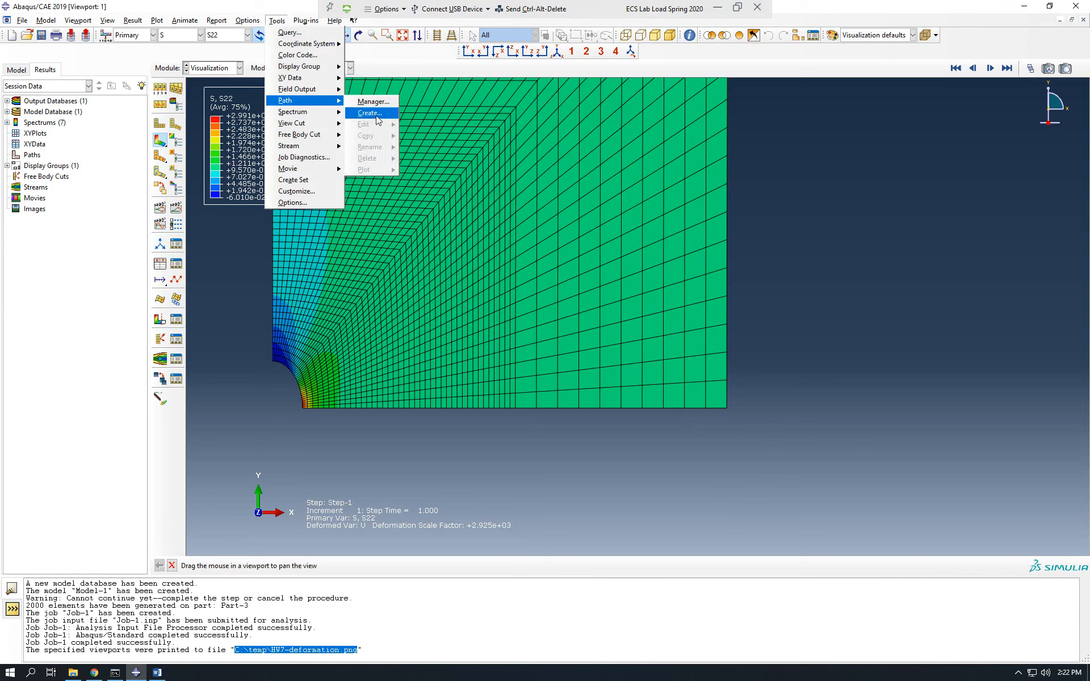
pyautogui.click(370, 113)
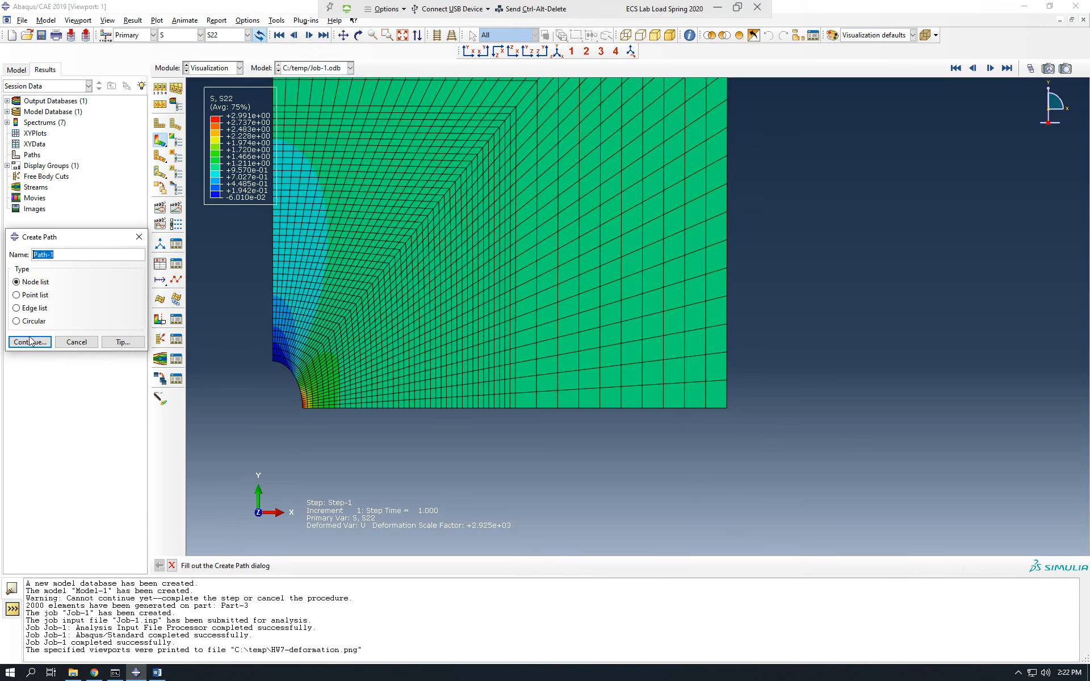
pyautogui.click(42, 312)
pyautogui.click(28, 342)
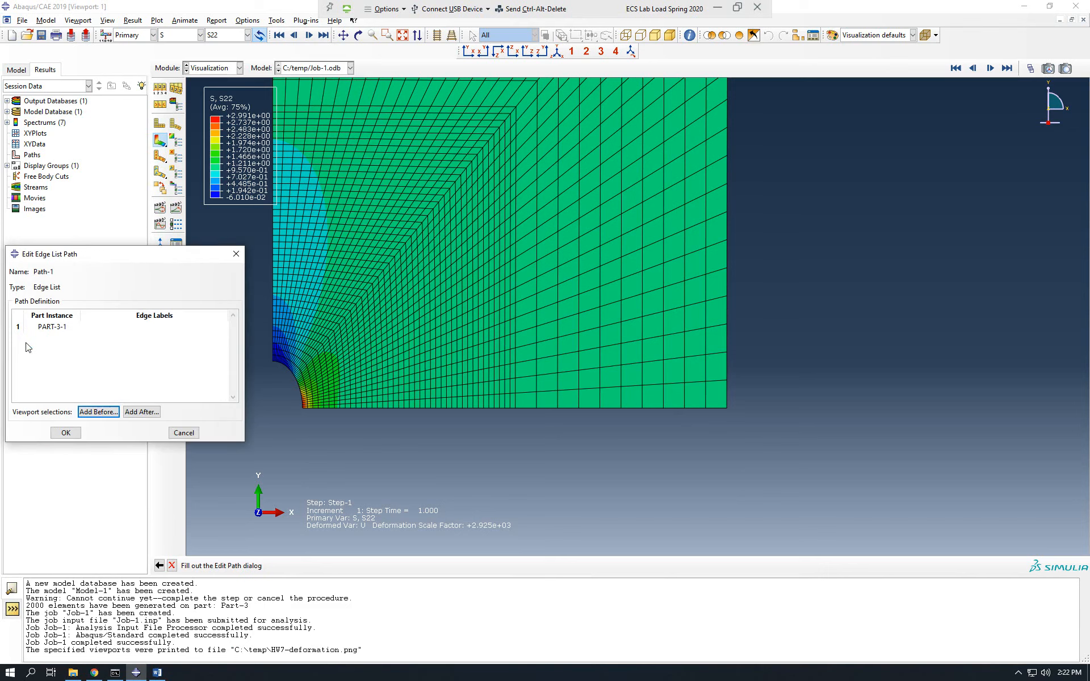
# Add the plate's entire lower edge after the current path entry, selecting by feature edge at the hole, and accept the path definition.
pyautogui.click(146, 414)
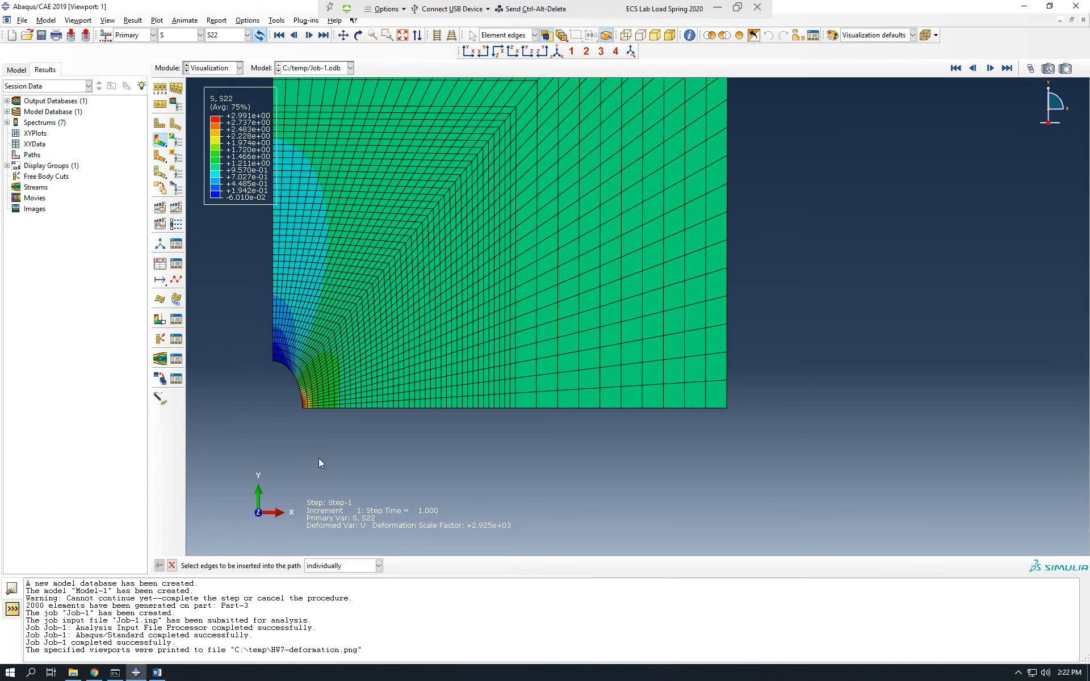
pyautogui.click(378, 566)
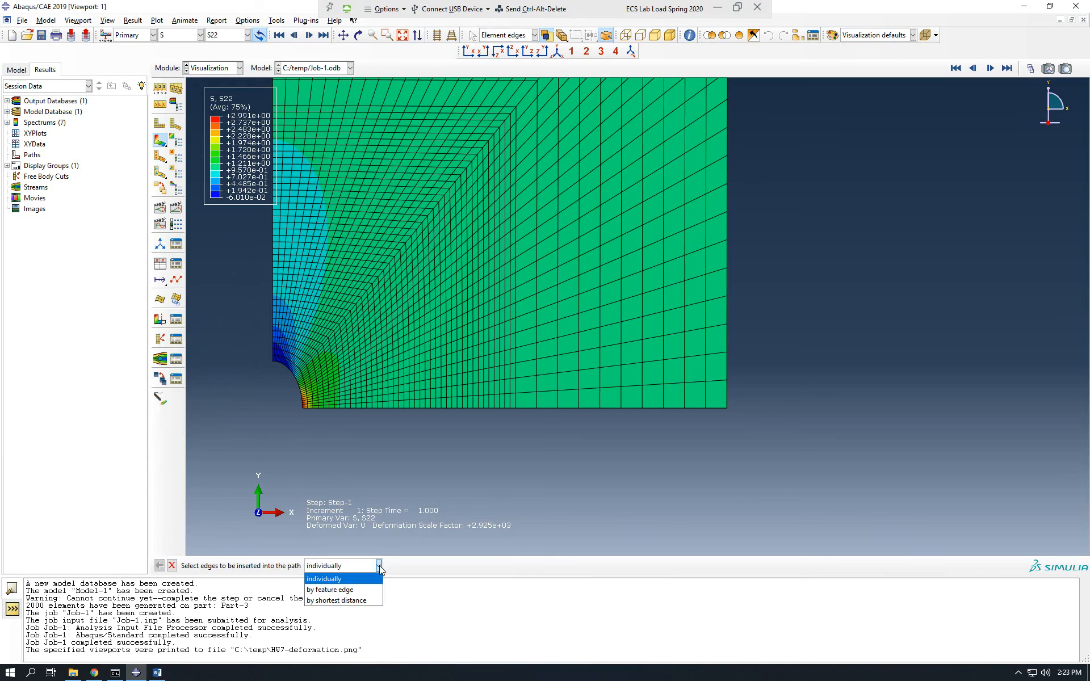
pyautogui.click(357, 591)
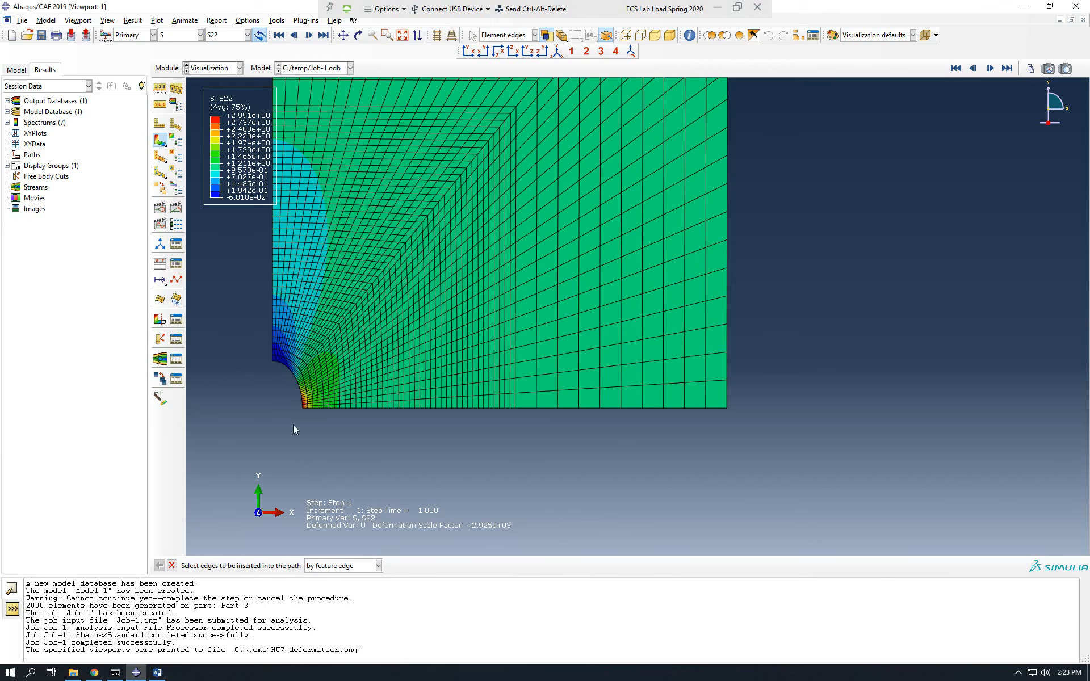
pyautogui.scroll(2, 301, 408)
pyautogui.scroll(4, 301, 400)
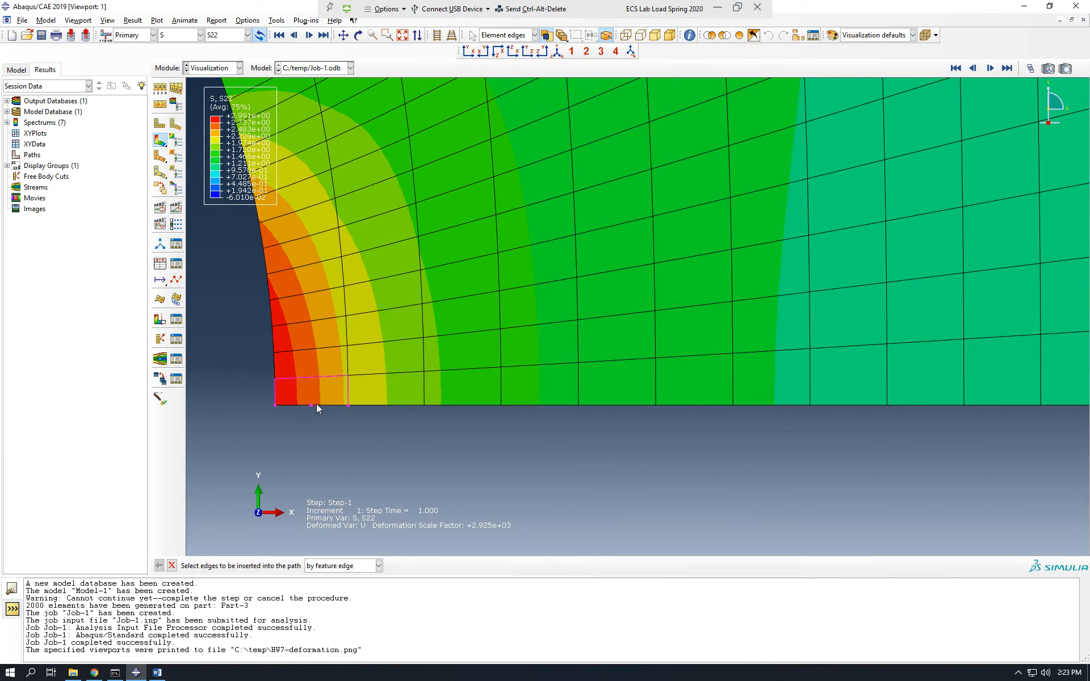
pyautogui.click(317, 406)
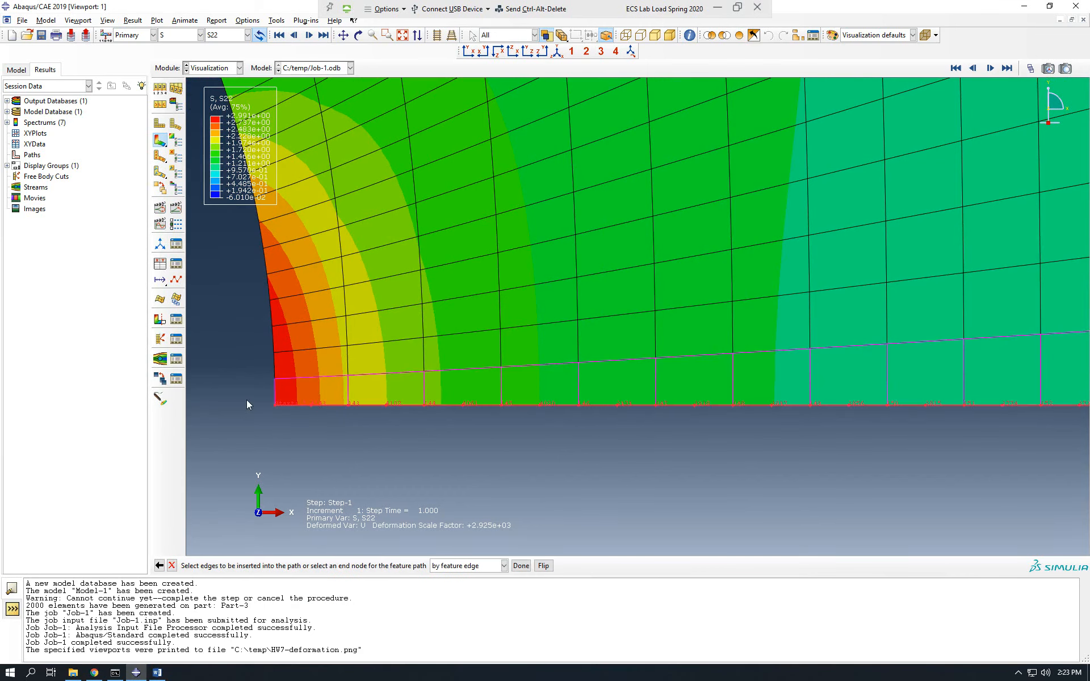
pyautogui.scroll(-2, 246, 398)
pyautogui.scroll(-5, 280, 444)
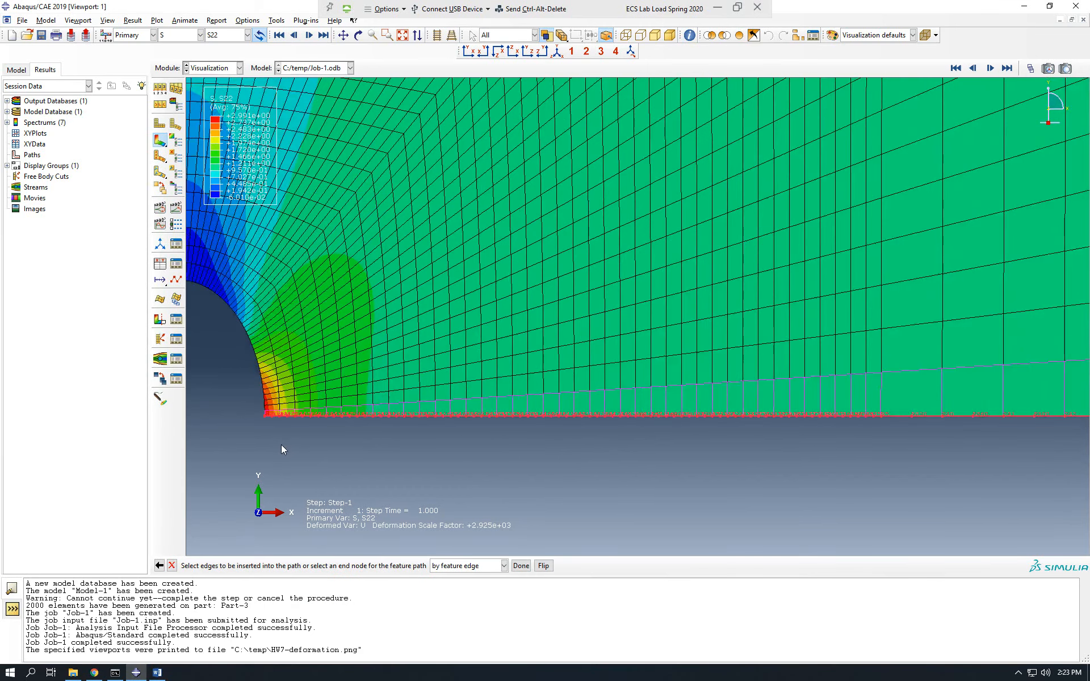
pyautogui.scroll(-5, 280, 445)
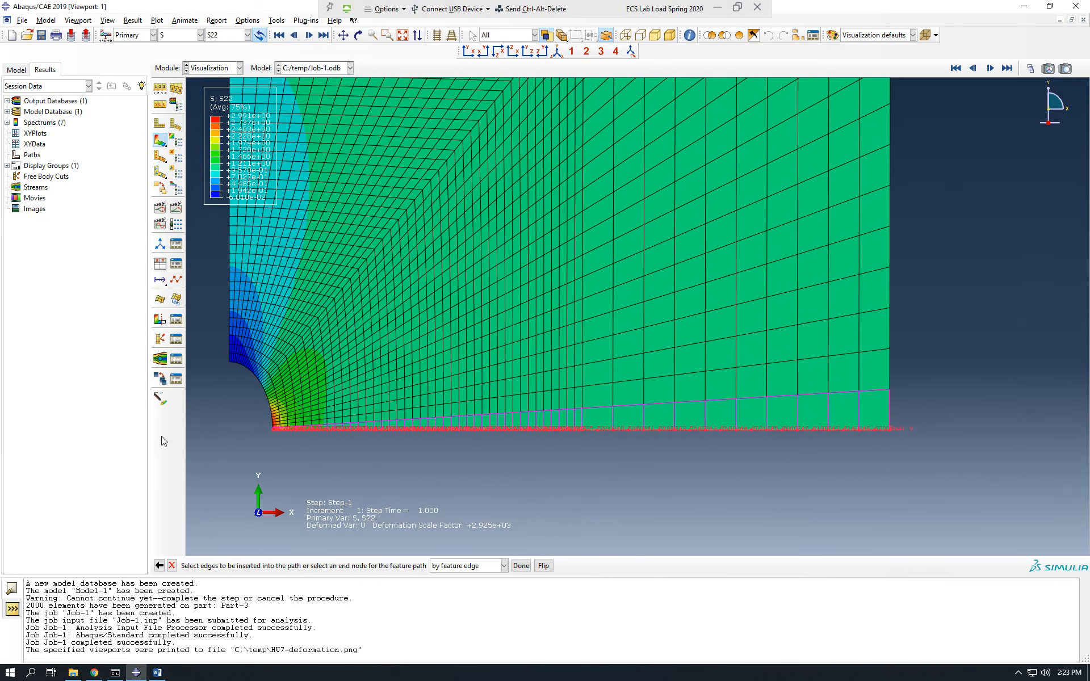
pyautogui.click(527, 570)
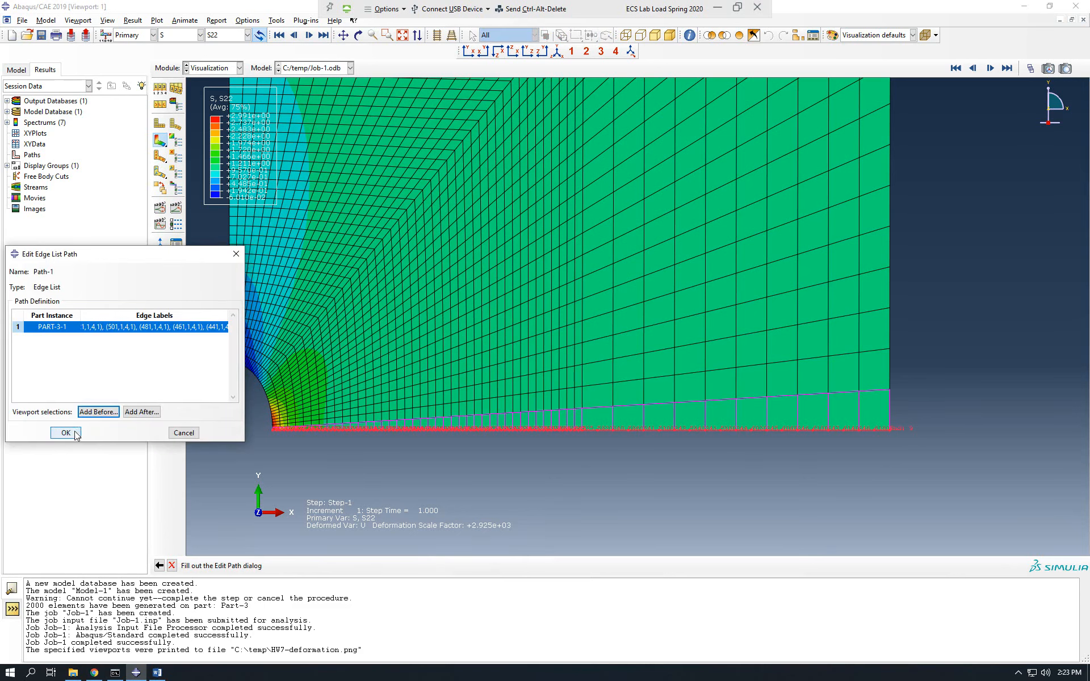
pyautogui.click(66, 433)
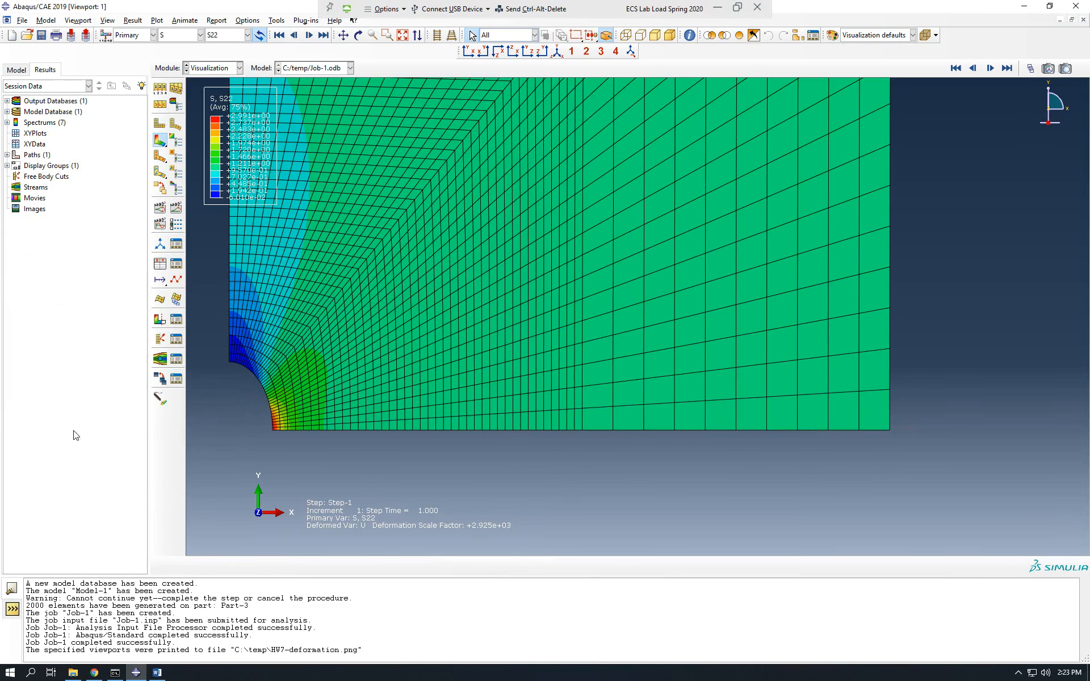
# Create a second path of type Edge list for line CD, keeping the default name.
pyautogui.scroll(-4, 815, 505)
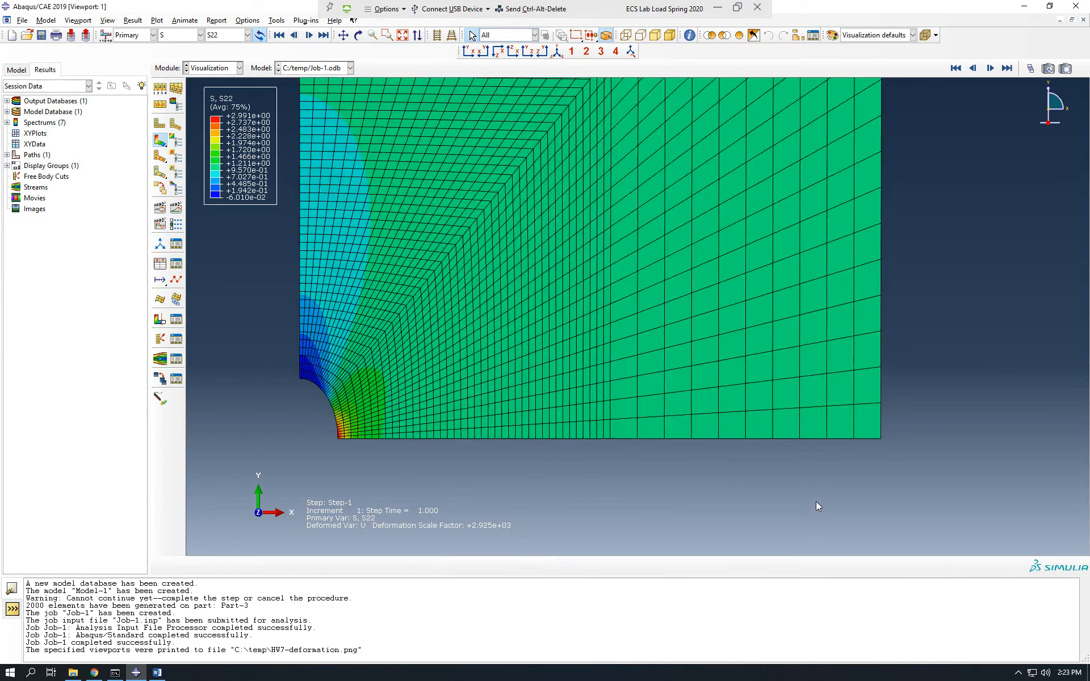
pyautogui.scroll(2, 718, 299)
pyautogui.scroll(-3, 645, 310)
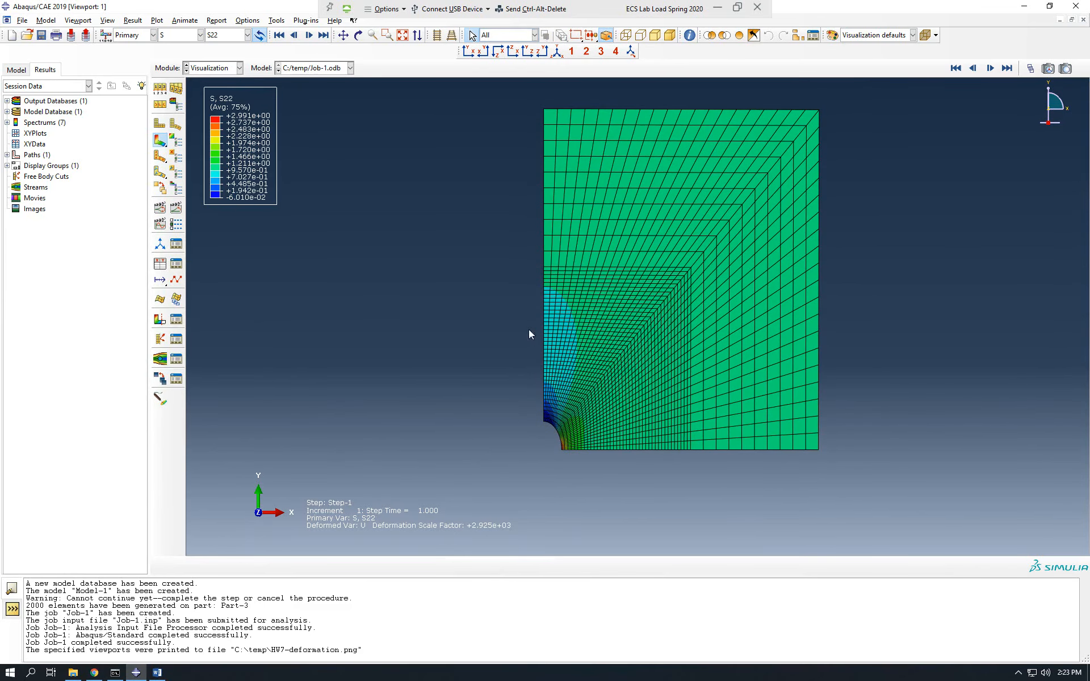
pyautogui.click(277, 22)
pyautogui.moveTo(312, 104)
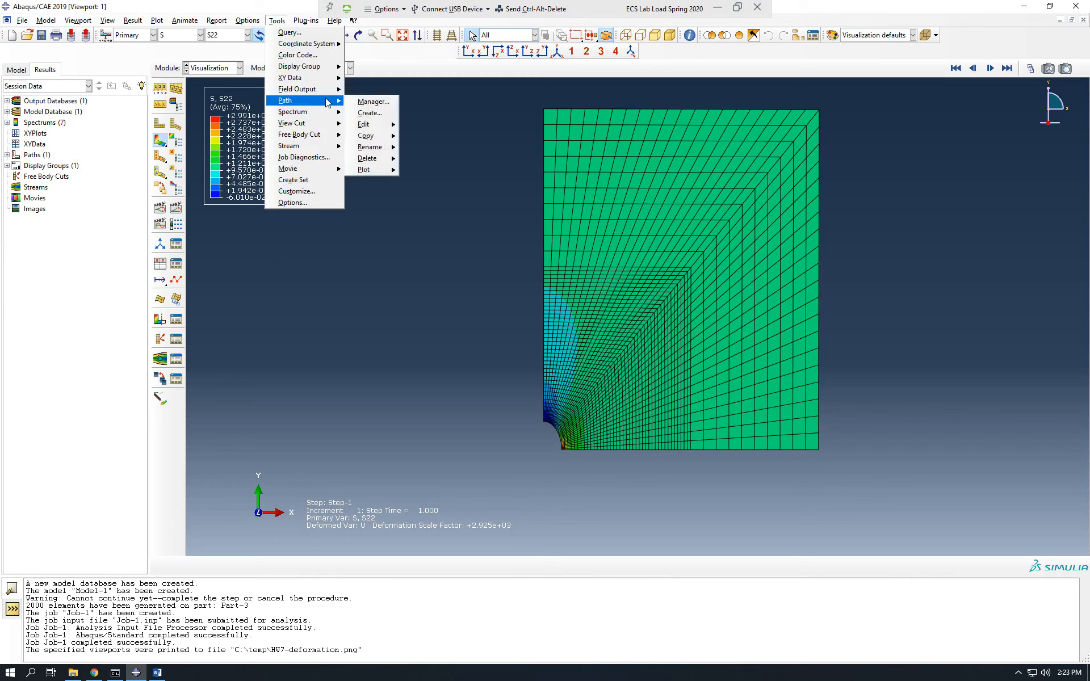
pyautogui.click(369, 113)
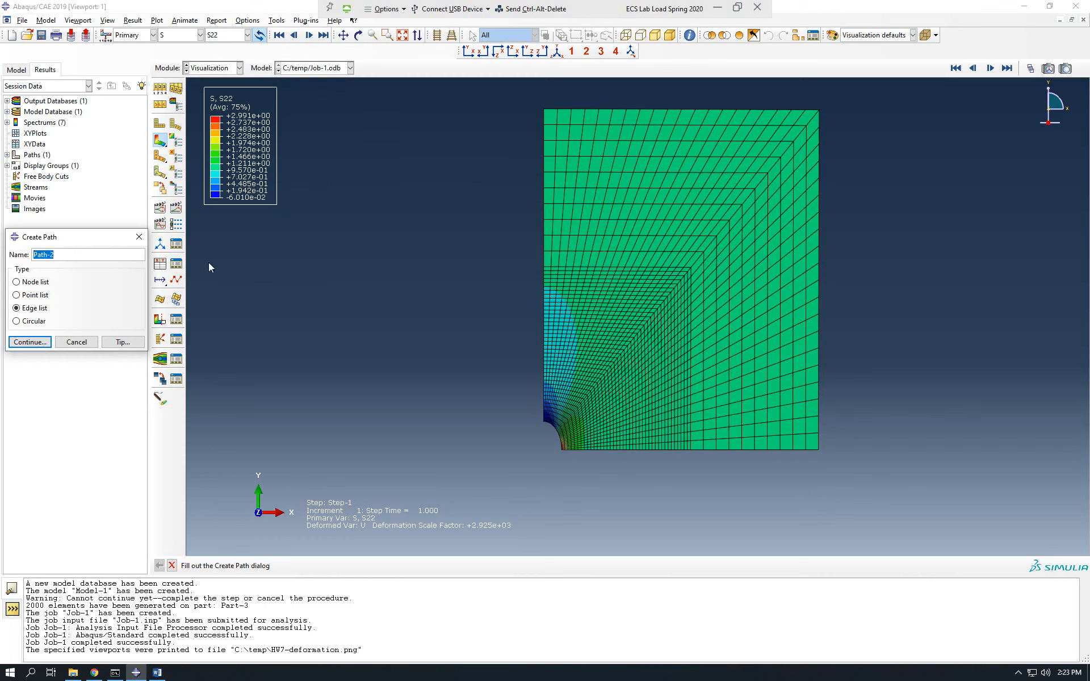
pyautogui.click(31, 342)
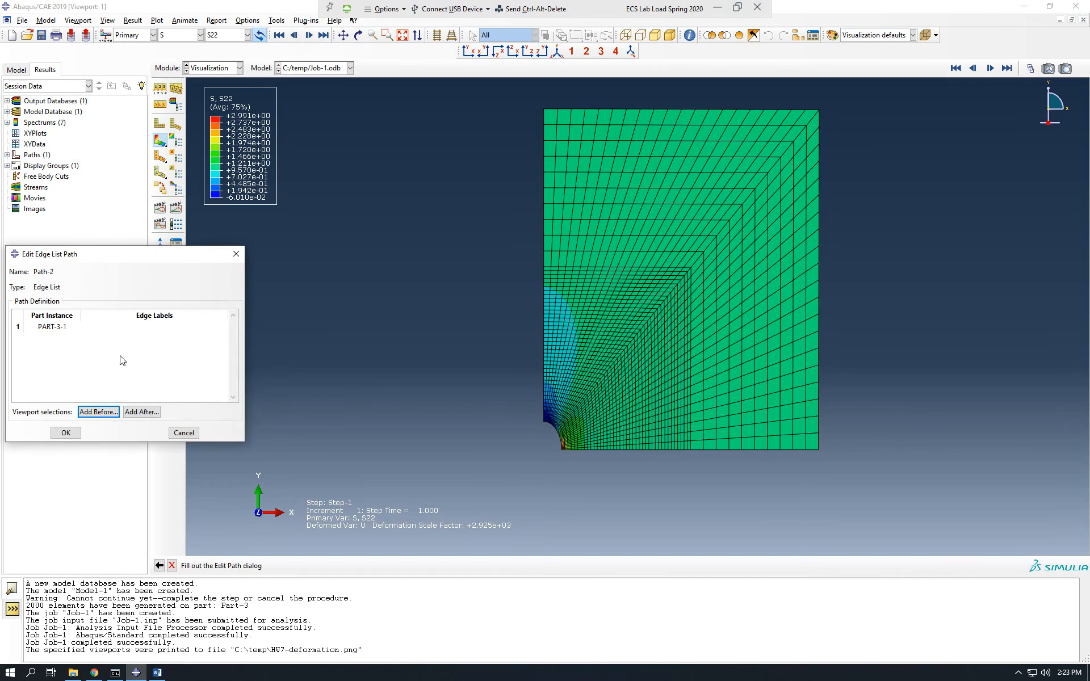
# Add the plate's entire vertical edge above the hole to the path by feature edge, flipped to start at the hole, and accept the definition.
pyautogui.click(141, 412)
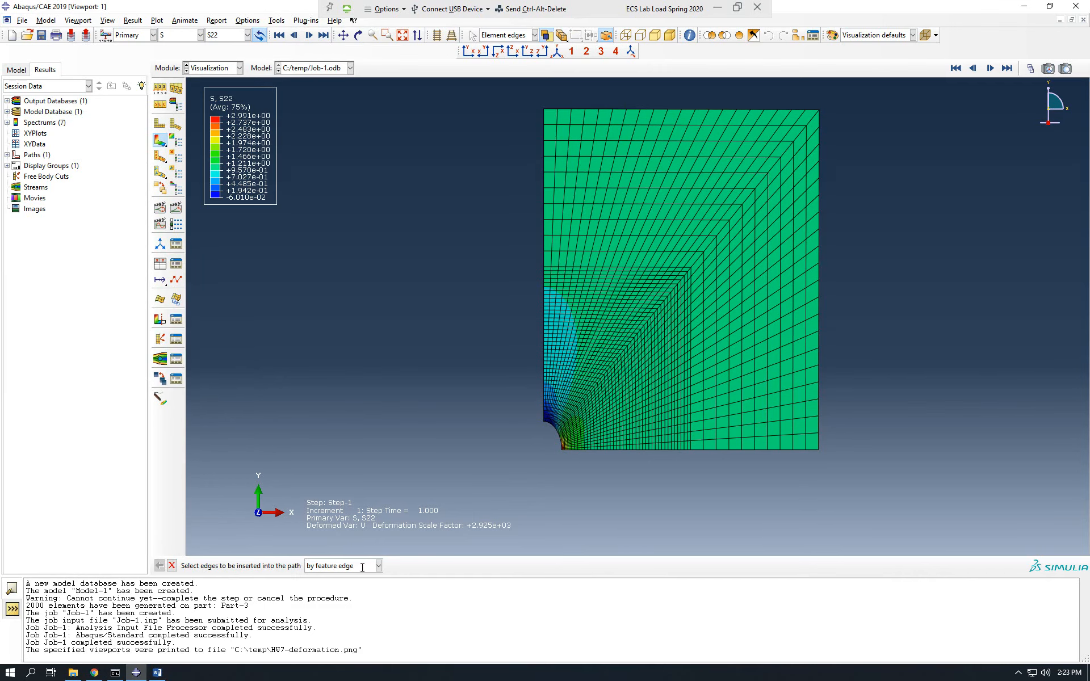
pyautogui.scroll(5, 545, 426)
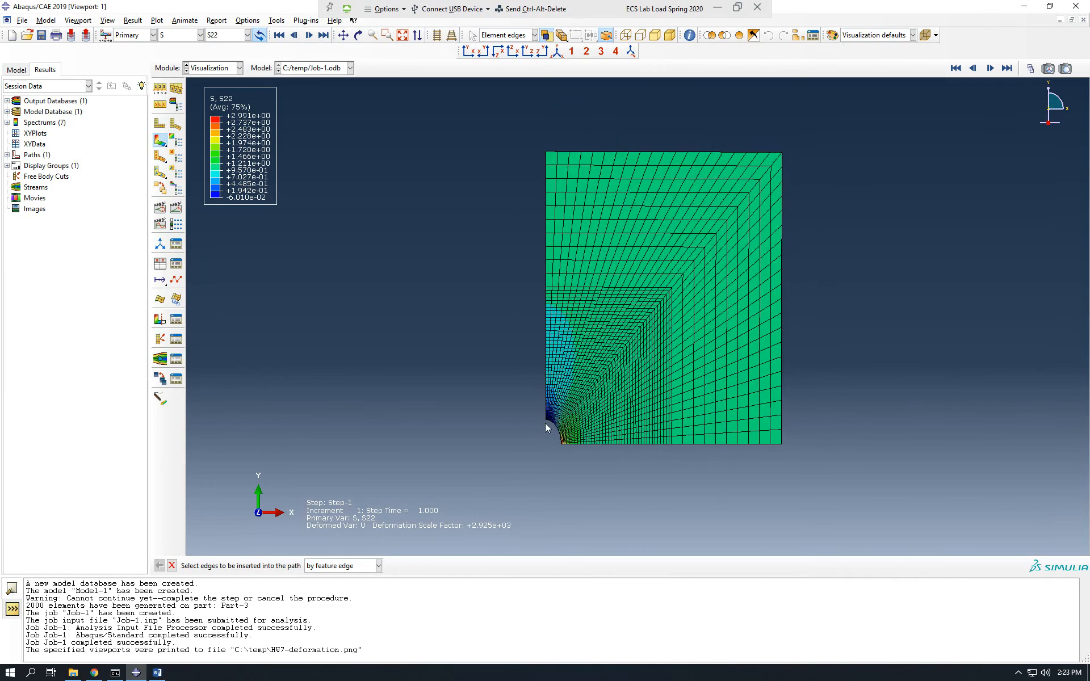
pyautogui.scroll(-5, 548, 419)
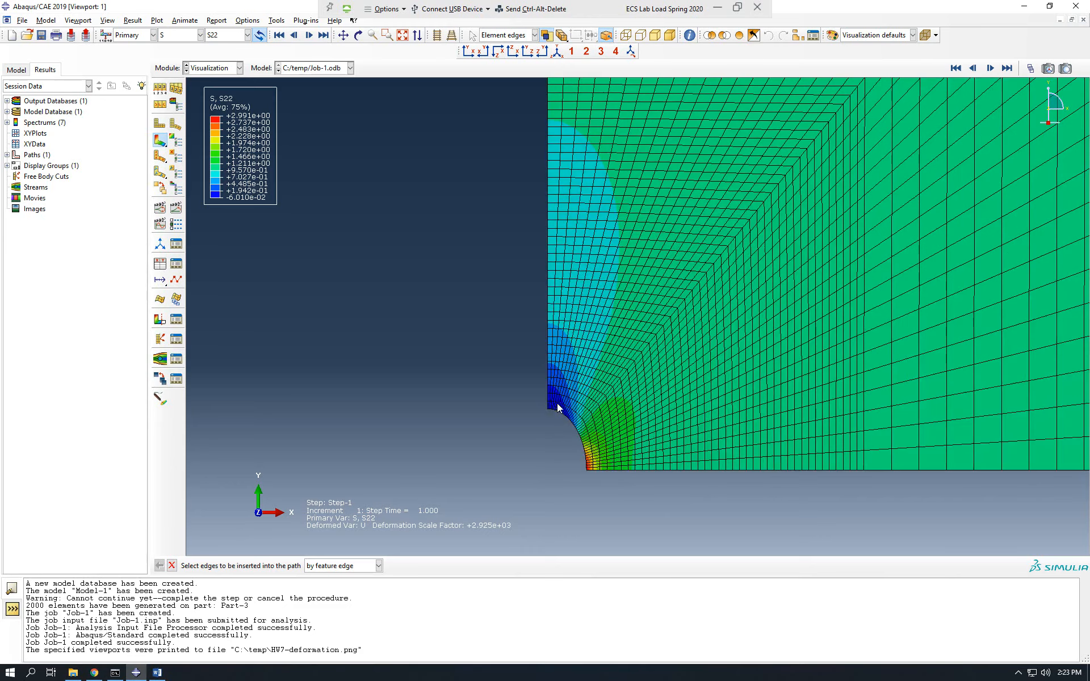
pyautogui.scroll(-4, 541, 421)
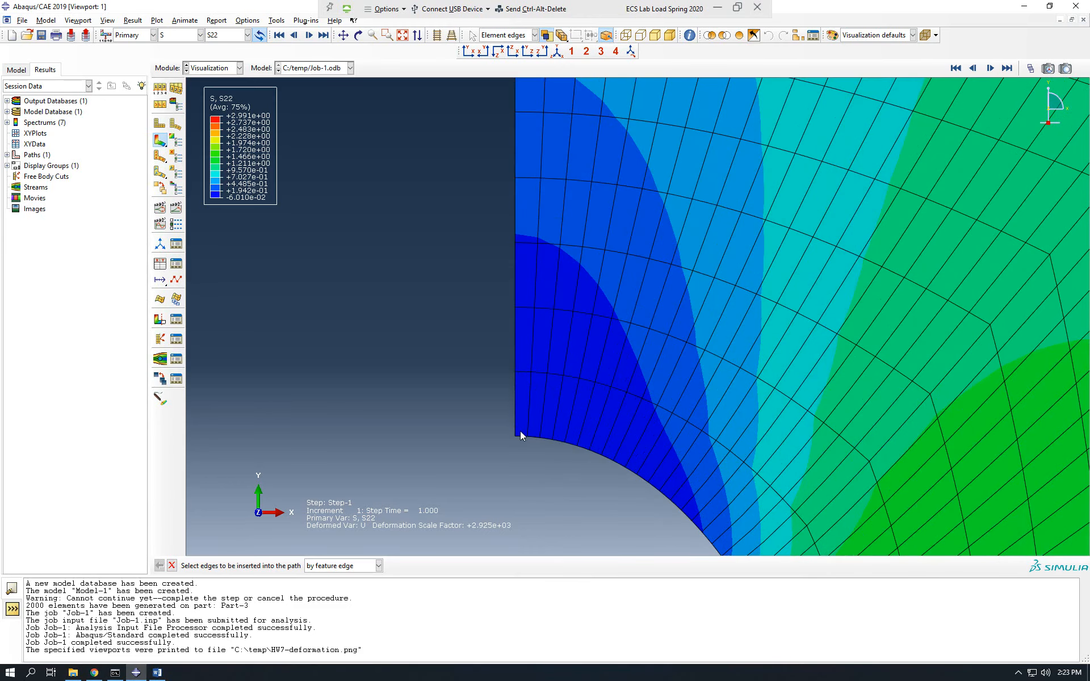
pyautogui.click(515, 407)
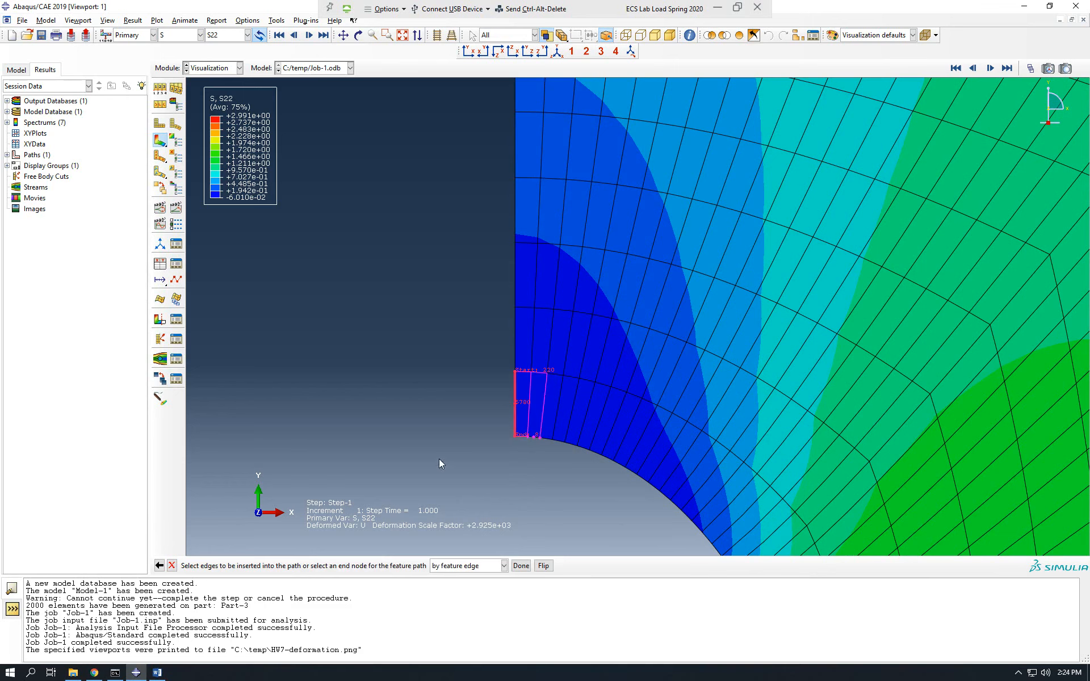
pyautogui.click(544, 565)
pyautogui.scroll(-5, 363, 364)
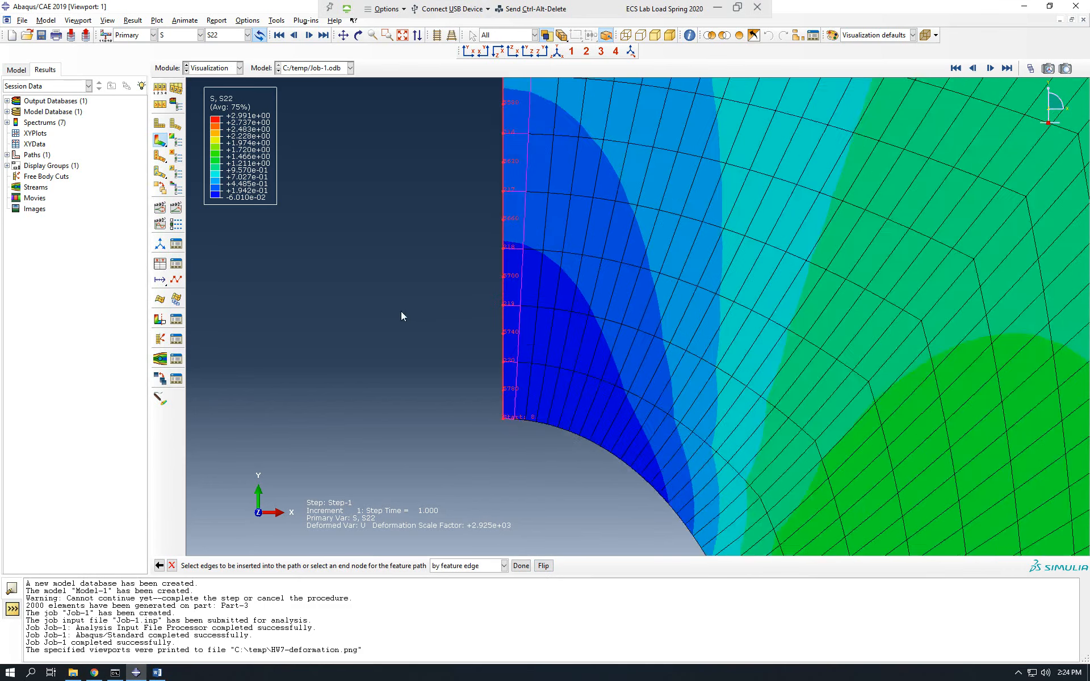
pyautogui.scroll(-2, 375, 383)
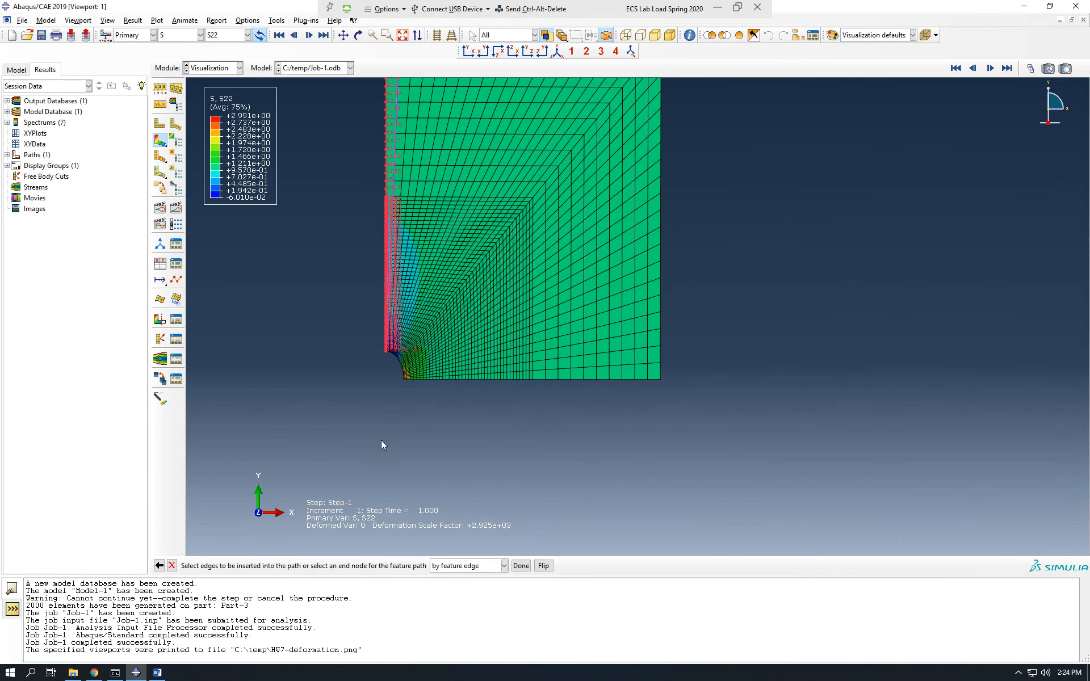
pyautogui.scroll(-3, 371, 414)
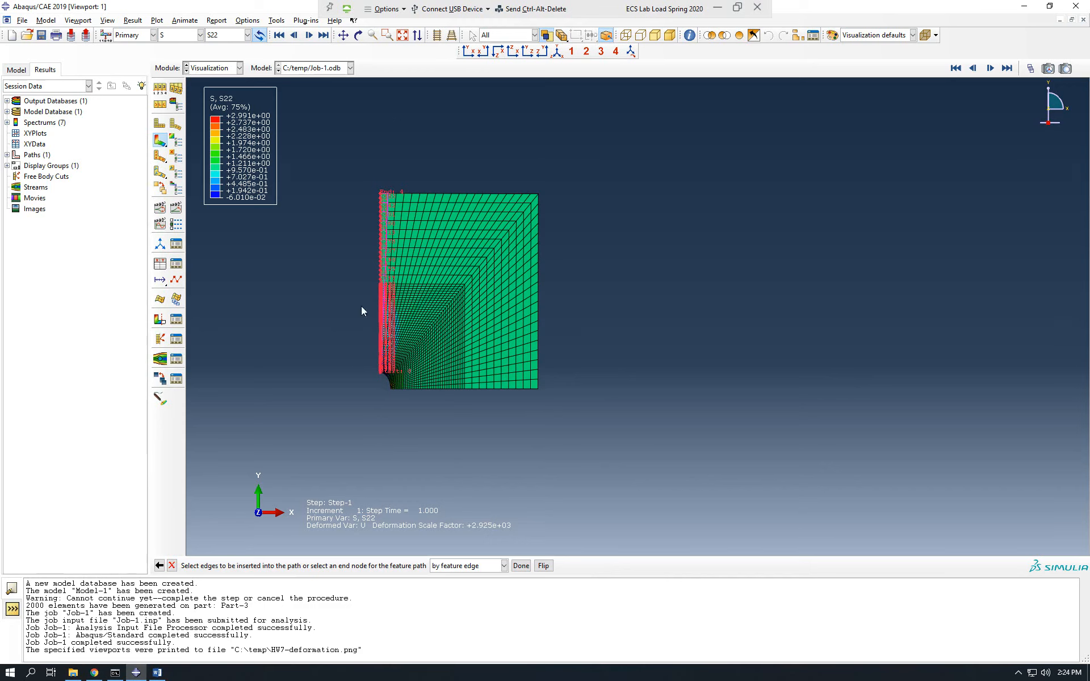
pyautogui.click(521, 565)
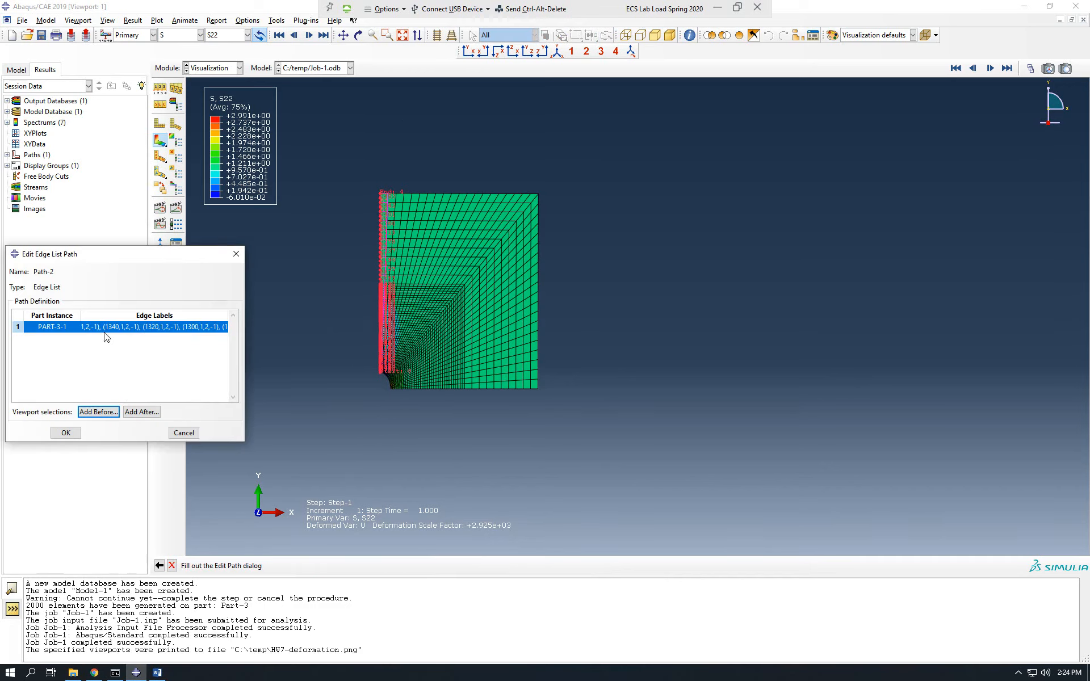
pyautogui.click(66, 434)
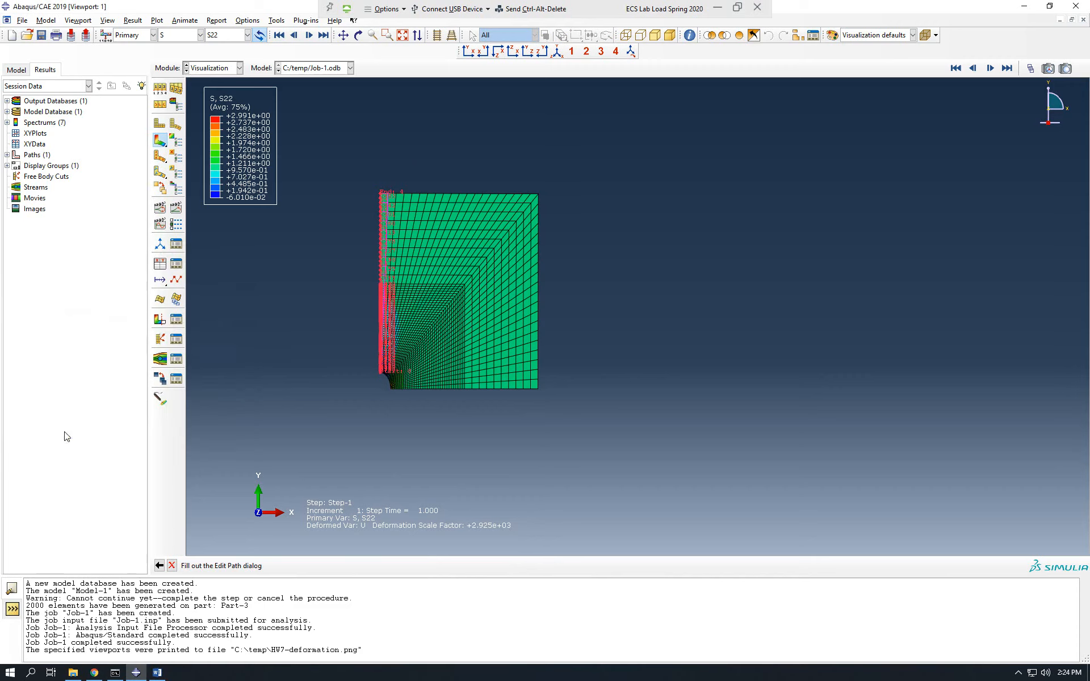
# Examine the edge definitions of Path-1 and Path-2 and their highlighted locations on the plate, closing both without changes.
pyautogui.click(7, 155)
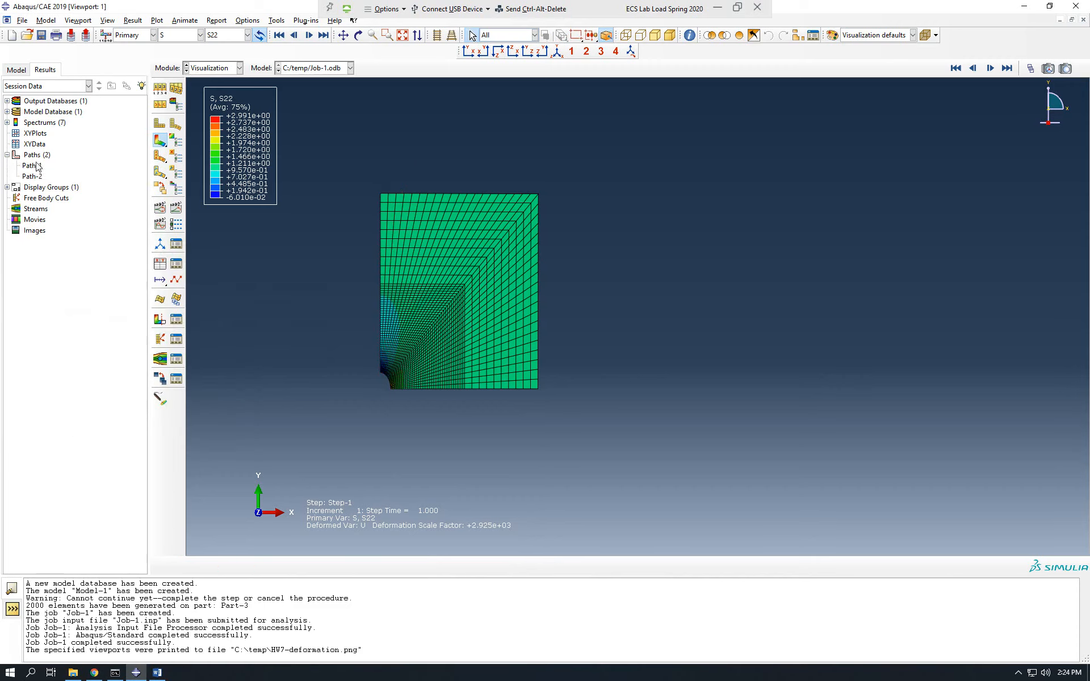
pyautogui.doubleClick(33, 165)
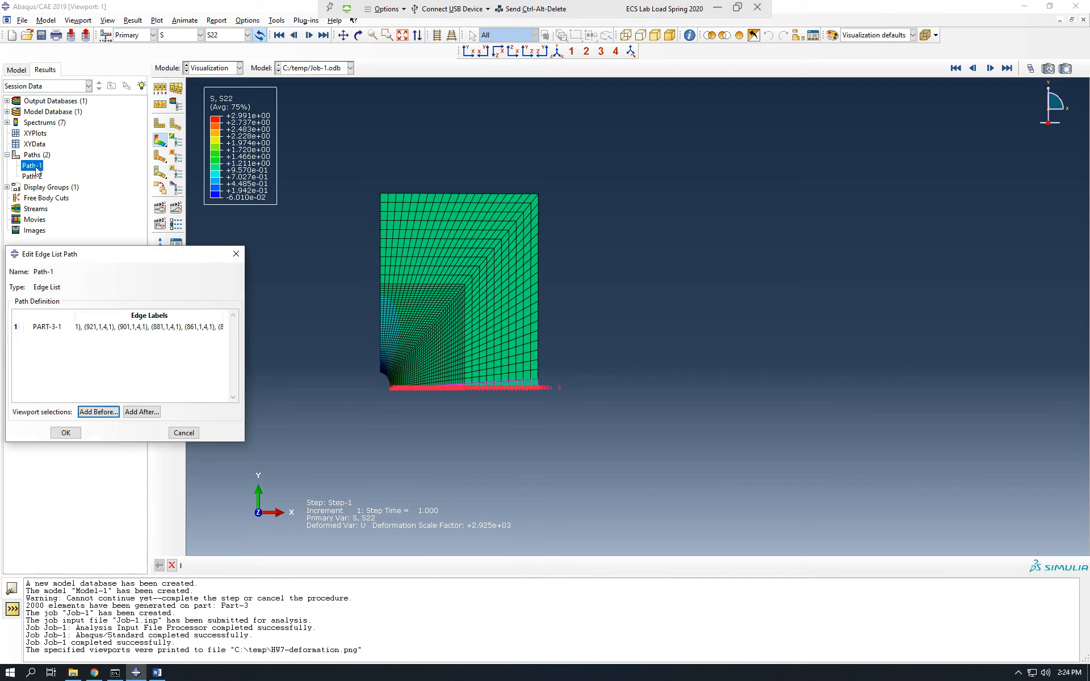
pyautogui.click(236, 255)
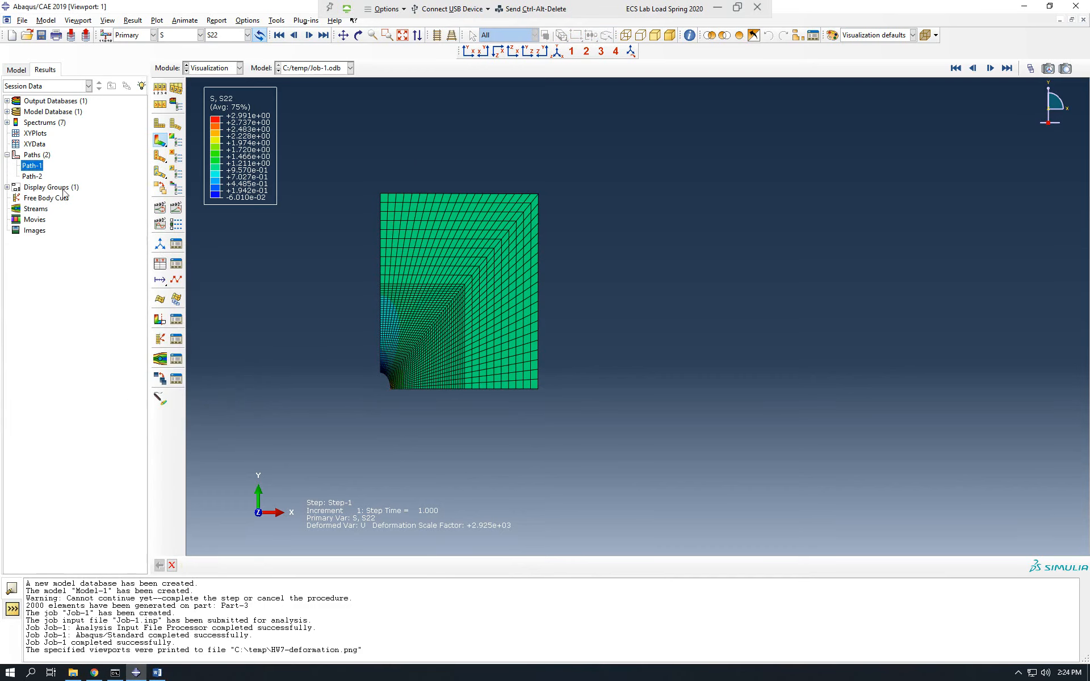
pyautogui.doubleClick(39, 177)
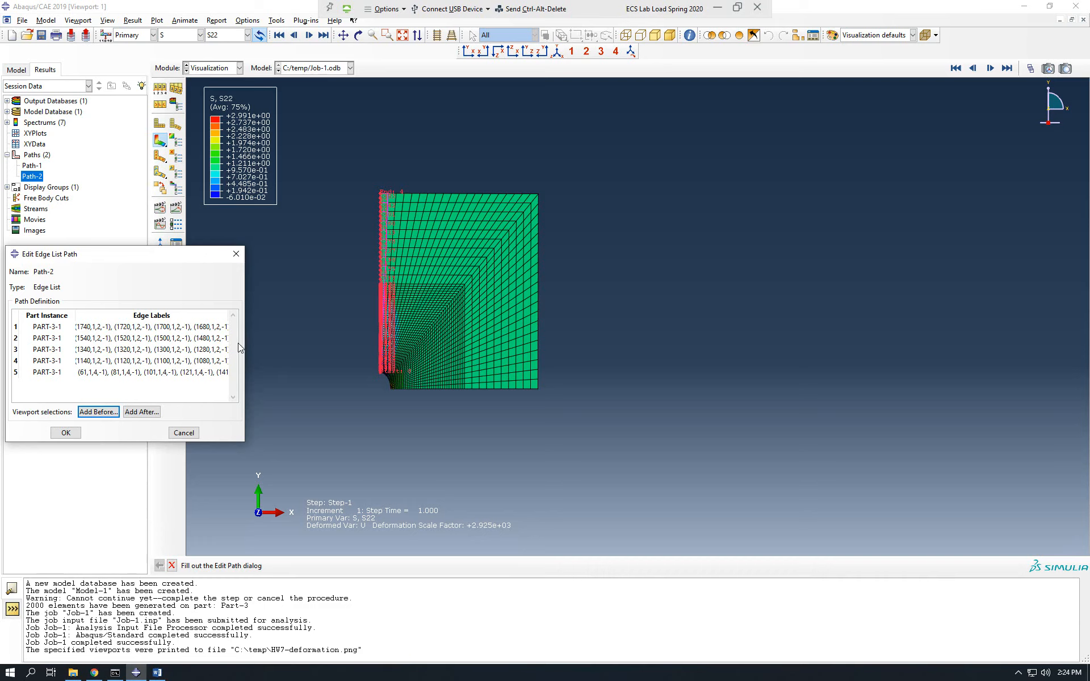
pyautogui.moveTo(187, 262); pyautogui.dragTo(550, 311)
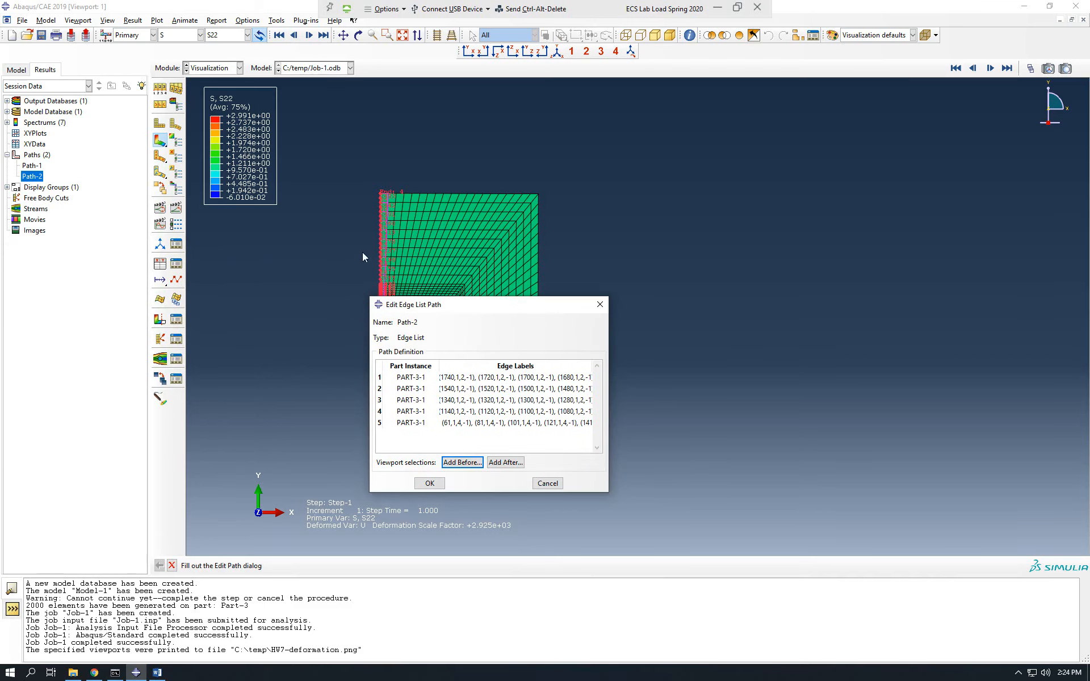
pyautogui.scroll(5, 372, 244)
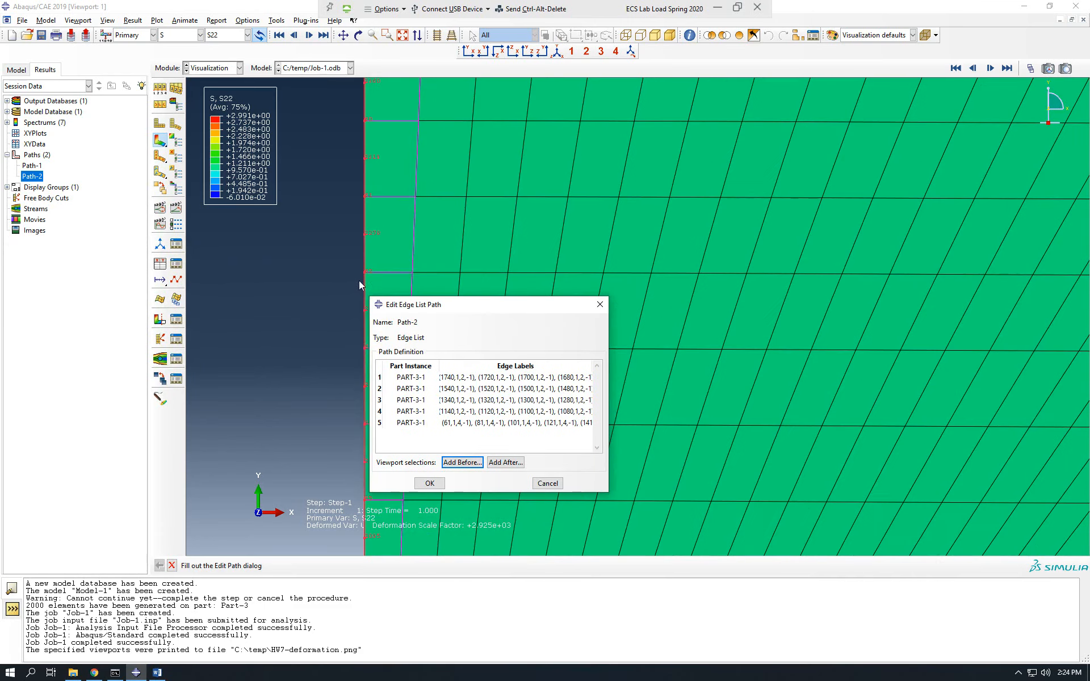
pyautogui.click(605, 306)
pyautogui.scroll(-2, 264, 318)
pyautogui.scroll(-5, 265, 317)
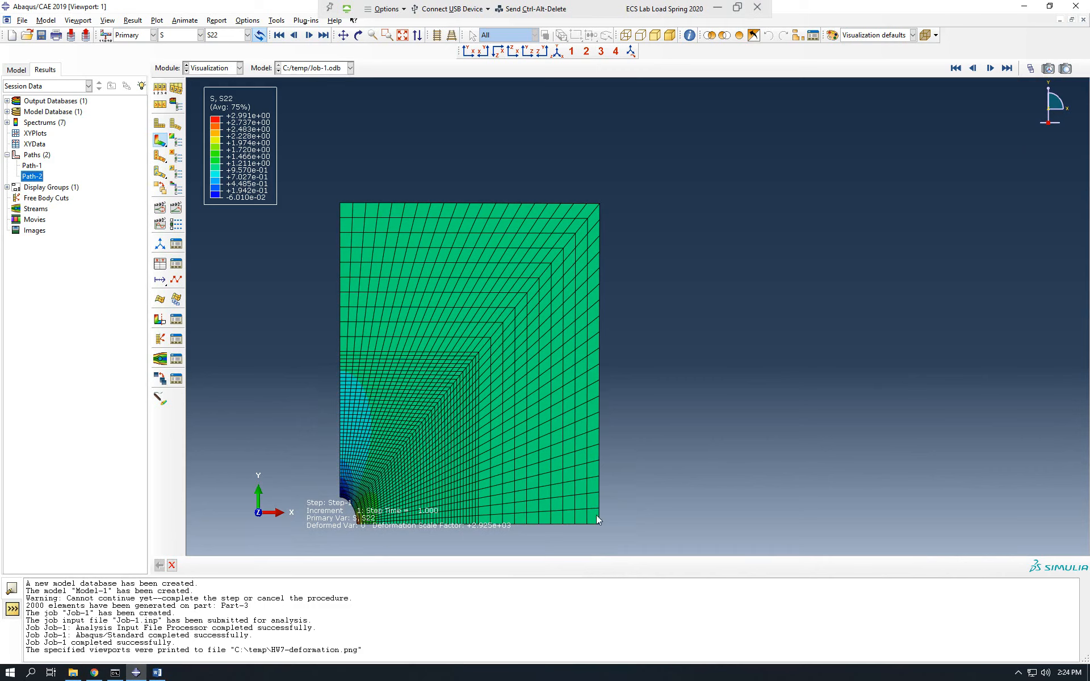
# Create XY data from Path-1 at its path points and plot the S22 stress against true distance.
pyautogui.click(278, 21)
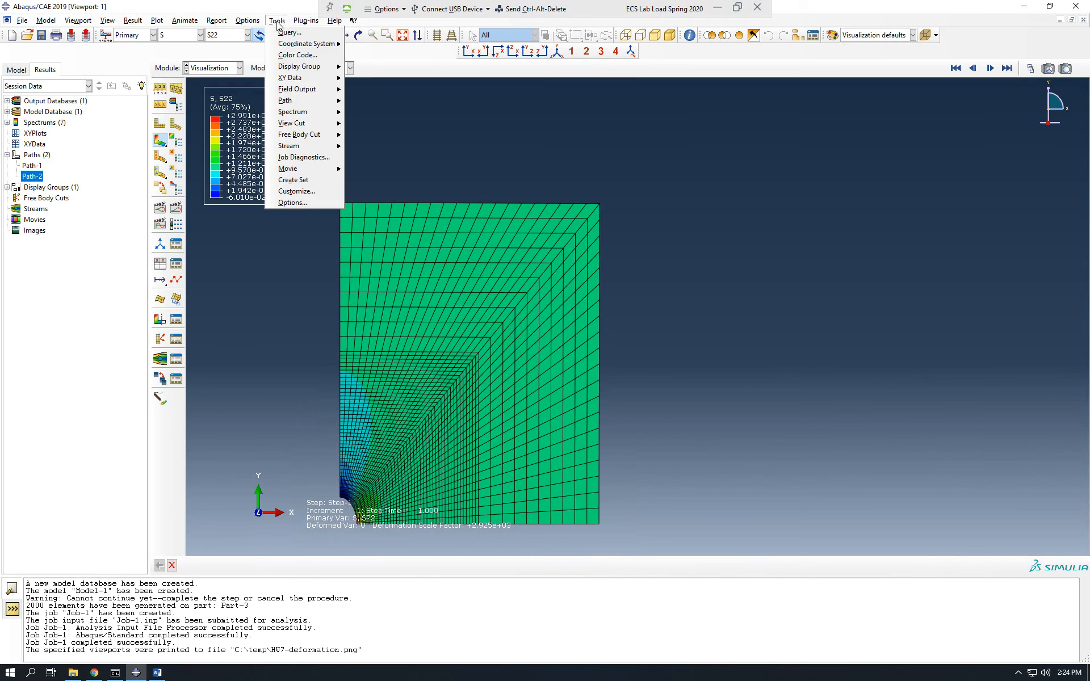
pyautogui.moveTo(292, 78)
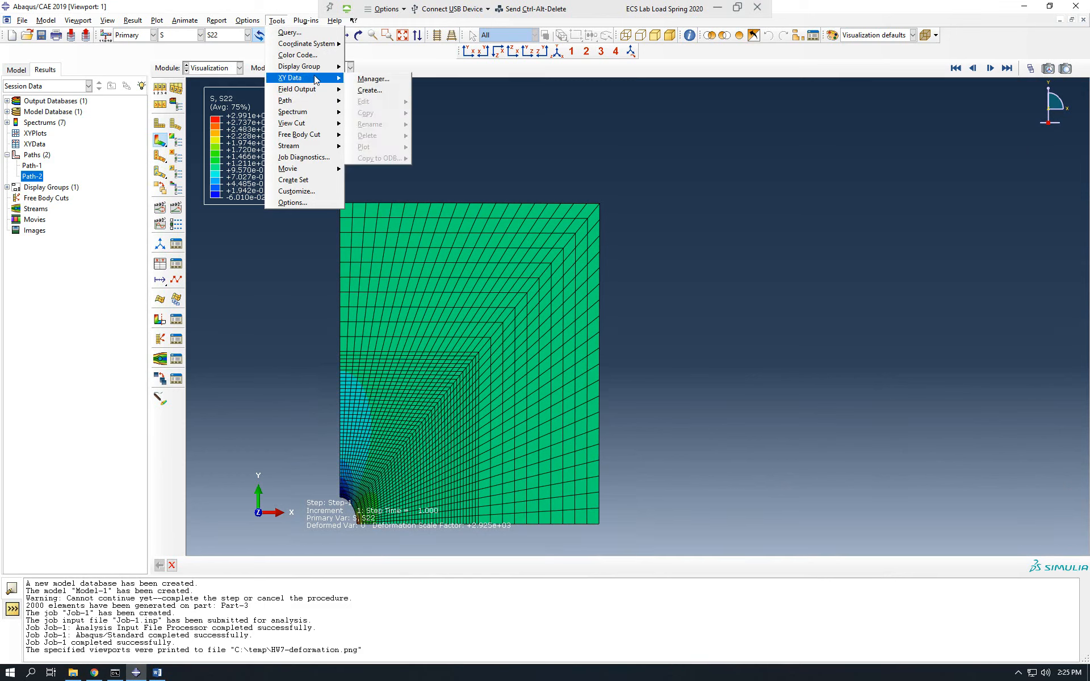
pyautogui.click(370, 91)
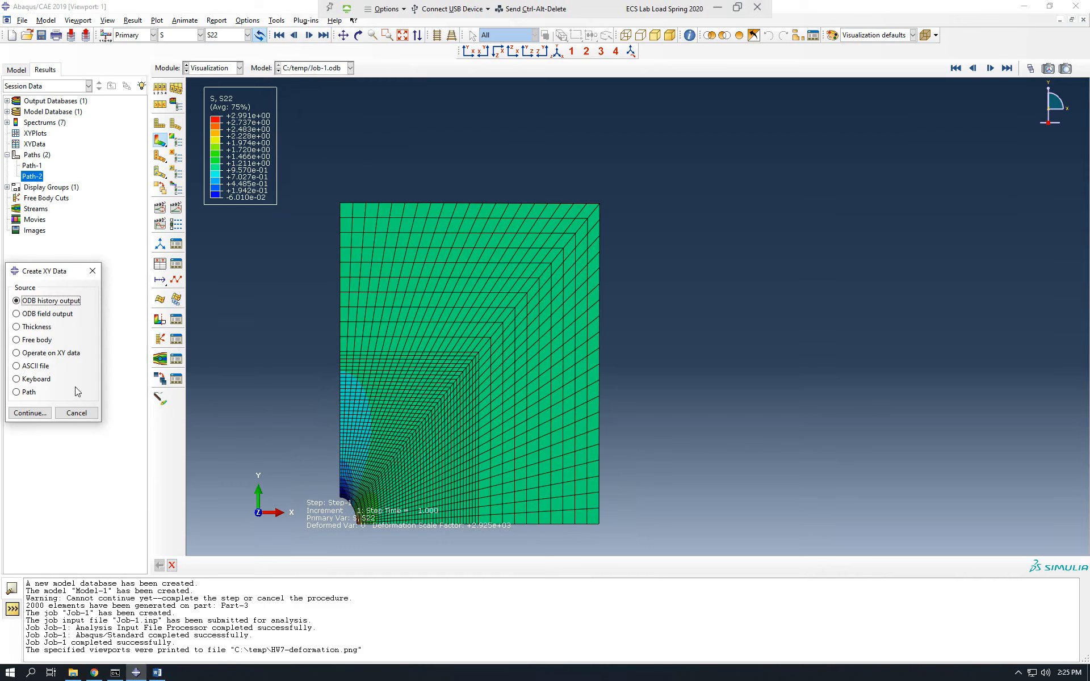
pyautogui.click(31, 397)
pyautogui.click(31, 413)
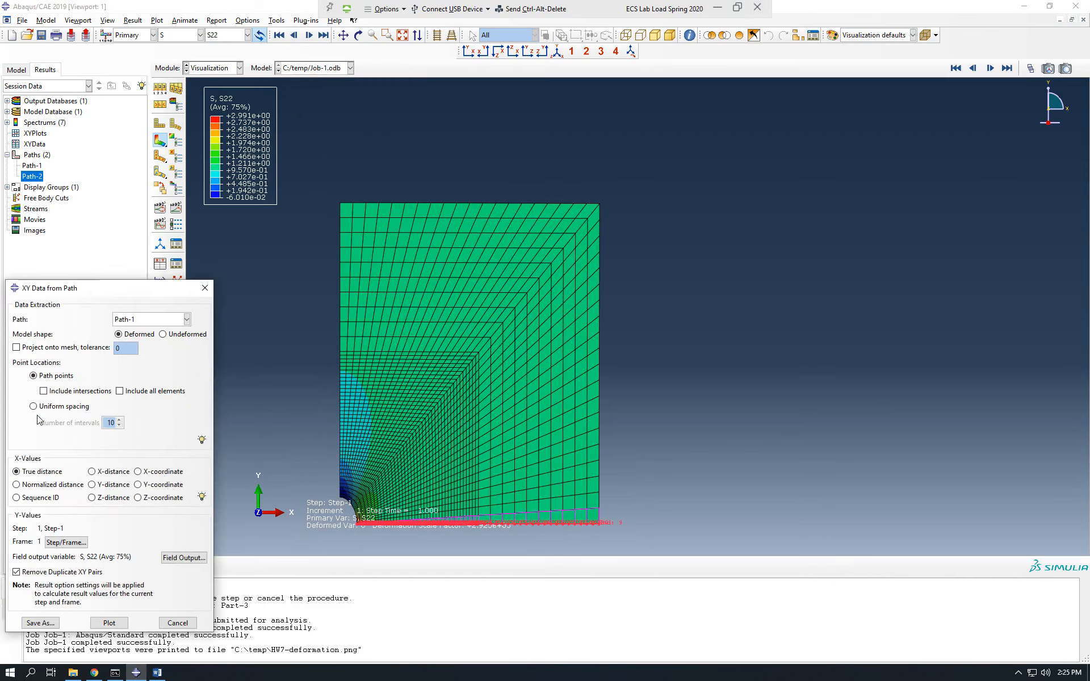
pyautogui.moveTo(111, 292); pyautogui.dragTo(708, 136)
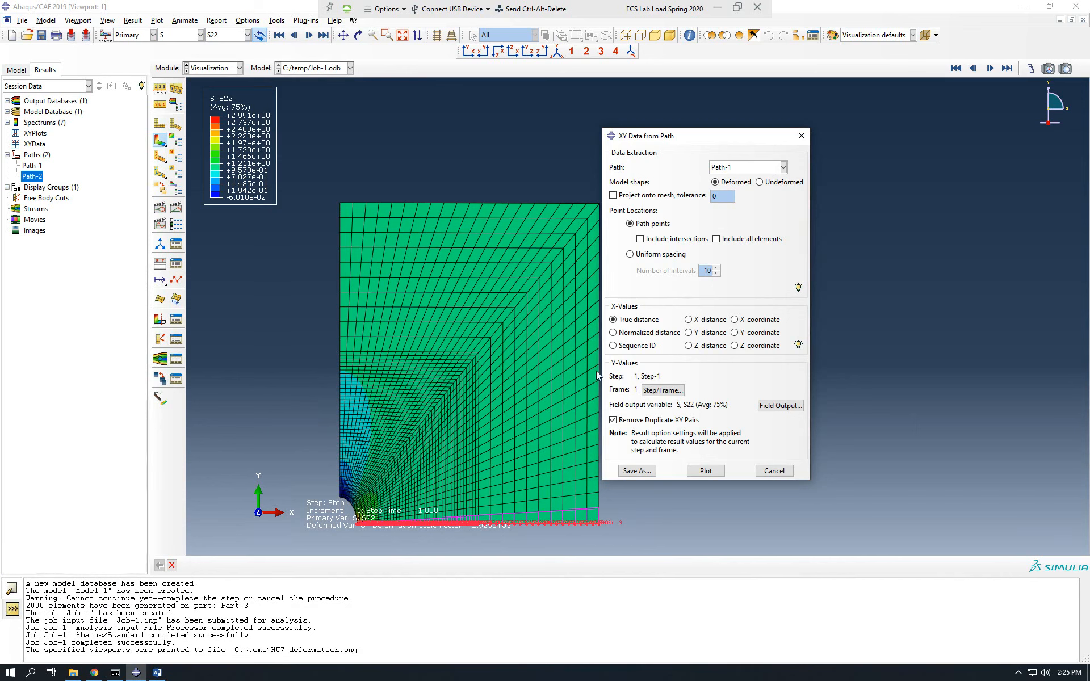
pyautogui.click(786, 407)
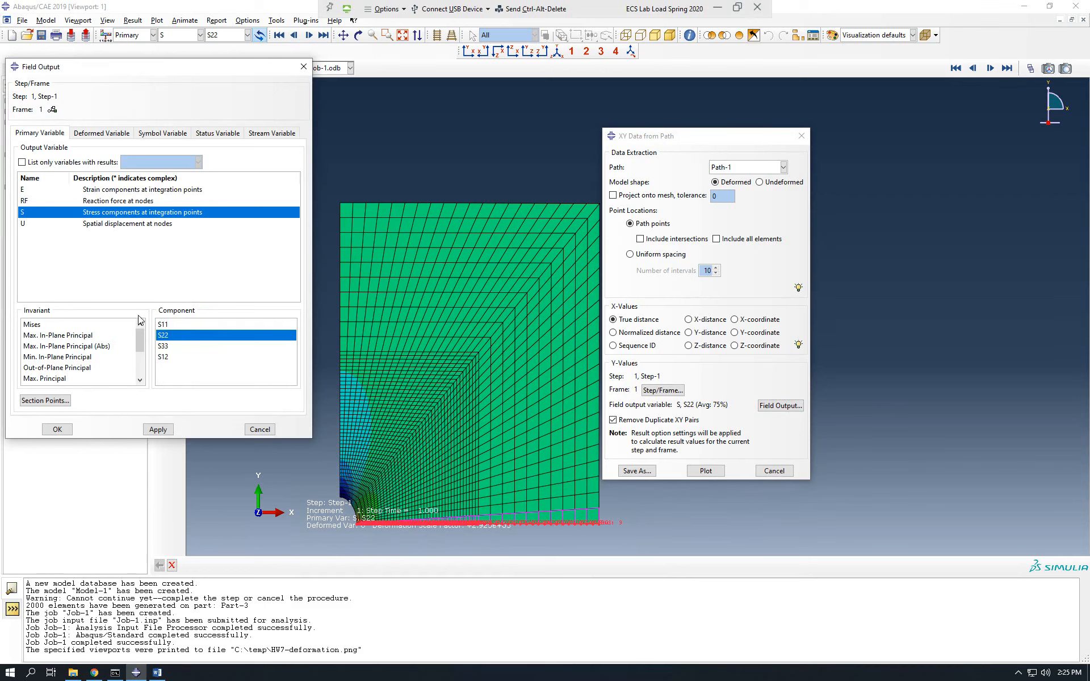
pyautogui.click(57, 429)
pyautogui.click(706, 470)
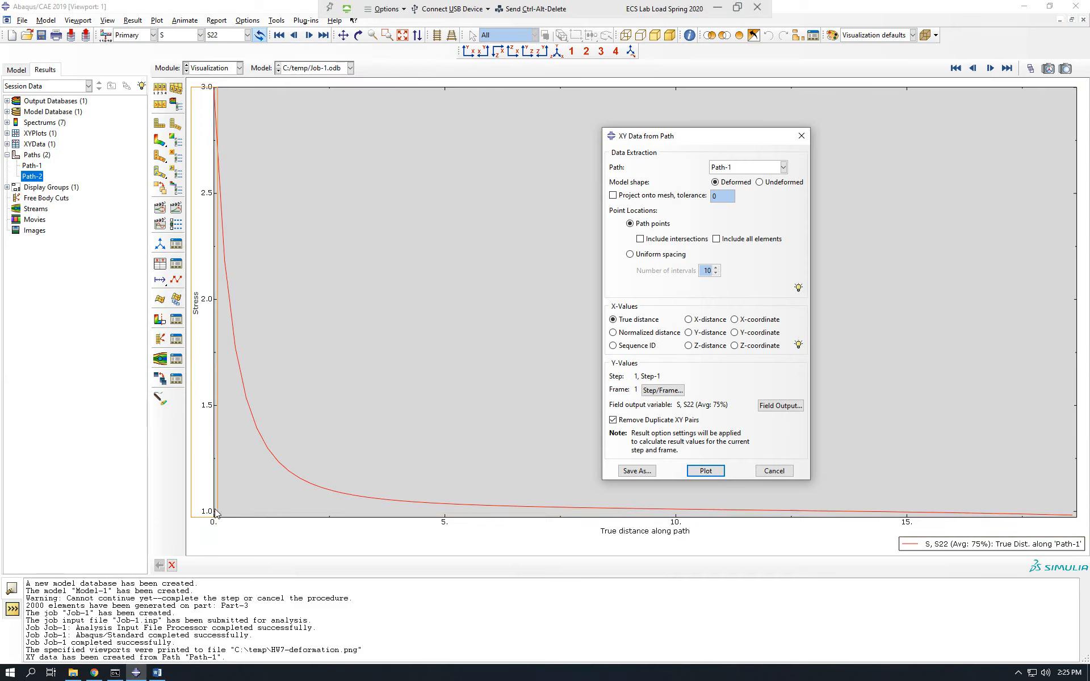
pyautogui.click(22, 20)
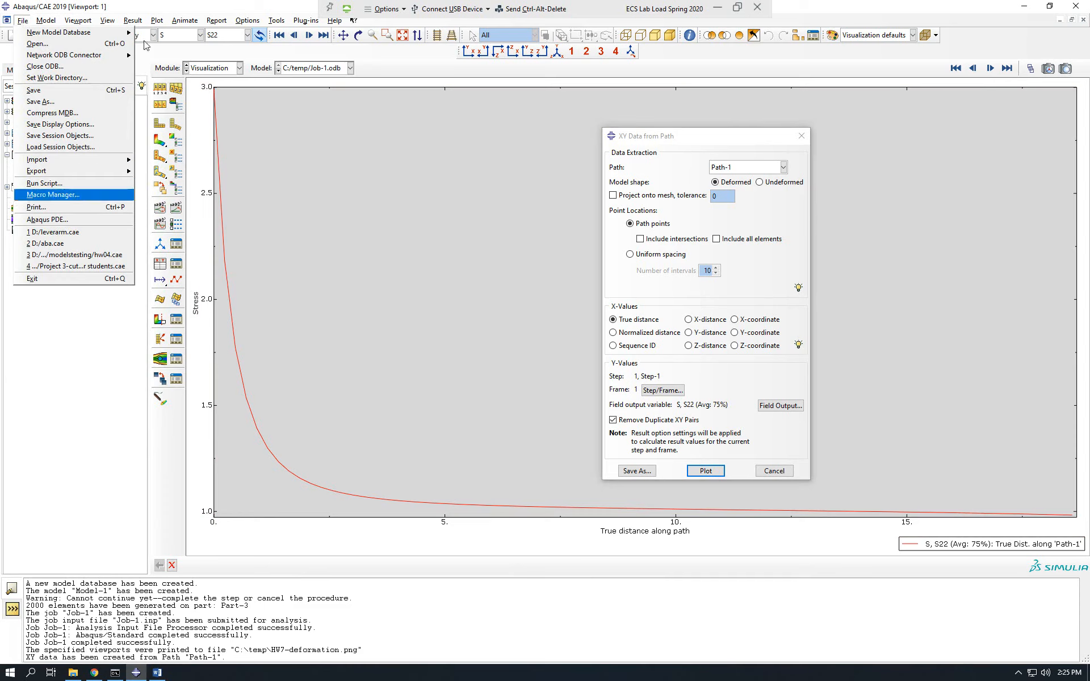
pyautogui.click(184, 8)
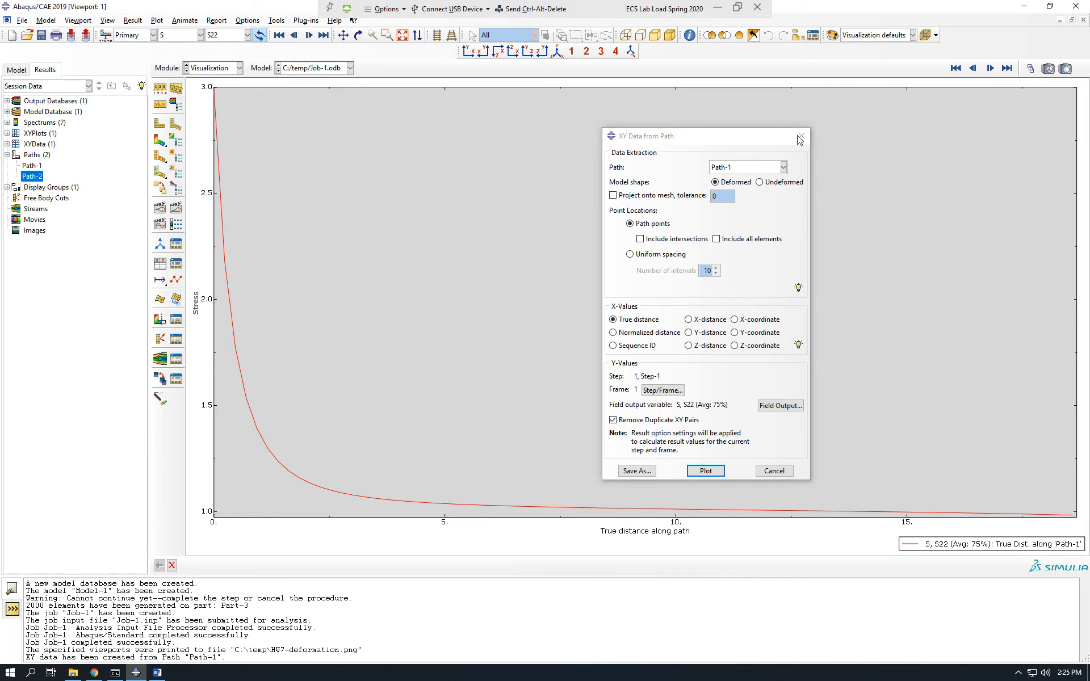
# Switch the XY data extraction to Path-2 with stress component S11 and plot it along the path.
pyautogui.click(783, 167)
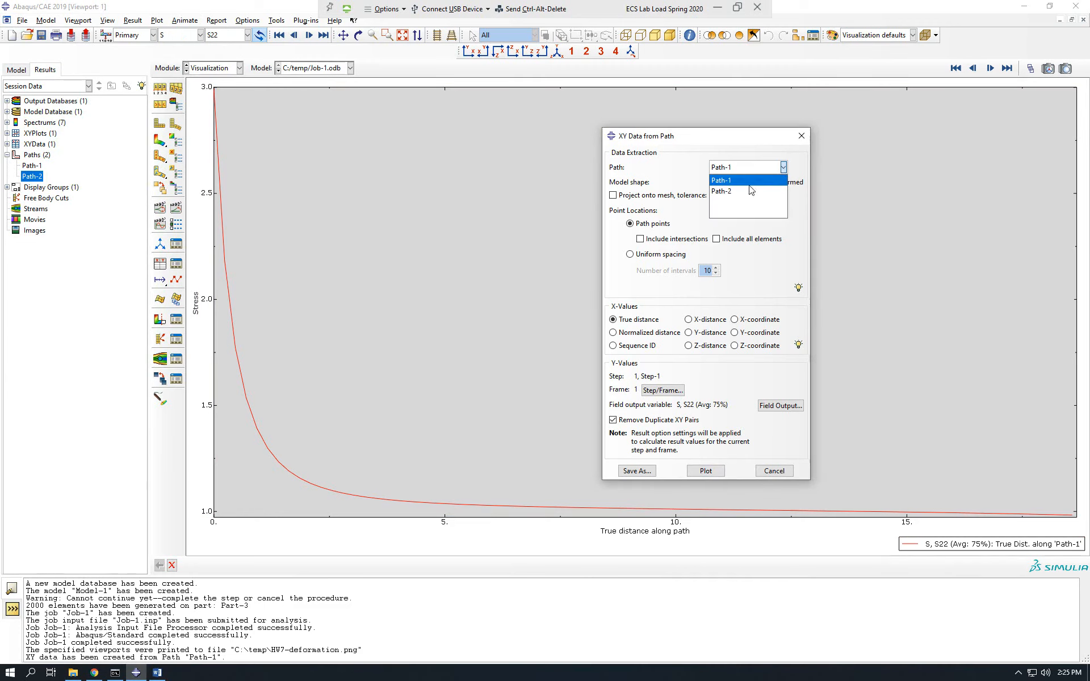
pyautogui.click(730, 189)
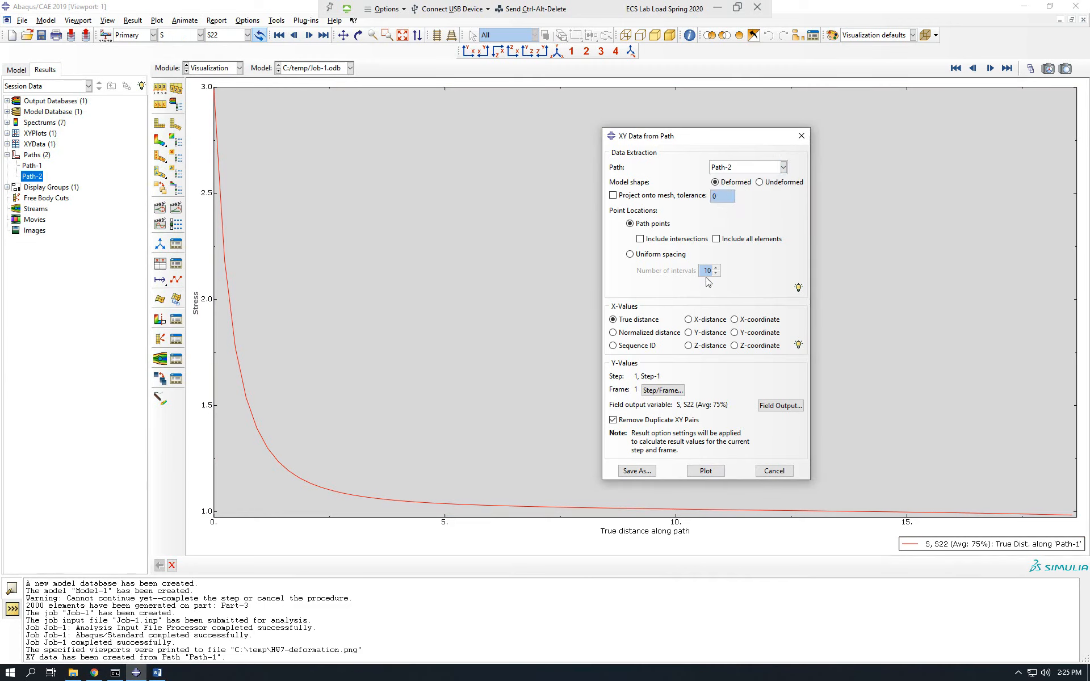
pyautogui.click(775, 407)
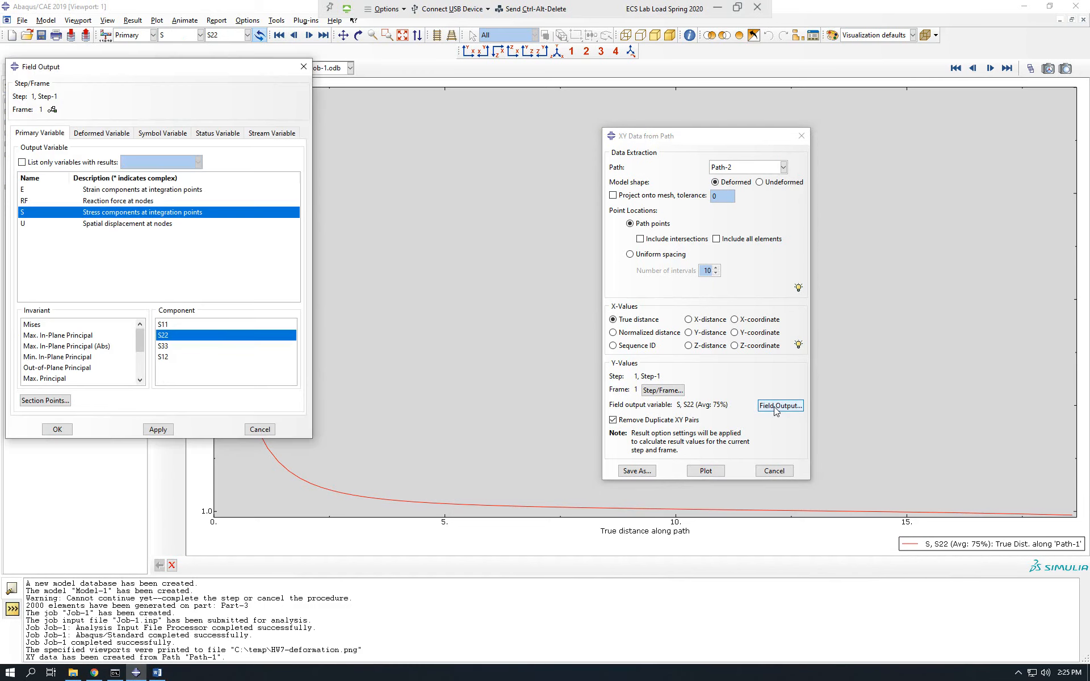
pyautogui.click(205, 325)
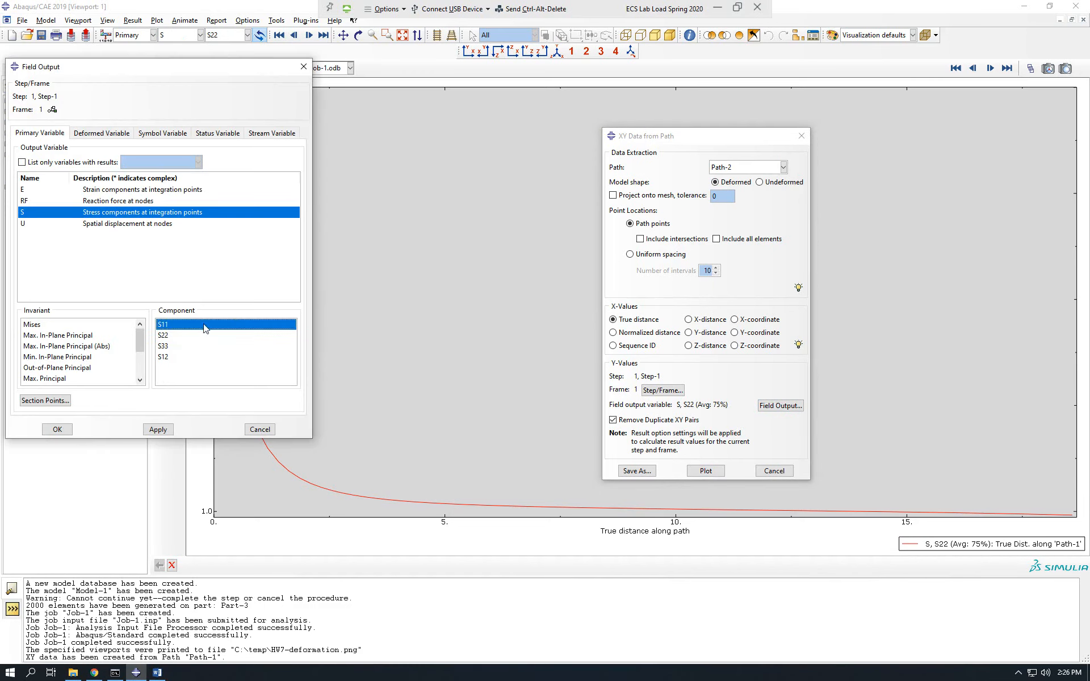
pyautogui.click(57, 430)
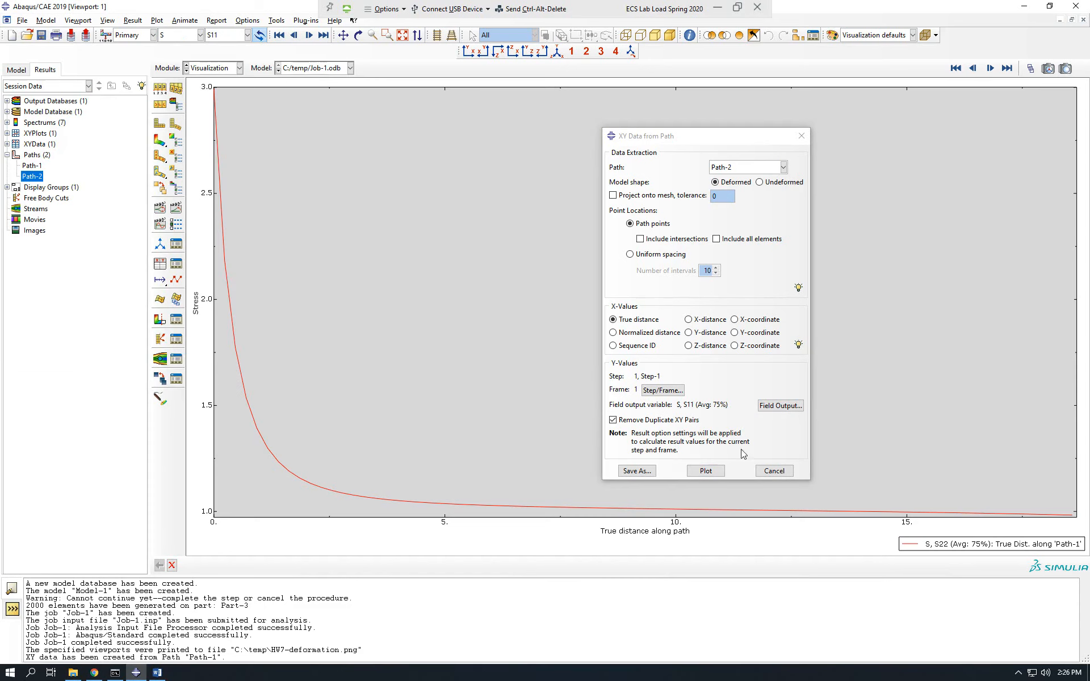
pyautogui.click(714, 472)
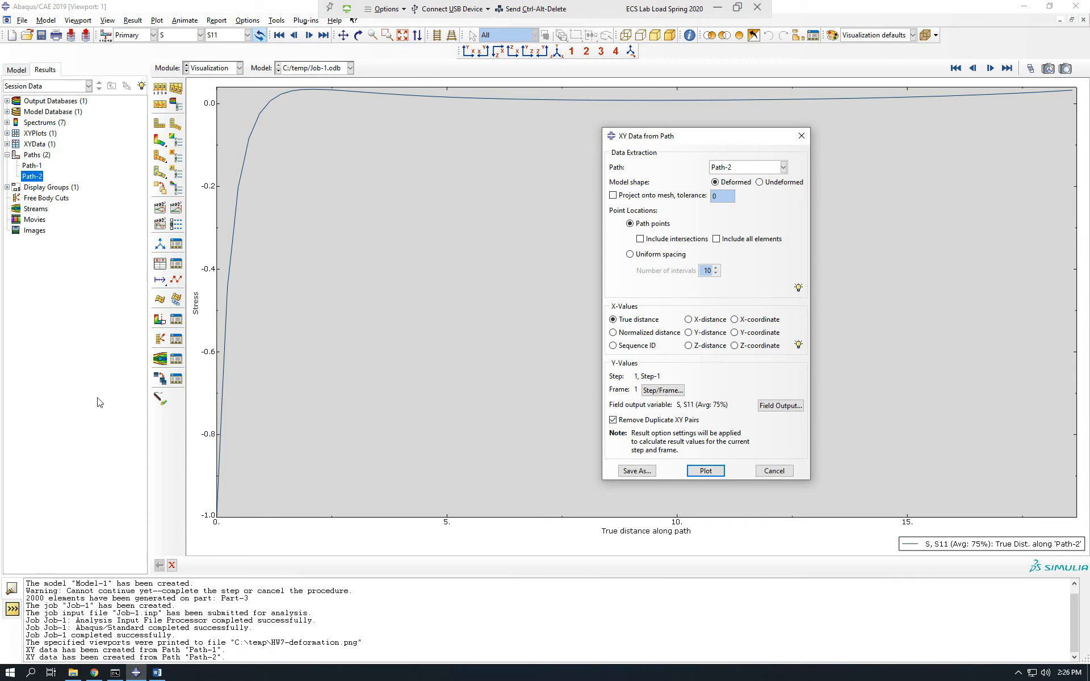
# Switch the XY data extraction to Path-1 with stress component S22 and save it as XYData-1.
pyautogui.click(784, 167)
pyautogui.click(738, 181)
pyautogui.click(780, 405)
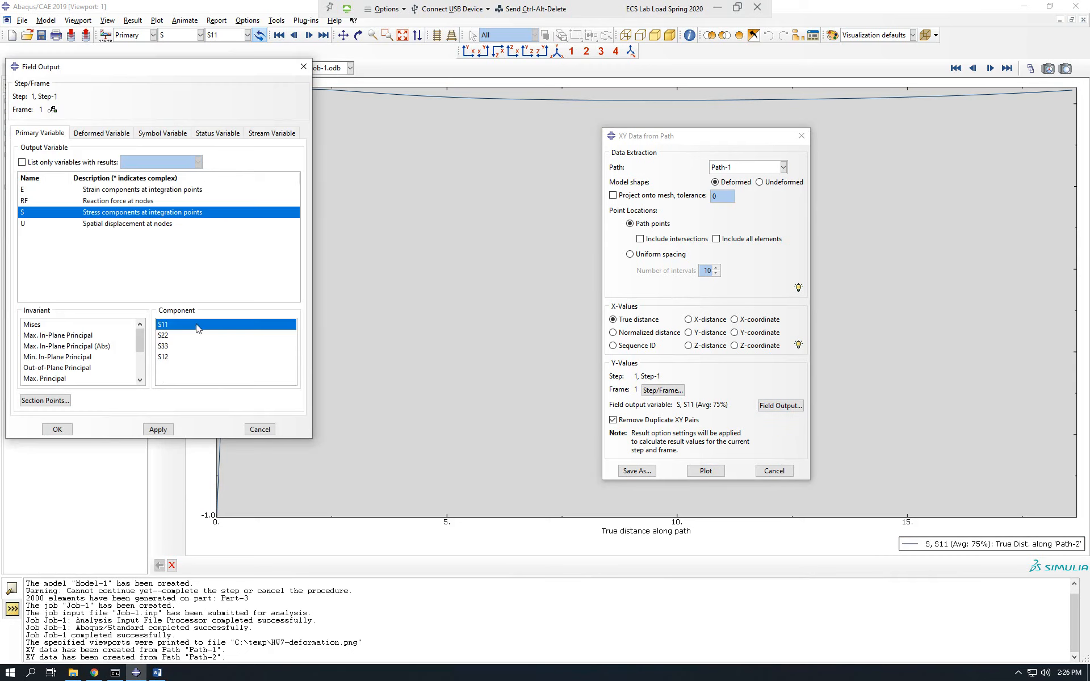
pyautogui.click(167, 337)
pyautogui.click(56, 430)
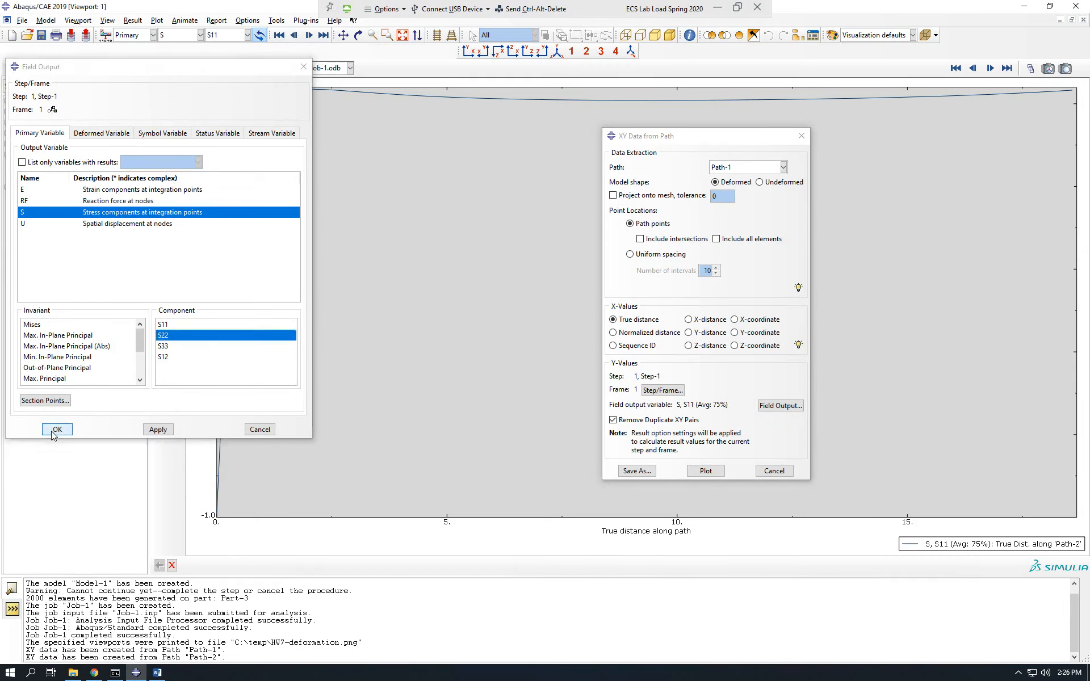
pyautogui.click(636, 471)
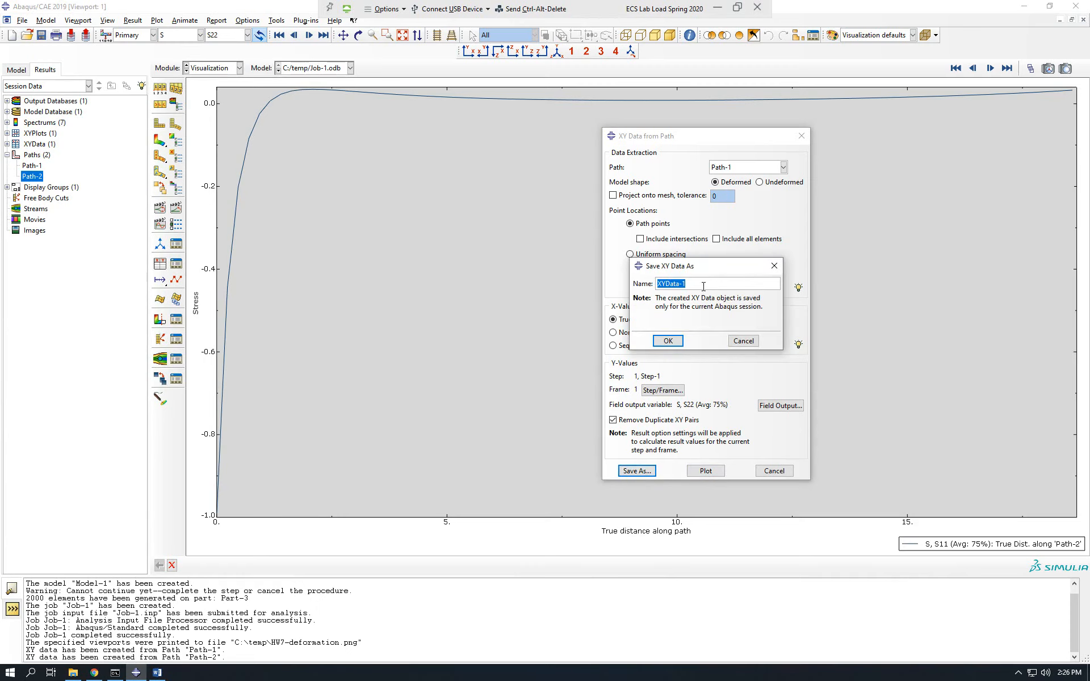
pyautogui.click(669, 341)
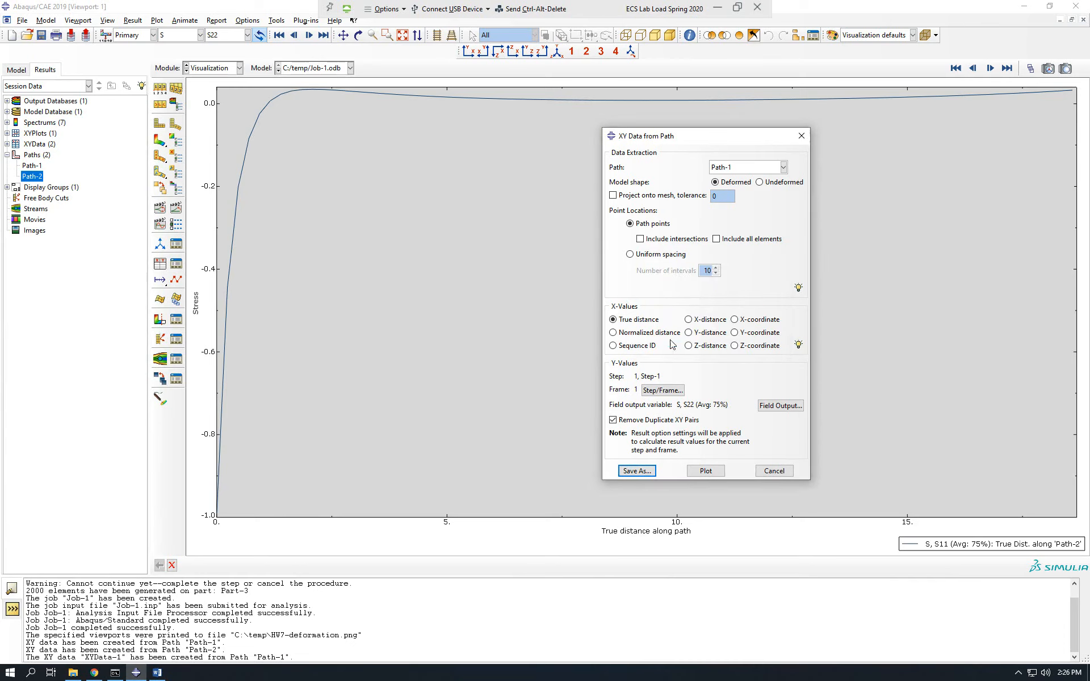
# Switch the extraction to Path-2 with stress component S11, save it as XYData-2, and close the path data dialog.
pyautogui.click(783, 168)
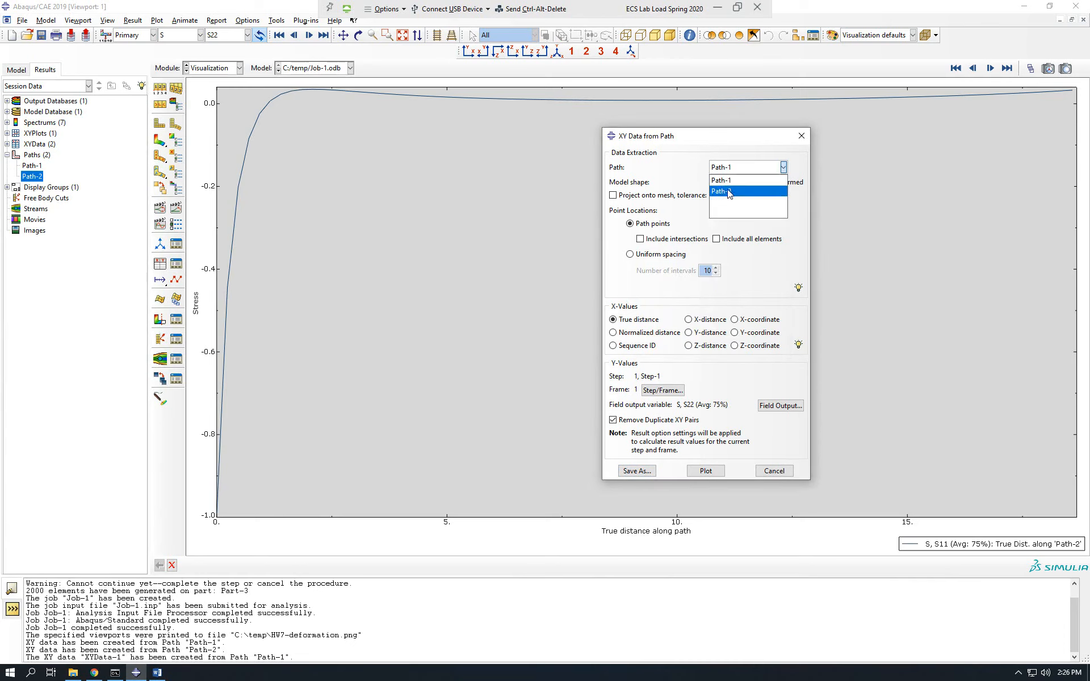
pyautogui.click(728, 196)
pyautogui.click(780, 405)
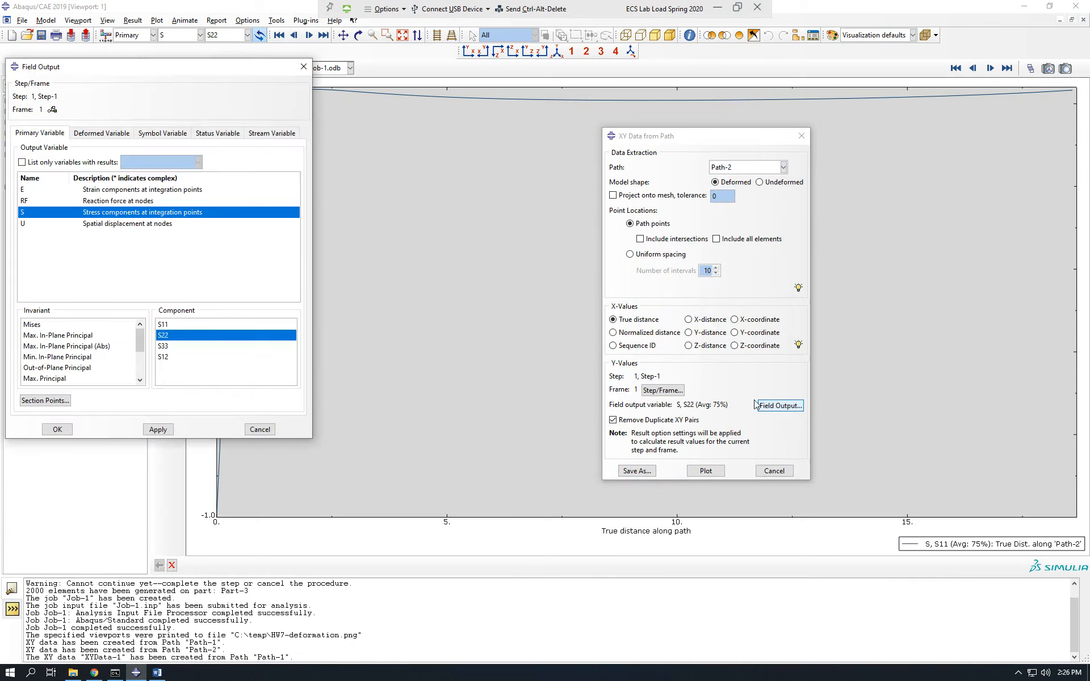
pyautogui.click(207, 324)
pyautogui.click(57, 429)
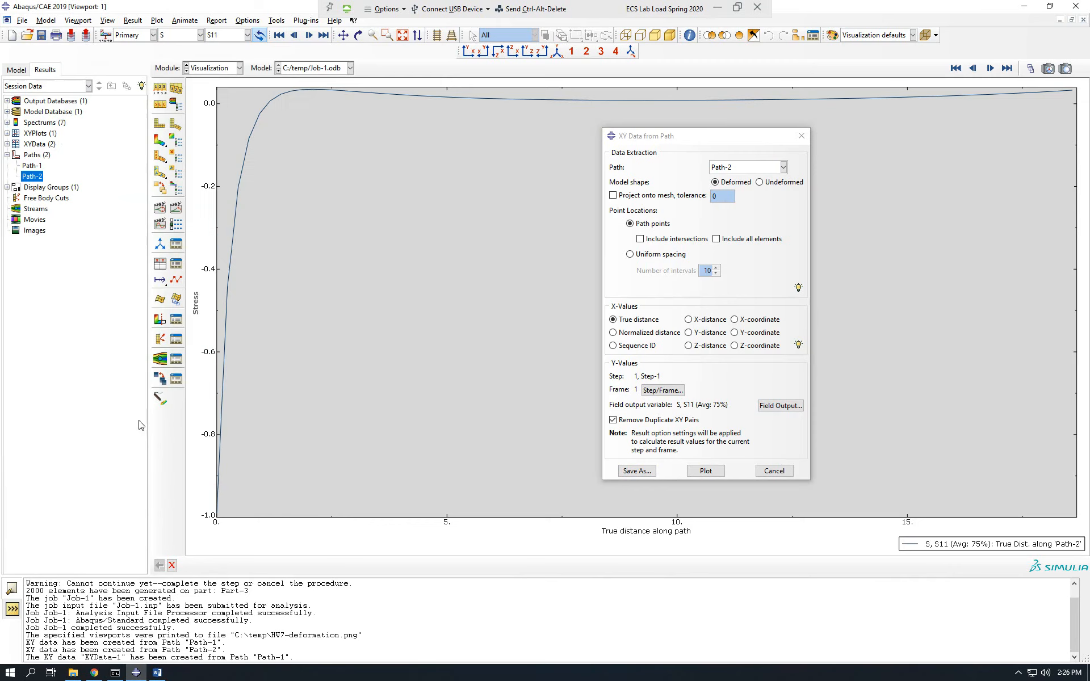
pyautogui.click(637, 471)
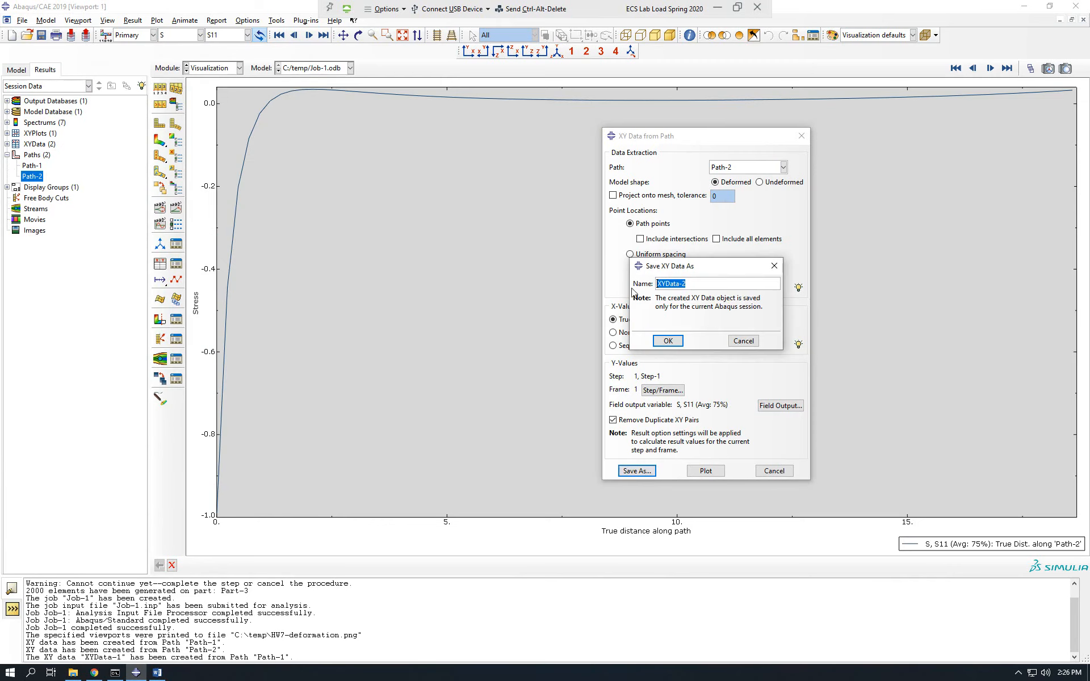
pyautogui.click(669, 341)
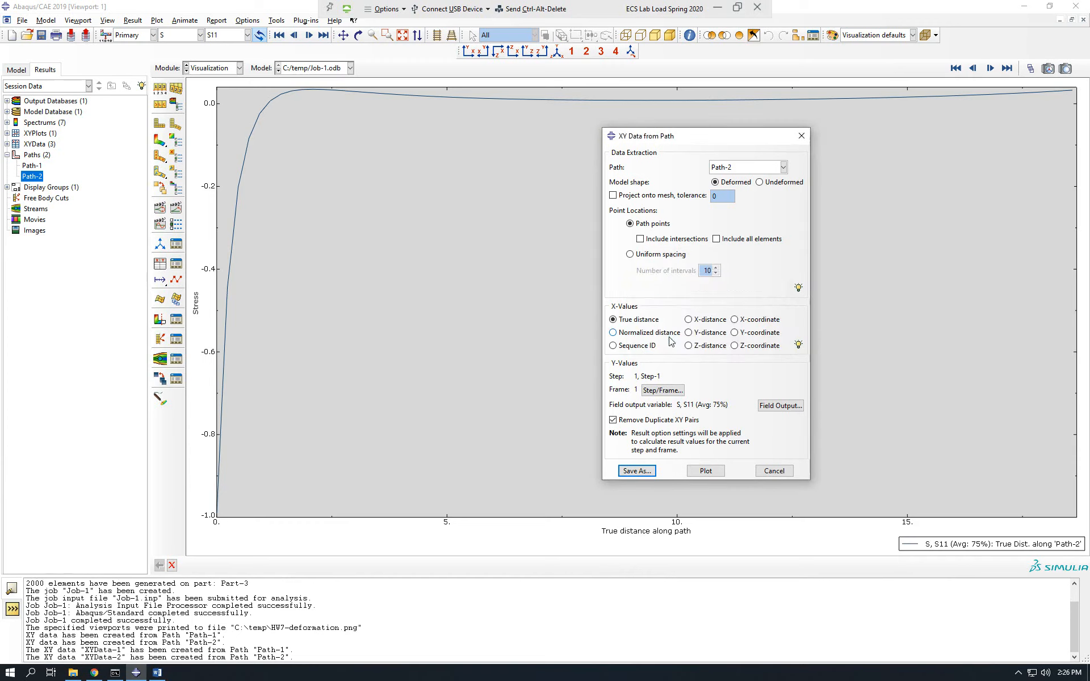
pyautogui.click(803, 136)
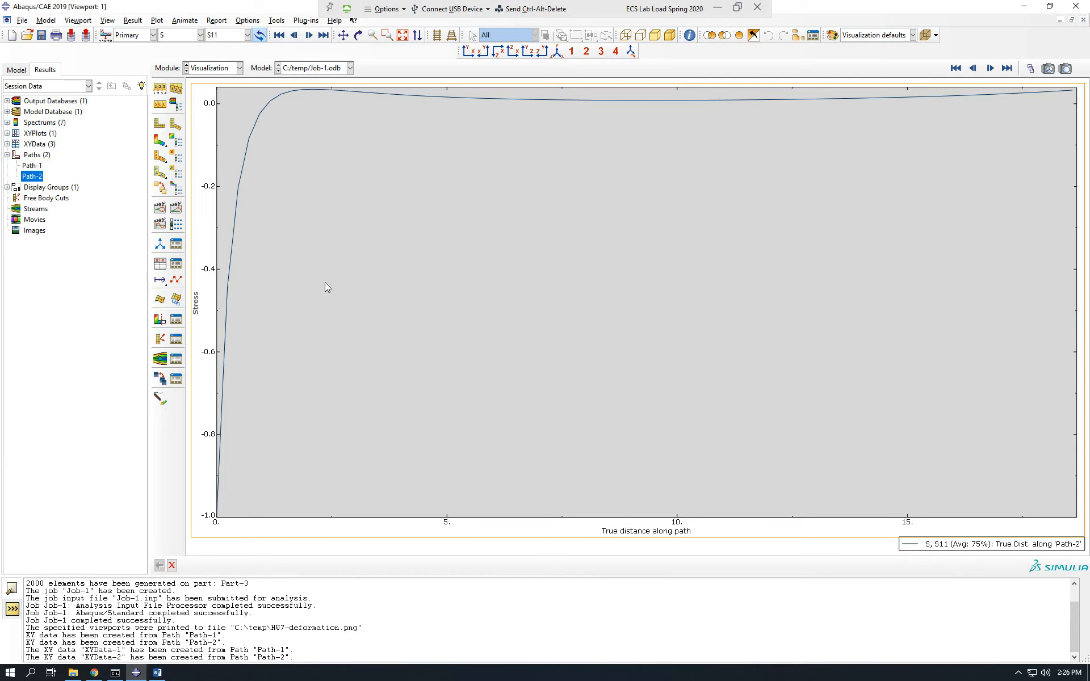
# Open XYData-1 for editing to examine its distance and stress values, and check the stress comparison tasks in HW07.pdf.
pyautogui.click(23, 21)
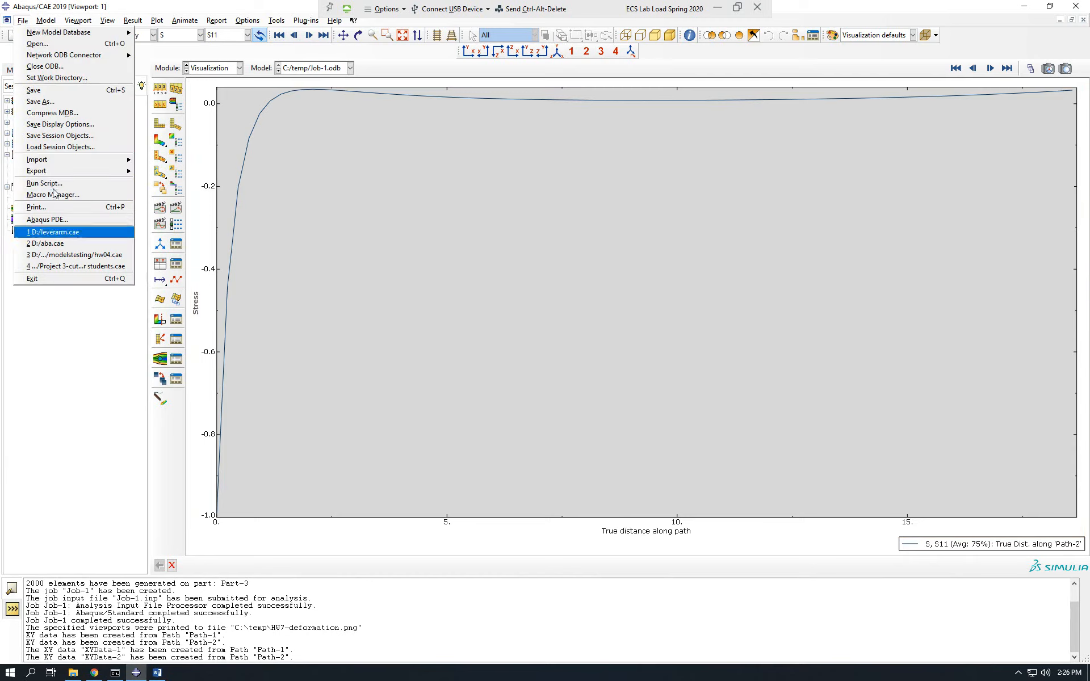
pyautogui.click(170, 58)
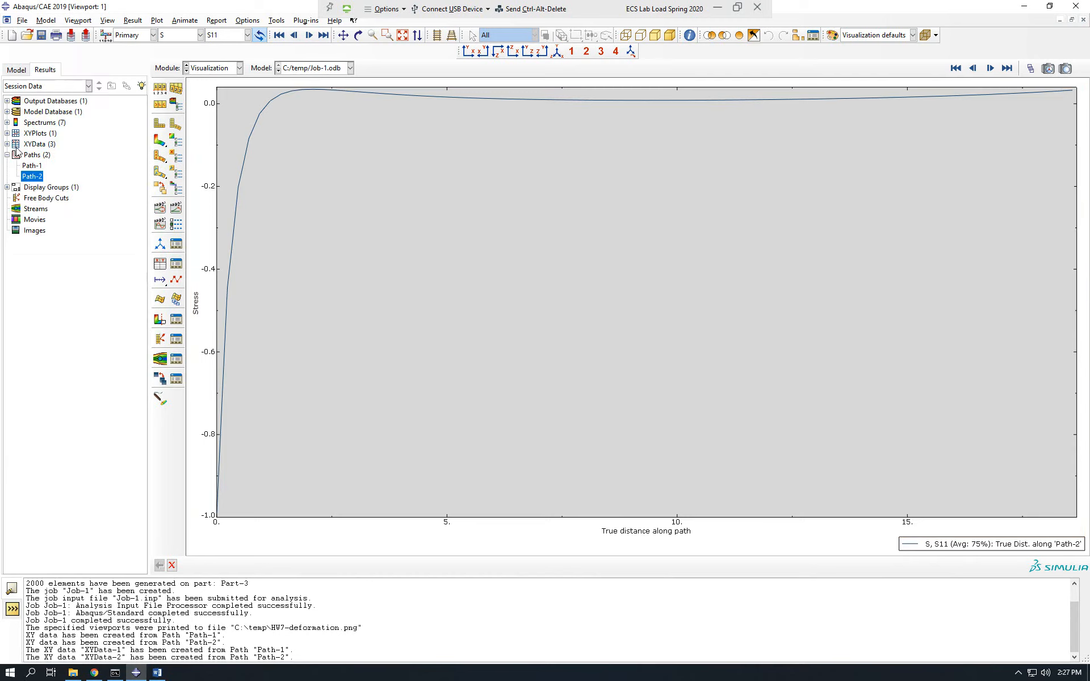
pyautogui.click(7, 145)
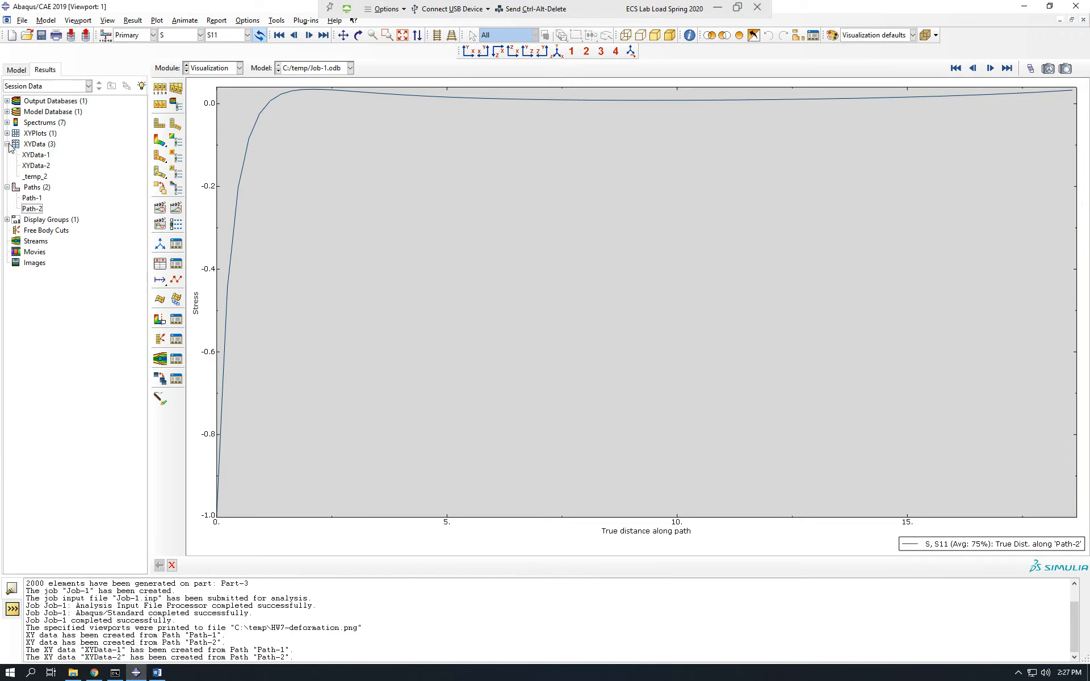
pyautogui.rightClick(36, 156)
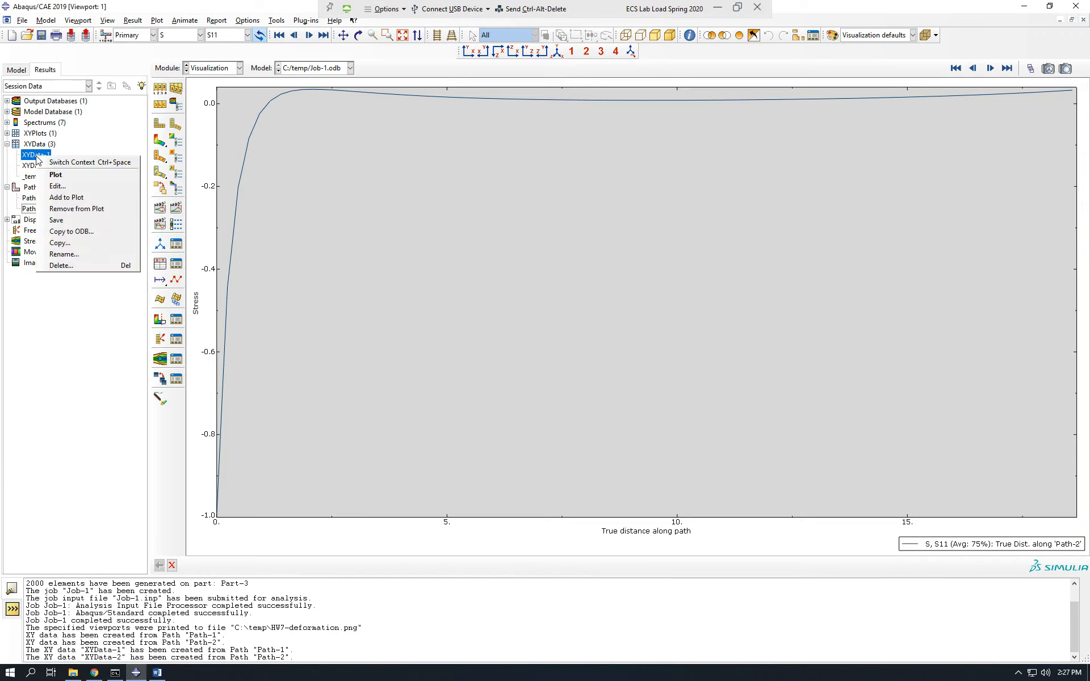
pyautogui.click(57, 186)
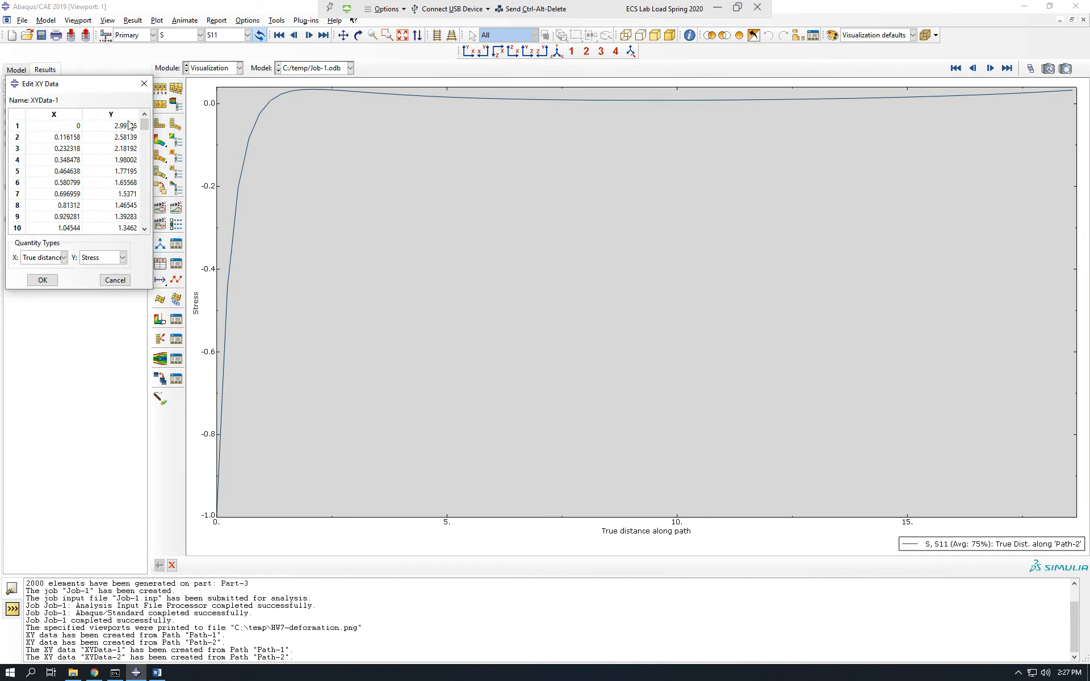
pyautogui.moveTo(145, 125); pyautogui.dragTo(144, 180)
pyautogui.scroll(-10, 142, 232)
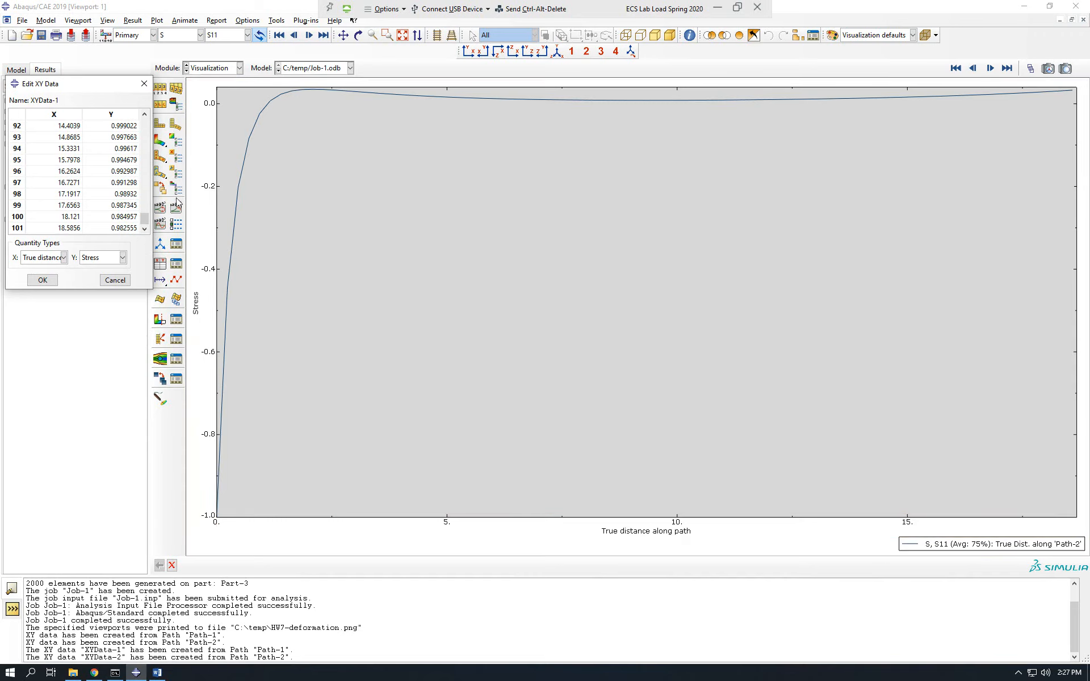
pyautogui.moveTo(142, 219); pyautogui.dragTo(153, 117)
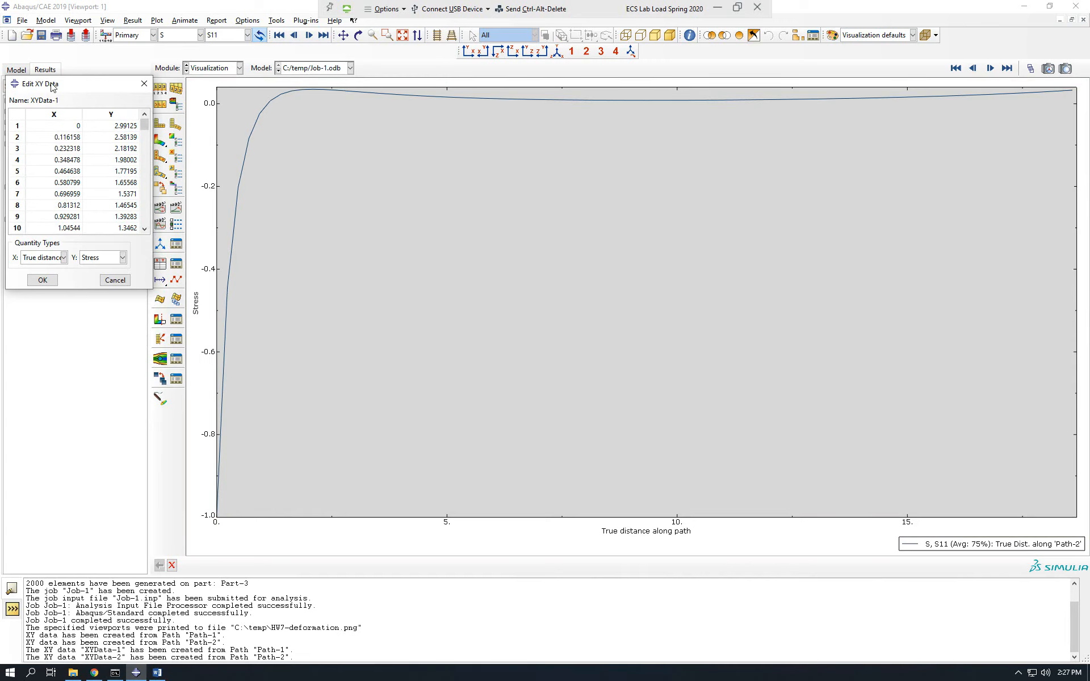
pyautogui.moveTo(48, 83); pyautogui.dragTo(95, 95)
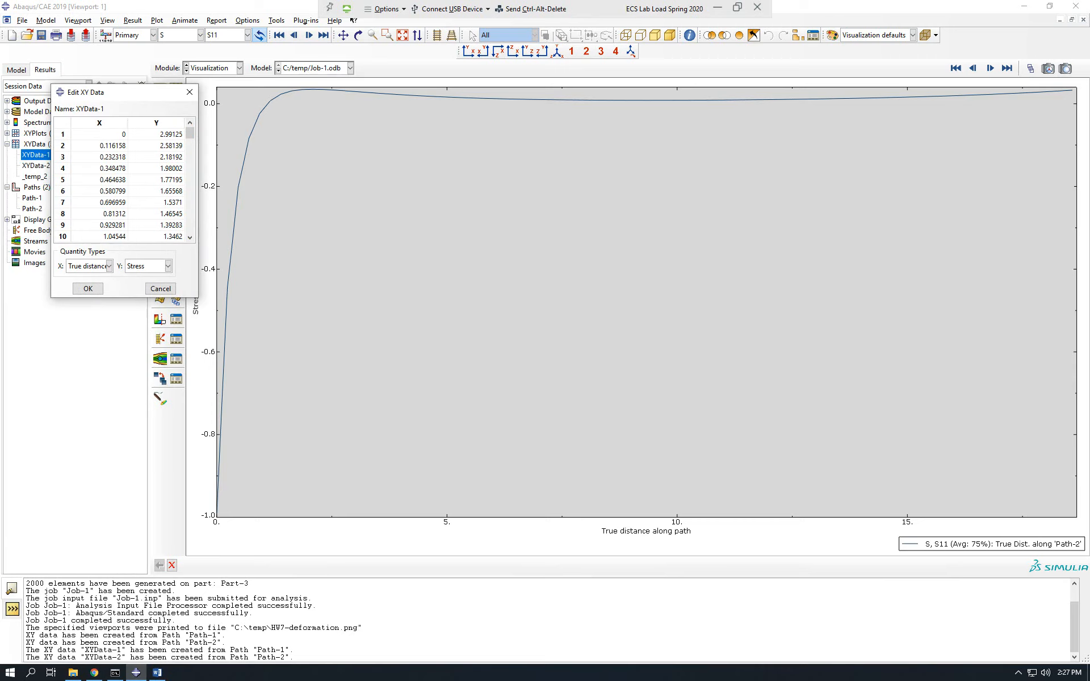
pyautogui.click(95, 673)
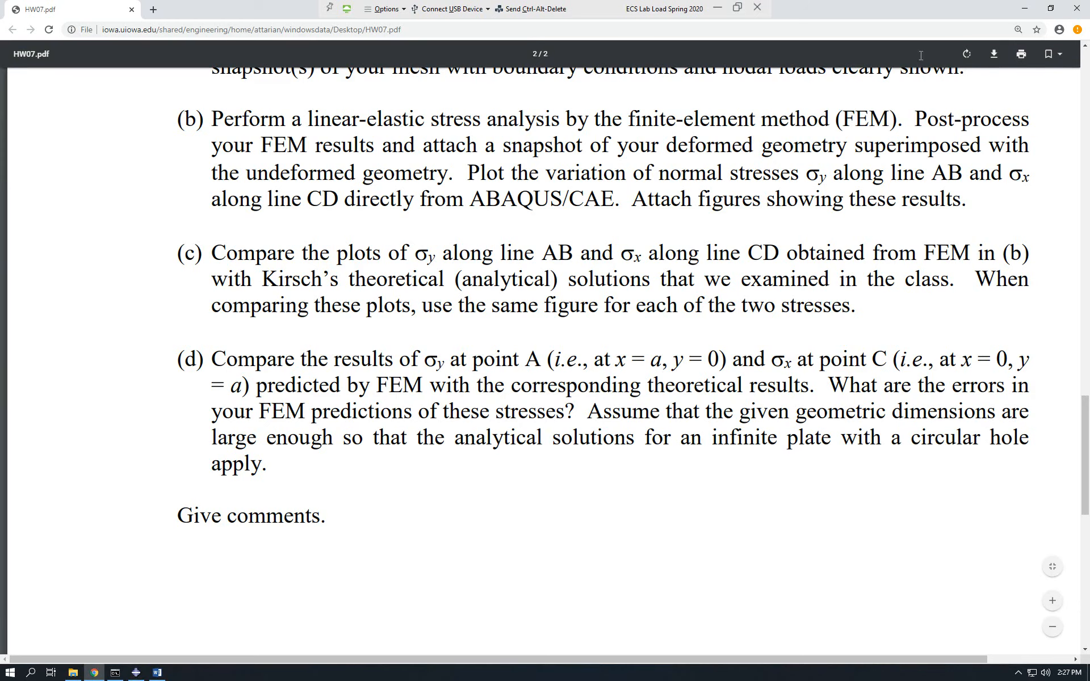
pyautogui.click(1025, 8)
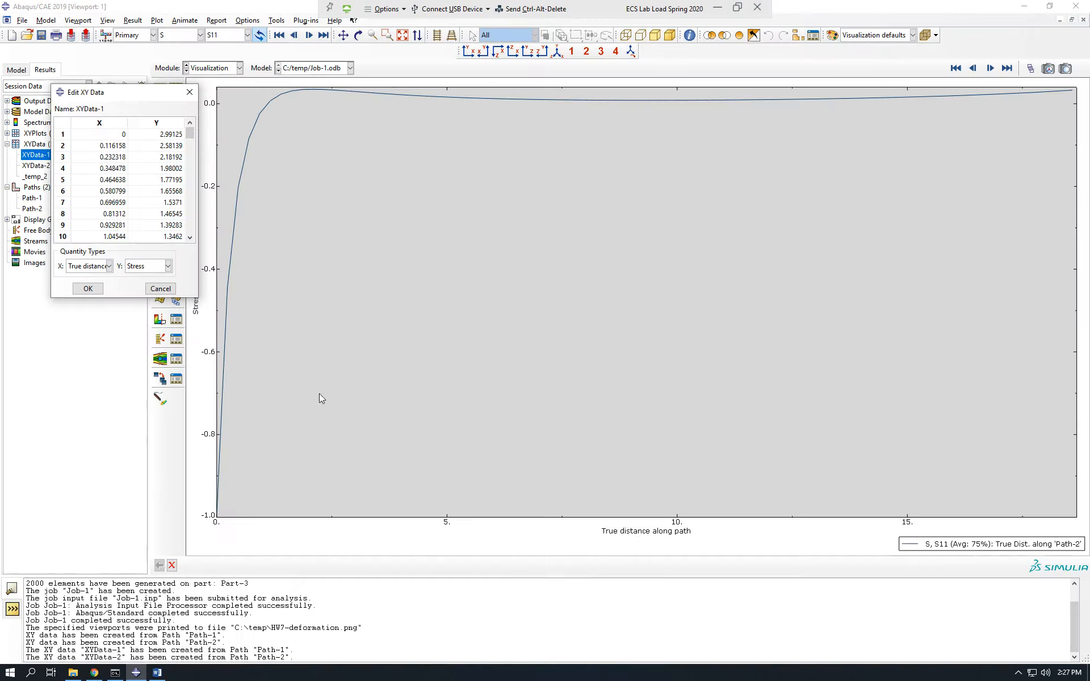
# Copy all XYData-1 rows and paste them into a new blank Excel workbook starting at cell H13.
pyautogui.click(260, 373)
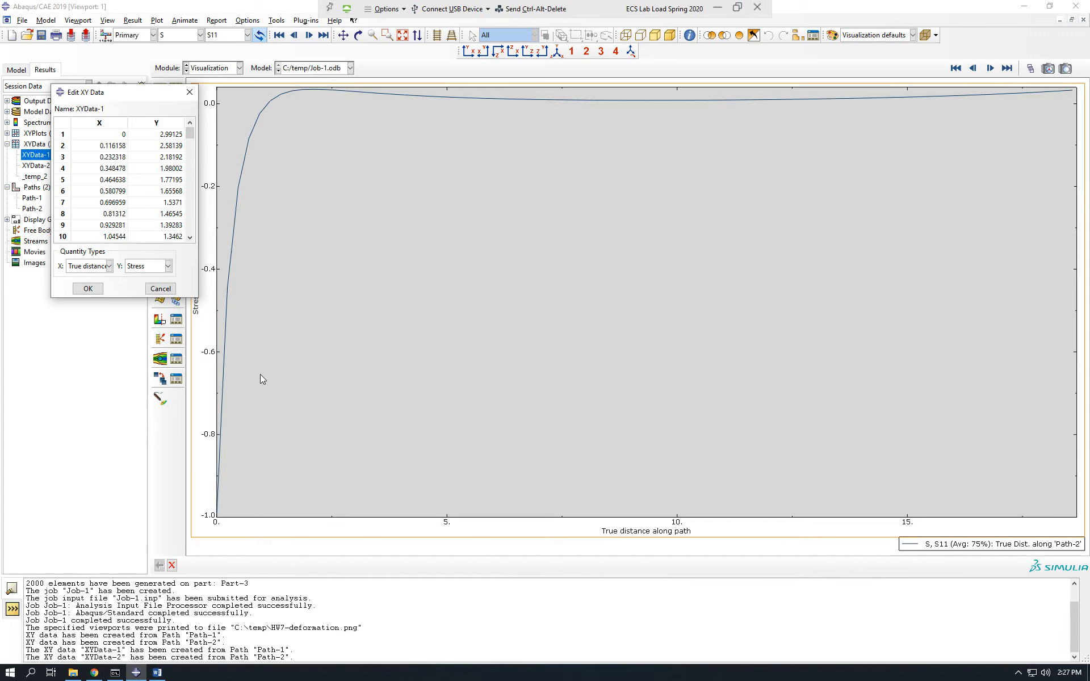
pyautogui.moveTo(112, 138); pyautogui.dragTo(171, 244)
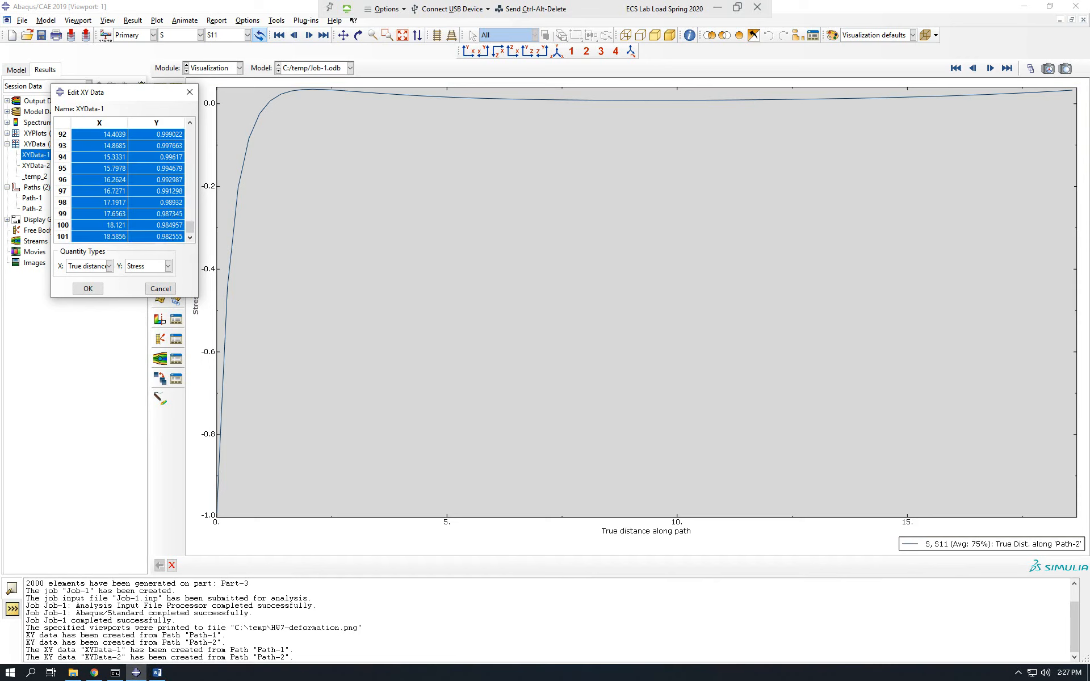
pyautogui.click(8, 677)
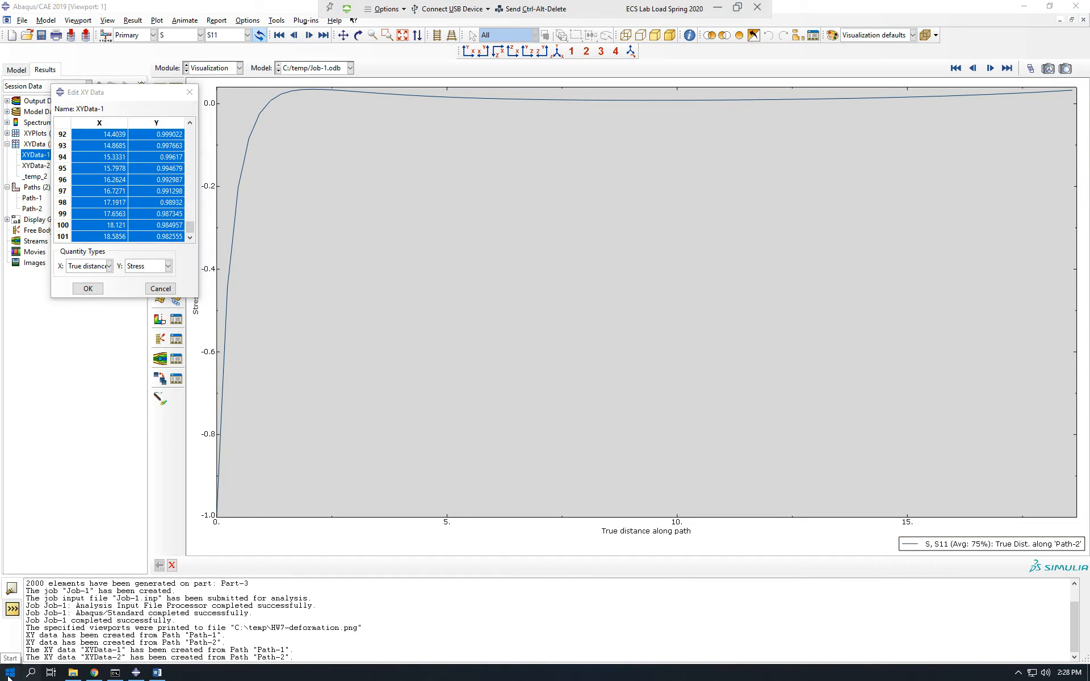
pyautogui.write('excel')
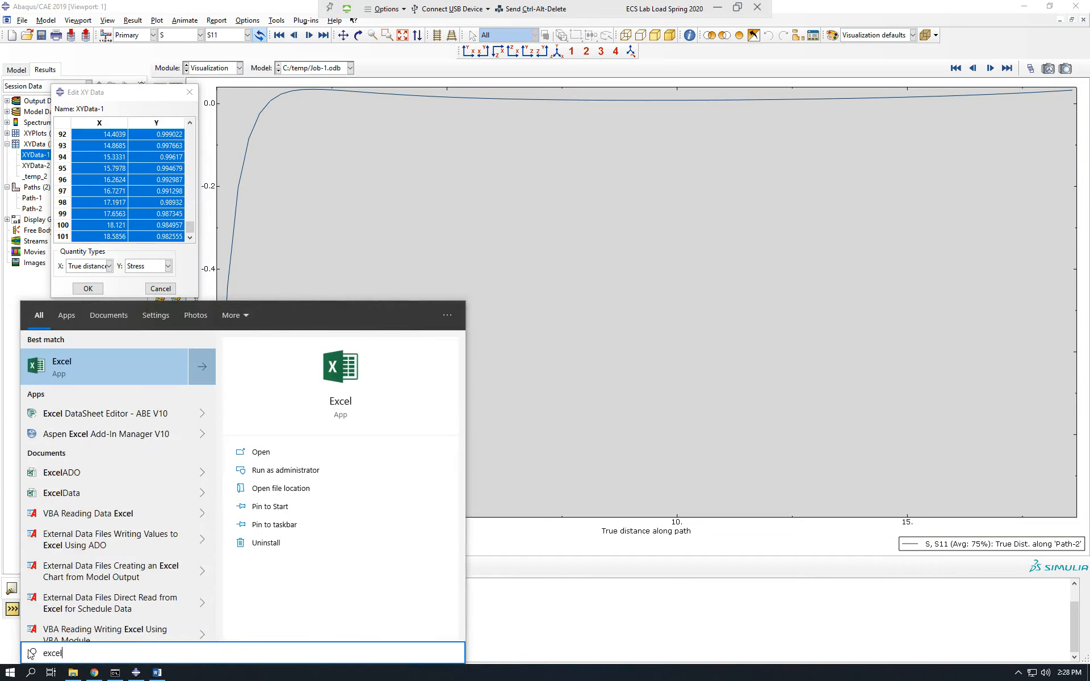
pyautogui.press('Return')
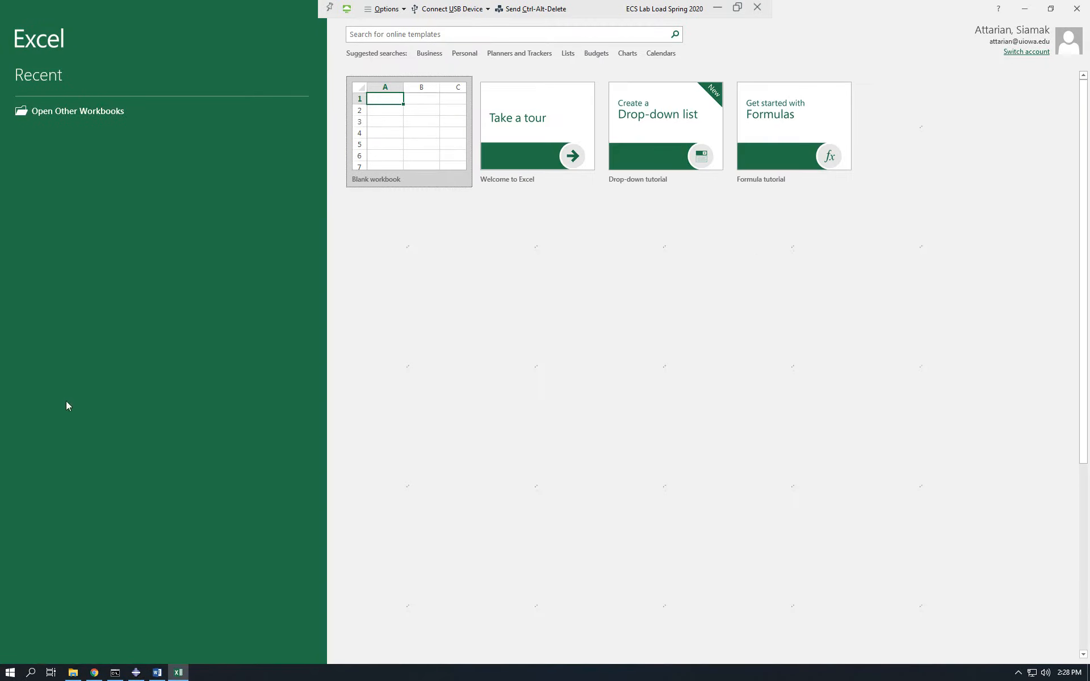
pyautogui.click(405, 159)
pyautogui.click(284, 265)
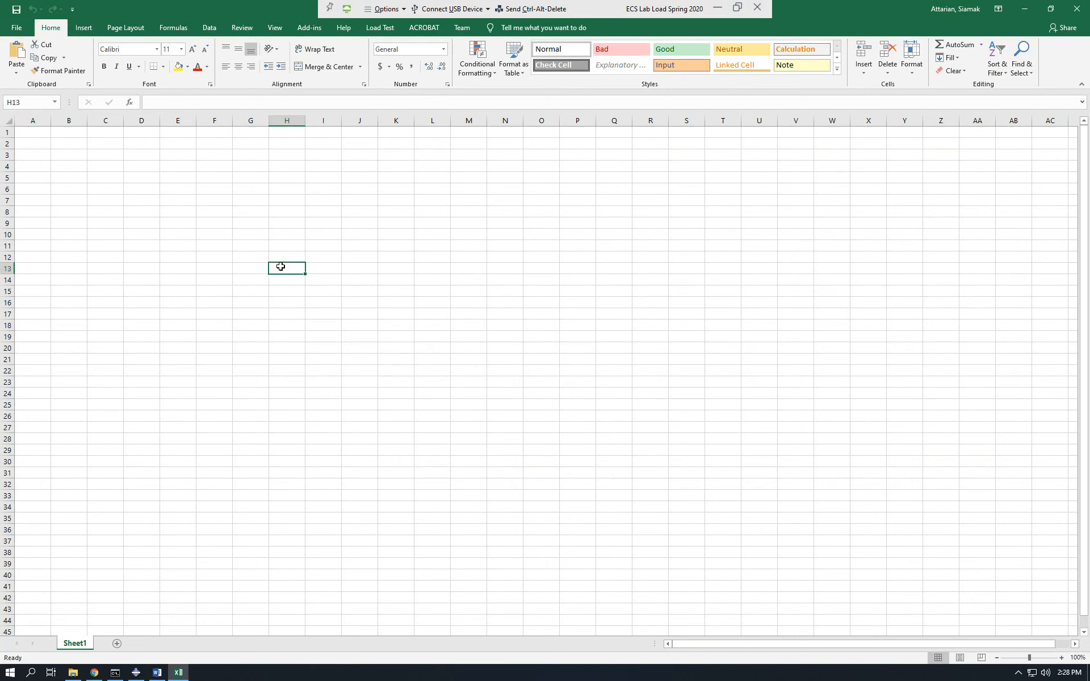
pyautogui.hotkey('ctrl', 'v')
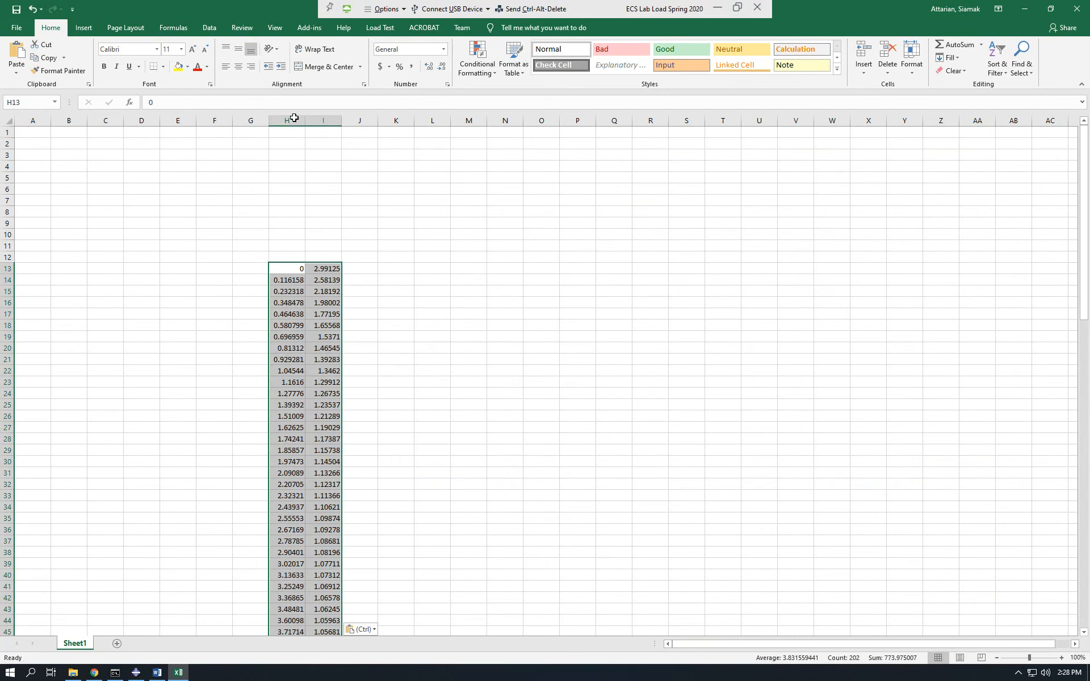
# Widen columns H and I and head them "points on AB line" in H12 and "Sigma Y stress" in I12.
pyautogui.moveTo(305, 121); pyautogui.dragTo(462, 121)
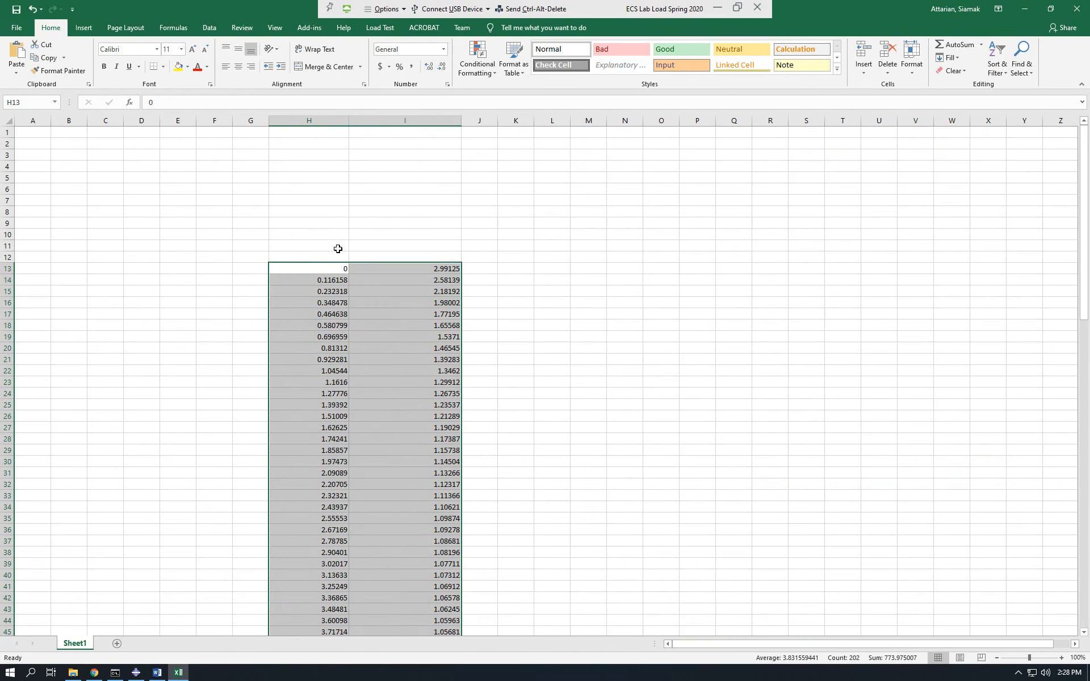
pyautogui.doubleClick(335, 256)
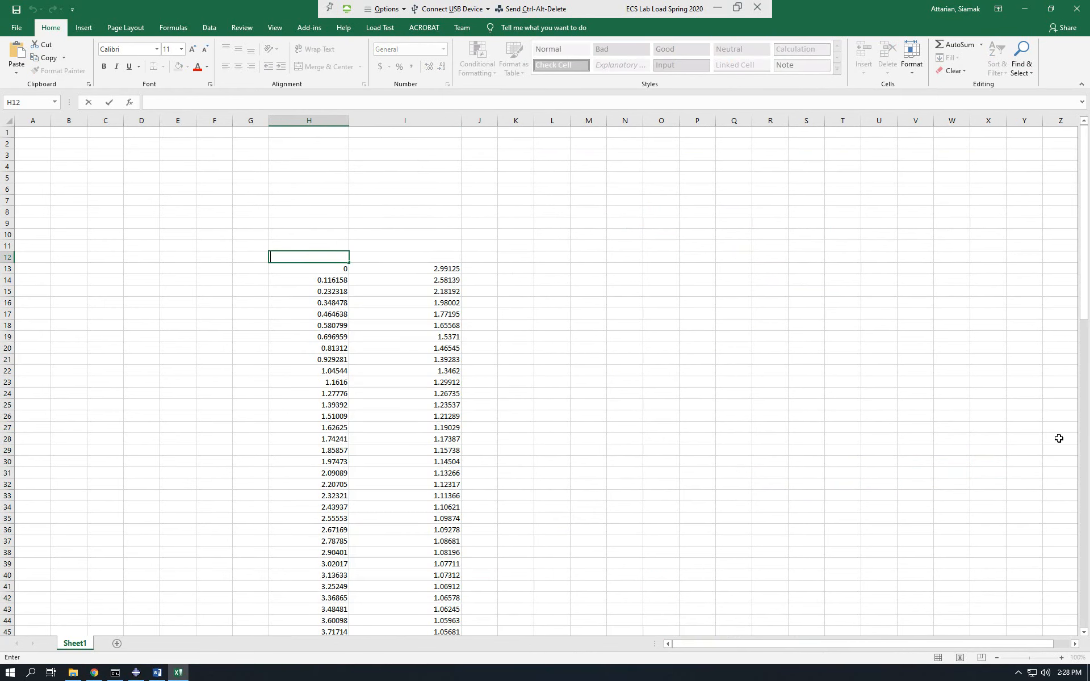
pyautogui.write('points on AB line')
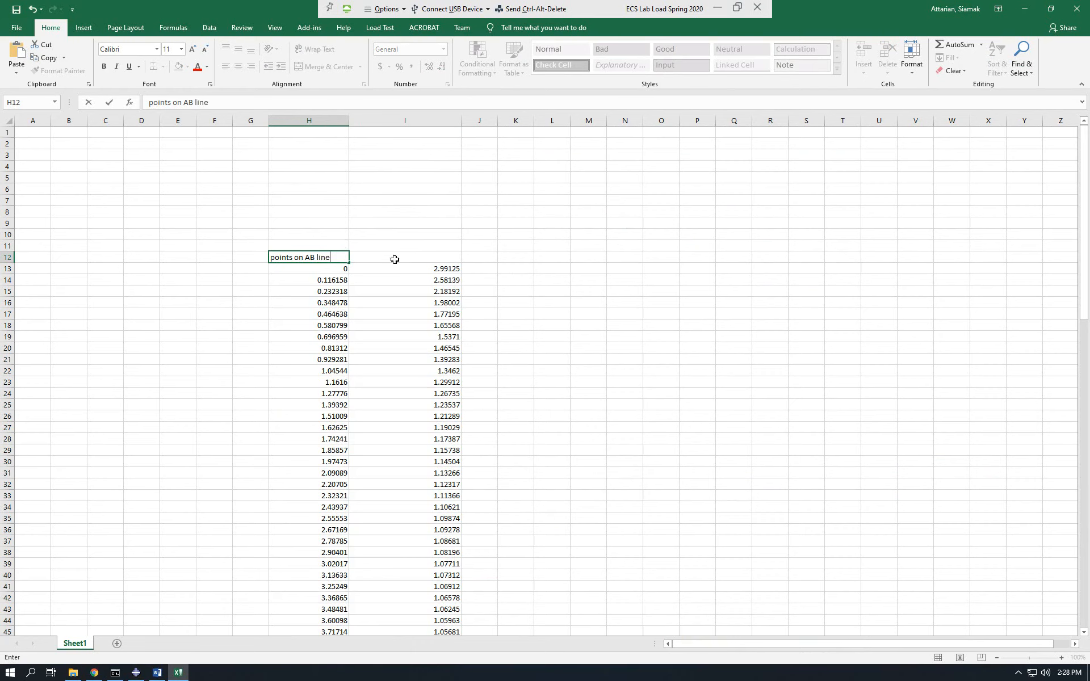
pyautogui.click(401, 258)
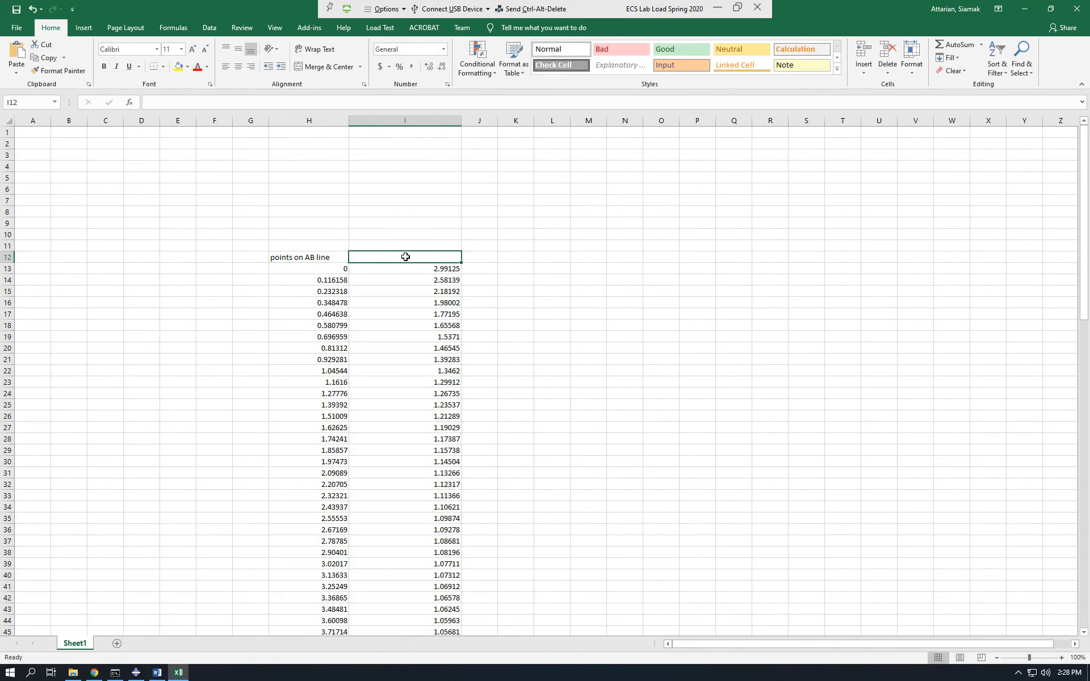
pyautogui.write('Sigma Y stress')
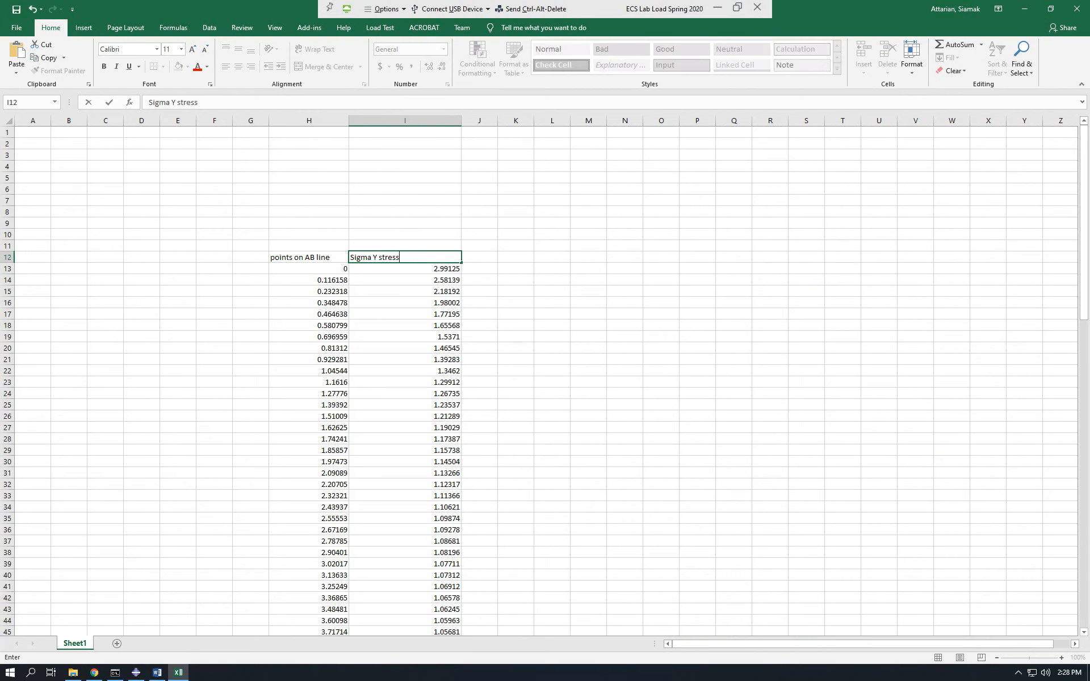
pyautogui.press('Return')
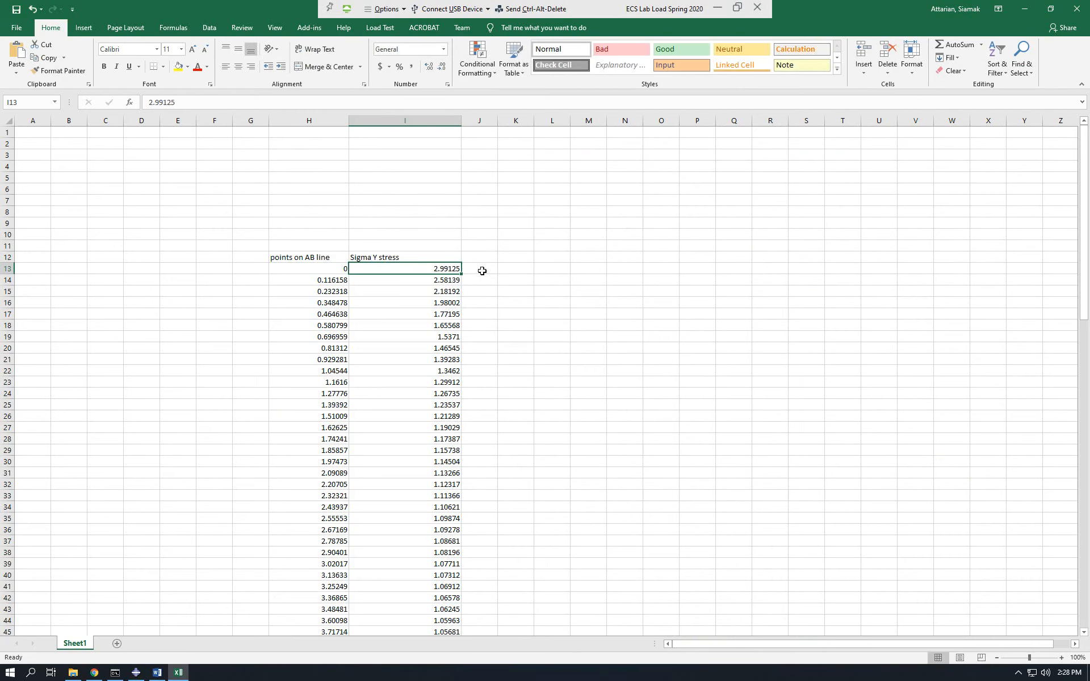
# Widen column J and head it "sigma Y stress based on alanytical method" in J12.
pyautogui.click(488, 254)
pyautogui.moveTo(497, 121); pyautogui.dragTo(644, 121)
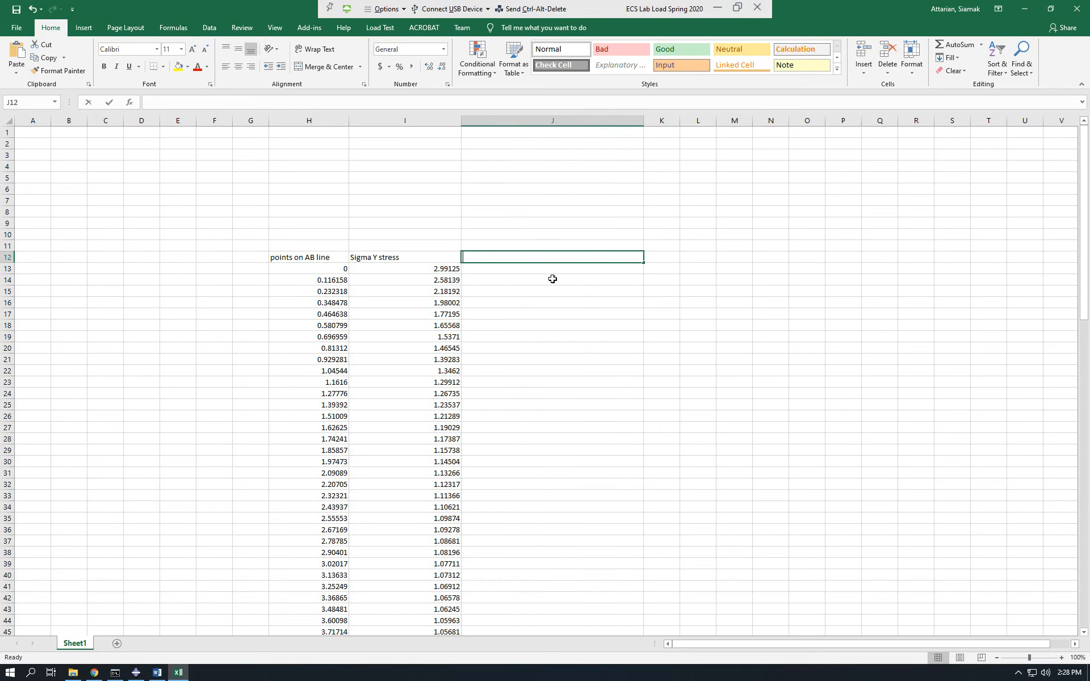
pyautogui.write('sigma Y s')
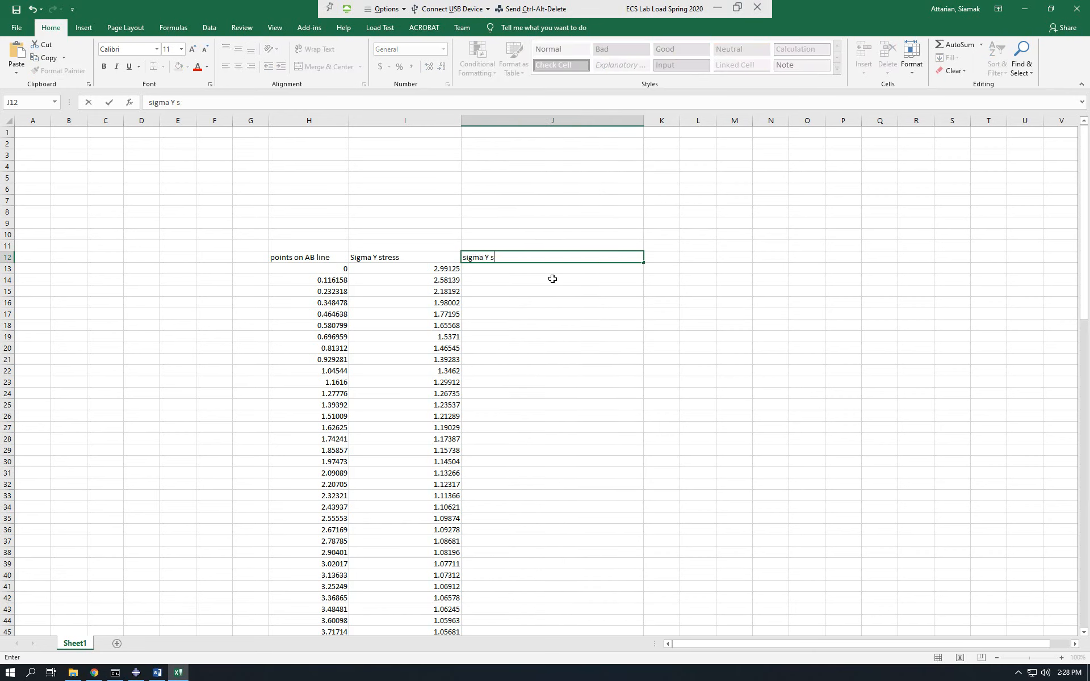
pyautogui.write('tress based on alanytic')
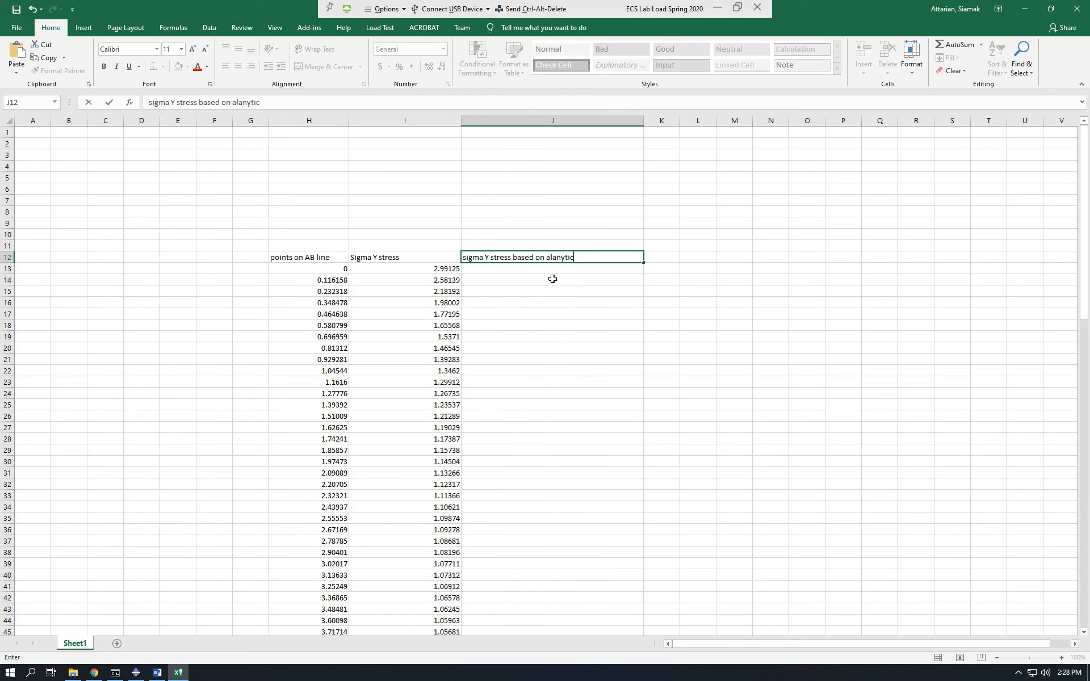
pyautogui.write('al method')
pyautogui.press('Return')
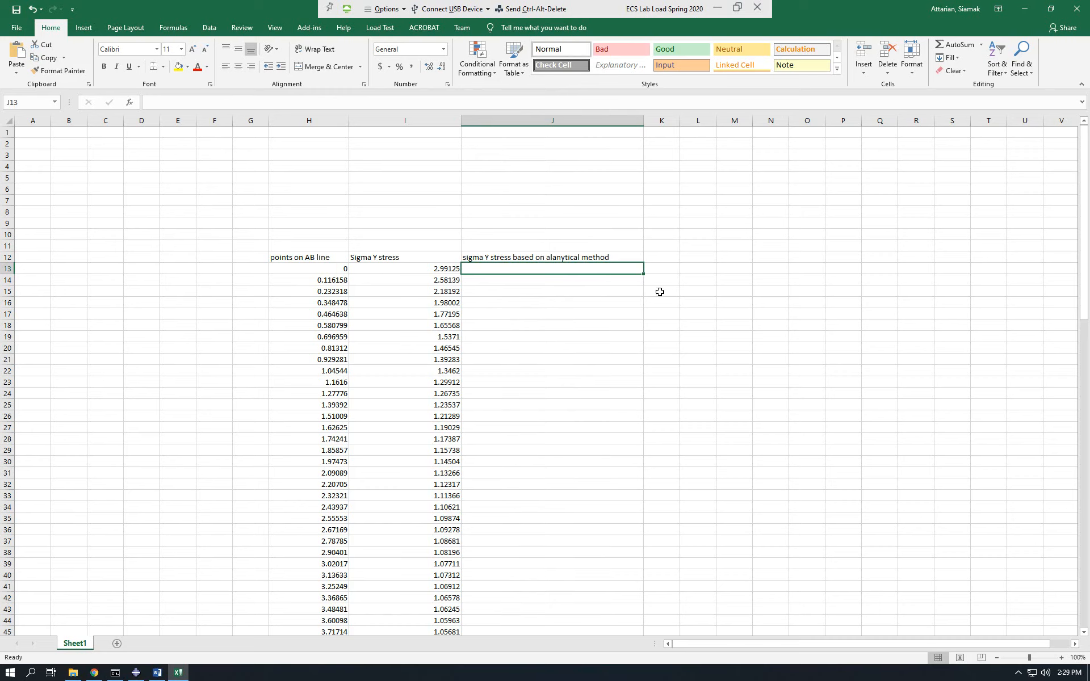
# Try the placeholder formula =H13*2 in J13, fill it down through J43, and clear the column J values again.
pyautogui.write('=')
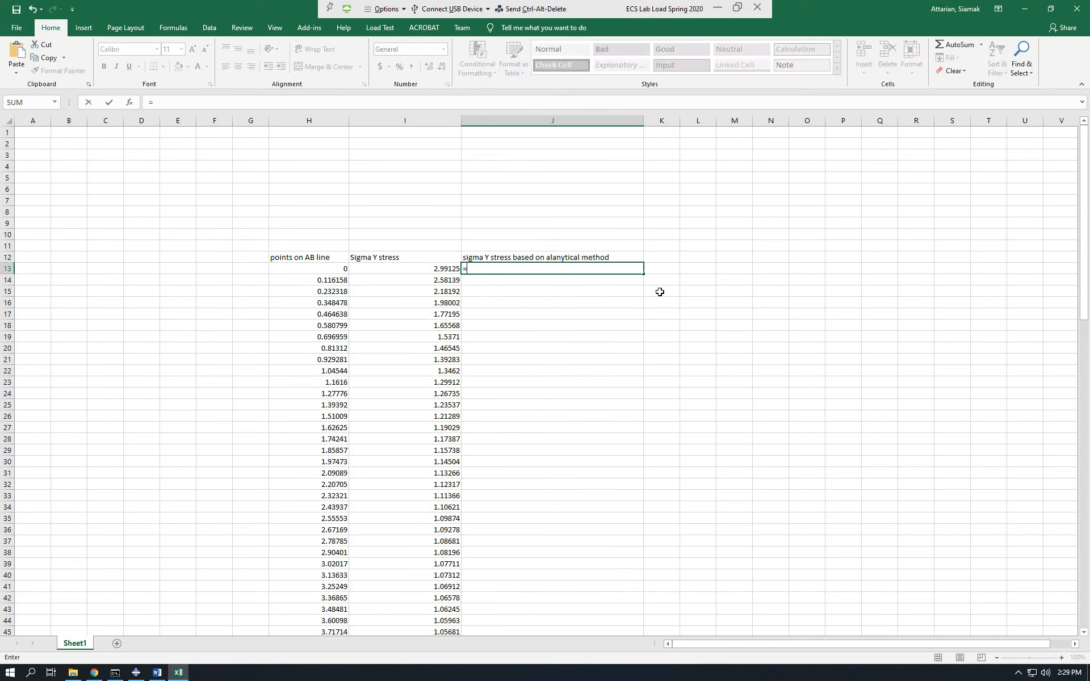
pyautogui.click(340, 267)
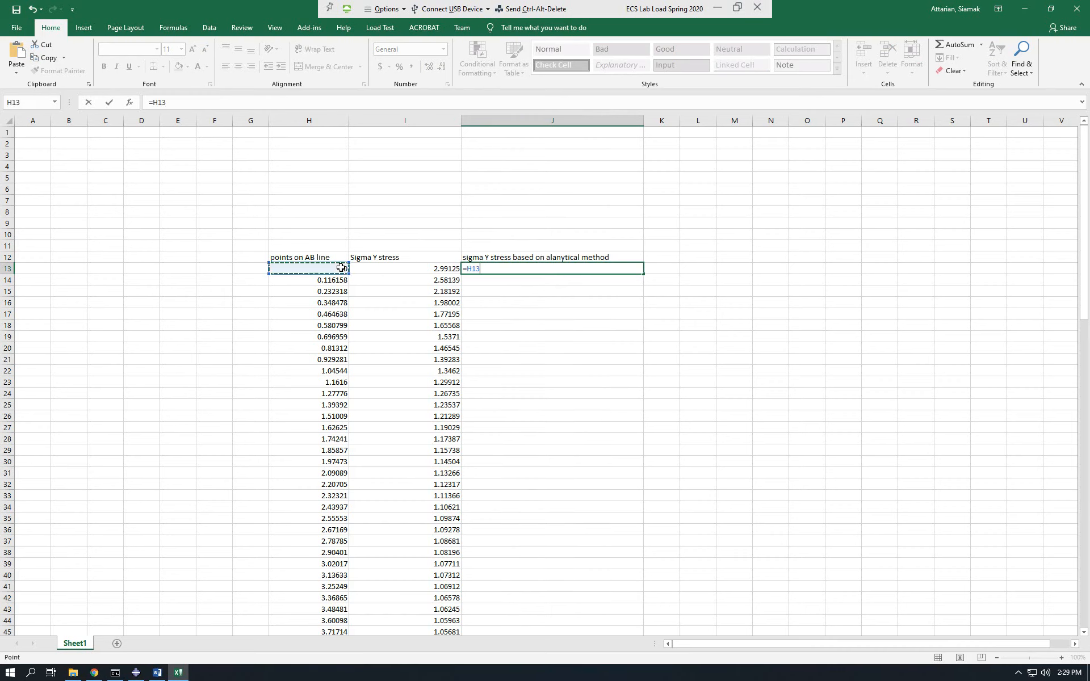
pyautogui.write('*9')
pyautogui.hotkey('ctrl', 'Return')
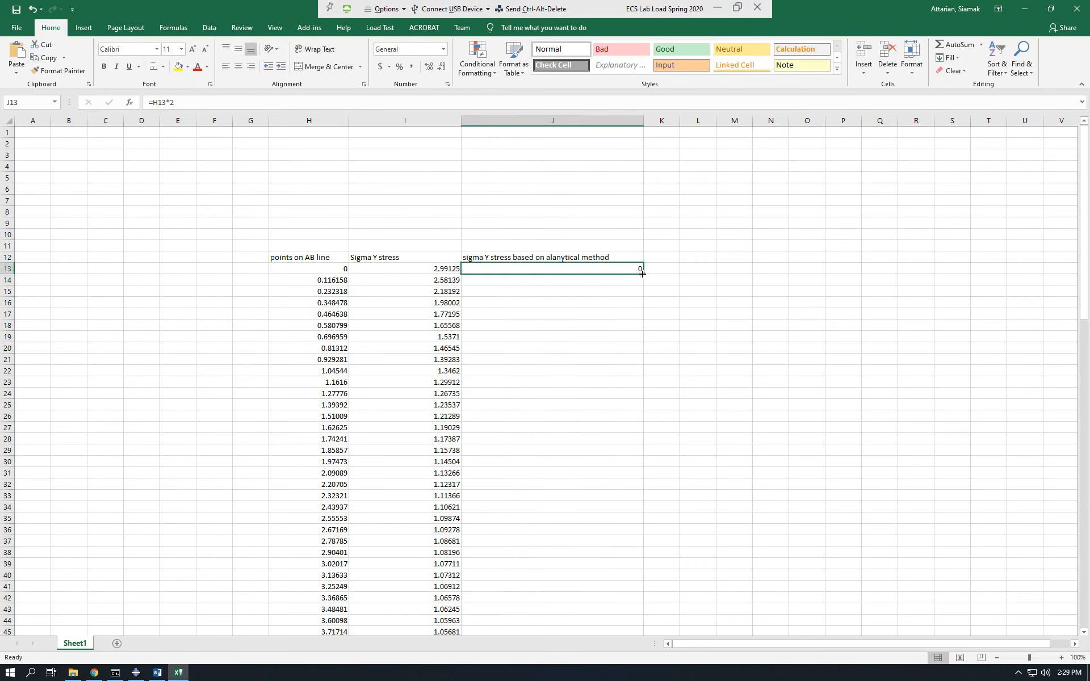
pyautogui.moveTo(641, 274); pyautogui.dragTo(622, 600)
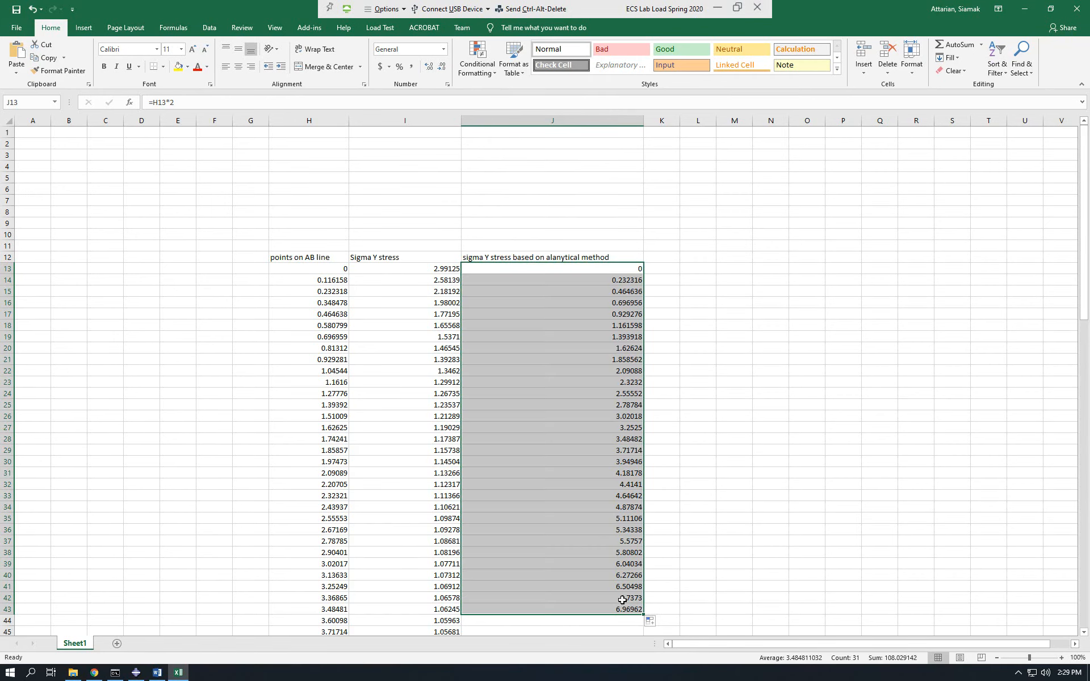
pyautogui.click(622, 269)
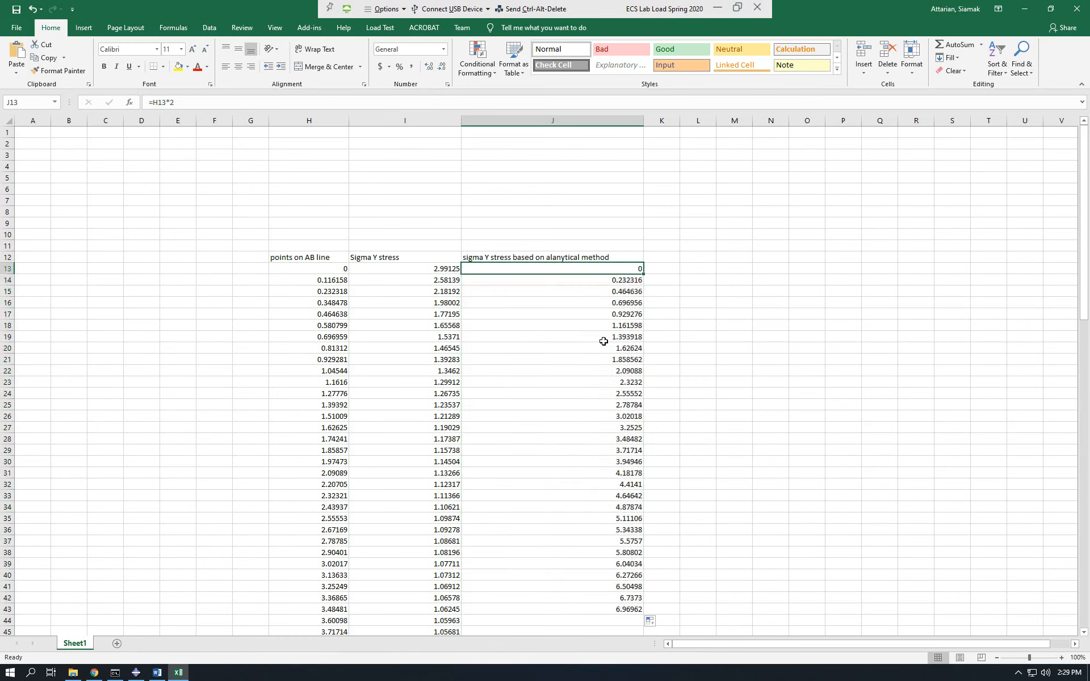
pyautogui.moveTo(603, 341); pyautogui.dragTo(587, 595)
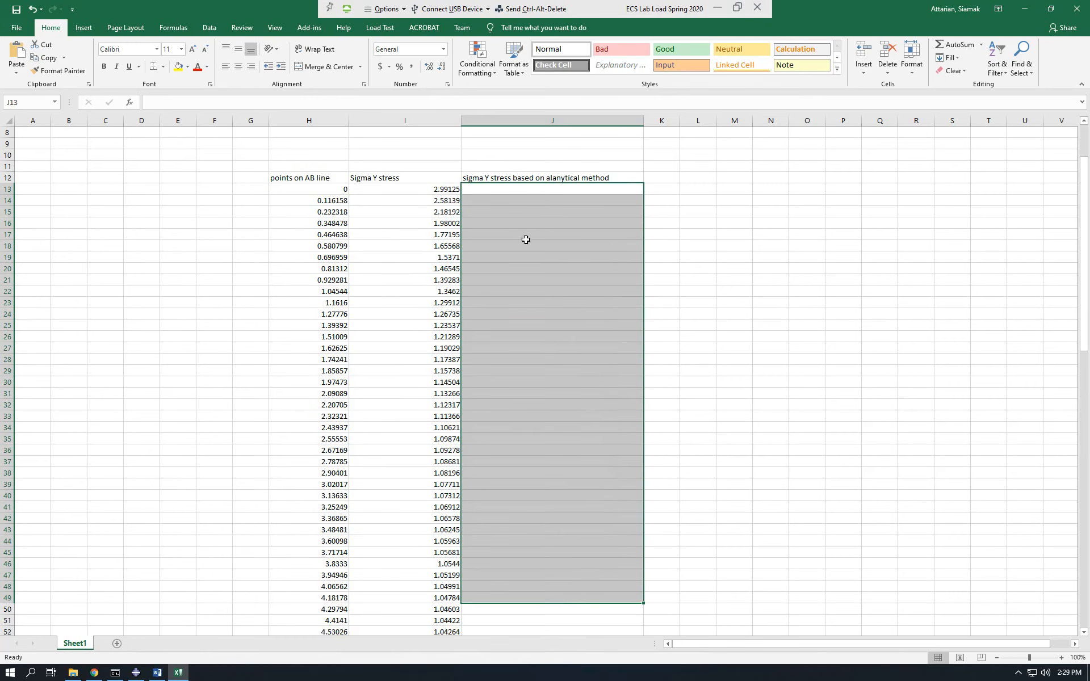
# Insert an empty Scatter with Smooth Lines chart and place it in the blank area beyond column K, level with row 12.
pyautogui.click(758, 230)
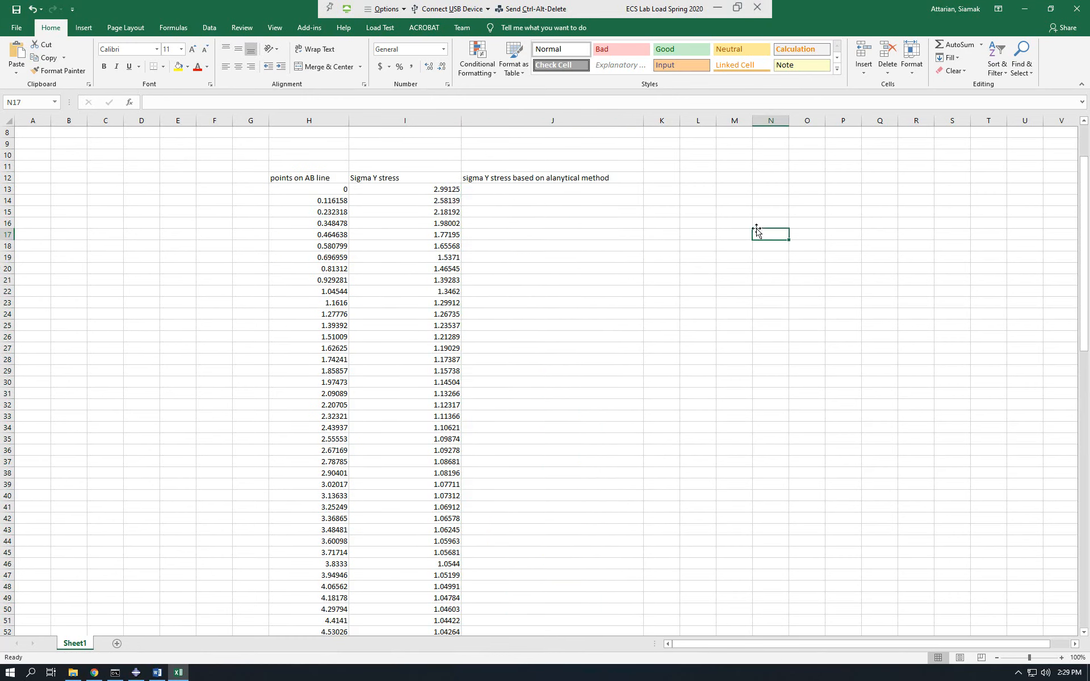
pyautogui.click(84, 28)
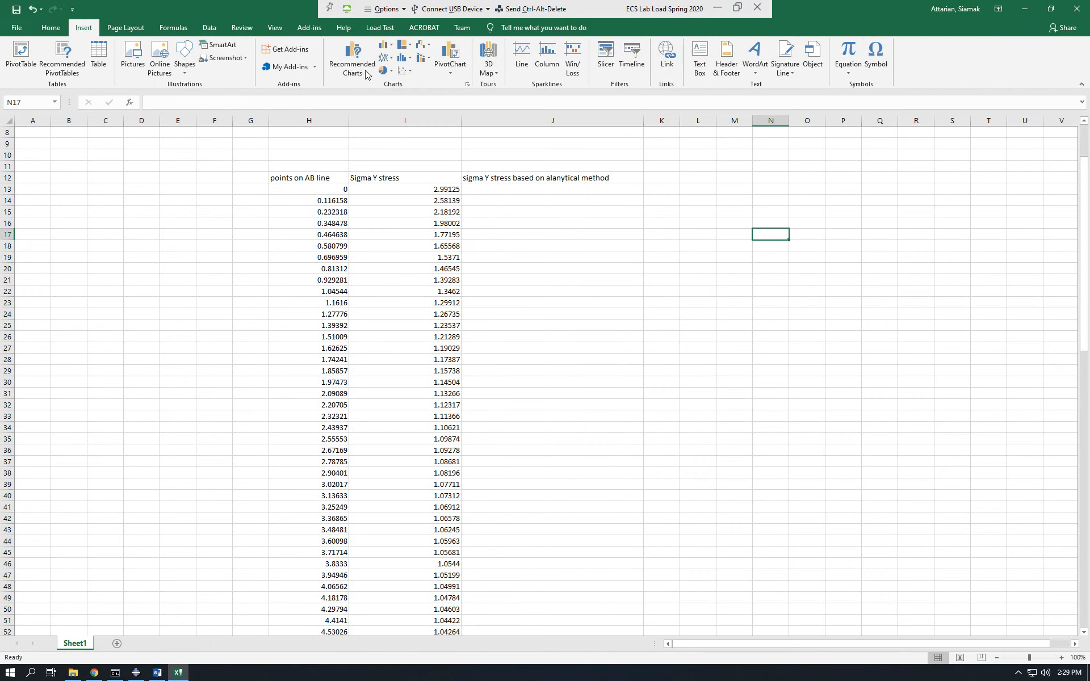
pyautogui.click(402, 72)
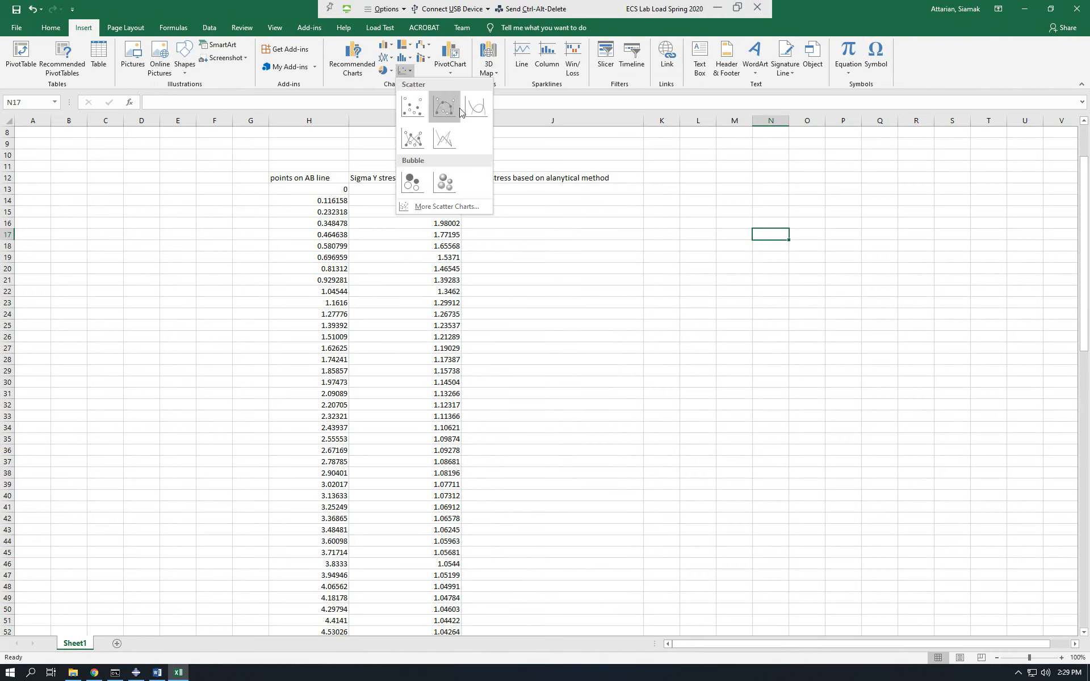
pyautogui.click(477, 109)
pyautogui.moveTo(567, 377); pyautogui.dragTo(851, 251)
# Add a data series to the empty chart with H13:H113 as its X values.
pyautogui.rightClick(850, 251)
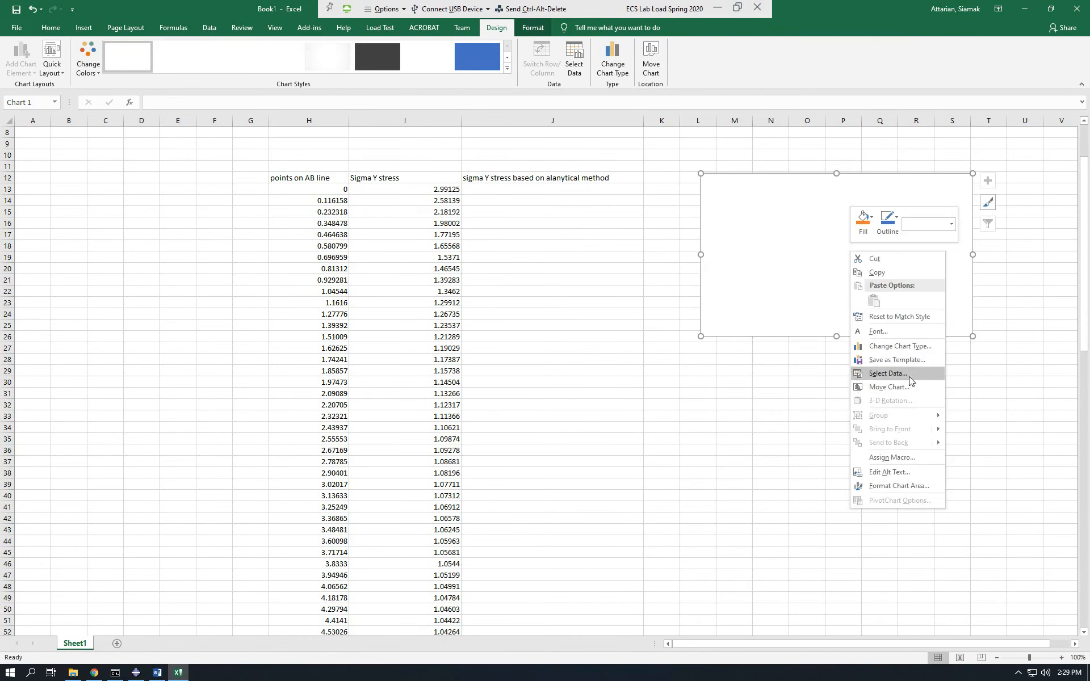
pyautogui.click(908, 375)
pyautogui.click(404, 328)
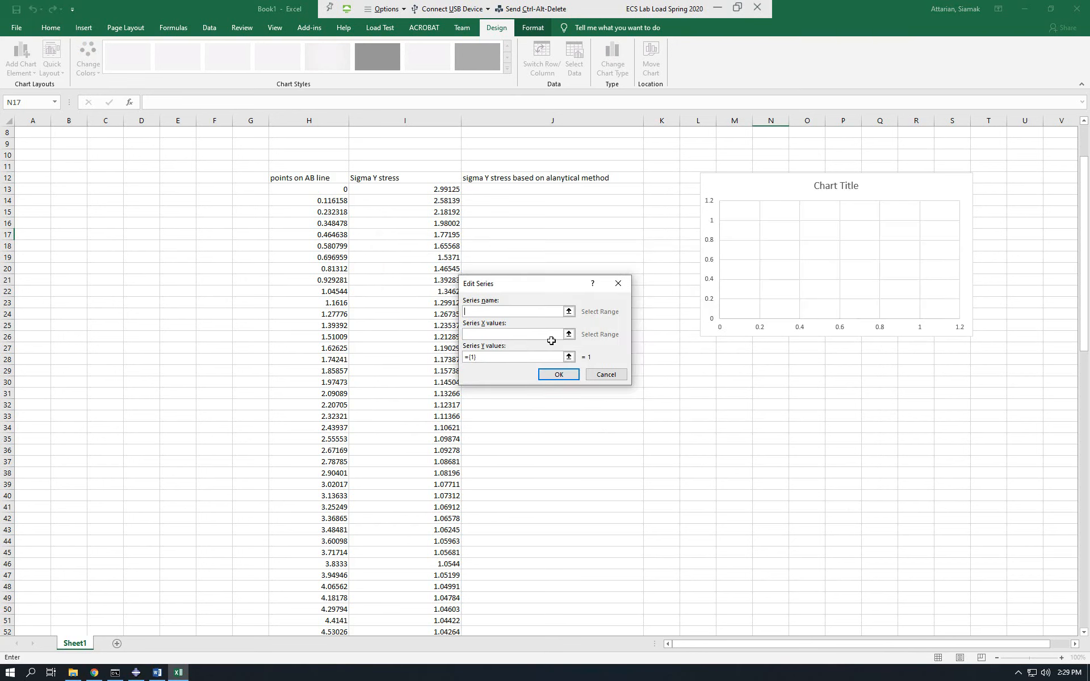
pyautogui.click(570, 335)
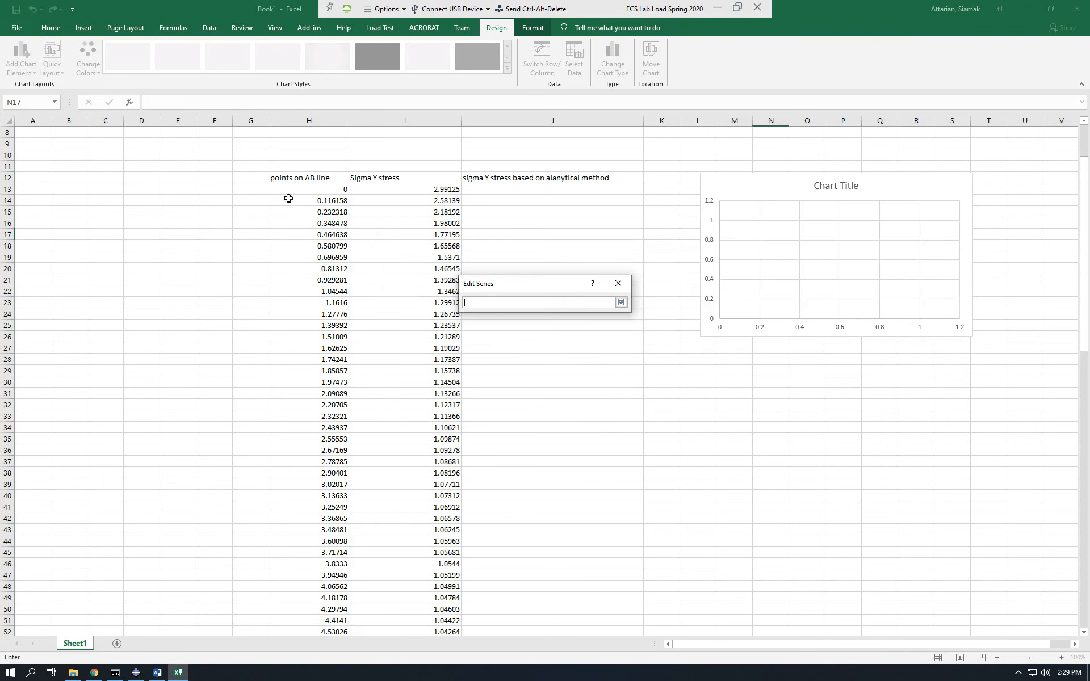
pyautogui.click(327, 186)
pyautogui.hotkey('ctrl', 'shift', 'Down')
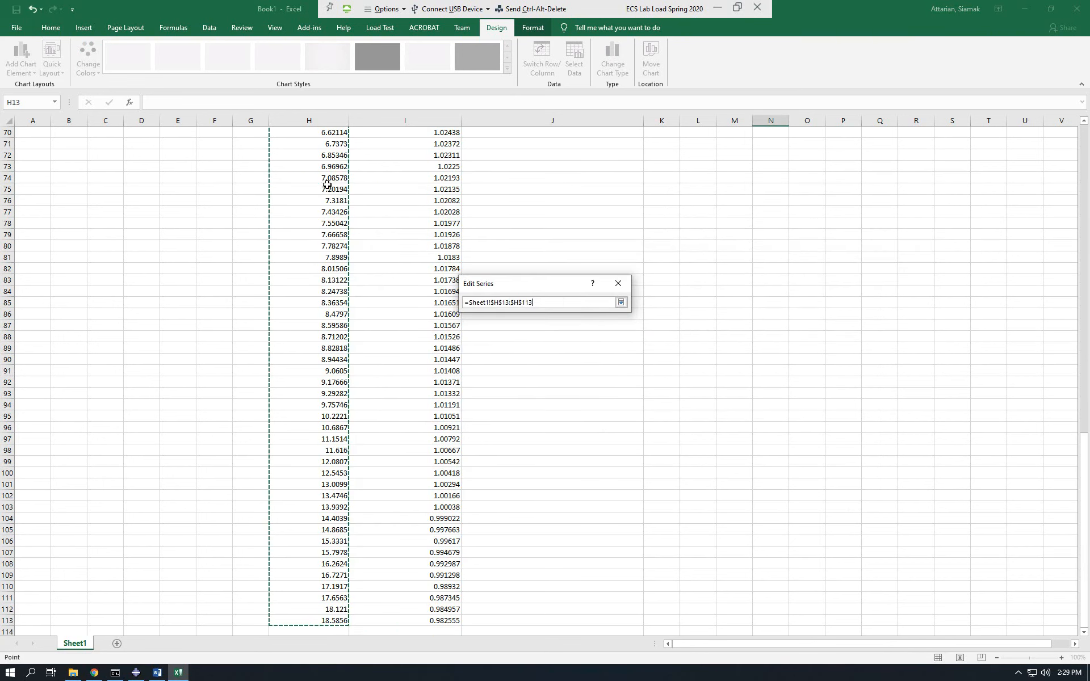
pyautogui.press('Return')
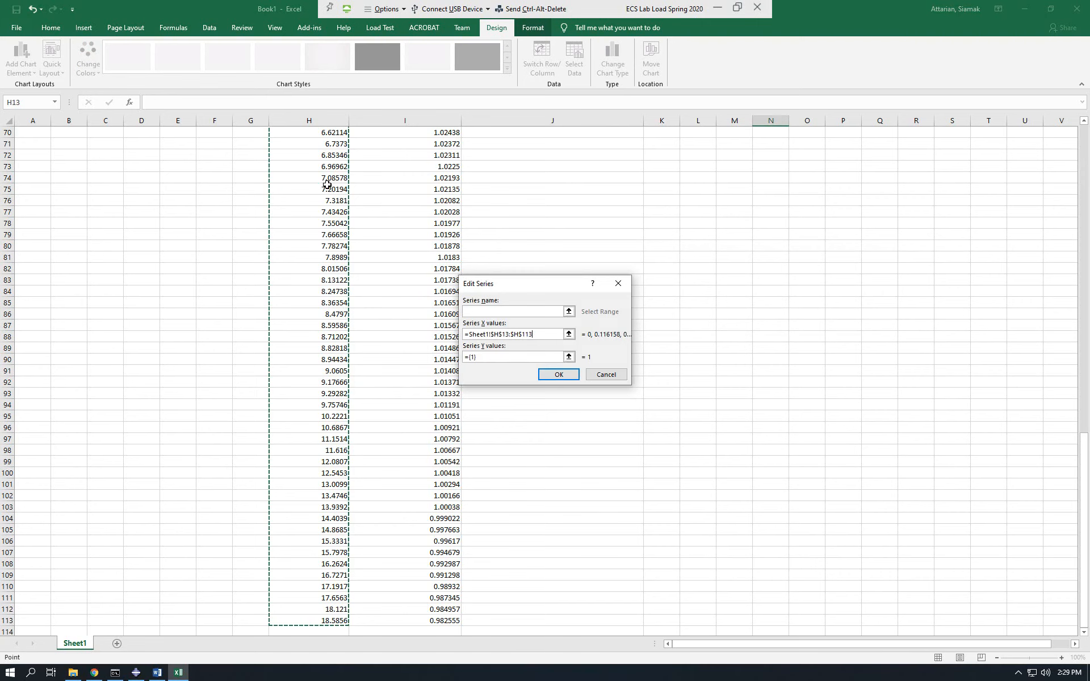
# Set the new series' Y values to I13:I113 and apply the chart data selection.
pyautogui.click(571, 359)
pyautogui.click(408, 390)
pyautogui.hotkey('ctrl', 'Up')
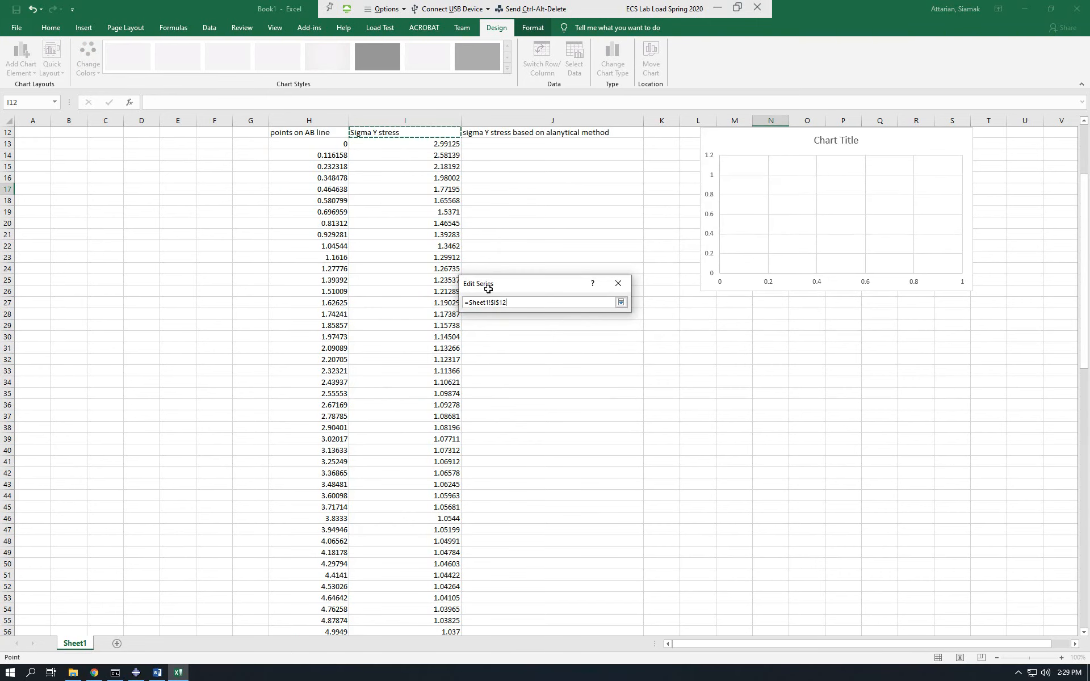
pyautogui.click(443, 146)
pyautogui.hotkey('ctrl', 'shift', 'Down')
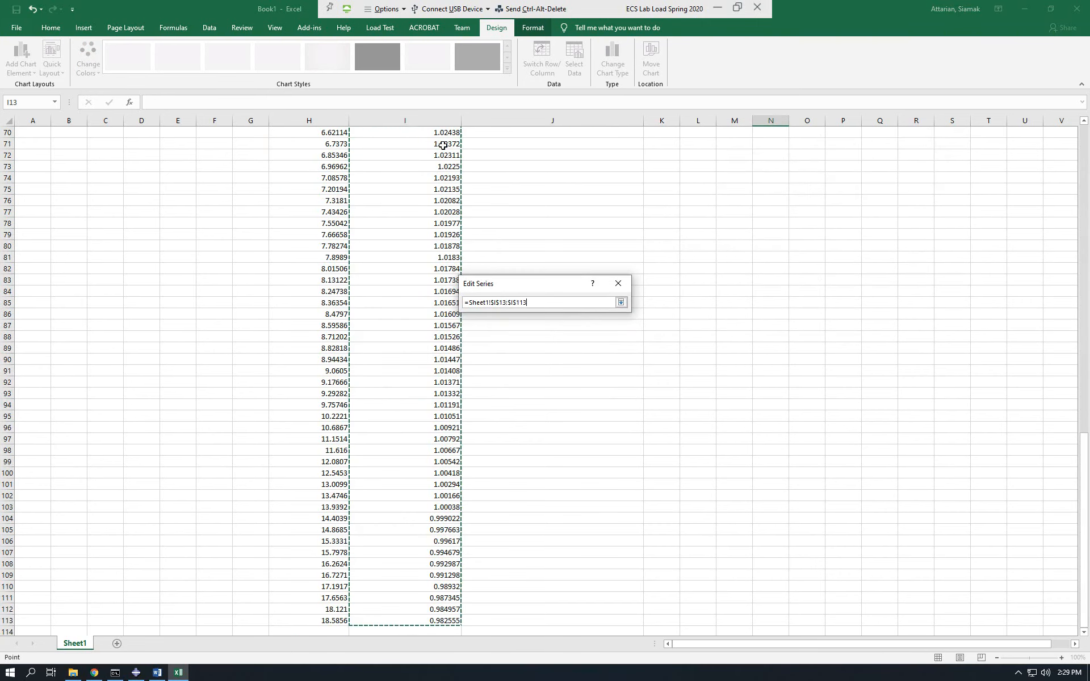
pyautogui.press('Return')
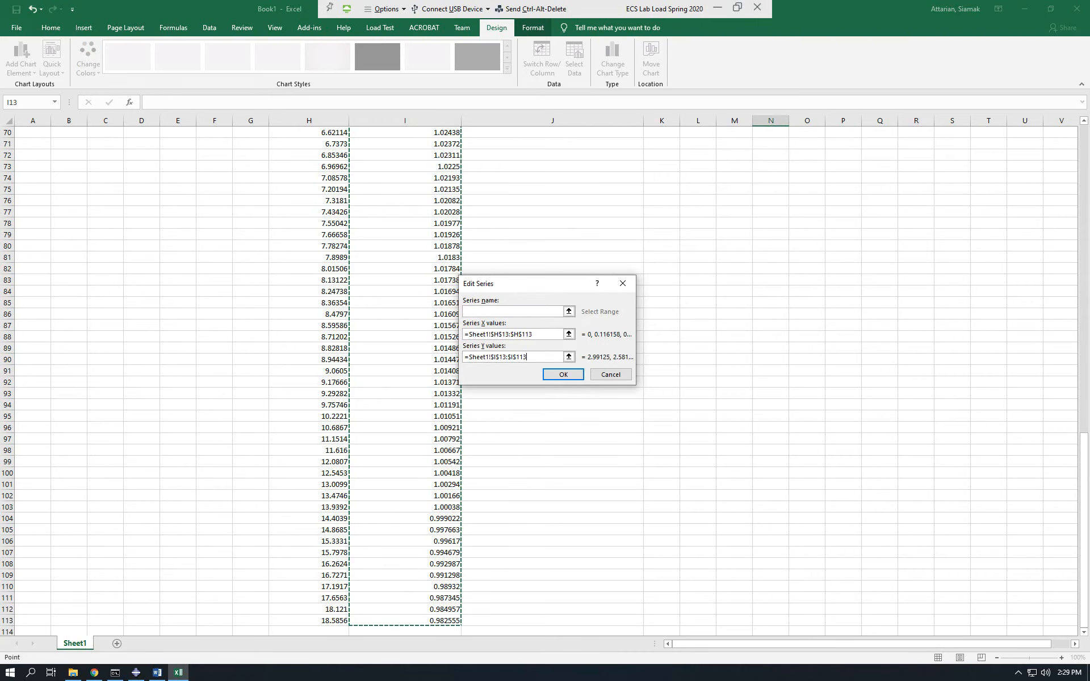
pyautogui.click(563, 375)
pyautogui.click(633, 411)
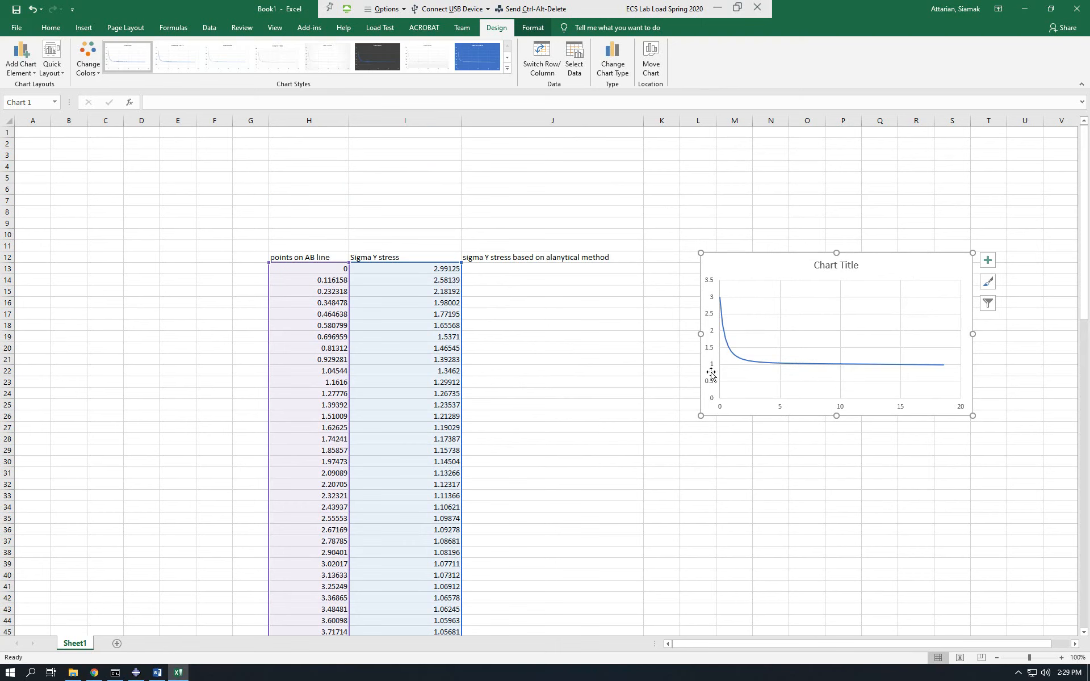
# Add a legend to the Sigma Y stress chart.
pyautogui.click(507, 269)
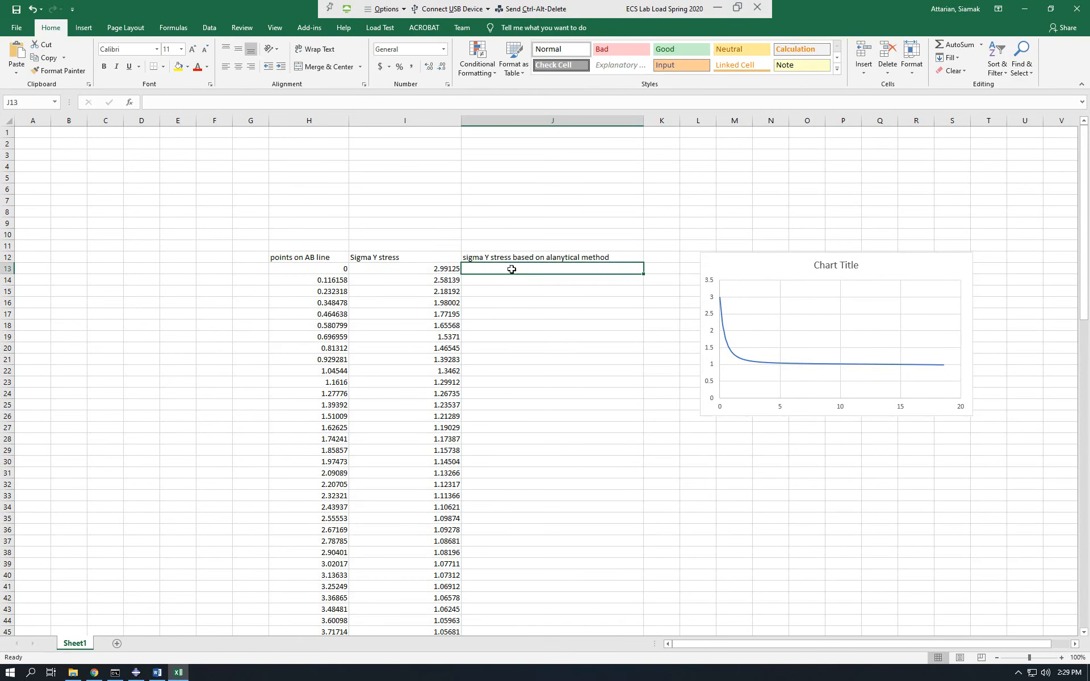
pyautogui.click(957, 267)
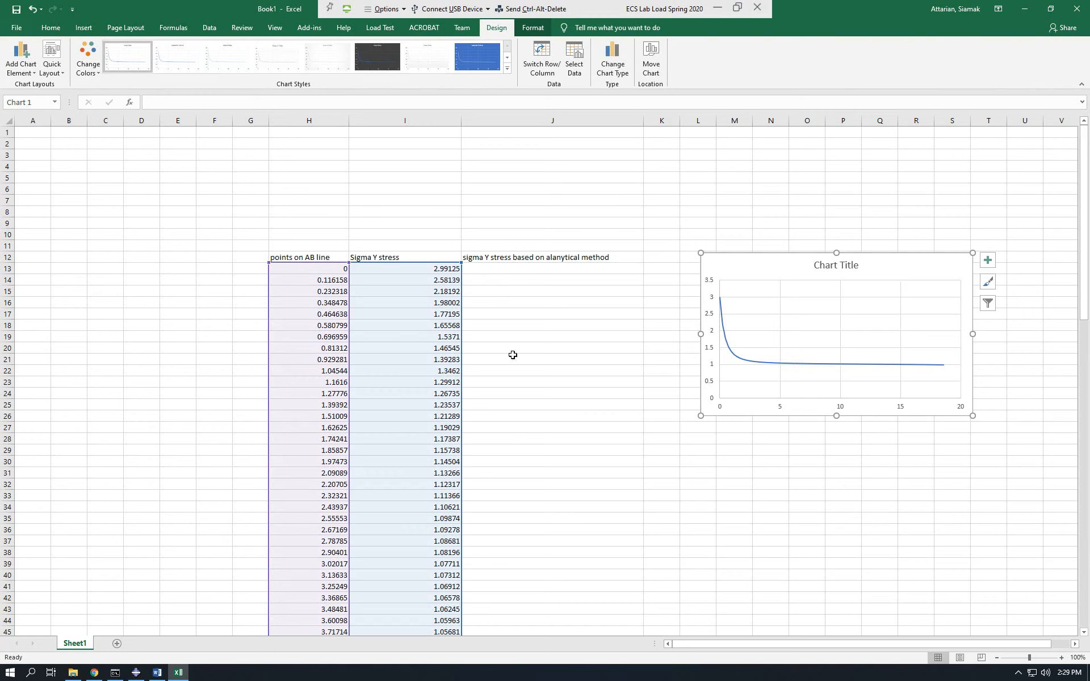
pyautogui.click(987, 260)
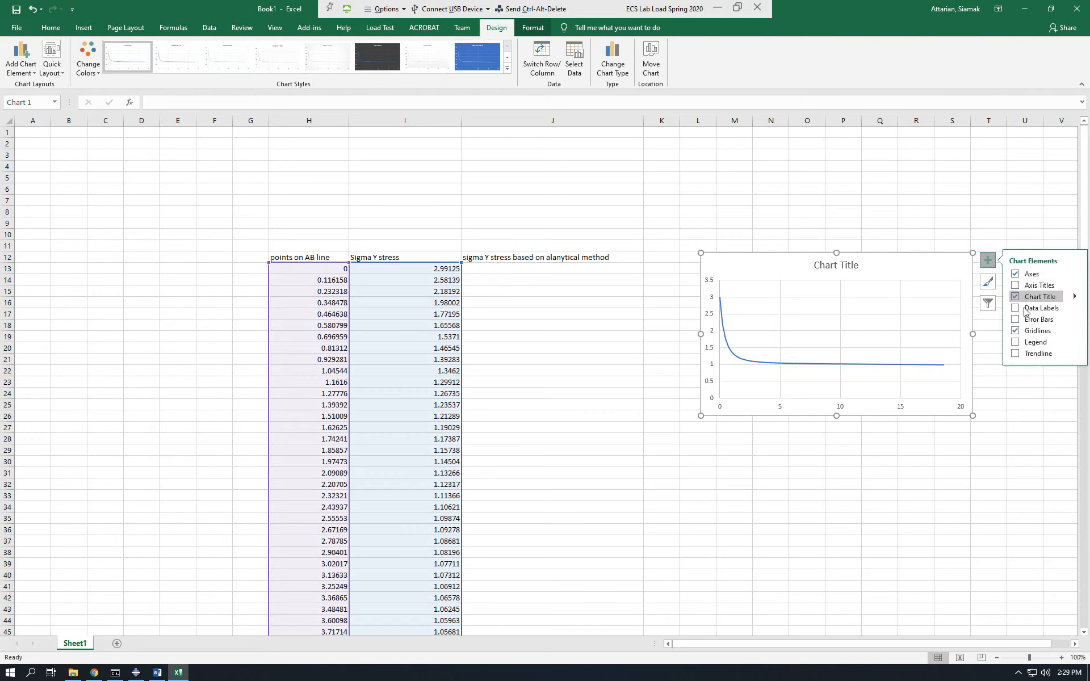
pyautogui.click(1016, 342)
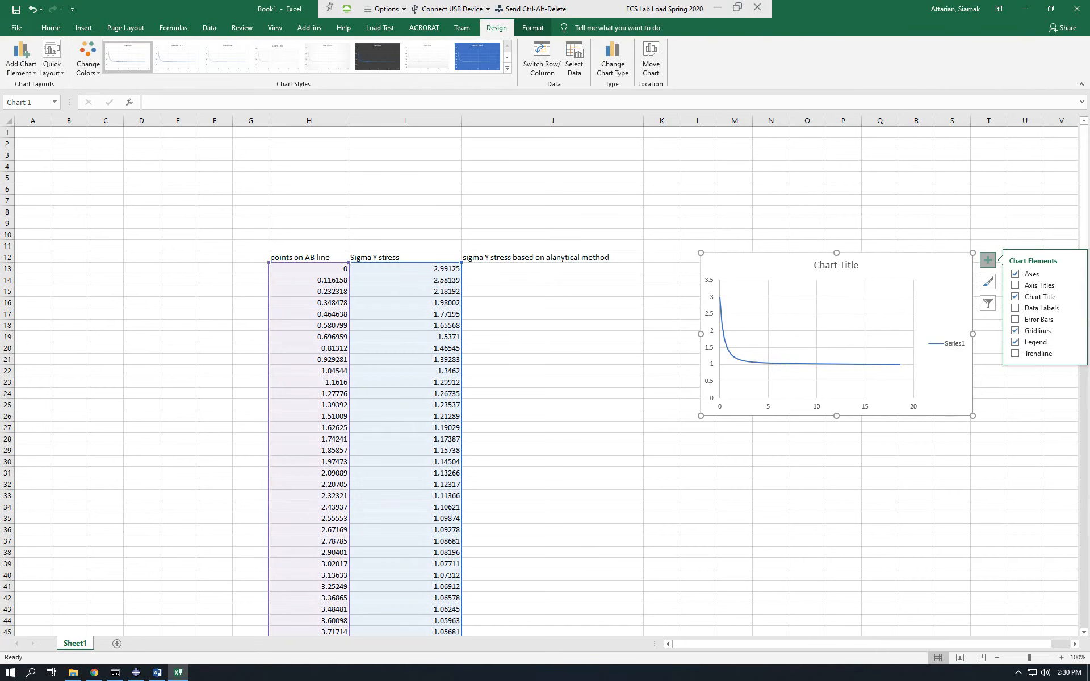
# Name the chart's data series "Abaqus" and apply the change to the chart.
pyautogui.rightClick(932, 273)
pyautogui.click(970, 394)
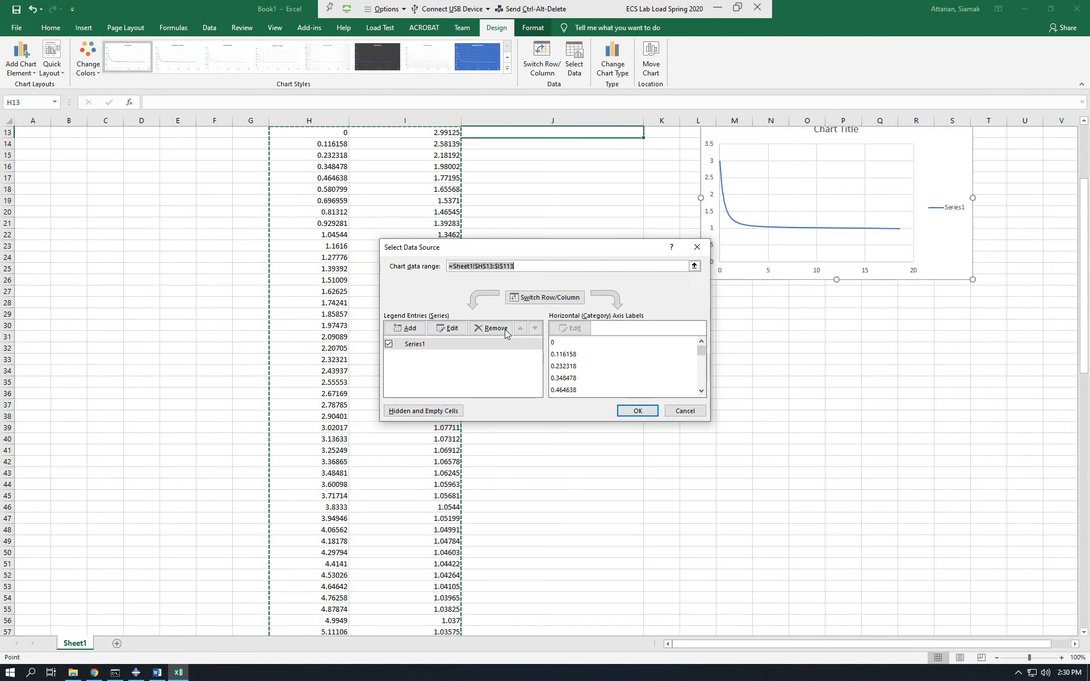
pyautogui.click(446, 344)
pyautogui.click(448, 328)
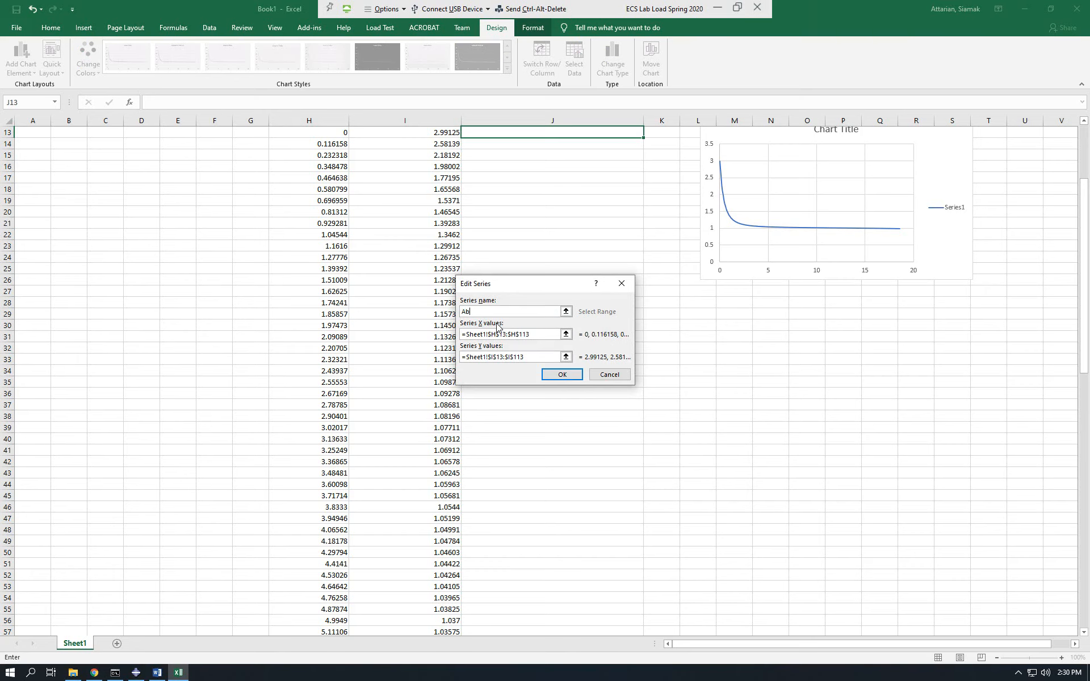
pyautogui.write('Abaqus')
pyautogui.click(562, 374)
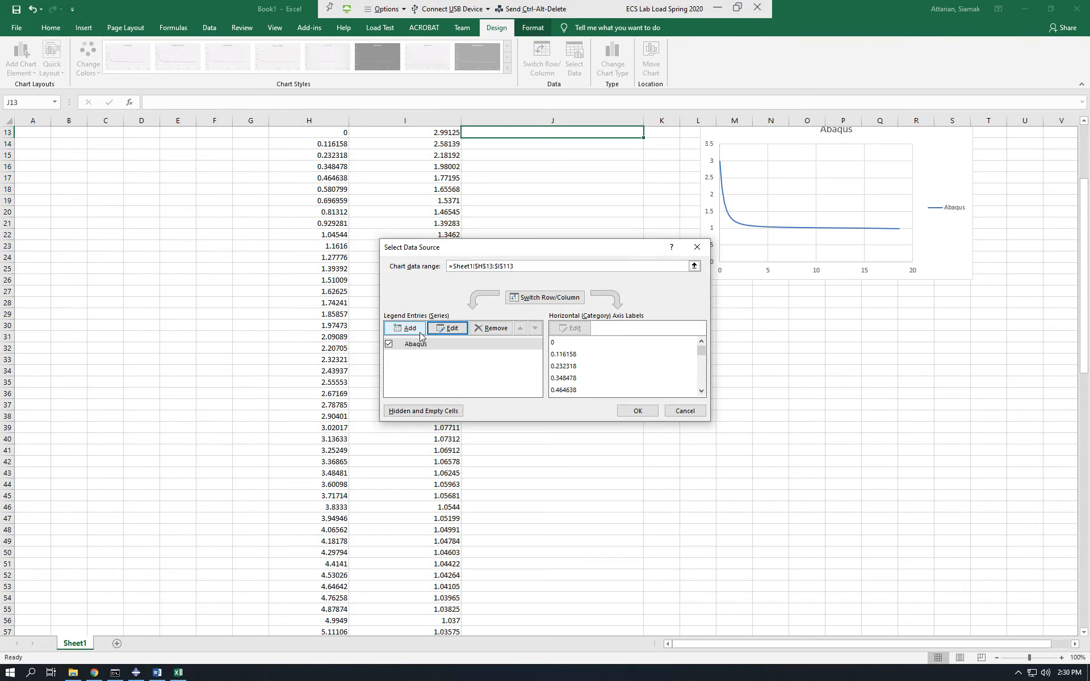
pyautogui.click(641, 411)
pyautogui.scroll(4, 763, 389)
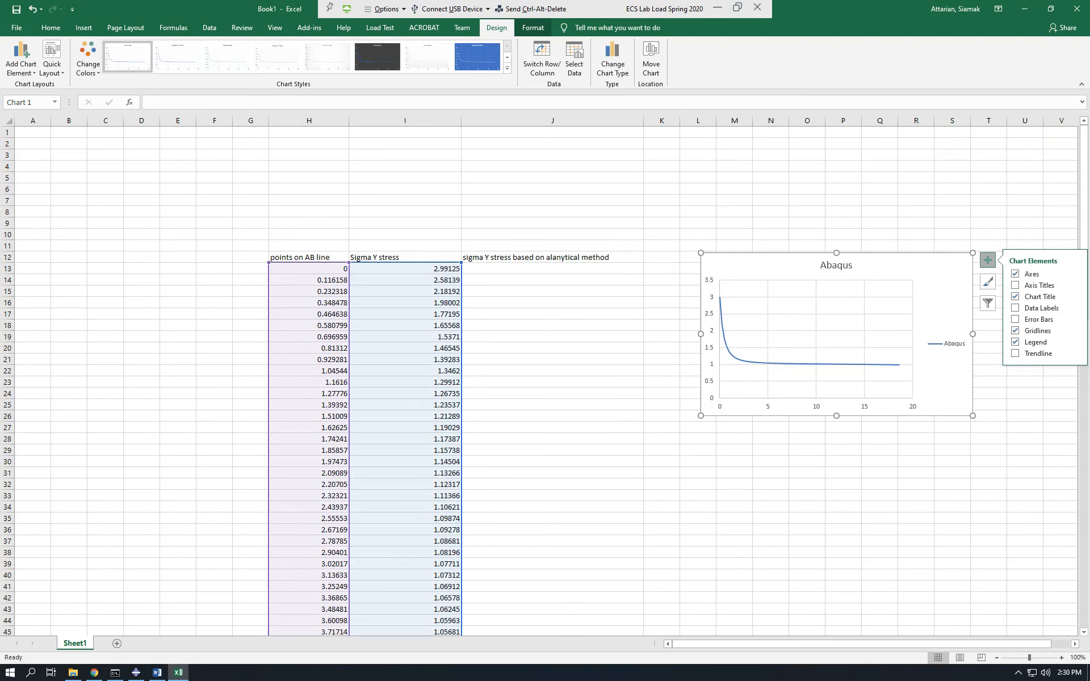
# Switch to Abaqus/CAE, replace the open XYData-1 editor with XYData-2 to examine its distance and stress values, and return to Excel.
pyautogui.click(143, 673)
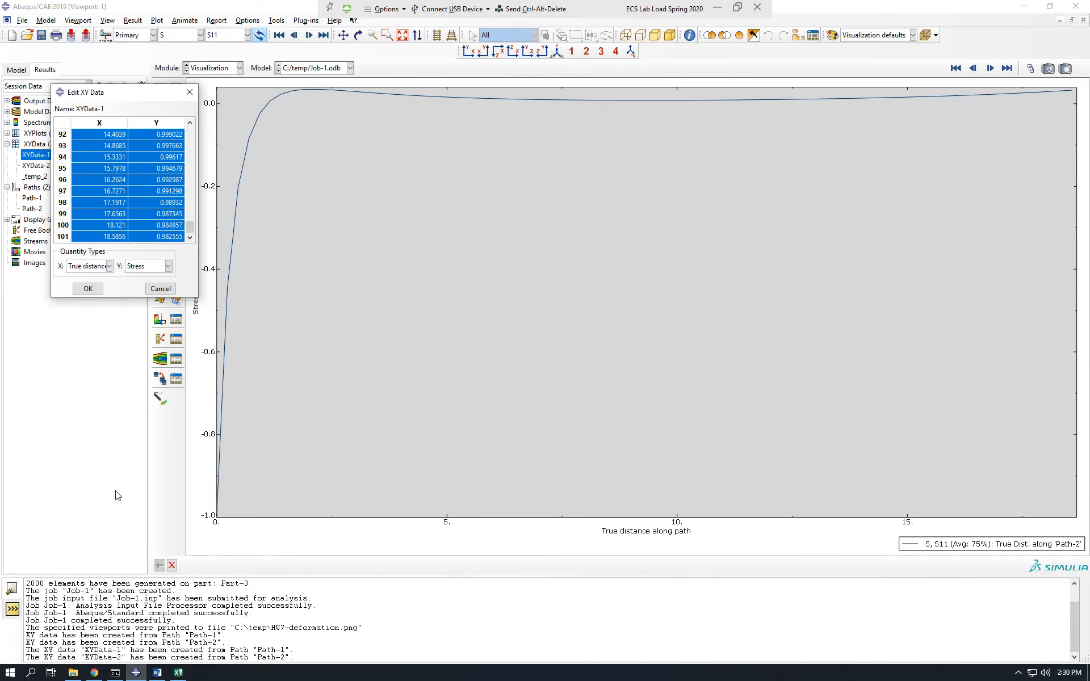
pyautogui.click(190, 92)
pyautogui.click(48, 167)
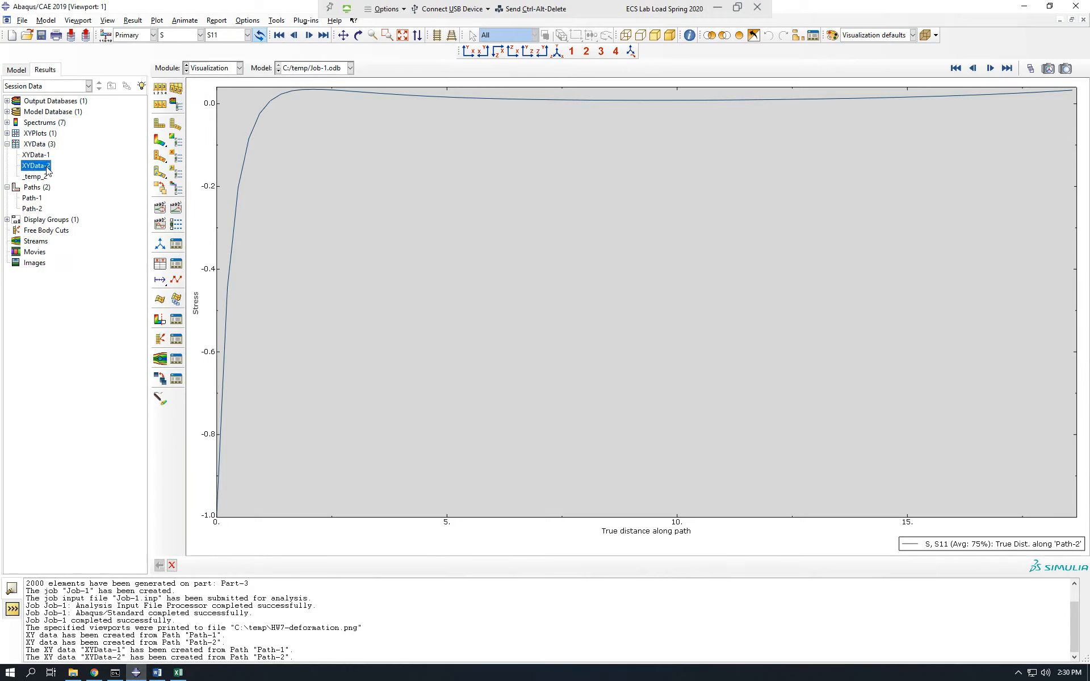
pyautogui.rightClick(47, 169)
pyautogui.click(69, 193)
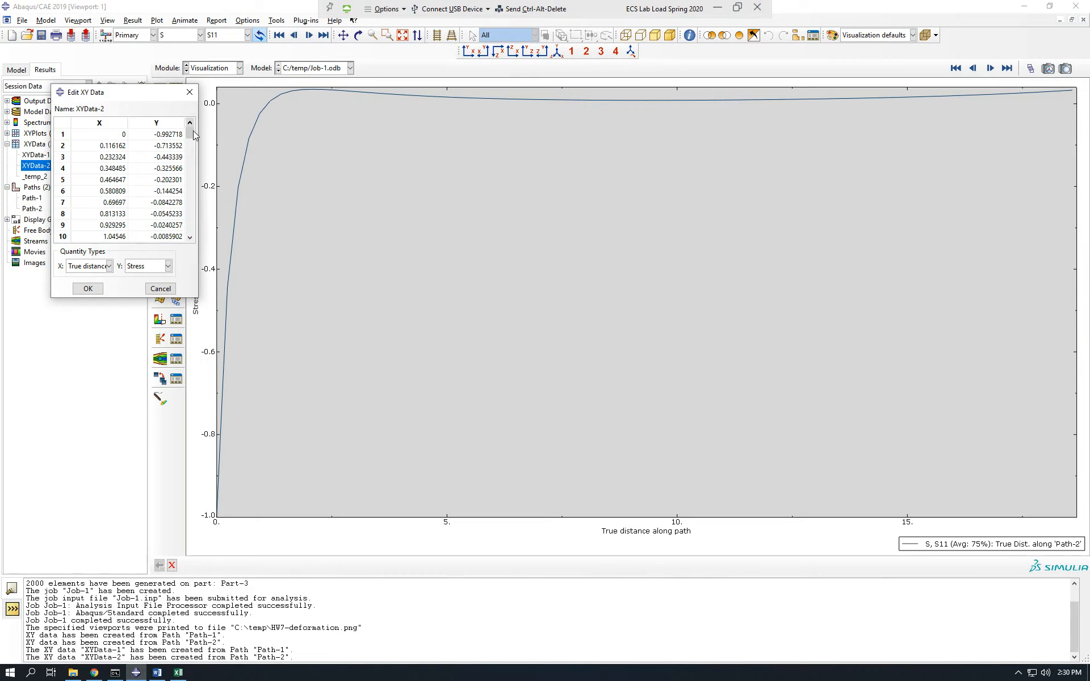
pyautogui.scroll(-20, 191, 186)
pyautogui.scroll(20, 192, 187)
pyautogui.click(190, 92)
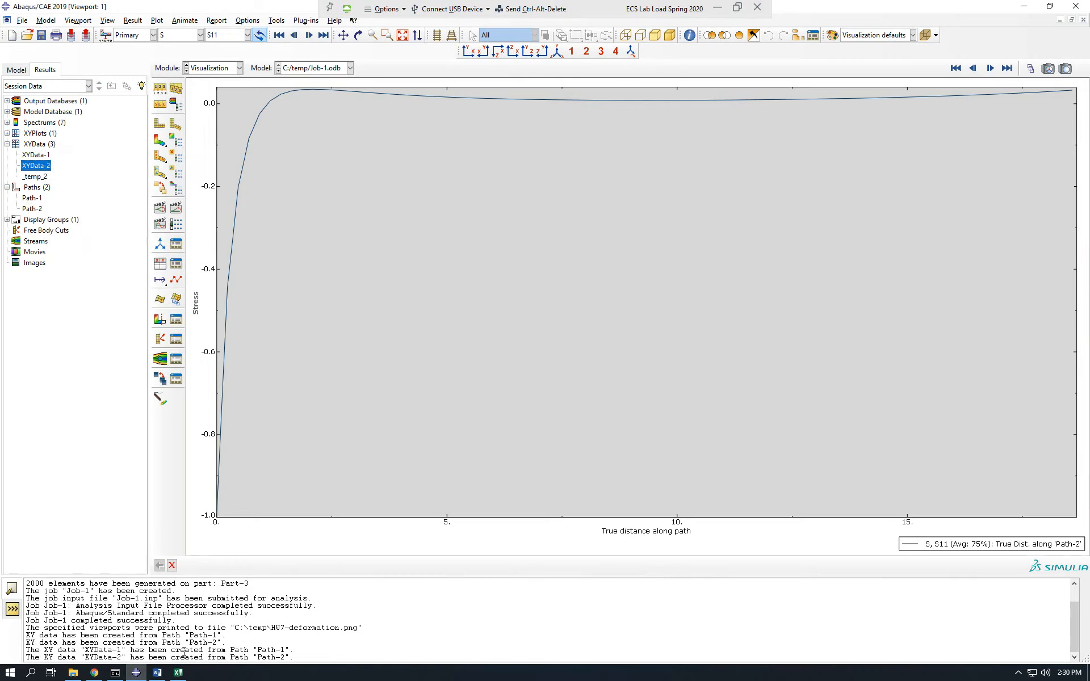
pyautogui.click(179, 674)
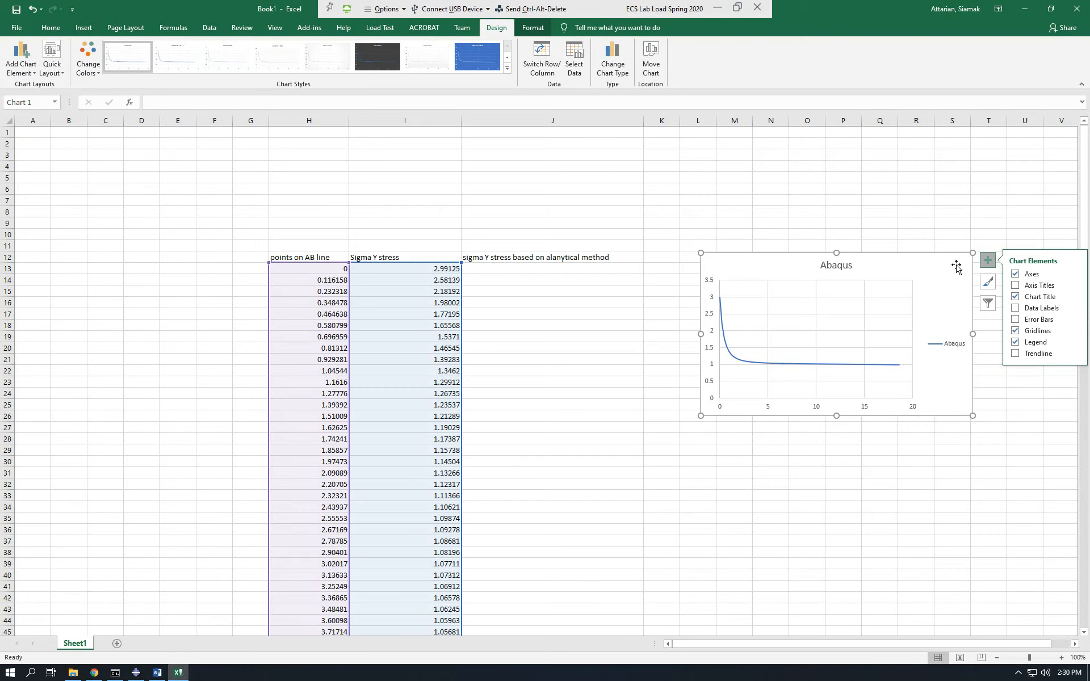
# Move the Abaqus stress chart up and closer to the data columns, with its upper edge near row 5, and deselect it.
pyautogui.moveTo(956, 267); pyautogui.dragTo(892, 191)
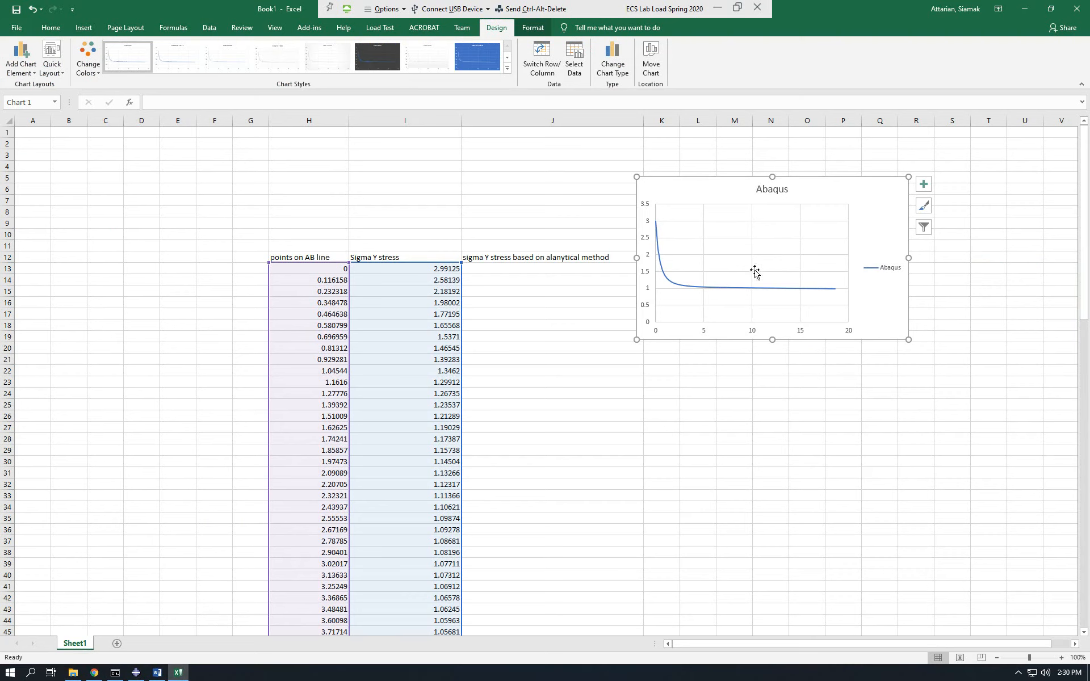
pyautogui.click(736, 449)
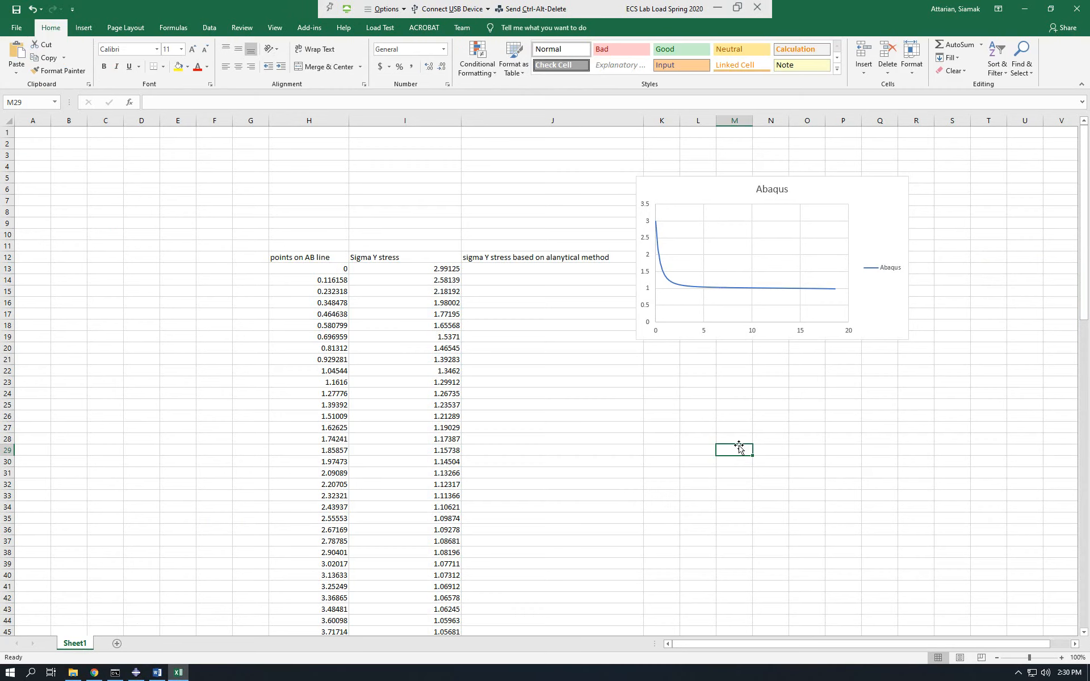
# Switch to Abaqus/CAE and bring up the Word instructions to read the final post-processing steps 8 through 15.
pyautogui.click(136, 673)
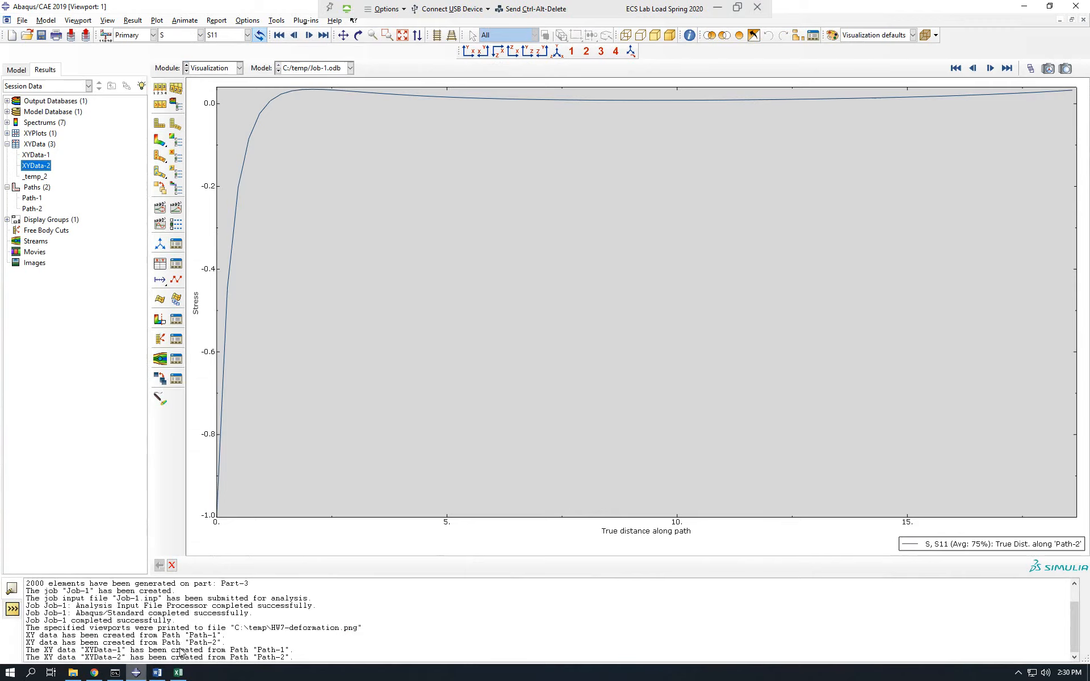
pyautogui.click(157, 672)
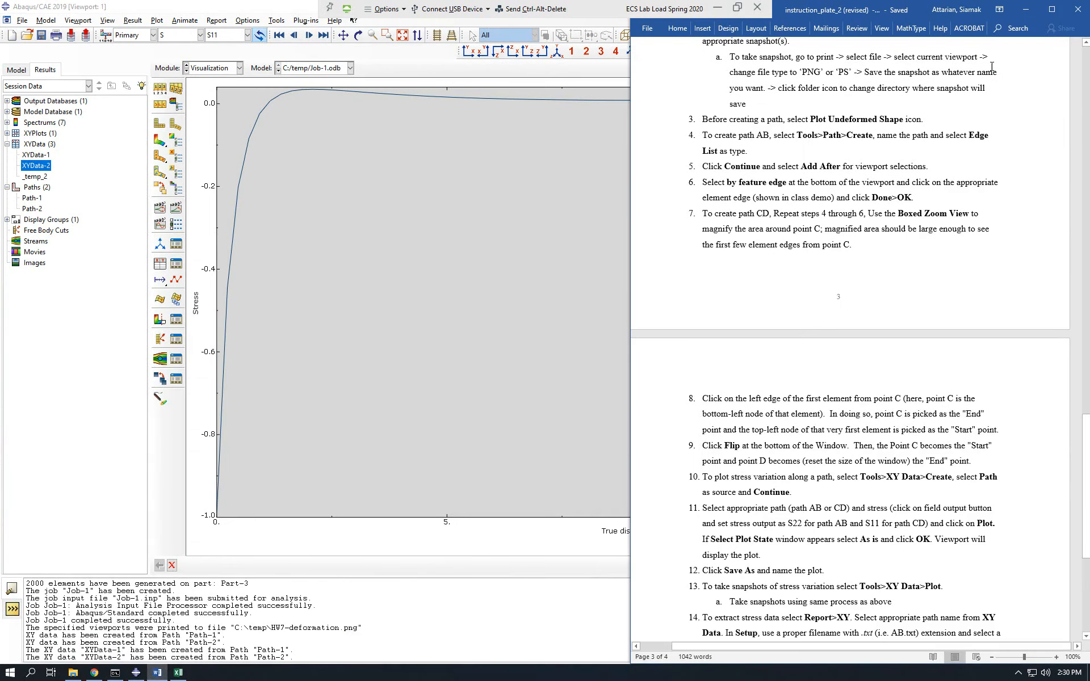
pyautogui.scroll(-5, 862, 466)
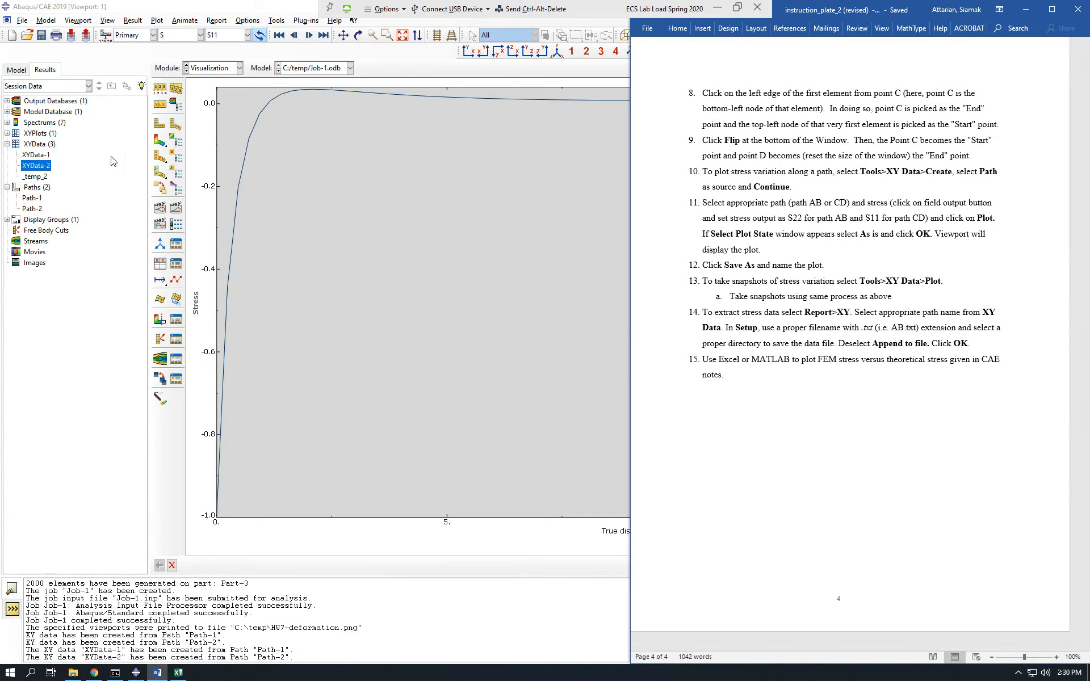
# Return to Abaqus/CAE and try to save the model database as HW7 on the E: drive.
pyautogui.click(84, 5)
pyautogui.click(41, 35)
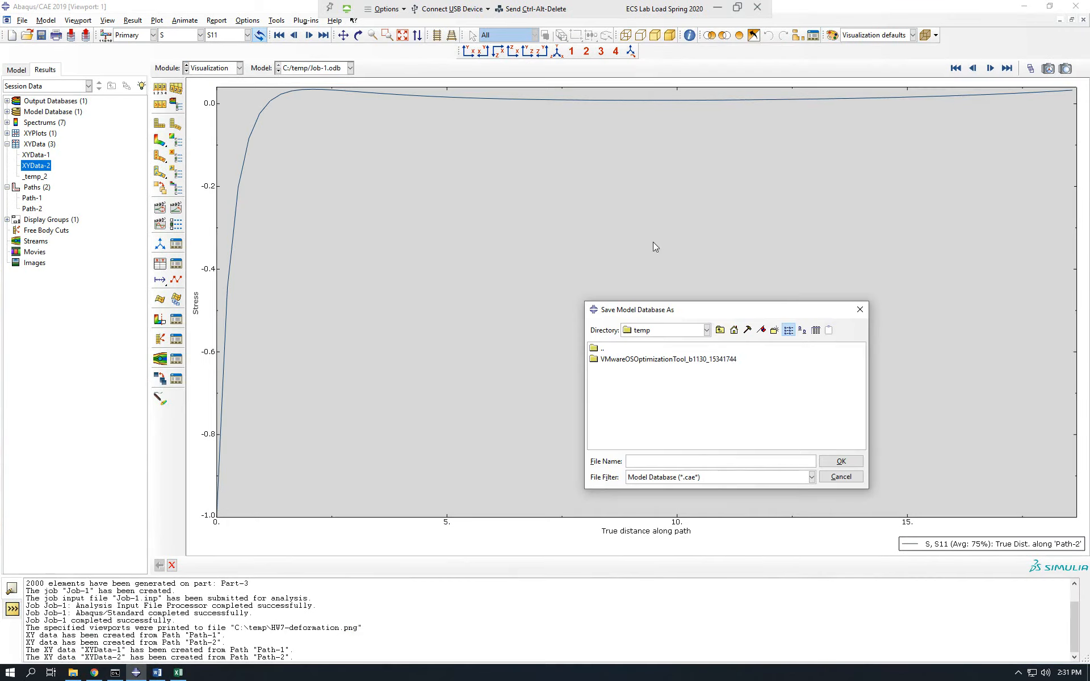
pyautogui.click(707, 331)
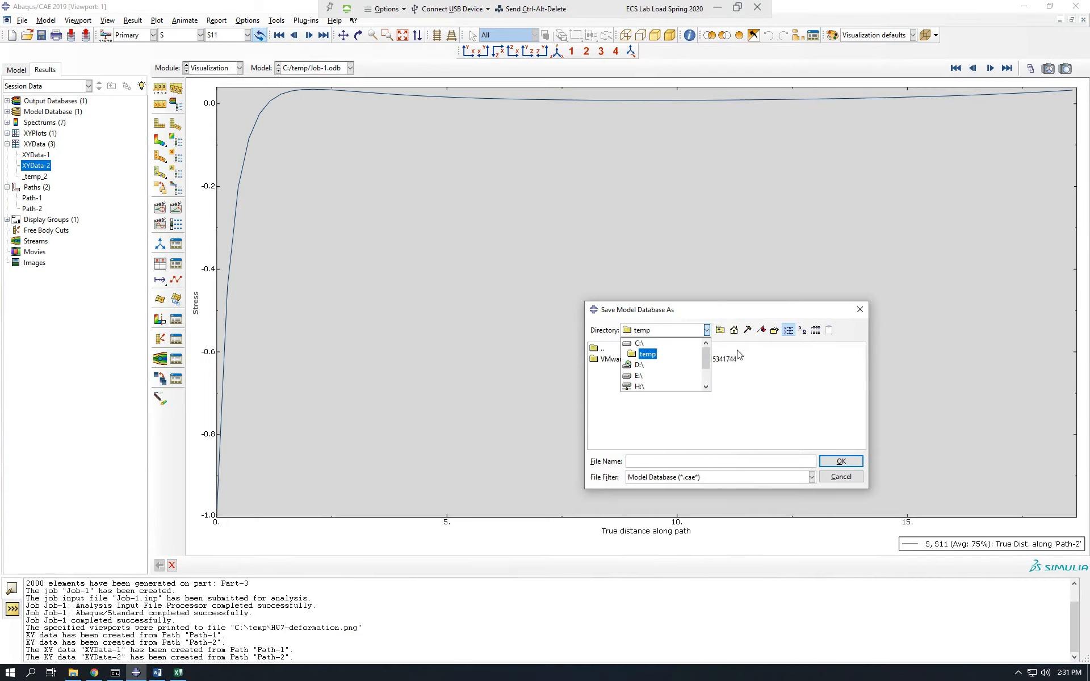
pyautogui.click(722, 344)
pyautogui.click(720, 331)
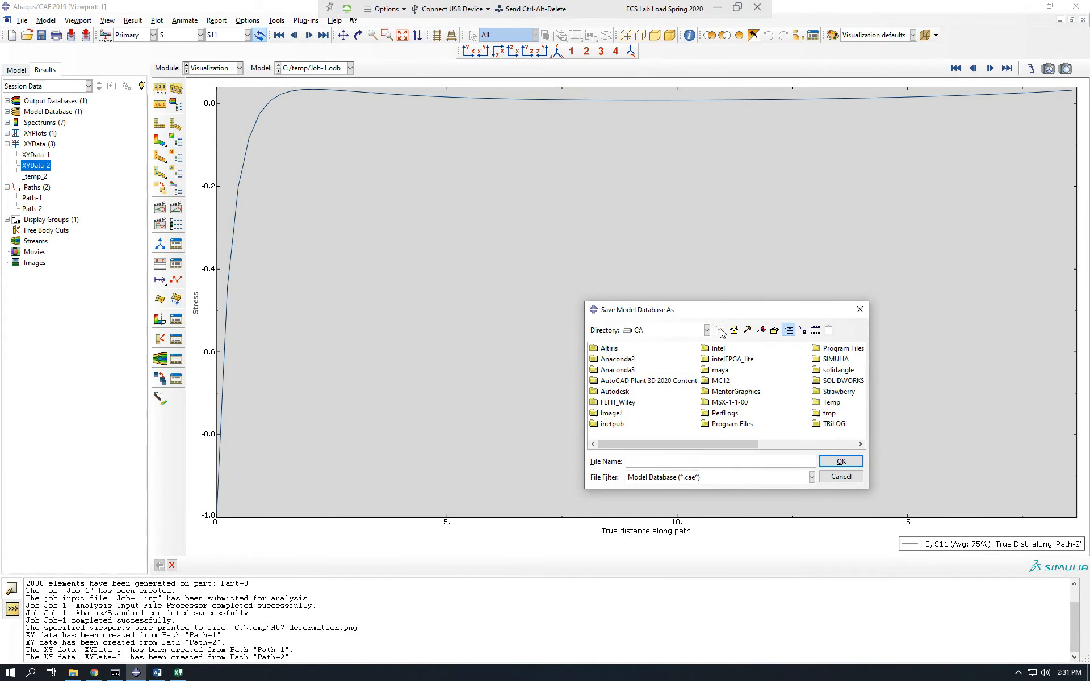
pyautogui.click(707, 329)
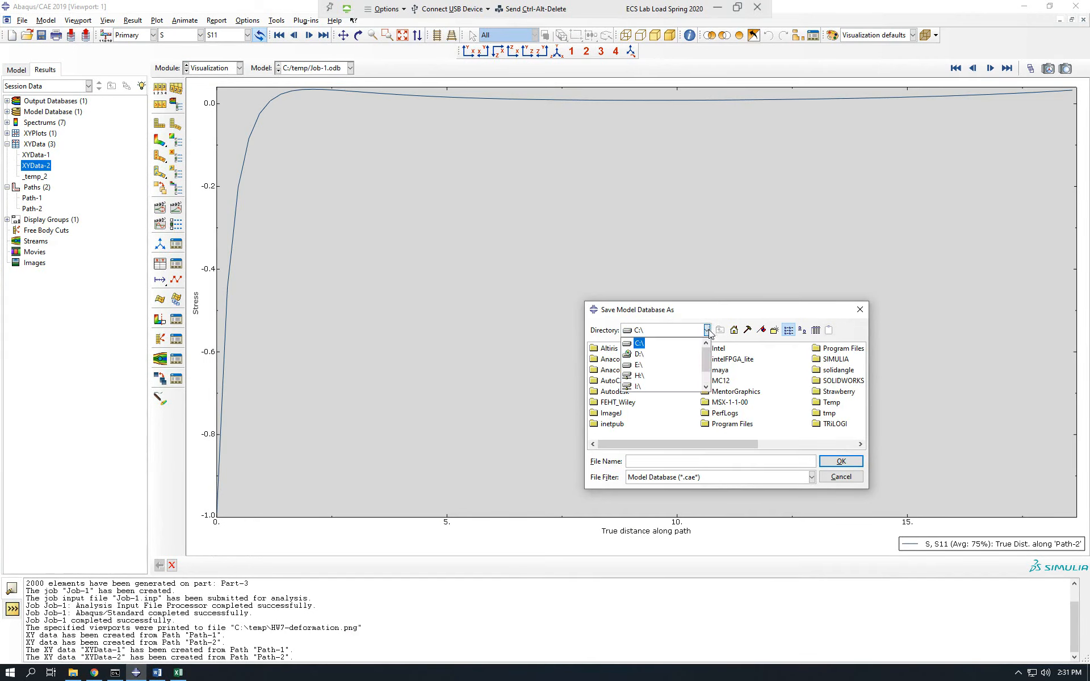
pyautogui.click(639, 373)
pyautogui.click(676, 459)
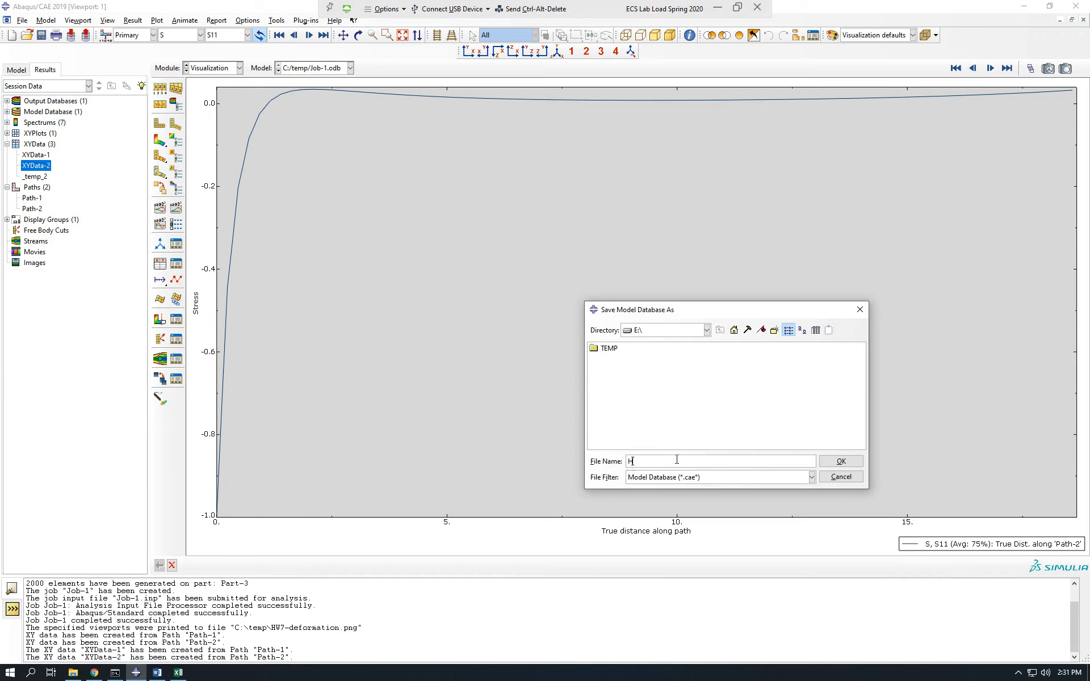
pyautogui.write('HW7')
pyautogui.press('Return')
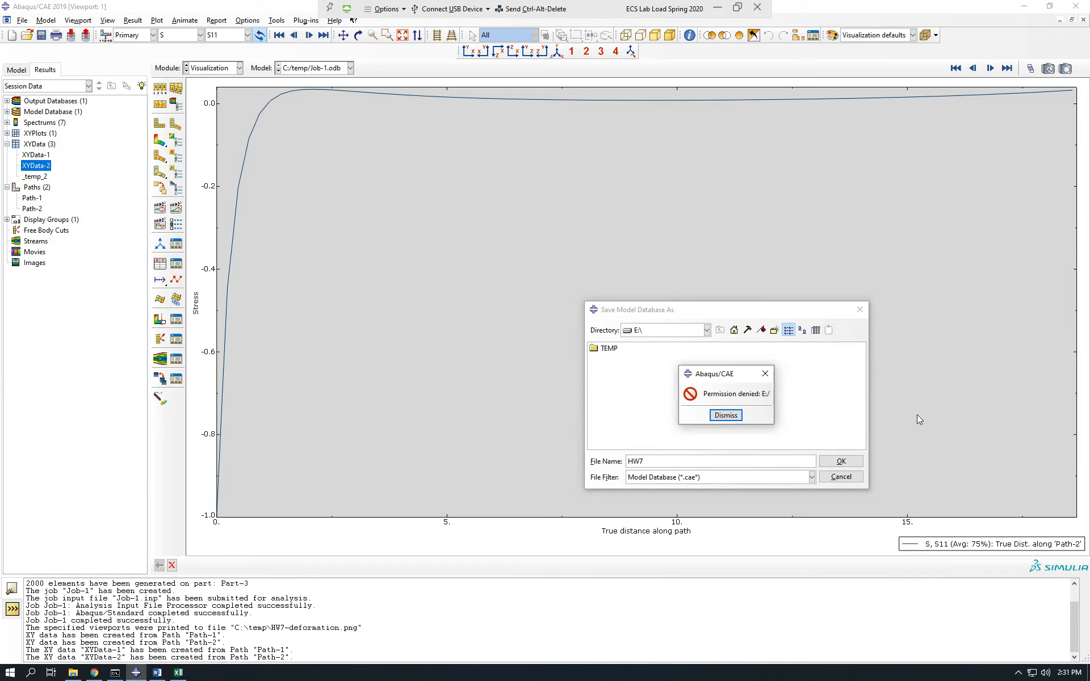
pyautogui.click(726, 415)
# Set the save location to the I: drive and save the HW7 model database there.
pyautogui.click(706, 330)
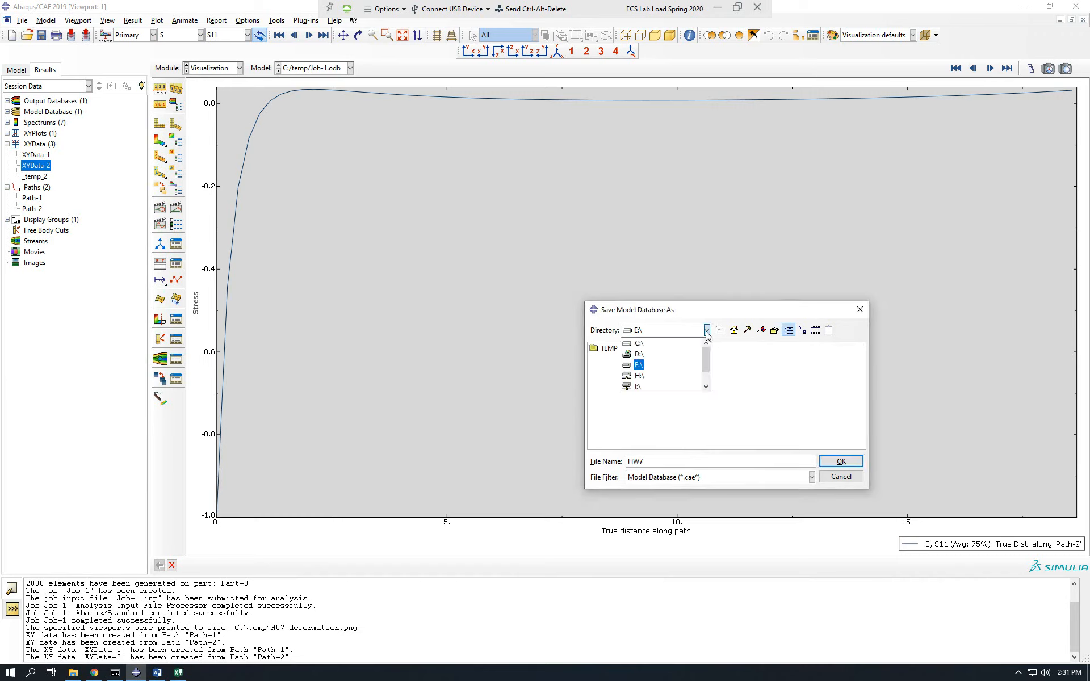
pyautogui.click(638, 386)
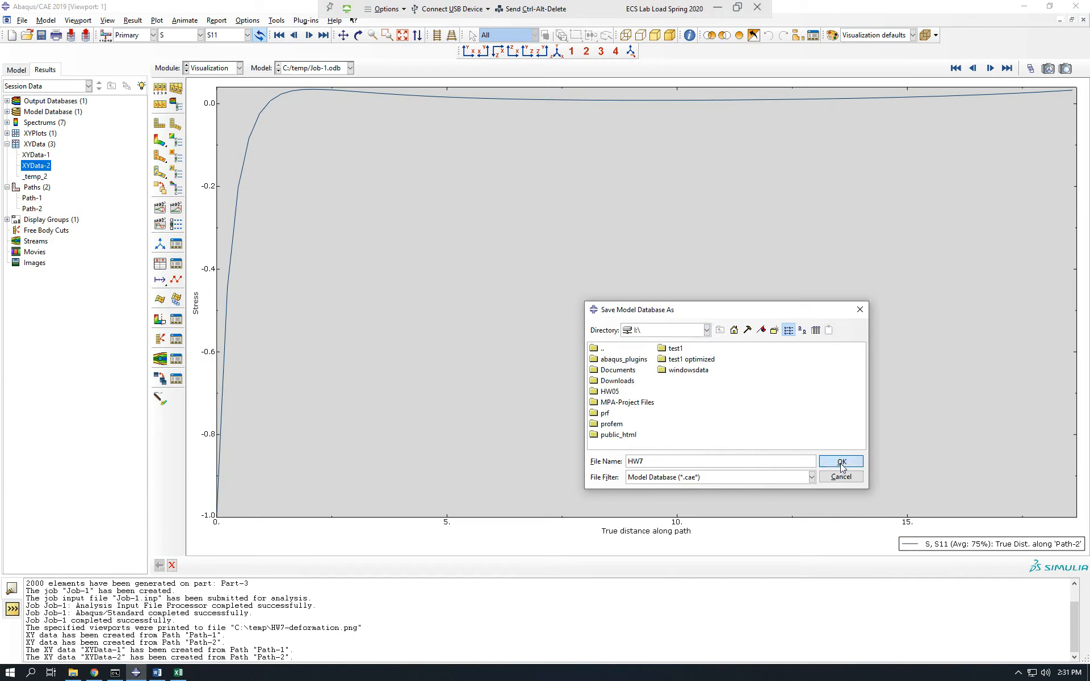
pyautogui.click(841, 461)
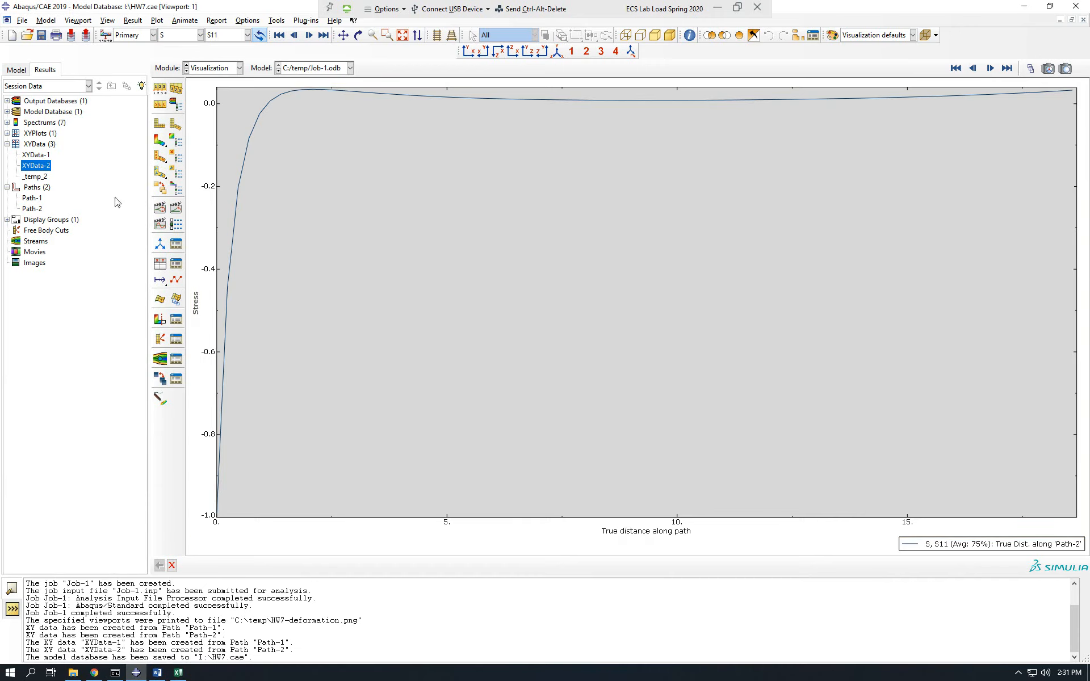
# Plot the saved XYData-1 stress curve, followed by the XYData-2 curve, to review both path results.
pyautogui.rightClick(48, 156)
pyautogui.click(74, 178)
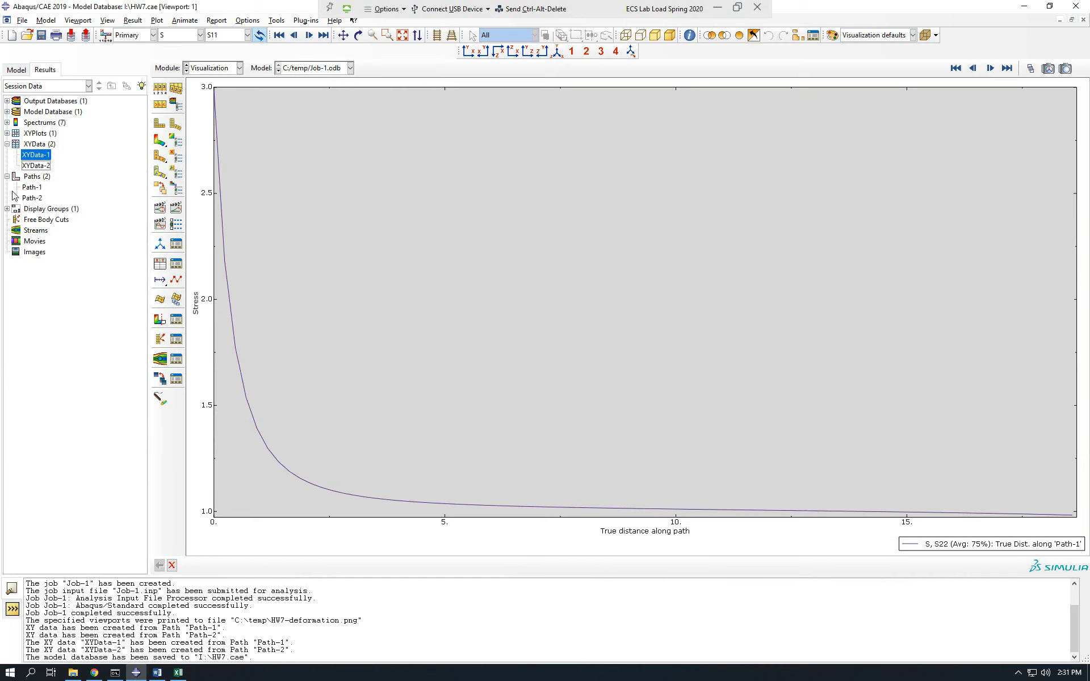
pyautogui.rightClick(36, 167)
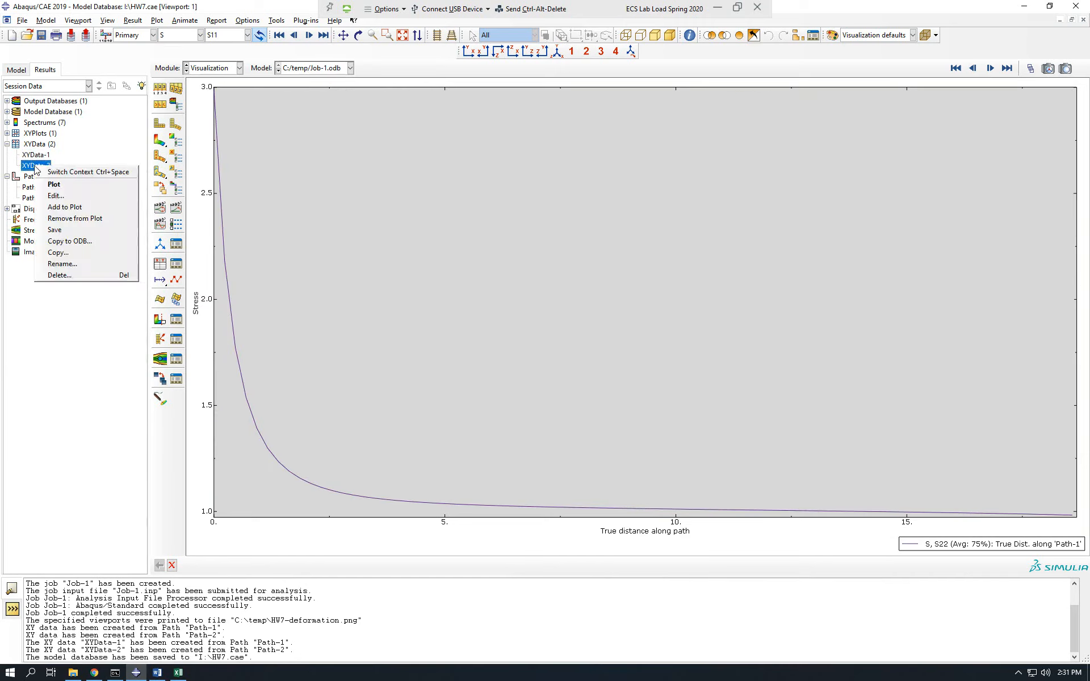
pyautogui.click(62, 186)
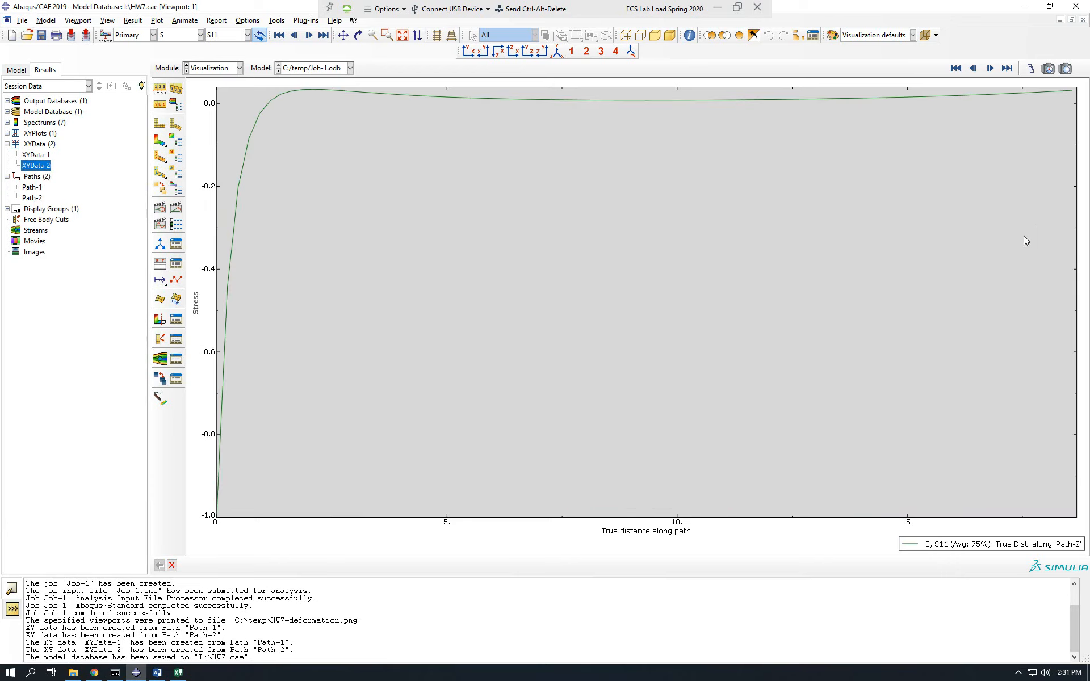
# Display the plate's undeformed shape, followed by the S11 stress contours on its deformed shape.
pyautogui.click(160, 124)
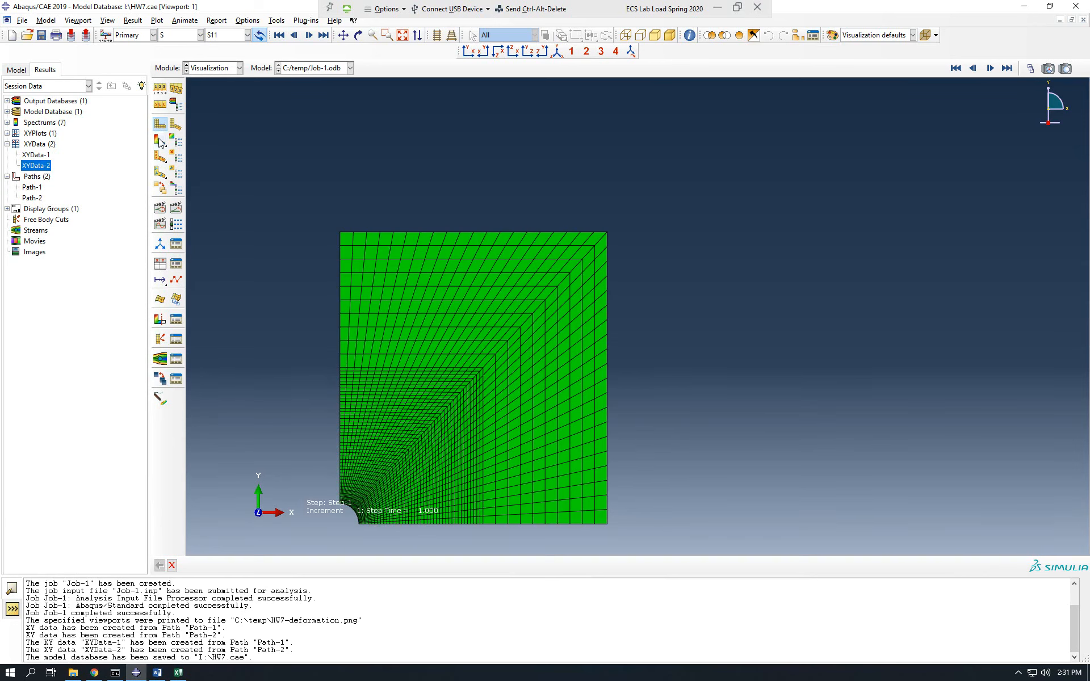
pyautogui.click(160, 141)
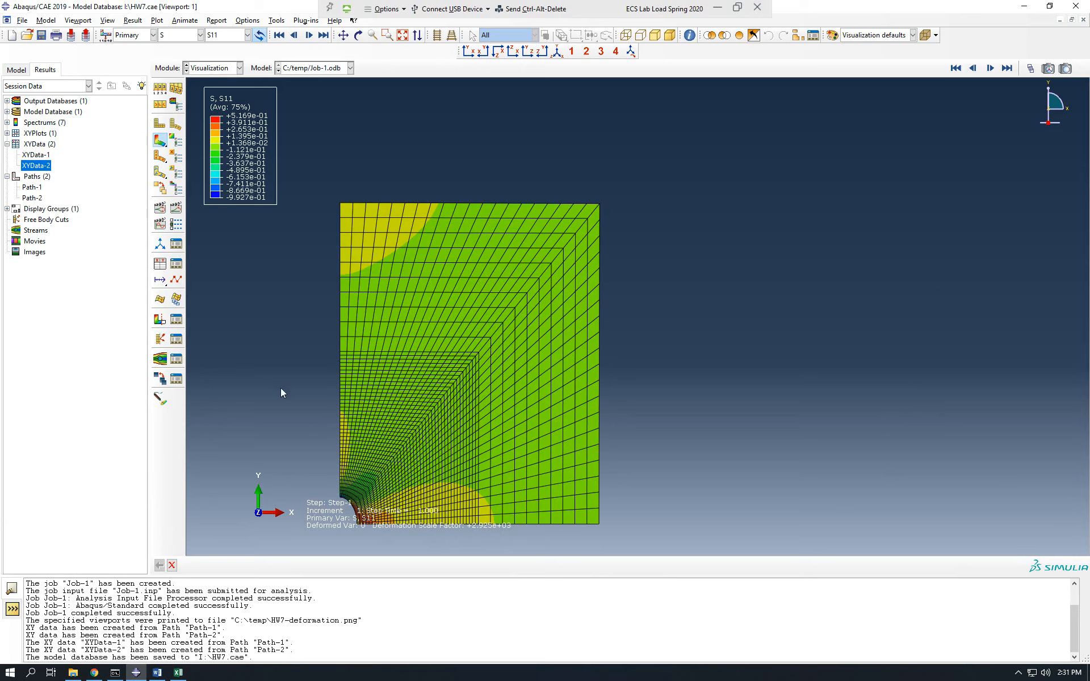
pyautogui.moveTo(159, 674)
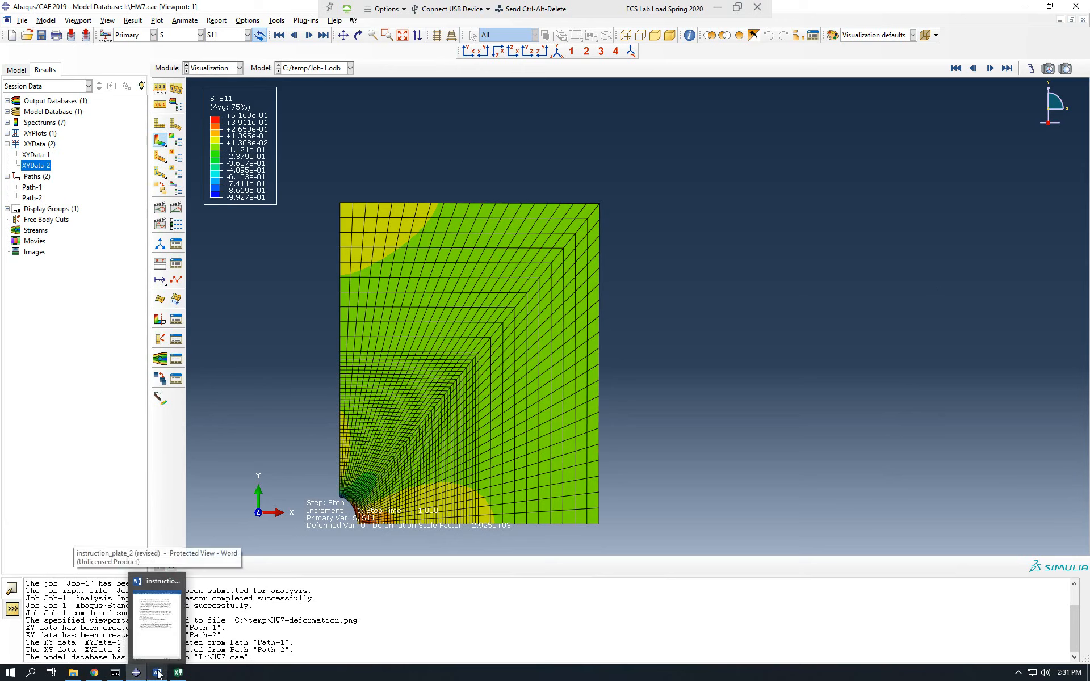